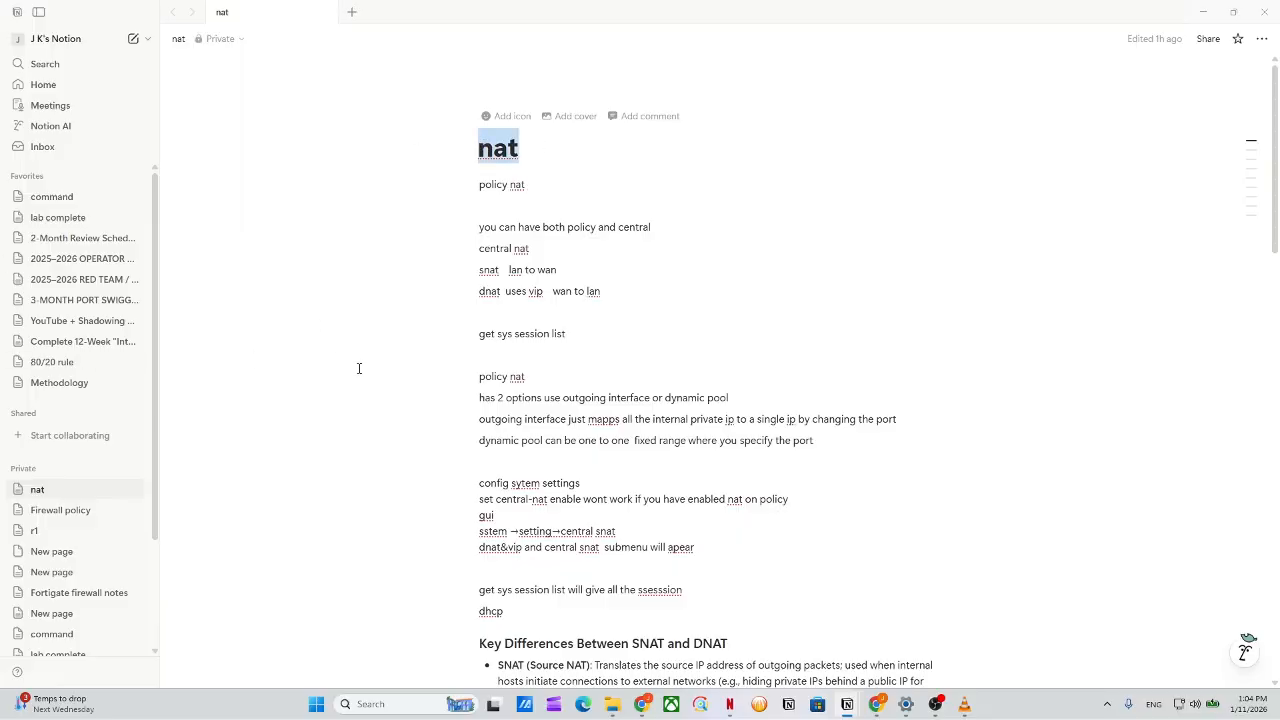
Scroll the nat notes to the Key Differences section and highlight its SNAT/DNAT bullets.
{"action": "scroll", "coordinate": [616, 348], "scroll_direction": "down", "scroll_amount": 5}
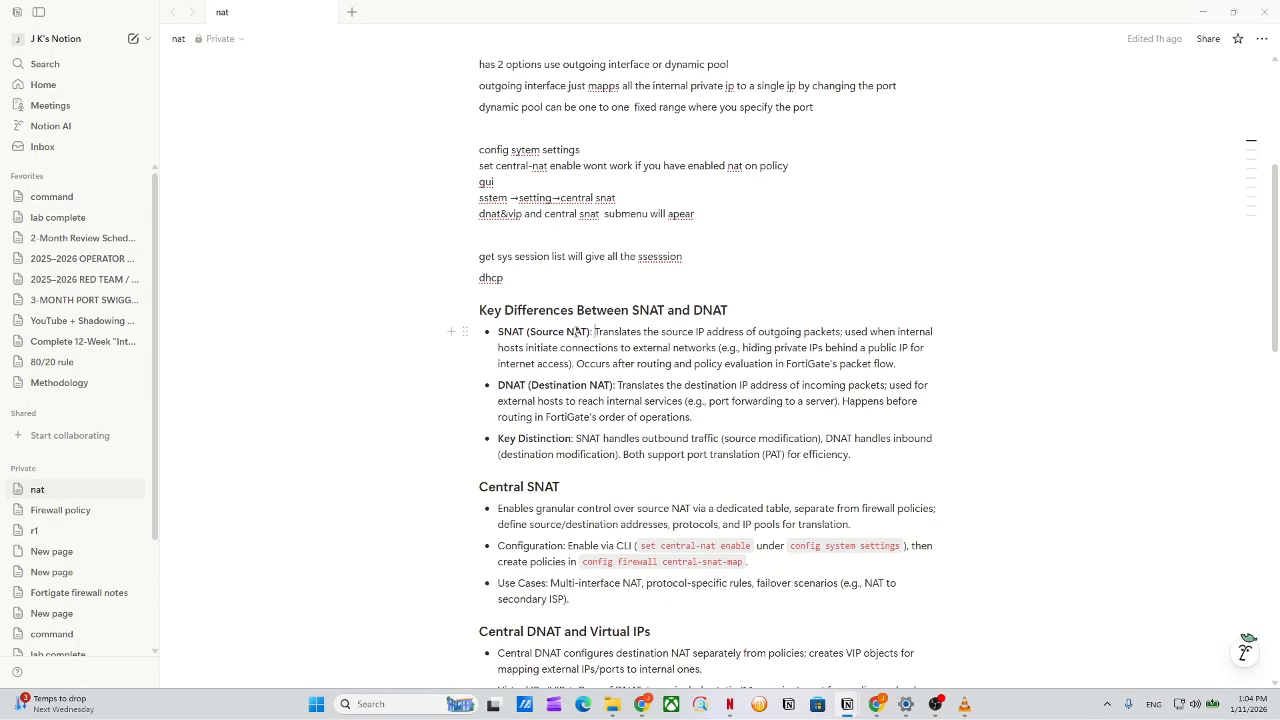
{"action": "scroll", "coordinate": [608, 342], "scroll_direction": "down", "scroll_amount": 2}
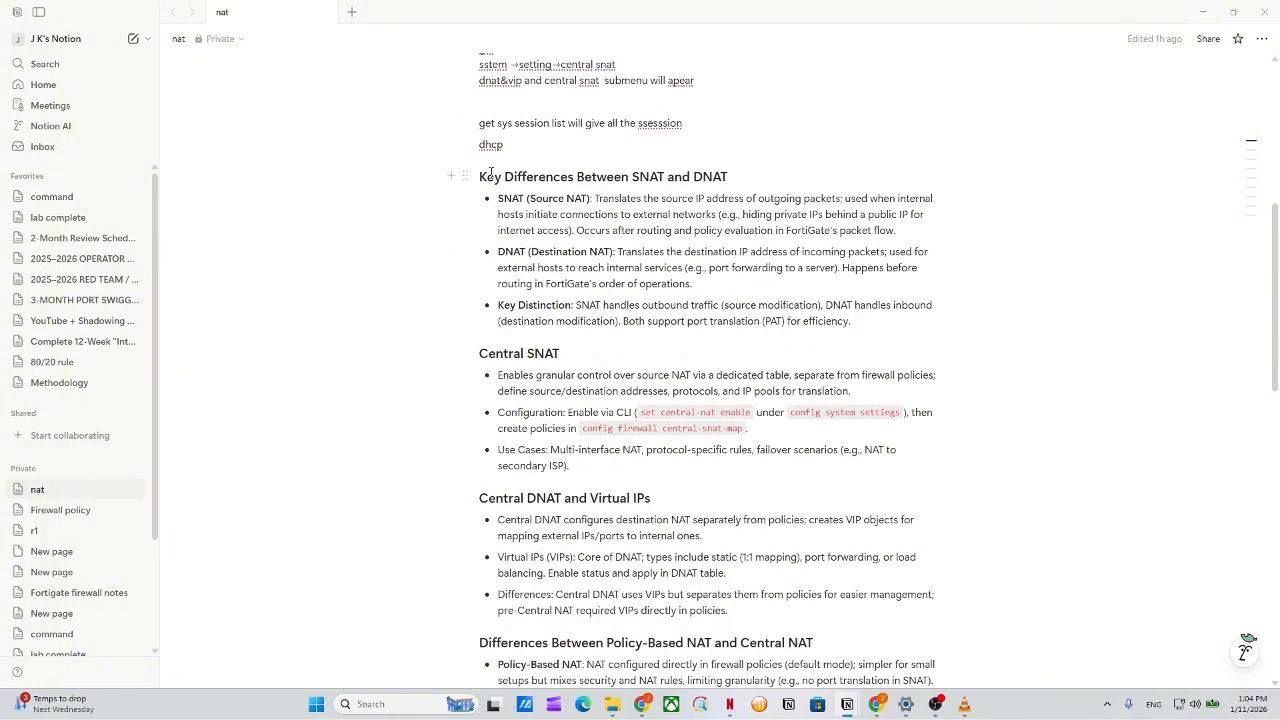
{"action": "left_click_drag", "start_coordinate": [480, 176], "coordinate": [912, 290]}
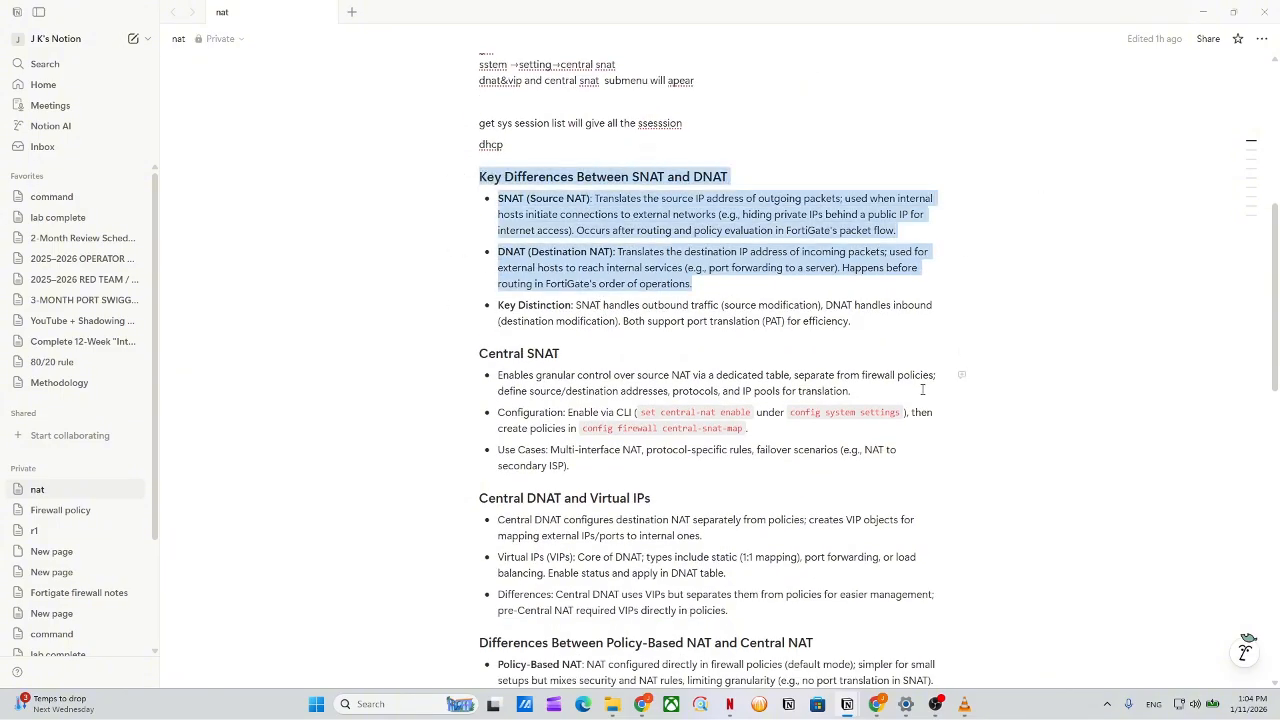
{"action": "scroll", "coordinate": [922, 390], "scroll_direction": "down", "scroll_amount": 2}
{"action": "left_click", "coordinate": [869, 215]}
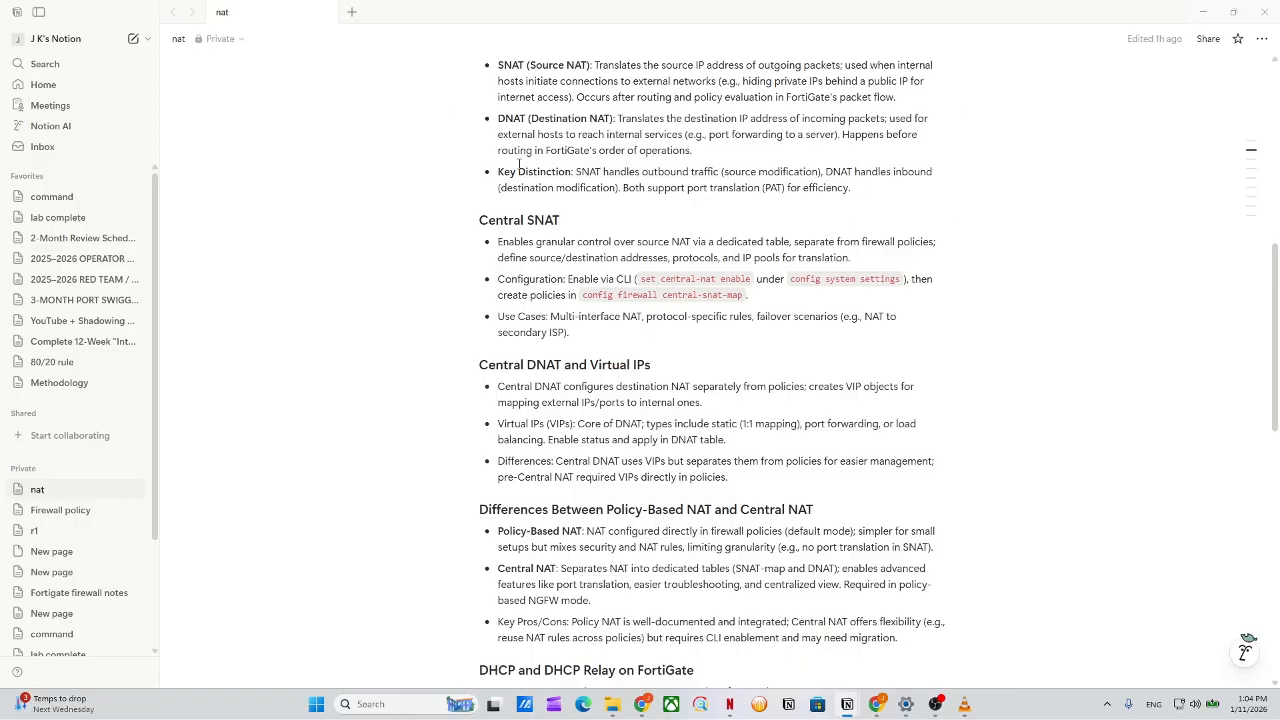
{"action": "scroll", "coordinate": [687, 103], "scroll_direction": "up", "scroll_amount": 3}
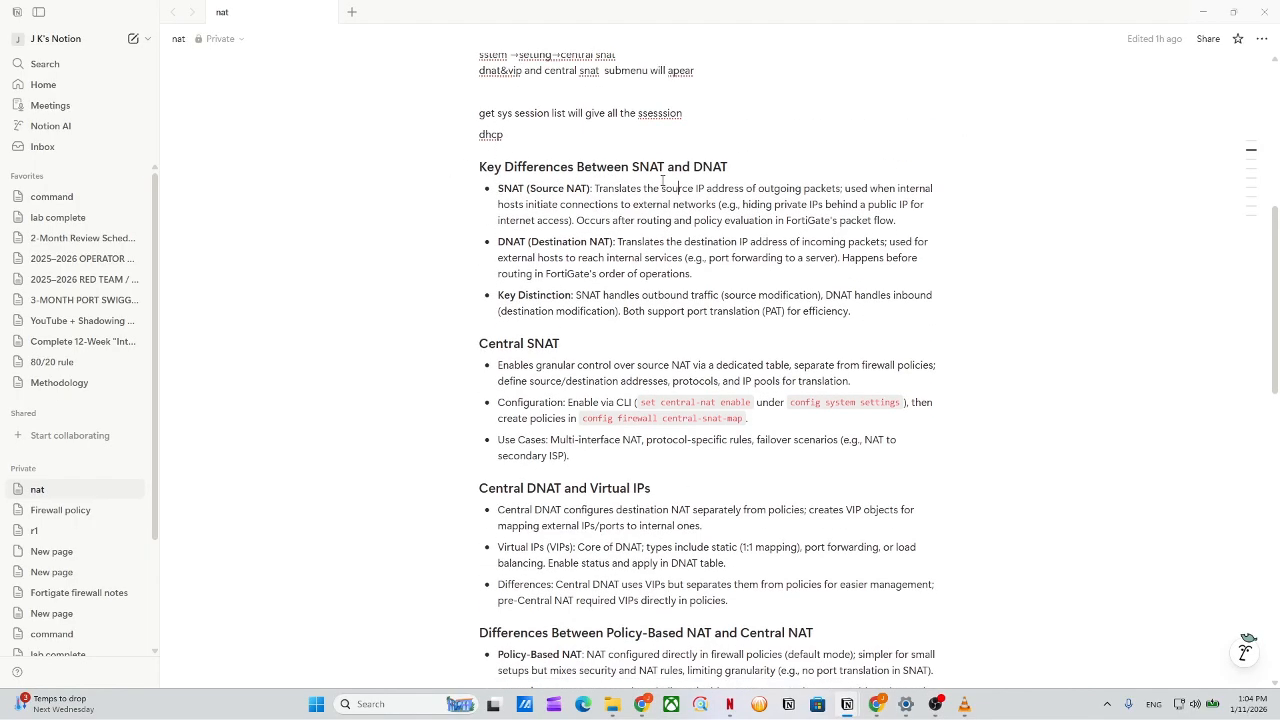
{"action": "scroll", "coordinate": [630, 188], "scroll_direction": "down", "scroll_amount": 3}
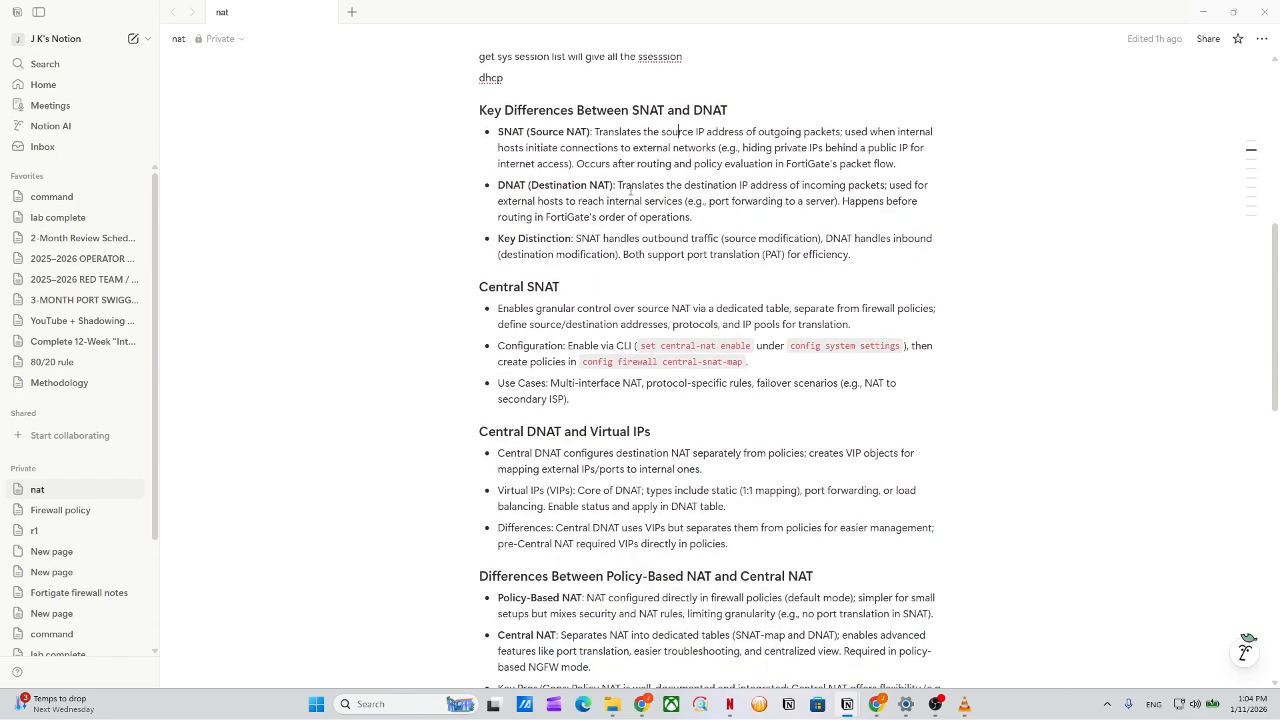
{"action": "left_click_drag", "start_coordinate": [496, 64], "coordinate": [563, 72]}
{"action": "scroll", "coordinate": [585, 285], "scroll_direction": "down", "scroll_amount": 3}
{"action": "scroll", "coordinate": [578, 284], "scroll_direction": "down", "scroll_amount": 3}
{"action": "left_click", "coordinate": [621, 227]}
{"action": "scroll", "coordinate": [610, 234], "scroll_direction": "up", "scroll_amount": 2}
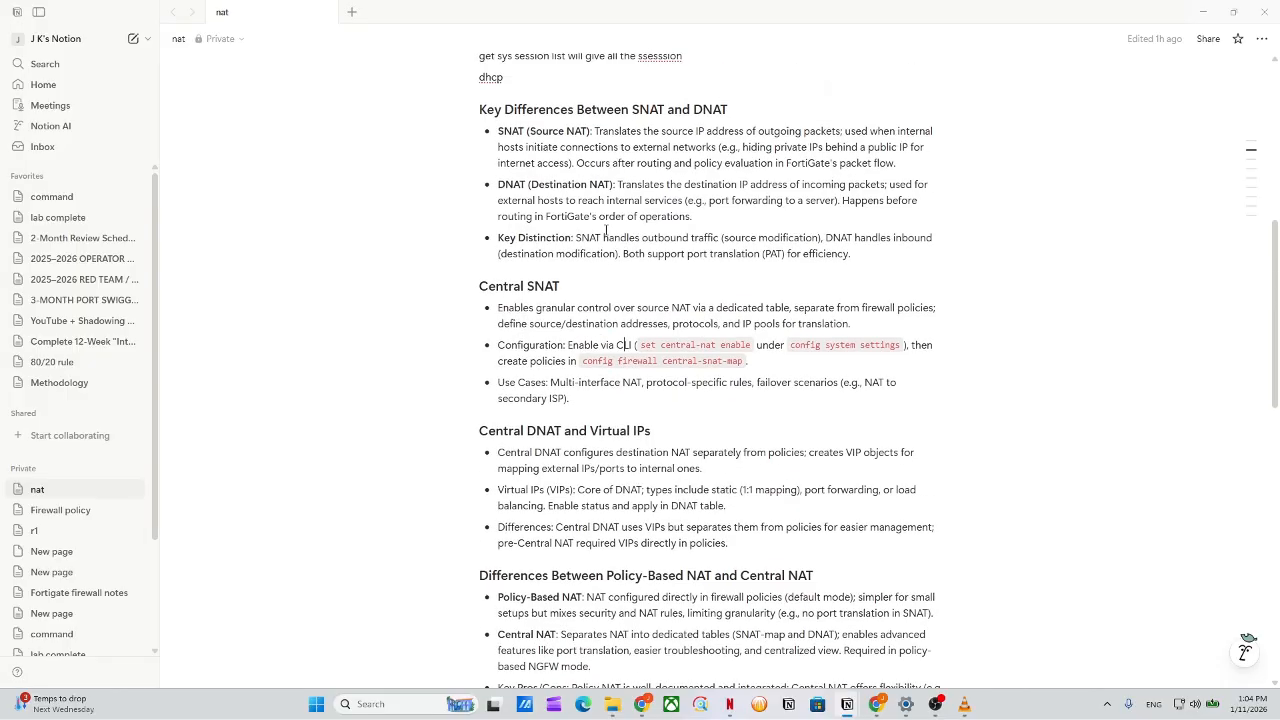
Highlight the SNAT (Source NAT) and DNAT (Destination NAT) labels and the SNAT wording.
{"action": "left_click_drag", "start_coordinate": [593, 147], "coordinate": [497, 152]}
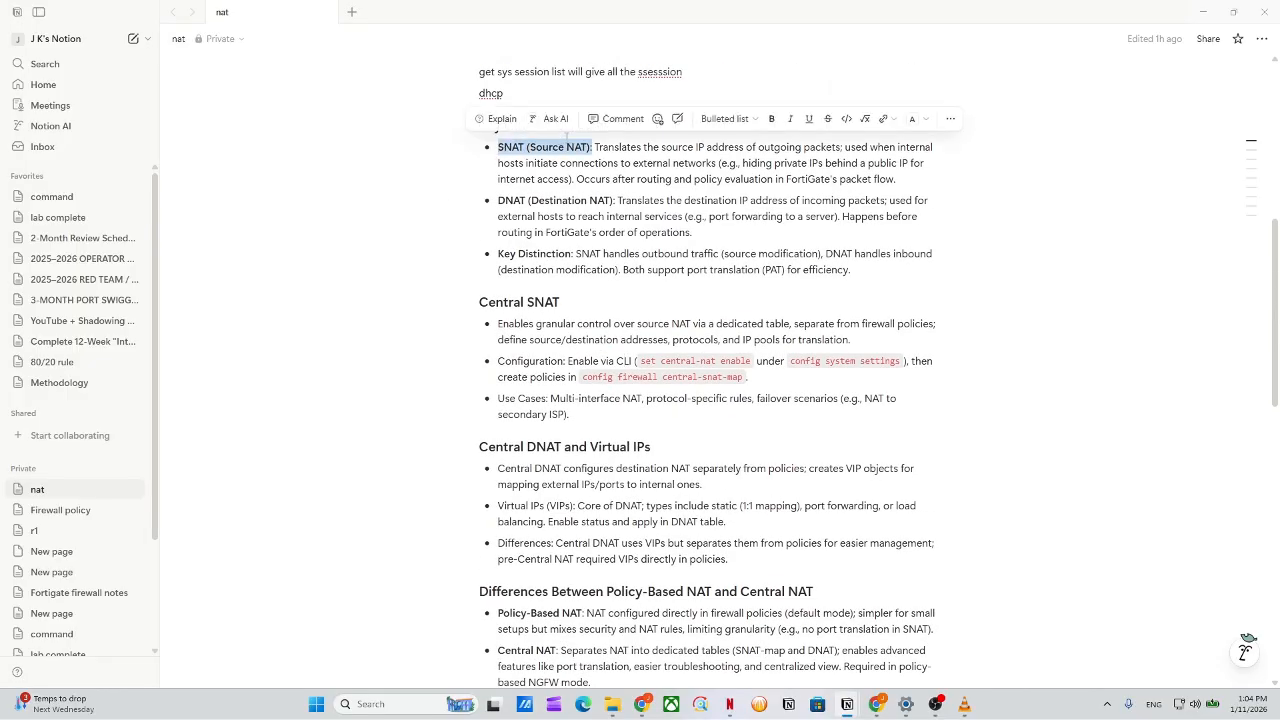
{"action": "left_click", "coordinate": [594, 155]}
{"action": "left_click_drag", "start_coordinate": [595, 153], "coordinate": [499, 152]}
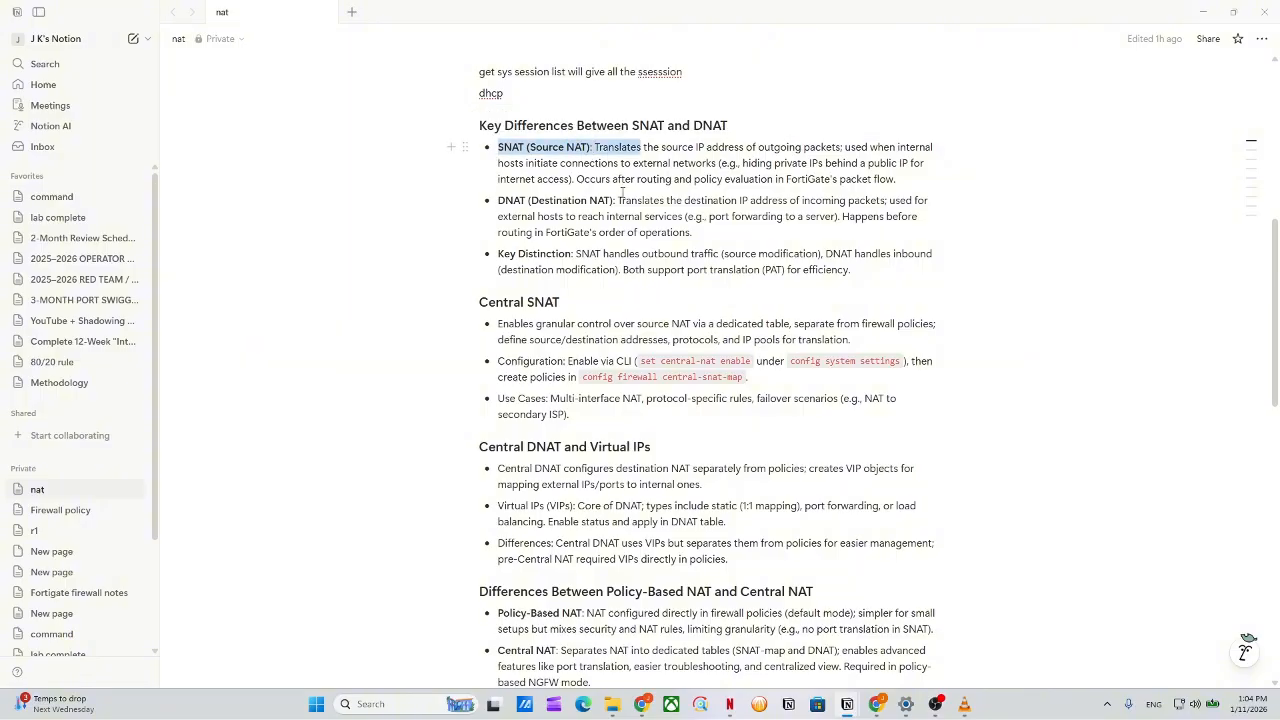
{"action": "left_click_drag", "start_coordinate": [615, 204], "coordinate": [483, 208]}
{"action": "left_click", "coordinate": [763, 252]}
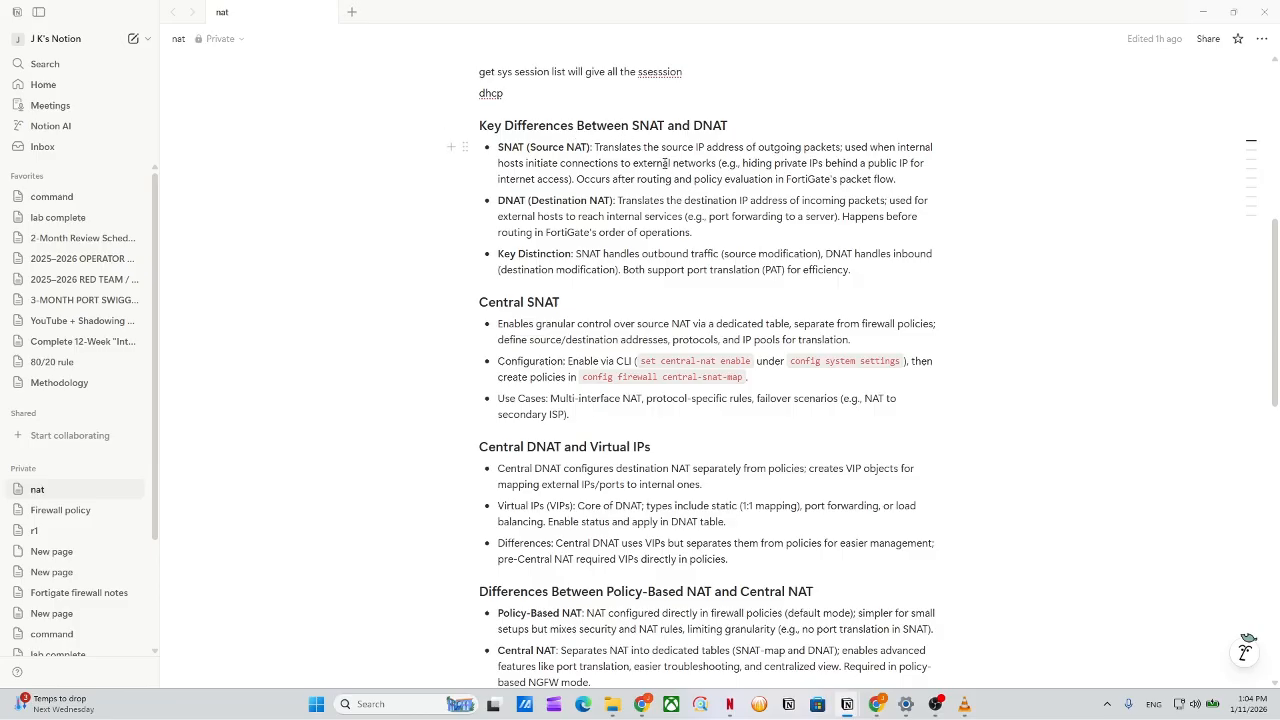
{"action": "left_click_drag", "start_coordinate": [683, 147], "coordinate": [897, 163]}
{"action": "left_click", "coordinate": [620, 200]}
{"action": "left_click", "coordinate": [522, 200]}
{"action": "left_click_drag", "start_coordinate": [536, 148], "coordinate": [498, 148]}
{"action": "left_click", "coordinate": [742, 192]}
Highlight the DNAT definition, including its destination IP wording.
{"action": "left_click_drag", "start_coordinate": [677, 214], "coordinate": [701, 202]}
{"action": "left_click", "coordinate": [709, 203]}
{"action": "left_click", "coordinate": [750, 206]}
{"action": "left_click_drag", "start_coordinate": [750, 206], "coordinate": [713, 204]}
{"action": "mouse_move", "coordinate": [541, 201]}
{"action": "left_mouse_down"}
{"action": "mouse_move", "coordinate": [570, 201]}
{"action": "mouse_move", "coordinate": [529, 201]}
{"action": "left_mouse_up"}
{"action": "left_click", "coordinate": [529, 201]}
{"action": "left_click_drag", "start_coordinate": [668, 201], "coordinate": [853, 120]}
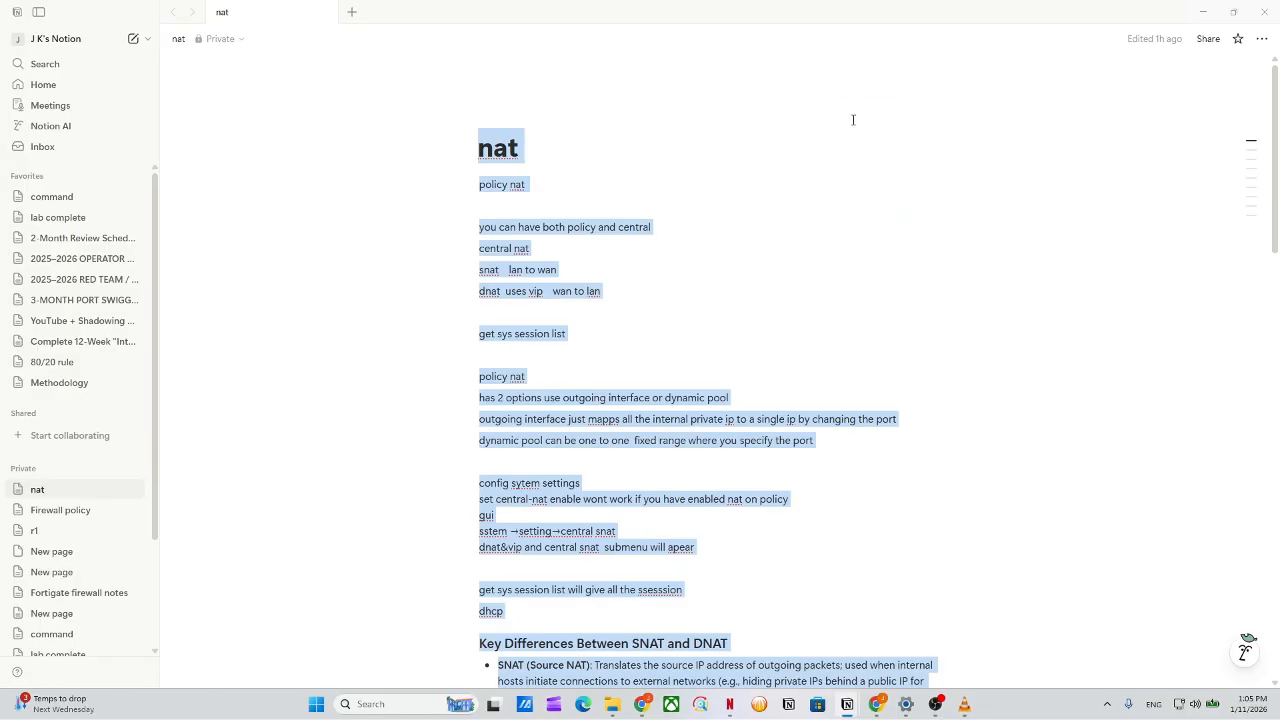
{"action": "left_click", "coordinate": [708, 246]}
Highlight the SNAT explanation and the Key Distinction between outbound and inbound traffic.
{"action": "scroll", "coordinate": [700, 245], "scroll_direction": "down", "scroll_amount": 8}
{"action": "scroll", "coordinate": [683, 238], "scroll_direction": "up", "scroll_amount": 3}
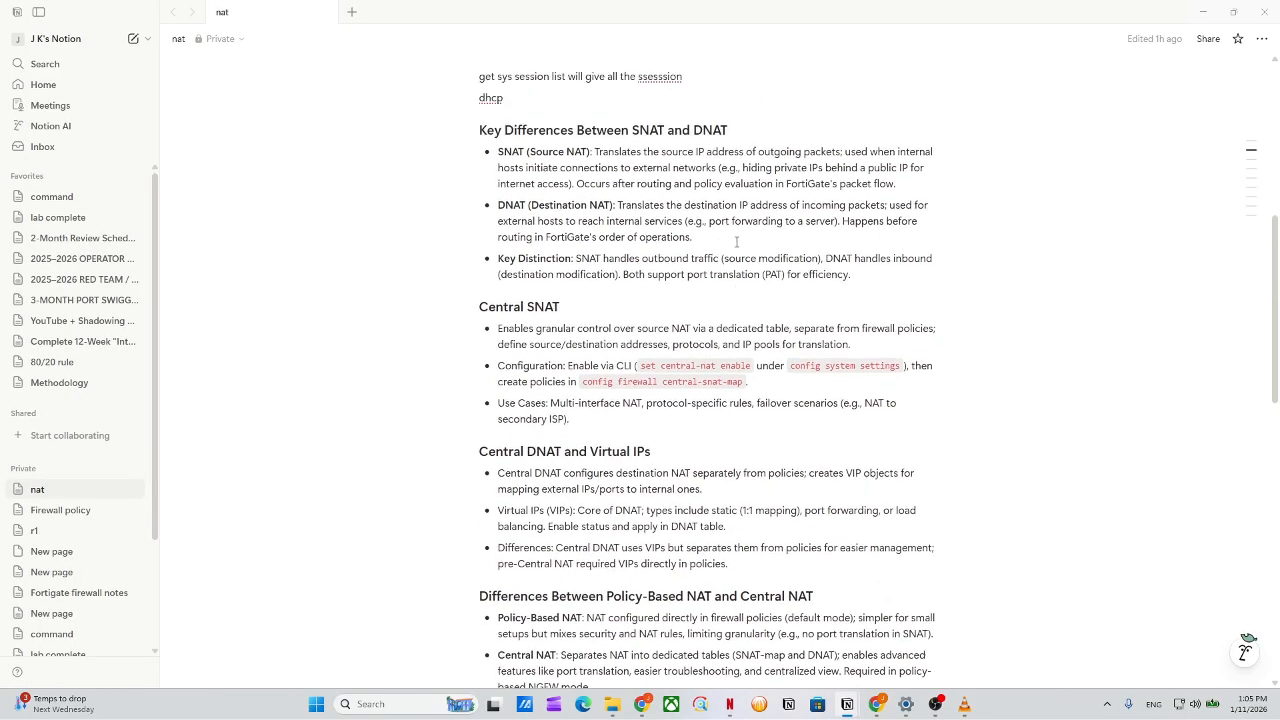
{"action": "left_click_drag", "start_coordinate": [597, 199], "coordinate": [725, 214]}
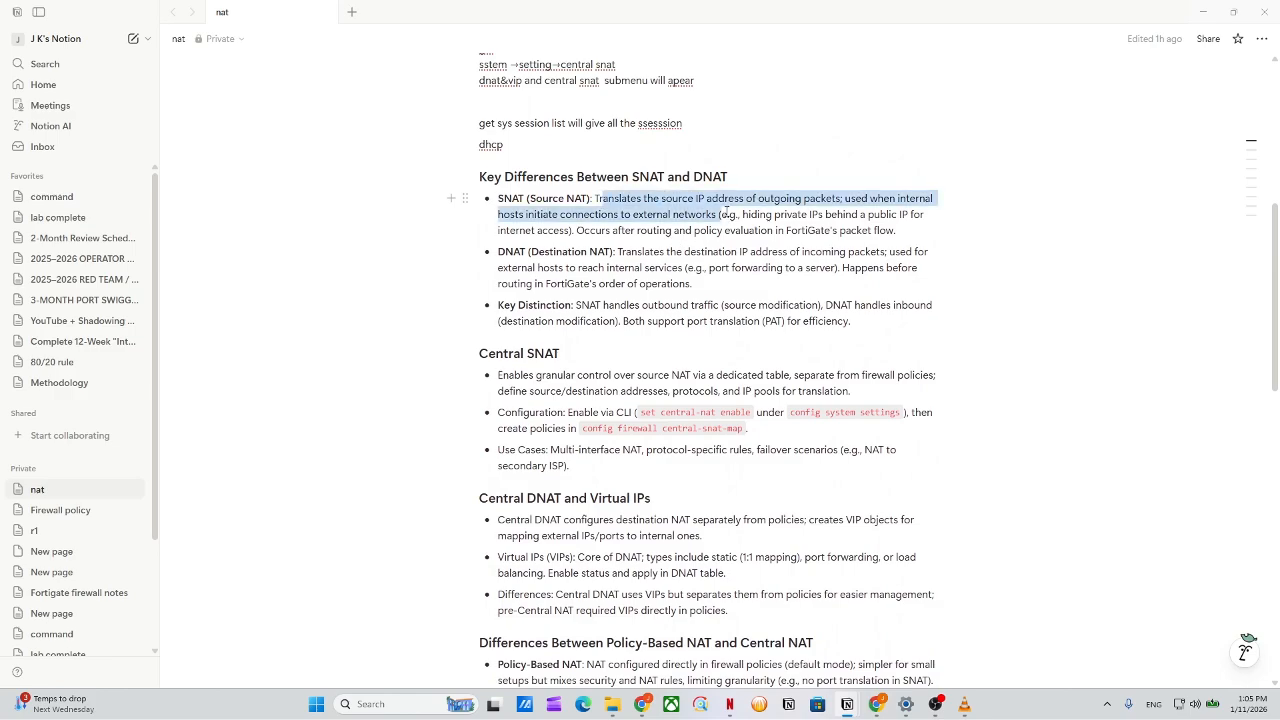
{"action": "left_click", "coordinate": [728, 208]}
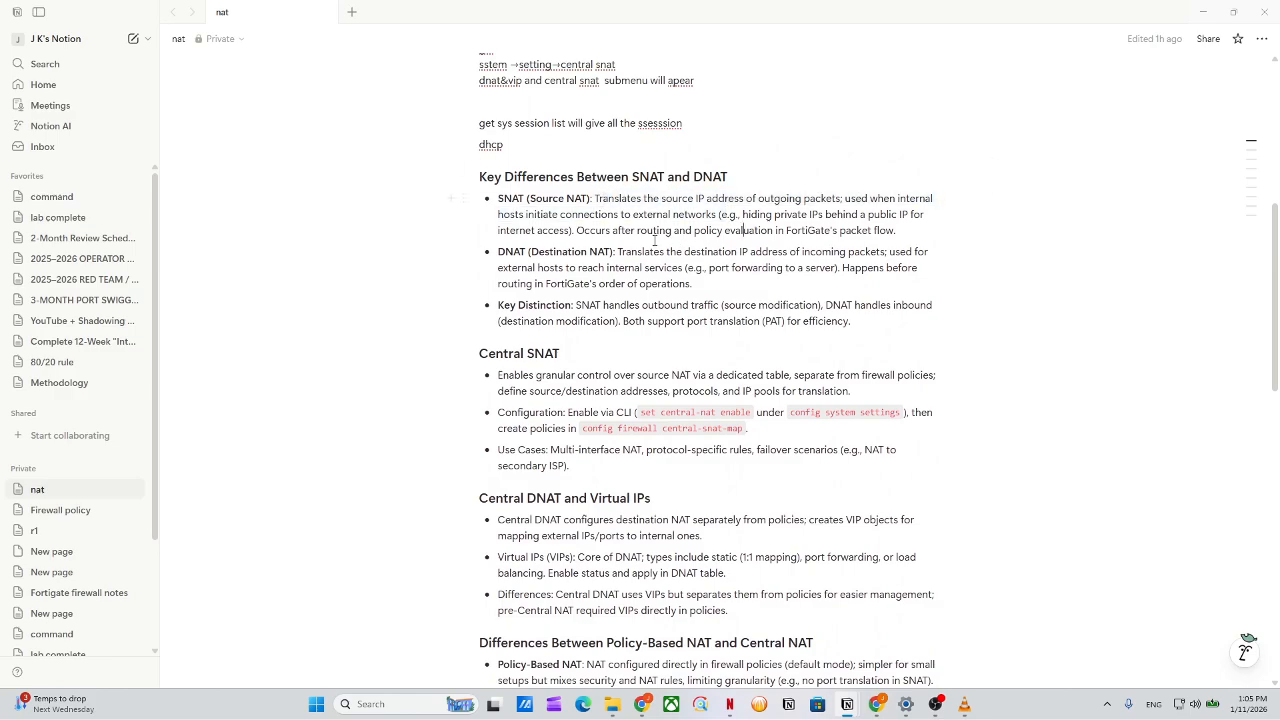
{"action": "scroll", "coordinate": [632, 270], "scroll_direction": "down", "scroll_amount": 1}
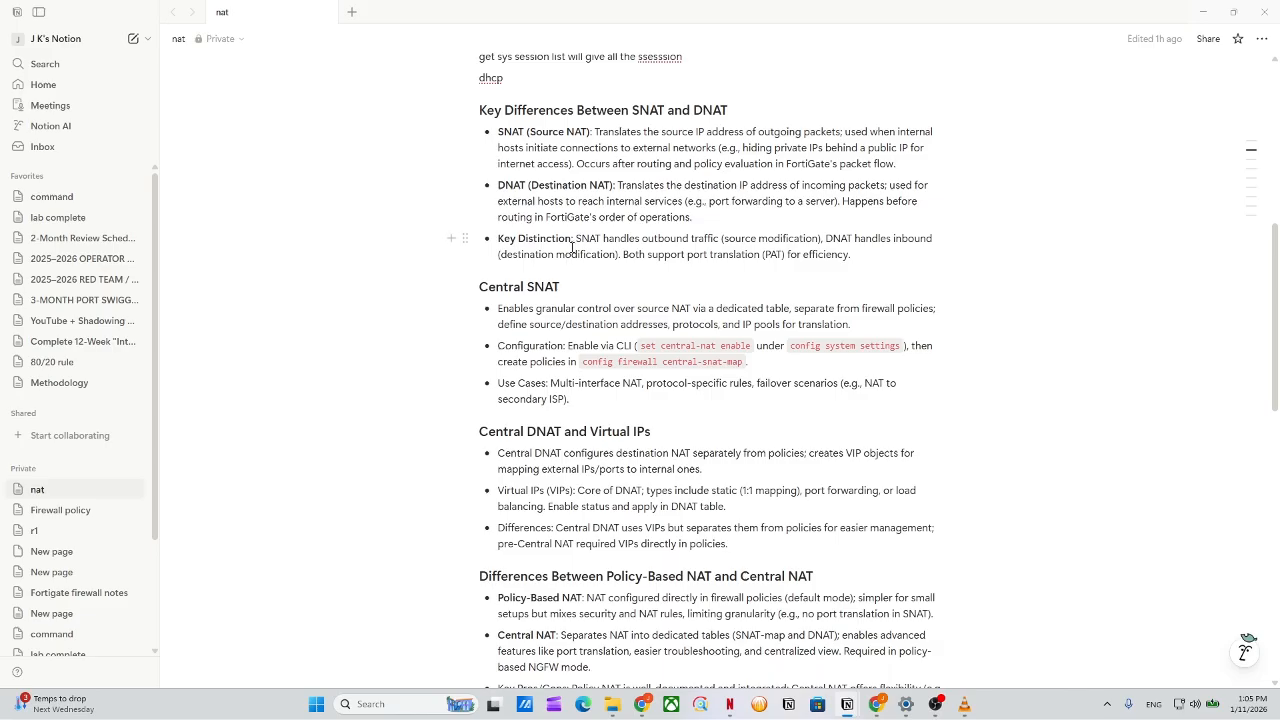
{"action": "left_click_drag", "start_coordinate": [575, 243], "coordinate": [628, 244]}
{"action": "left_click", "coordinate": [642, 236]}
{"action": "left_click_drag", "start_coordinate": [576, 238], "coordinate": [823, 238]}
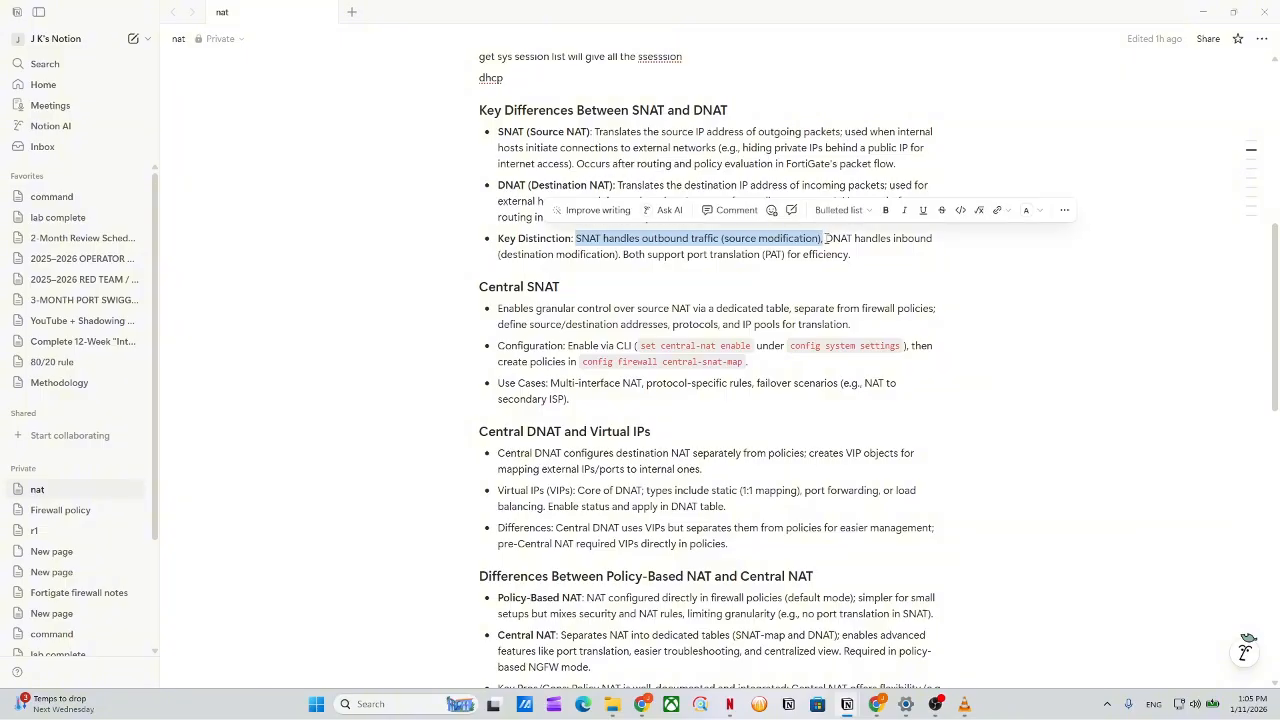
{"action": "left_click", "coordinate": [921, 240]}
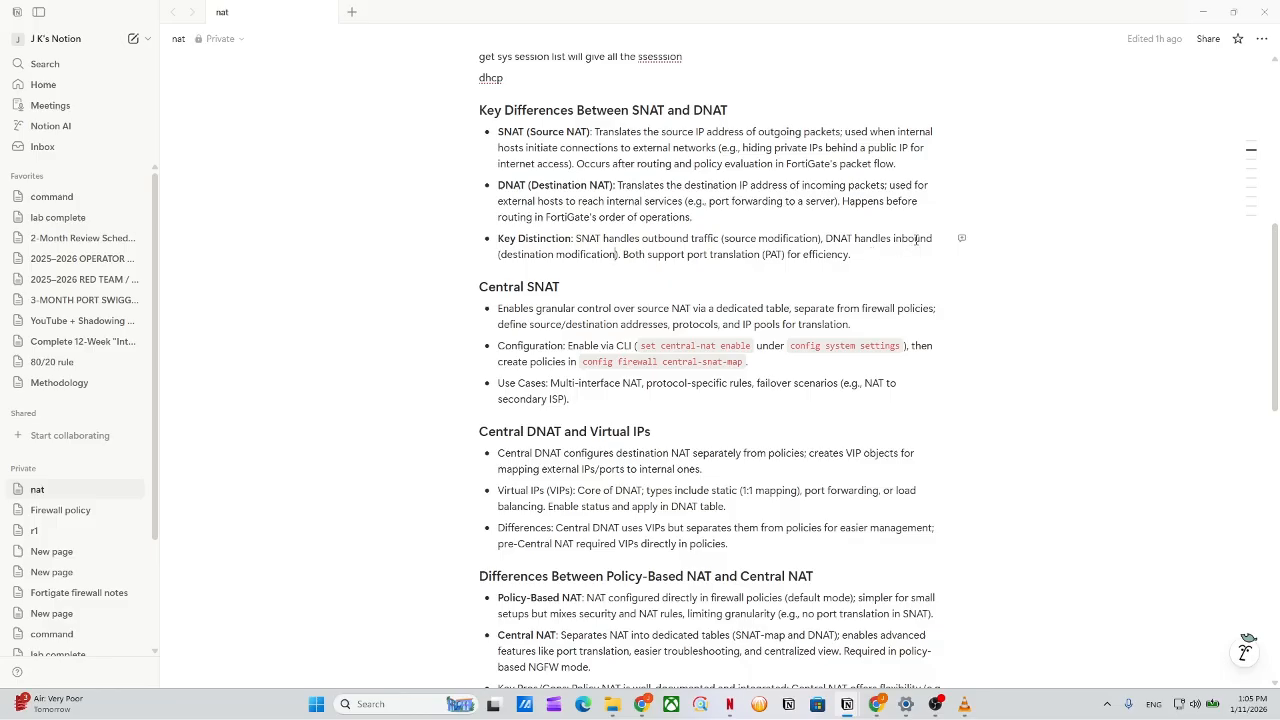
{"action": "left_click_drag", "start_coordinate": [916, 240], "coordinate": [864, 240]}
{"action": "left_click", "coordinate": [834, 244]}
Highlight the Central SNAT heading and the dhcp note.
{"action": "scroll", "coordinate": [529, 177], "scroll_direction": "down", "scroll_amount": 2}
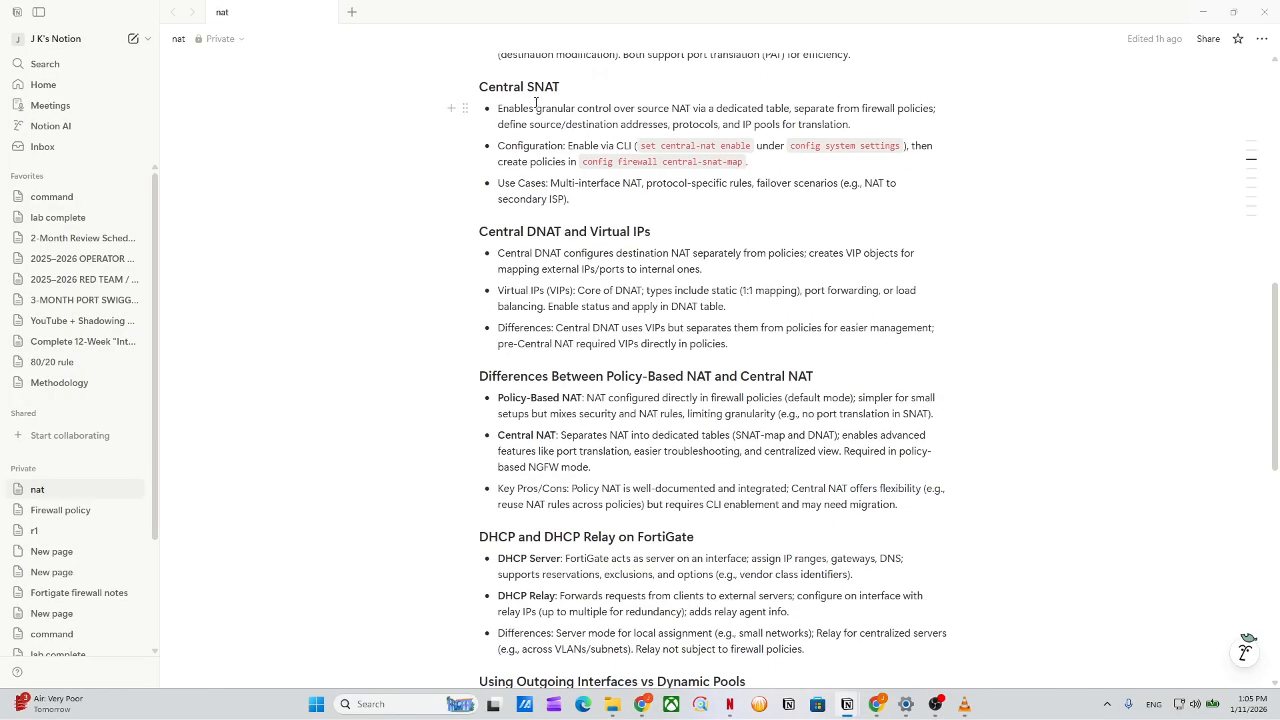
{"action": "left_click_drag", "start_coordinate": [561, 92], "coordinate": [464, 241]}
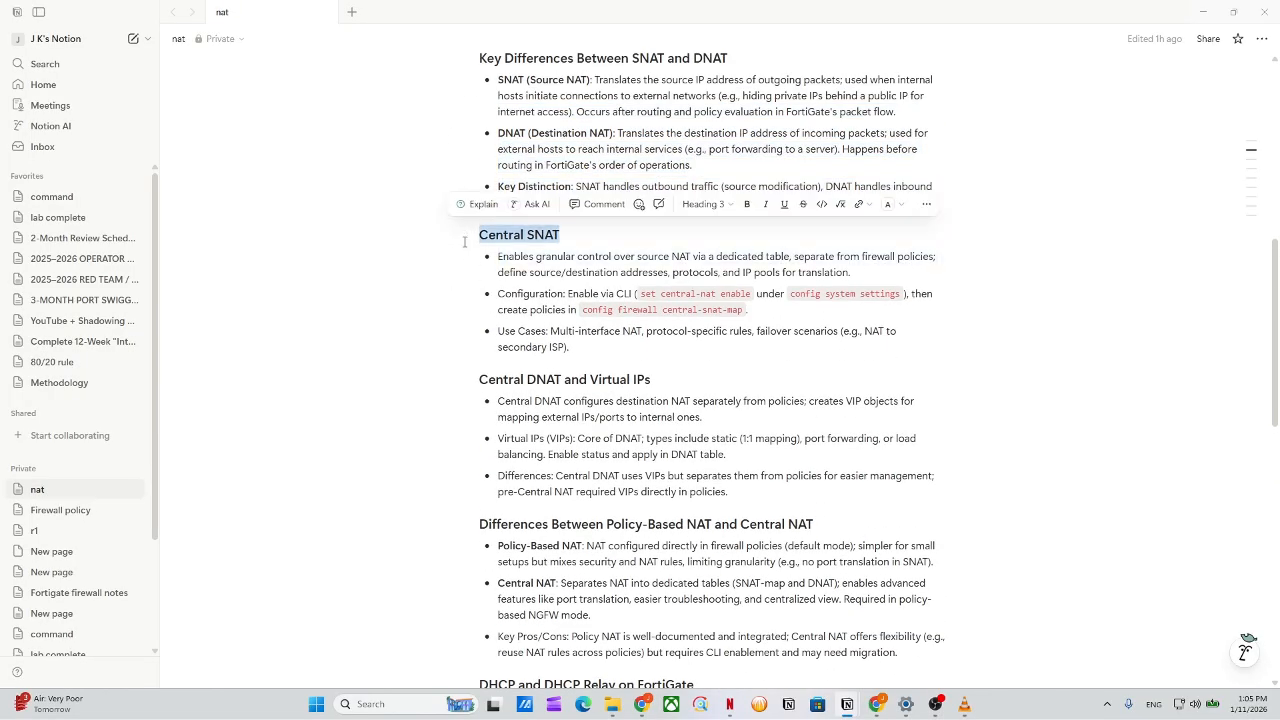
{"action": "left_click", "coordinate": [563, 259]}
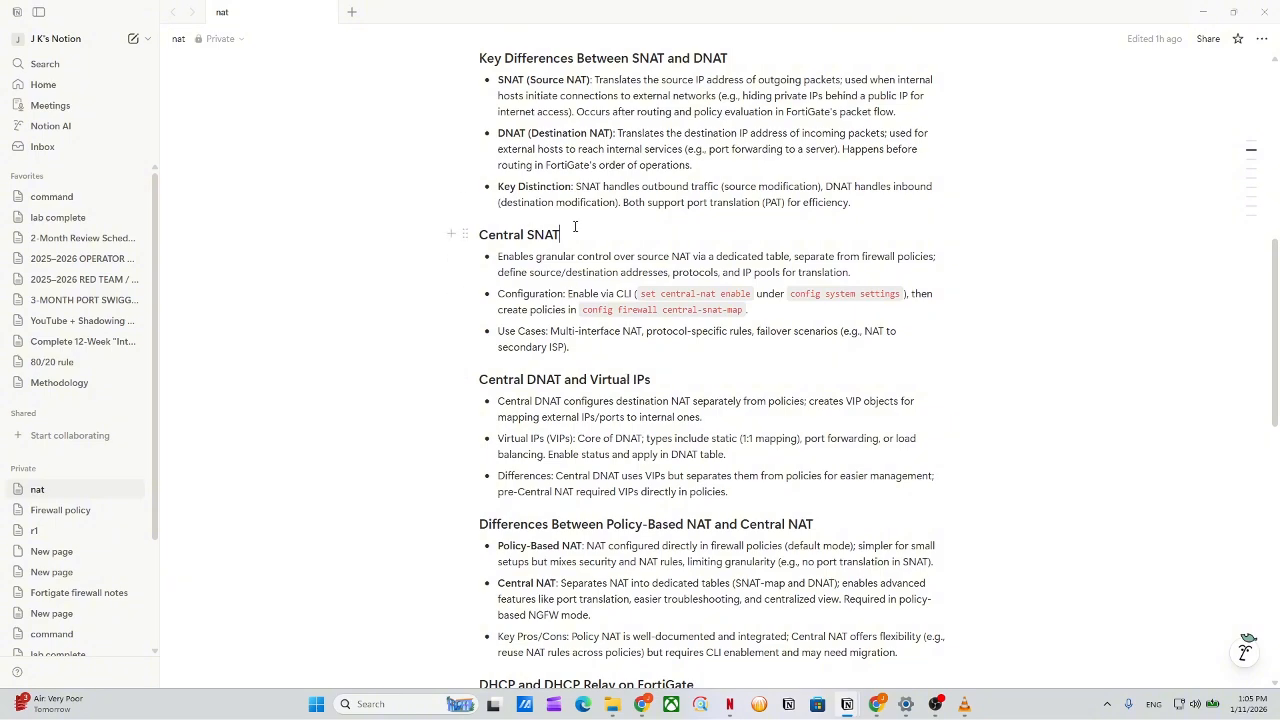
{"action": "scroll", "coordinate": [575, 227], "scroll_direction": "up", "scroll_amount": 5}
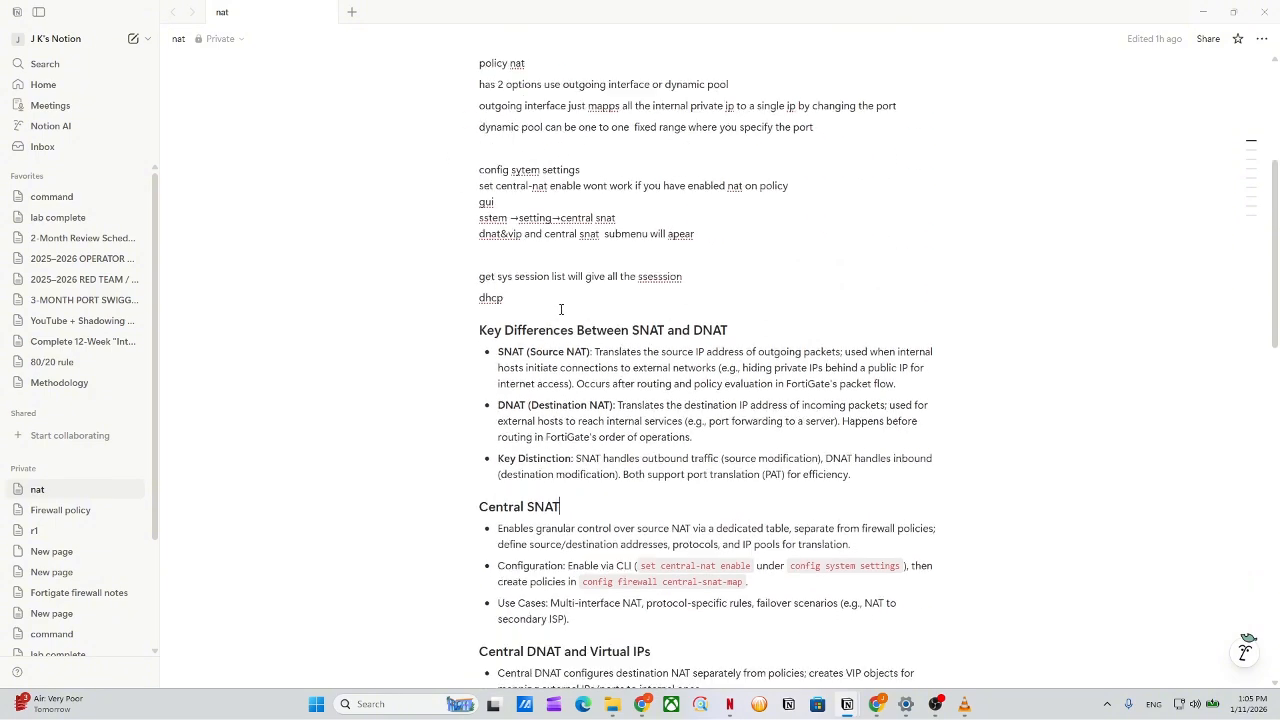
{"action": "scroll", "coordinate": [561, 309], "scroll_direction": "down", "scroll_amount": 3}
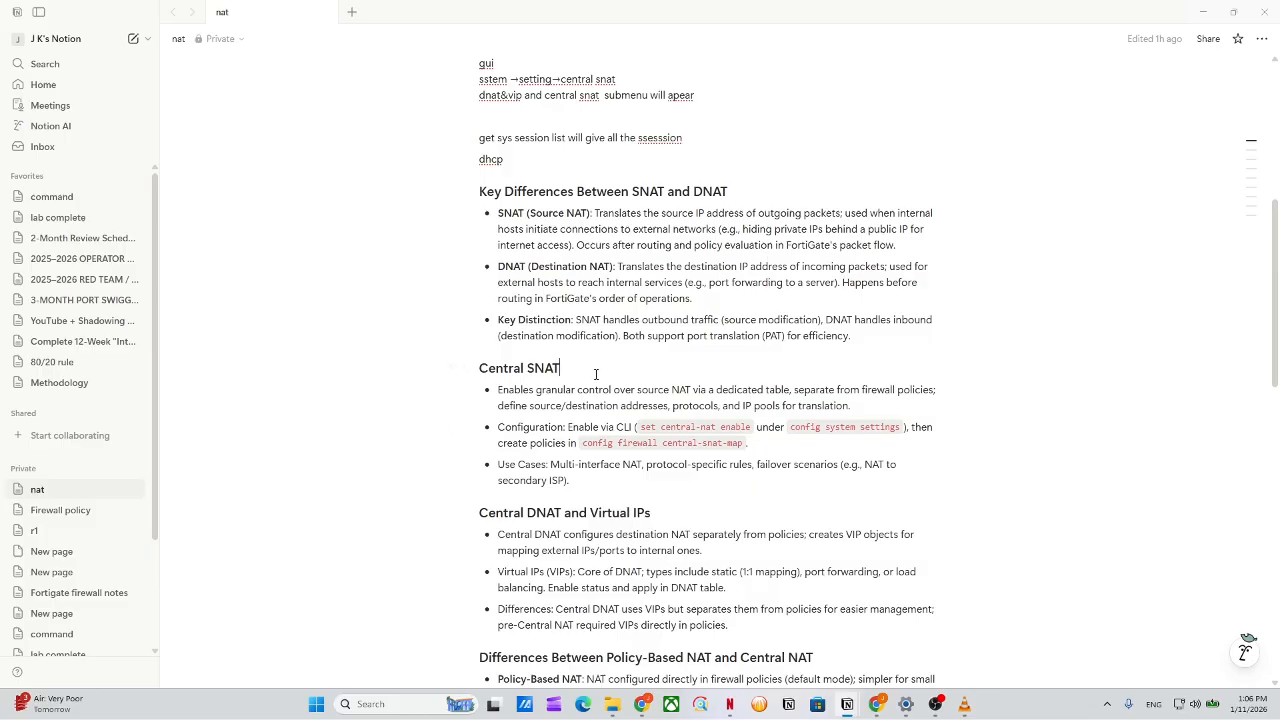
{"action": "left_click_drag", "start_coordinate": [596, 374], "coordinate": [479, 372]}
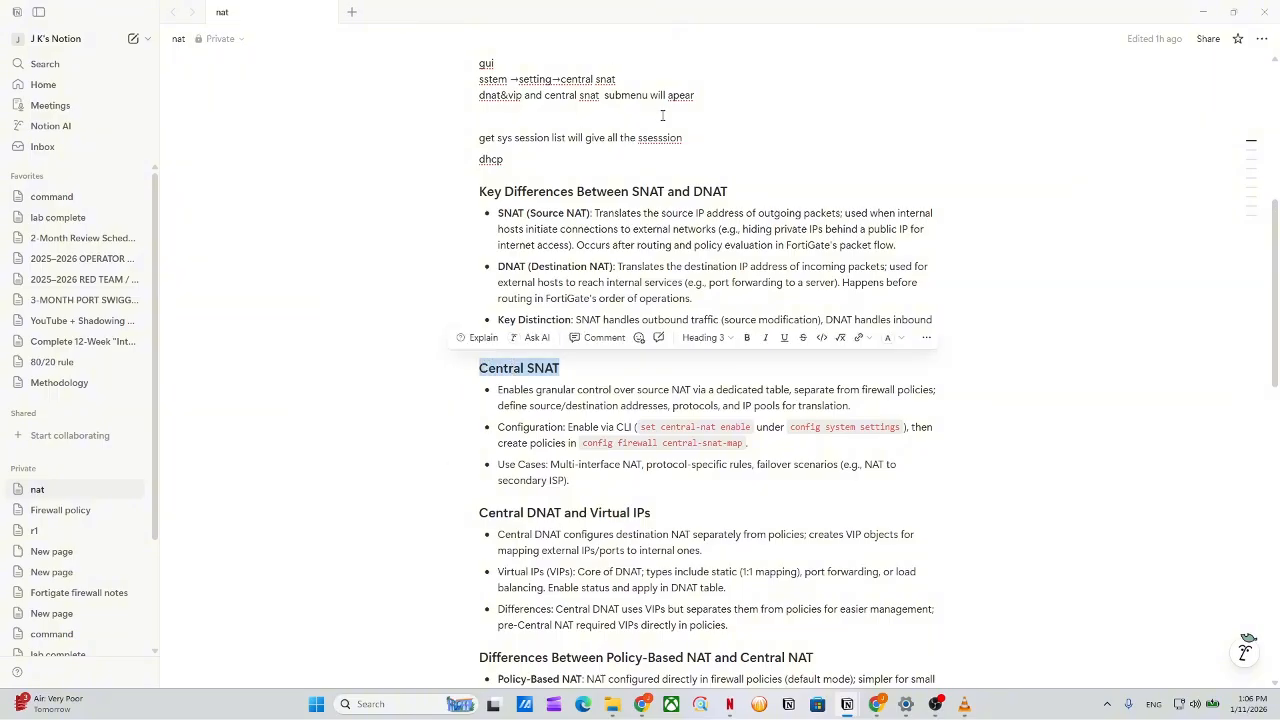
{"action": "left_click_drag", "start_coordinate": [561, 370], "coordinate": [478, 370]}
{"action": "left_click", "coordinate": [720, 190]}
{"action": "left_click_drag", "start_coordinate": [774, 140], "coordinate": [779, 166]}
{"action": "left_click", "coordinate": [791, 243]}
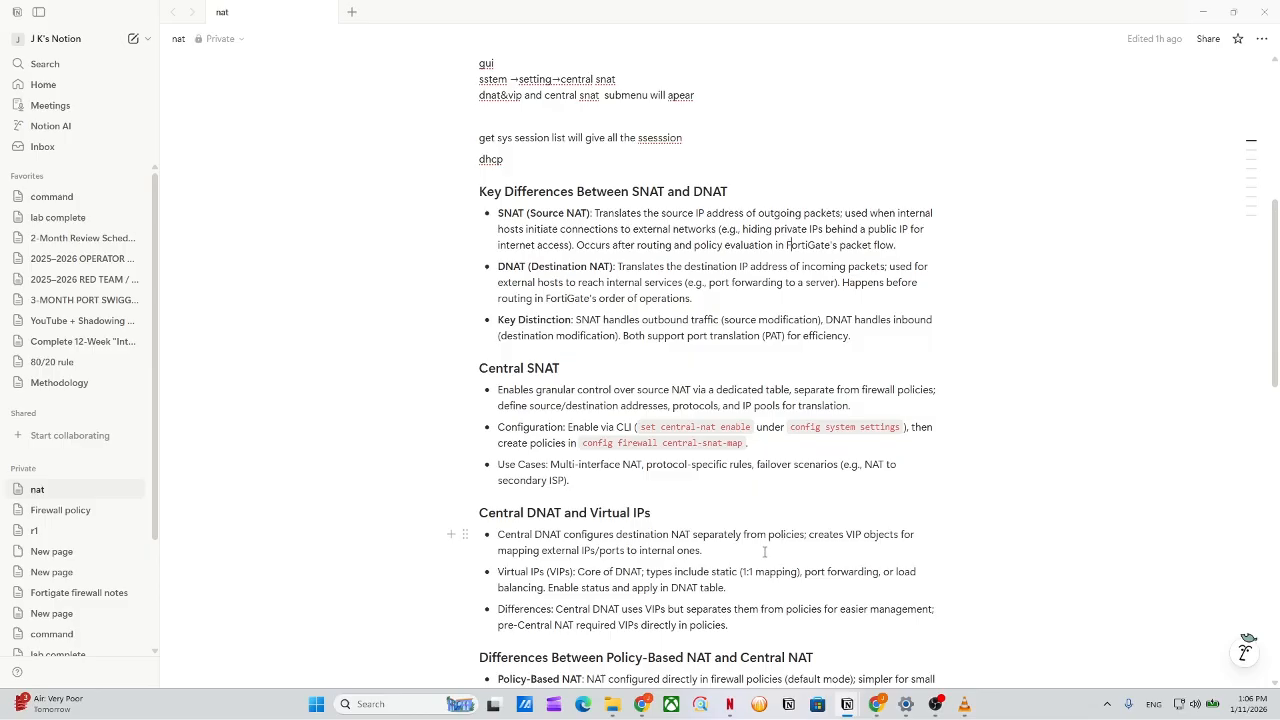
{"action": "left_click_drag", "start_coordinate": [578, 376], "coordinate": [455, 366]}
{"action": "left_click", "coordinate": [578, 375]}
{"action": "left_click_drag", "start_coordinate": [570, 374], "coordinate": [476, 367]}
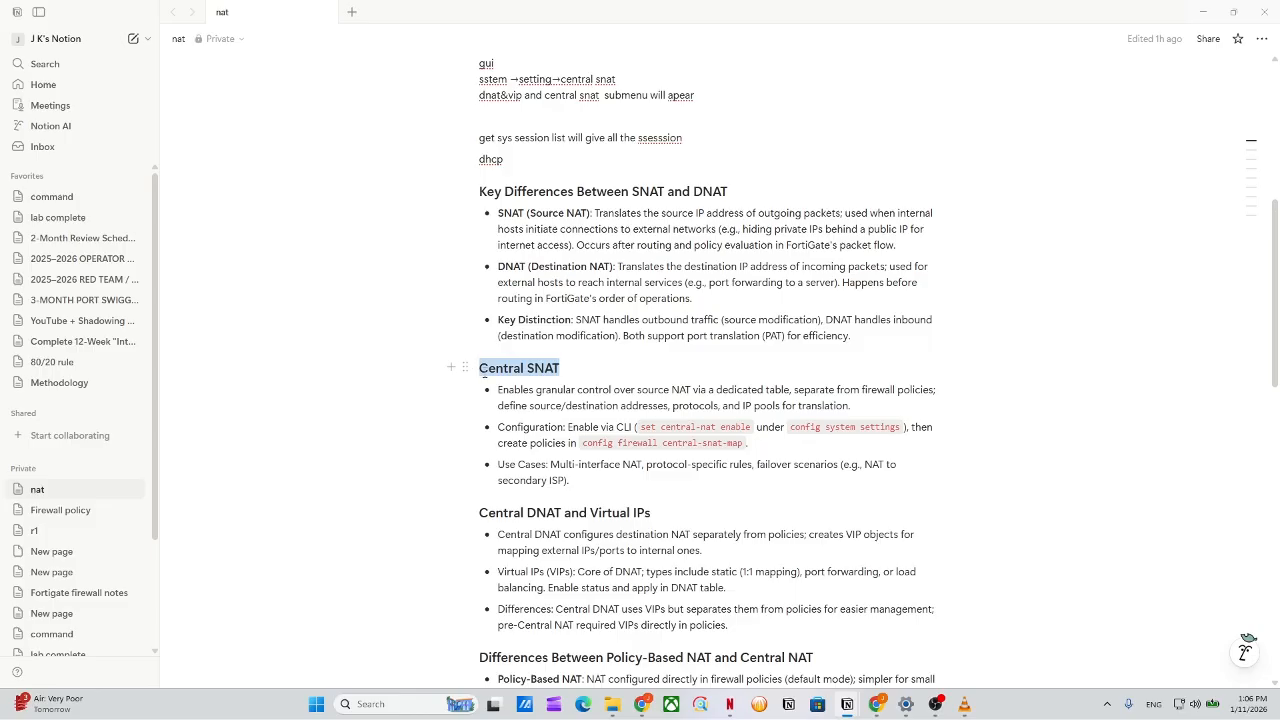
{"action": "left_click", "coordinate": [593, 372]}
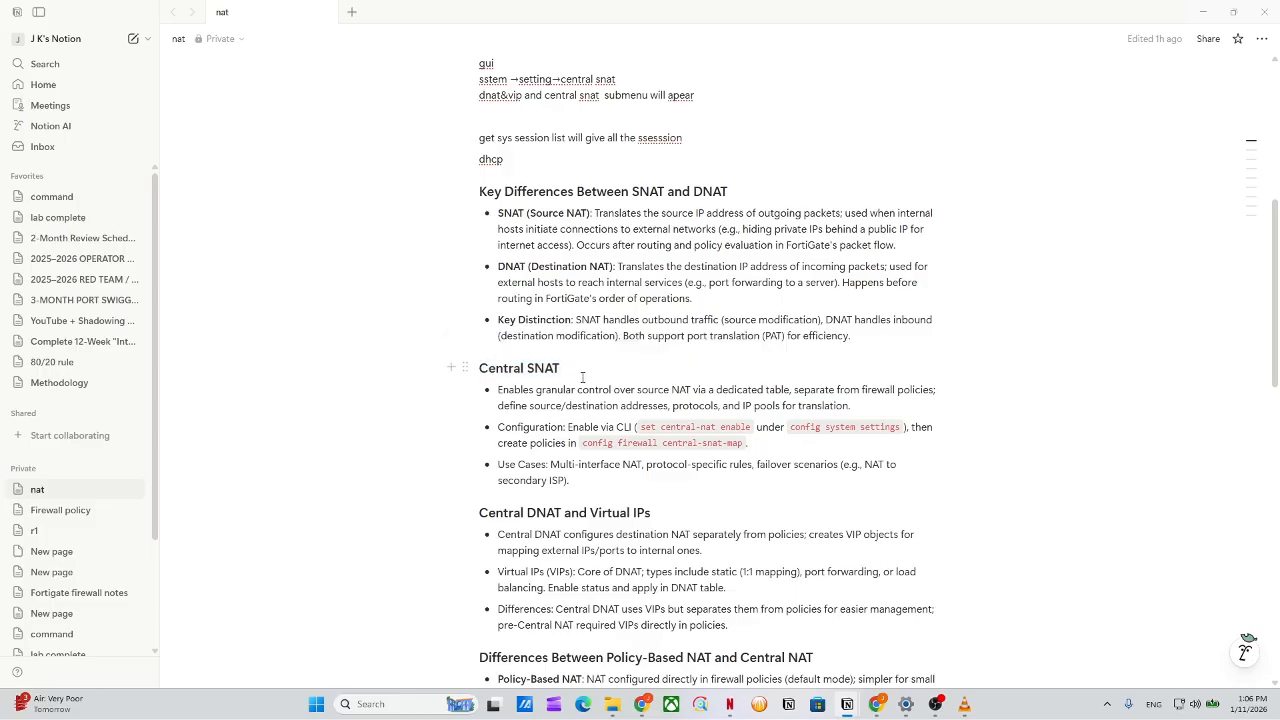
Highlight the set central-nat enable and config firewall central-snat-map commands and Central SNAT use cases.
{"action": "scroll", "coordinate": [583, 377], "scroll_direction": "down", "scroll_amount": 2}
{"action": "left_click_drag", "start_coordinate": [614, 189], "coordinate": [920, 228]}
{"action": "left_click", "coordinate": [740, 289]}
{"action": "left_click", "coordinate": [900, 232]}
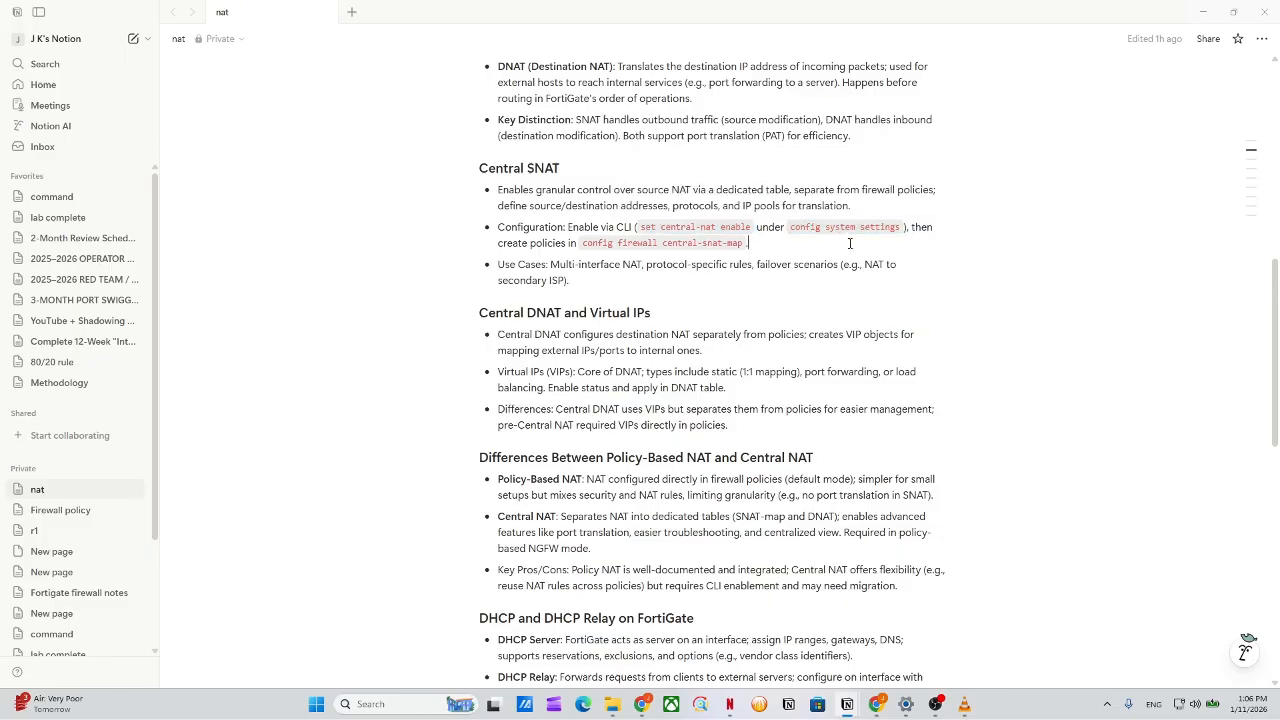
{"action": "left_click_drag", "start_coordinate": [741, 243], "coordinate": [693, 243]}
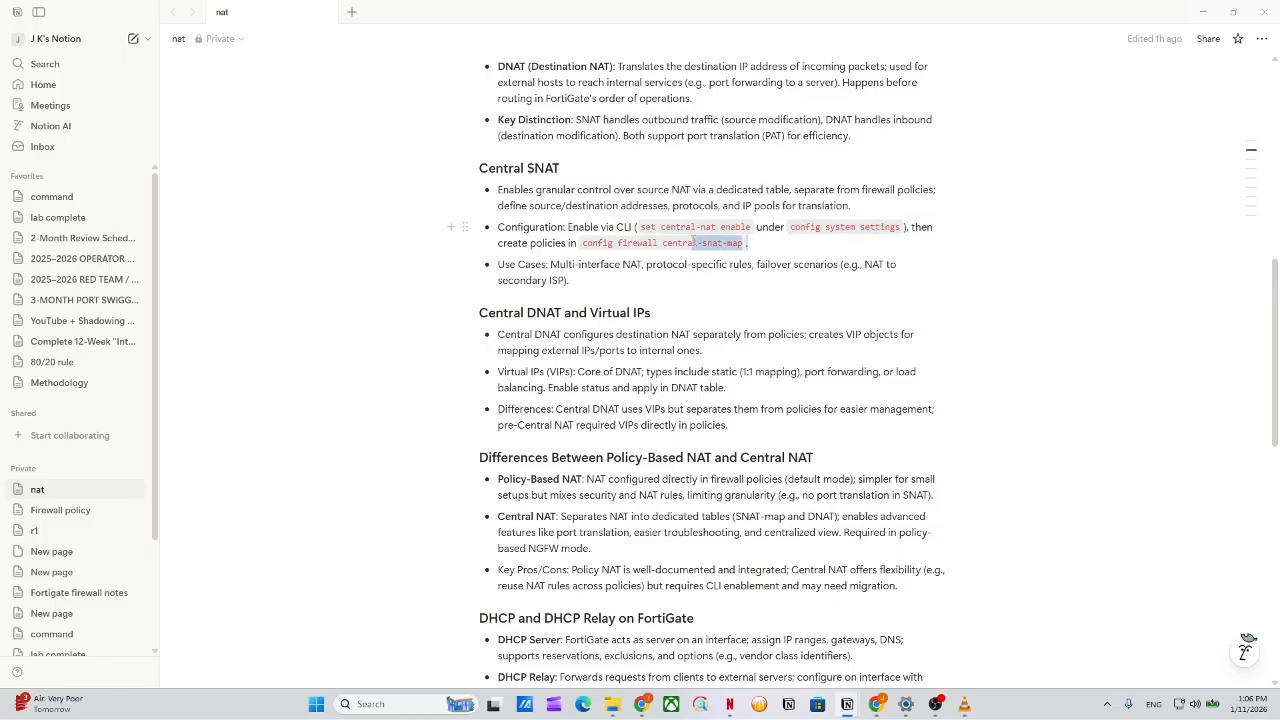
{"action": "left_click", "coordinate": [677, 288]}
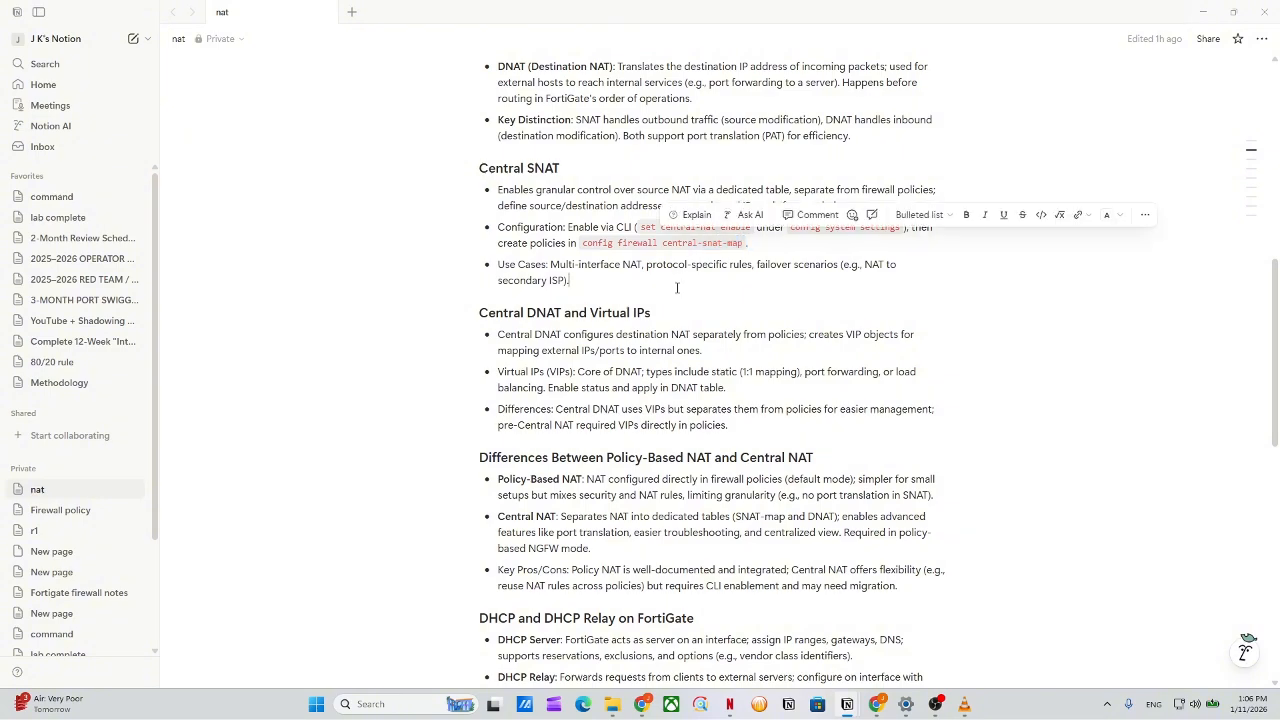
{"action": "left_click_drag", "start_coordinate": [677, 288], "coordinate": [480, 150]}
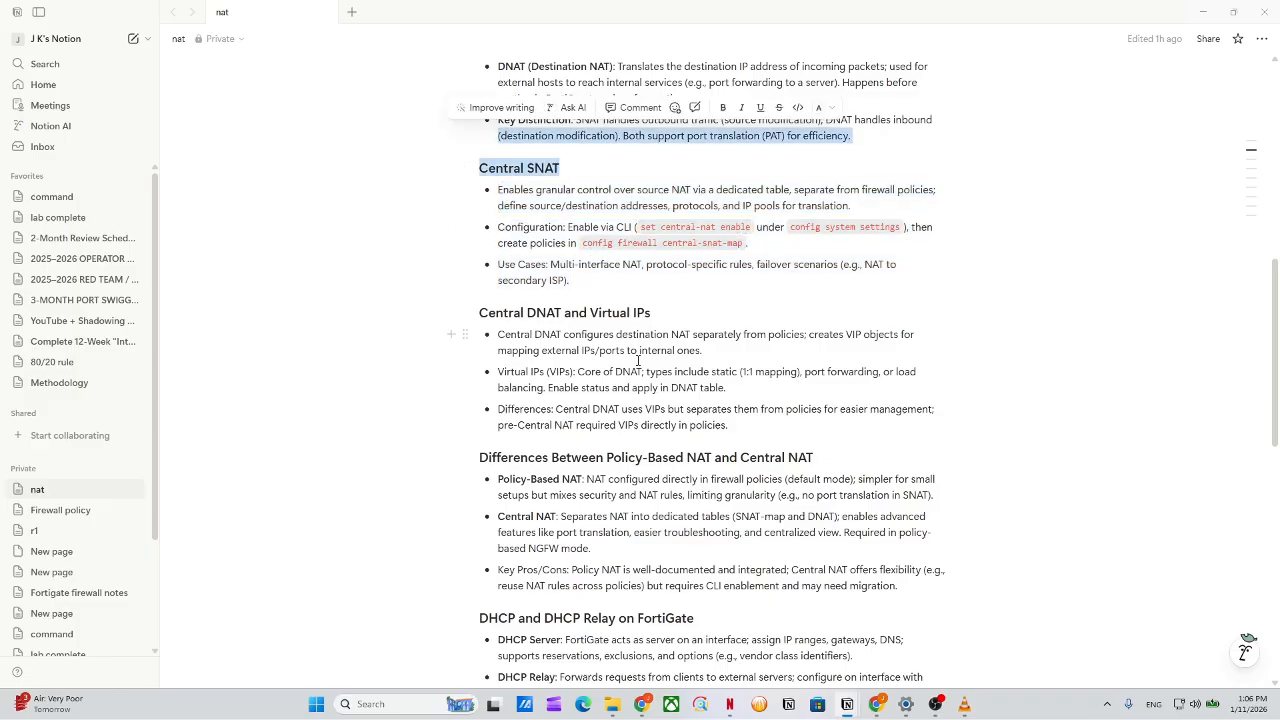
{"action": "scroll", "coordinate": [587, 254], "scroll_direction": "down", "scroll_amount": 3}
Highlight Central DNAT and Virtual IPs in the section heading and the Central DNAT bullet.
{"action": "left_click_drag", "start_coordinate": [563, 186], "coordinate": [652, 182]}
{"action": "left_click", "coordinate": [706, 181]}
{"action": "key", "text": "shift+Left"}
{"action": "key", "text": "shift+Left"}
{"action": "key", "text": "shift+Left"}
{"action": "key", "text": "shift+Left"}
{"action": "key", "text": "shift+Left"}
{"action": "key", "text": "shift+Left"}
{"action": "key", "text": "shift+Left"}
{"action": "key", "text": "shift+Left"}
{"action": "key", "text": "shift+Left"}
{"action": "key", "text": "shift+Left"}
{"action": "key", "text": "shift+Left"}
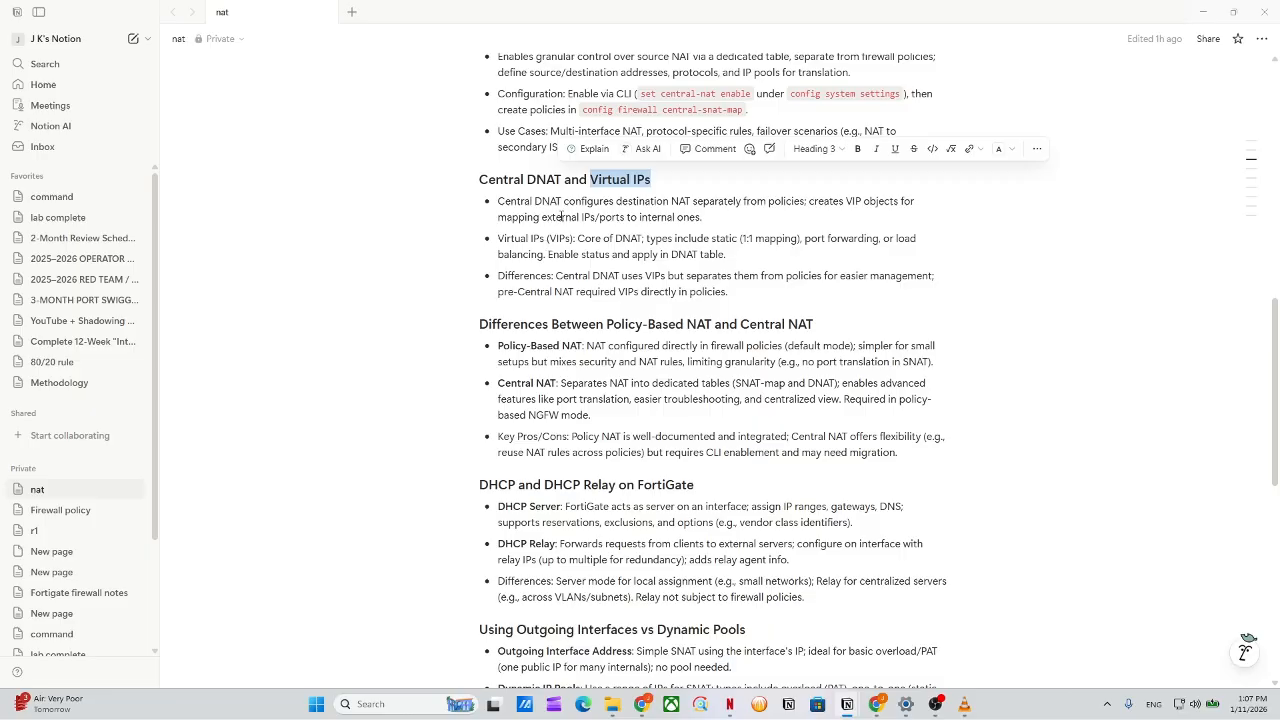
{"action": "left_click_drag", "start_coordinate": [575, 202], "coordinate": [963, 216]}
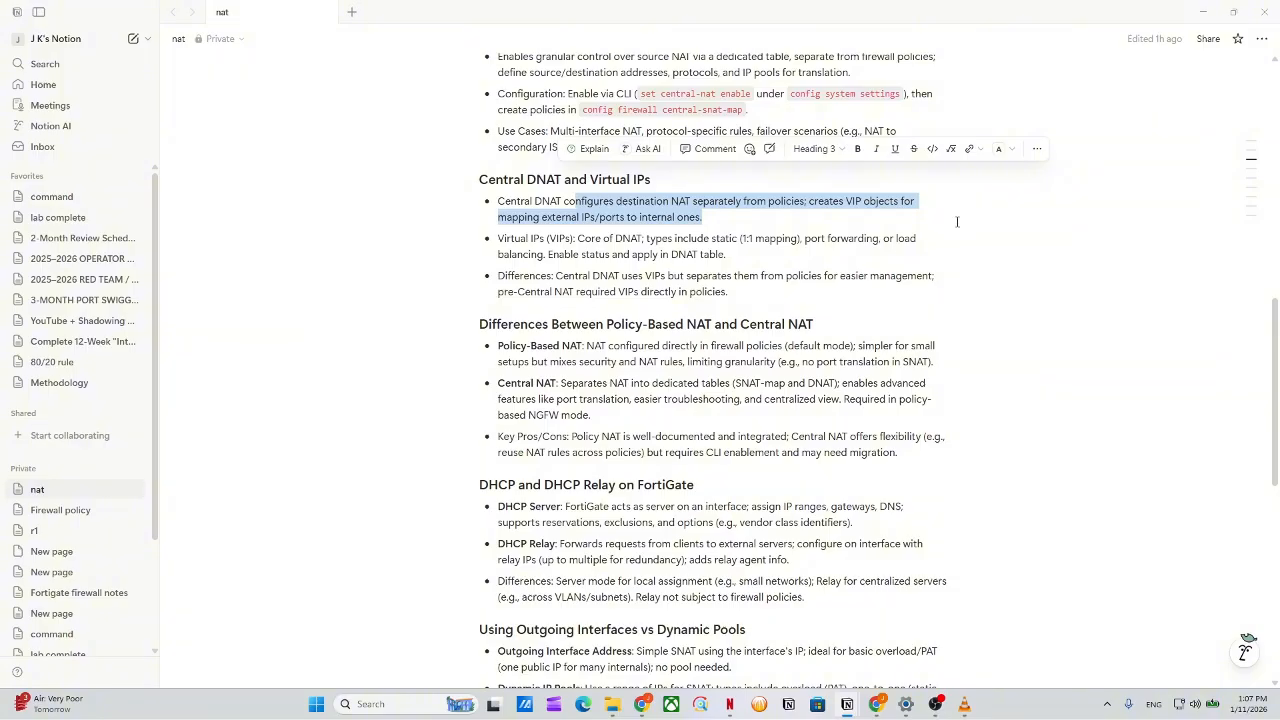
{"action": "left_click_drag", "start_coordinate": [957, 222], "coordinate": [934, 214]}
{"action": "left_click", "coordinate": [676, 240]}
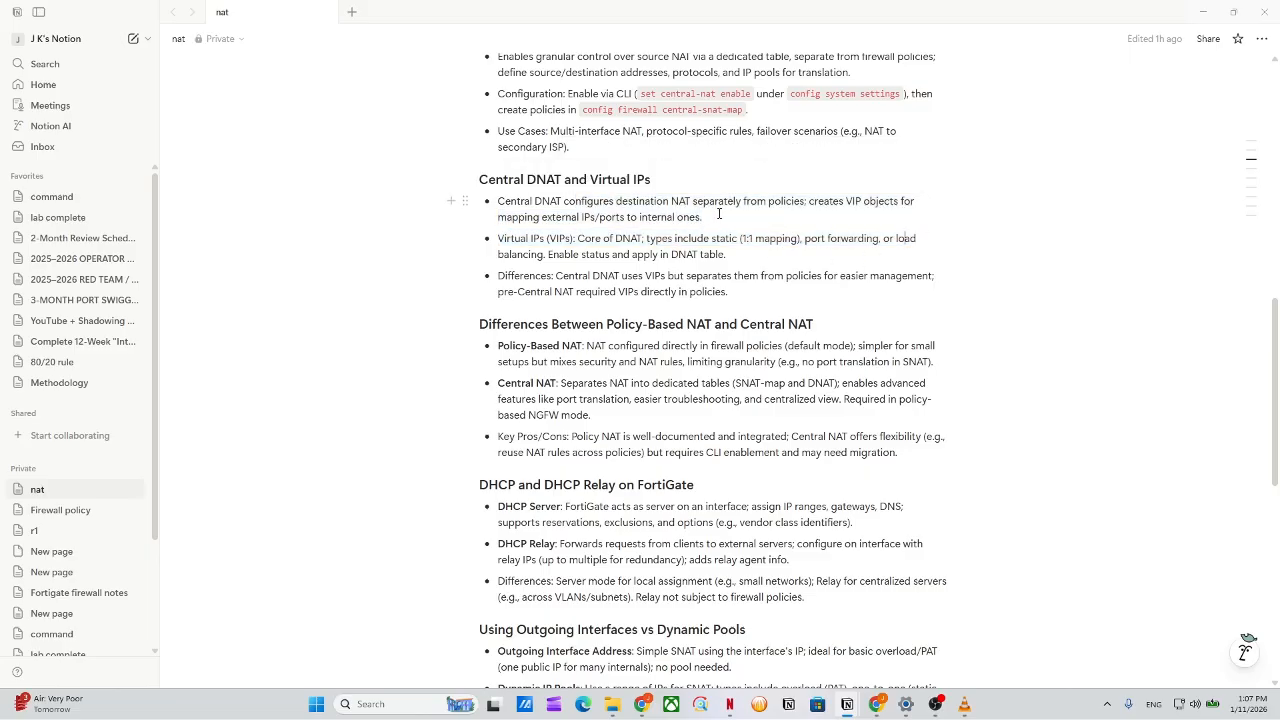
{"action": "left_click_drag", "start_coordinate": [565, 182], "coordinate": [489, 180]}
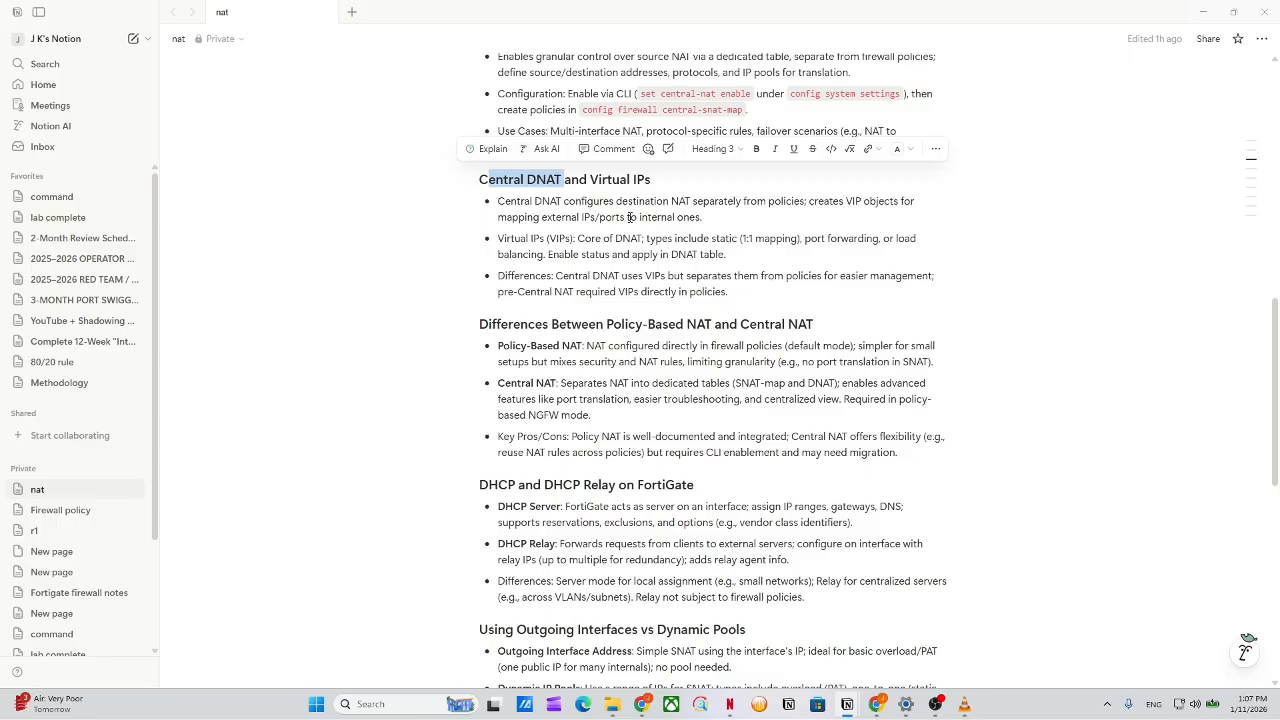
{"action": "left_click", "coordinate": [565, 186]}
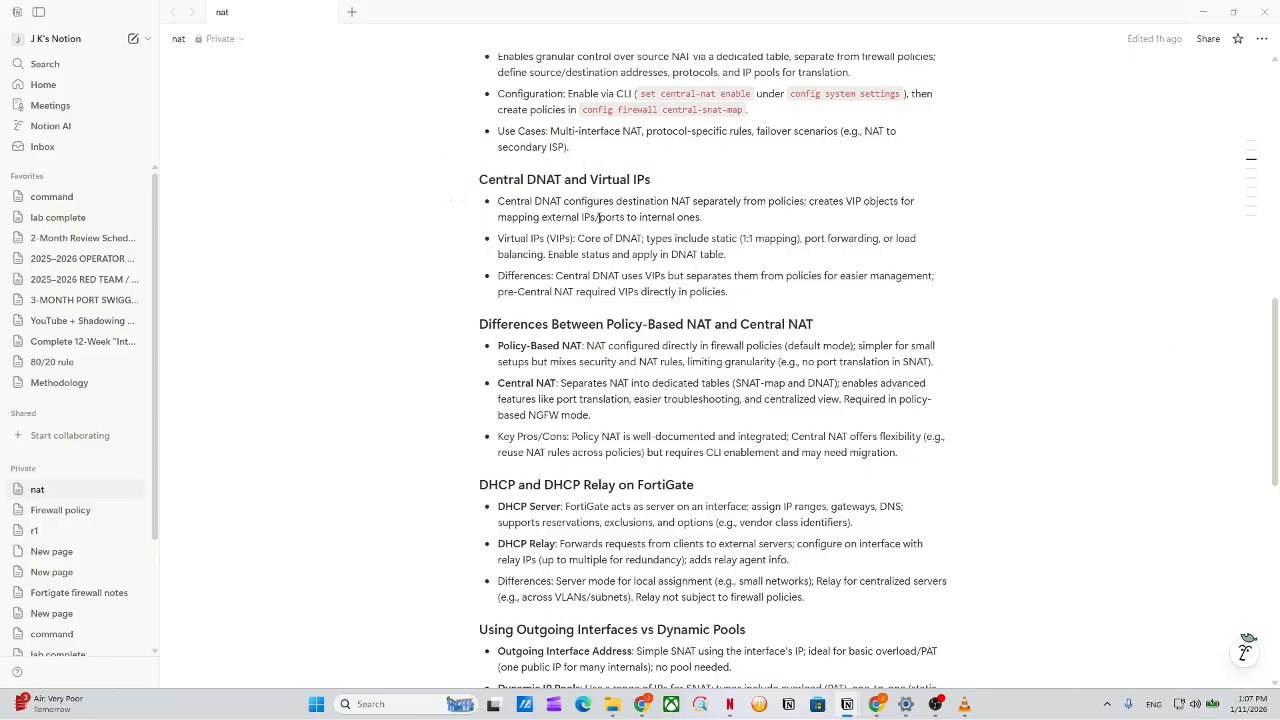
{"action": "left_click_drag", "start_coordinate": [560, 181], "coordinate": [477, 181]}
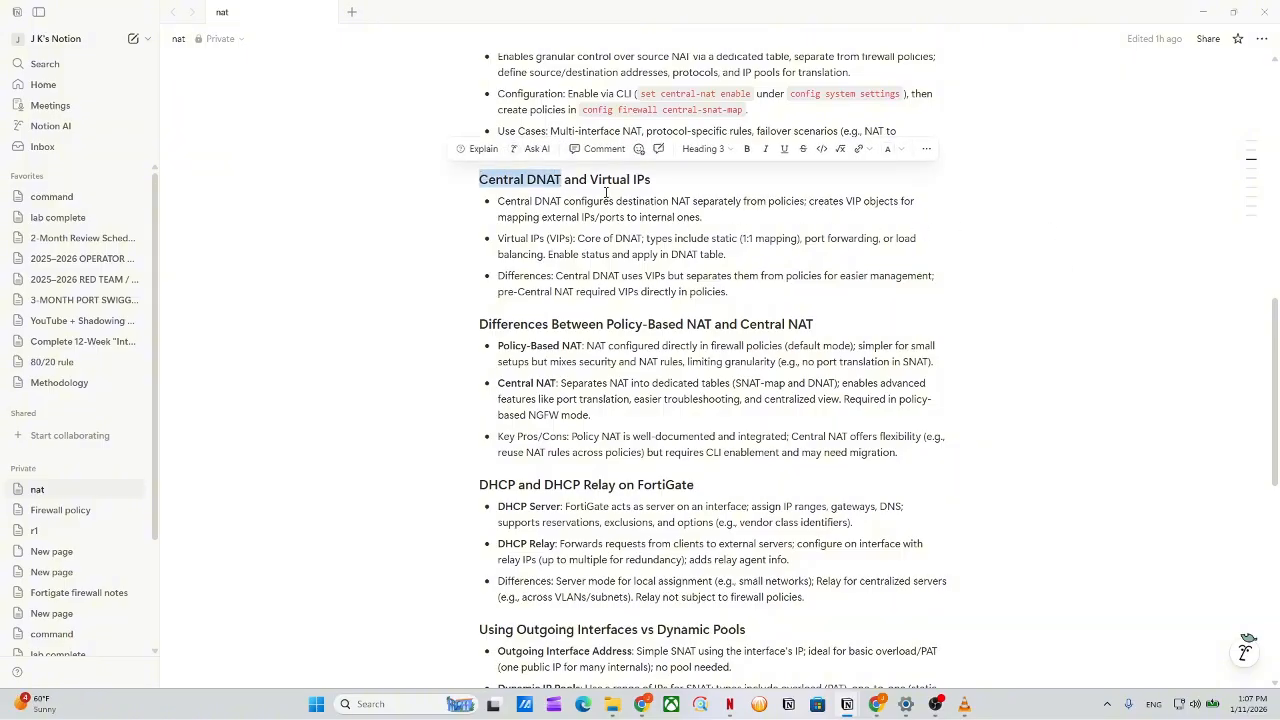
{"action": "mouse_move", "coordinate": [588, 181]}
{"action": "left_mouse_down"}
{"action": "mouse_move", "coordinate": [652, 181]}
{"action": "mouse_move", "coordinate": [664, 205]}
{"action": "mouse_move", "coordinate": [663, 182]}
{"action": "mouse_move", "coordinate": [595, 187]}
{"action": "left_mouse_up"}
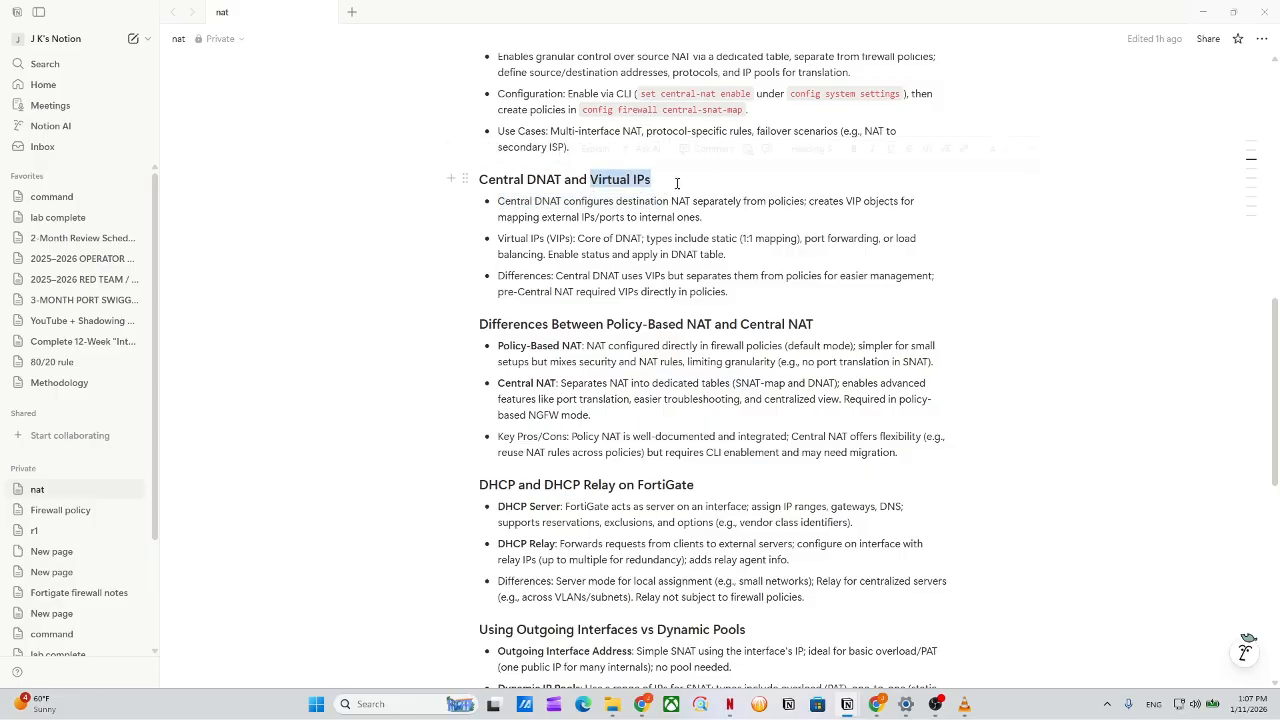
{"action": "left_click", "coordinate": [996, 244]}
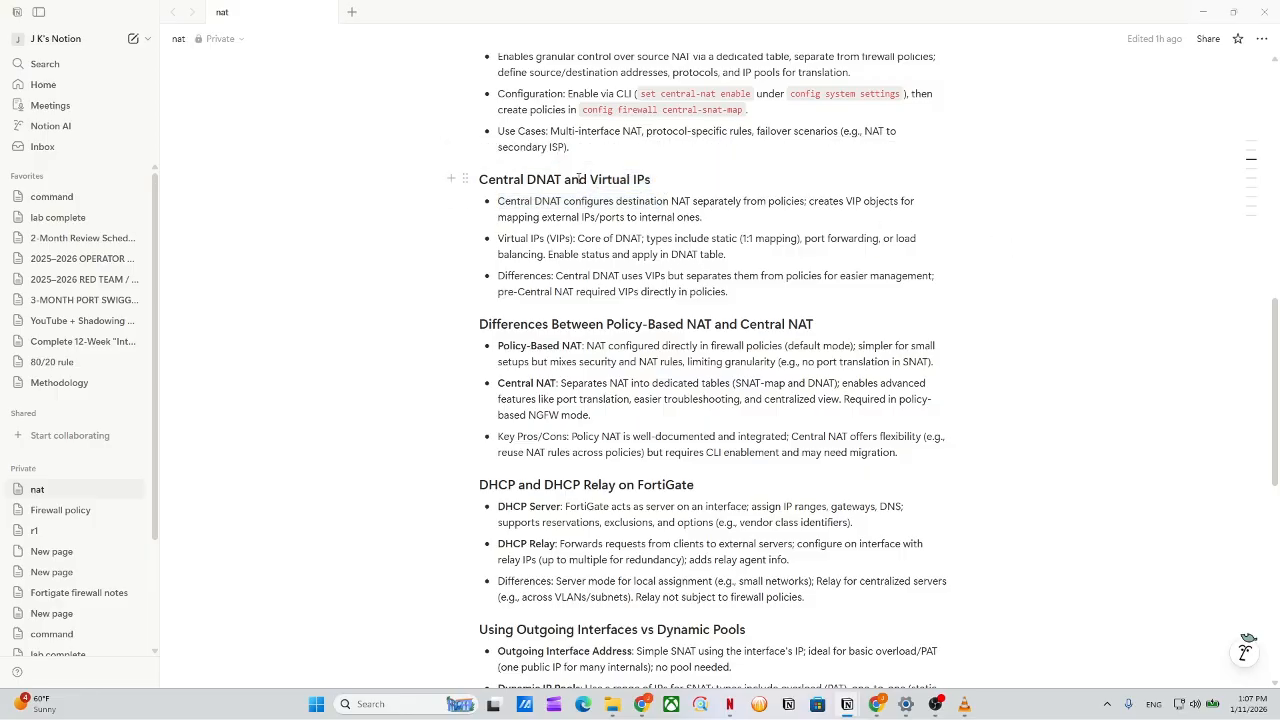
Highlight the Virtual IPs description and how Central DNAT maps external IPs inward.
{"action": "mouse_move", "coordinate": [430, 194]}
{"action": "left_mouse_down"}
{"action": "mouse_move", "coordinate": [362, 199]}
{"action": "mouse_move", "coordinate": [434, 202]}
{"action": "left_mouse_up"}
{"action": "left_click_drag", "start_coordinate": [590, 186], "coordinate": [651, 183]}
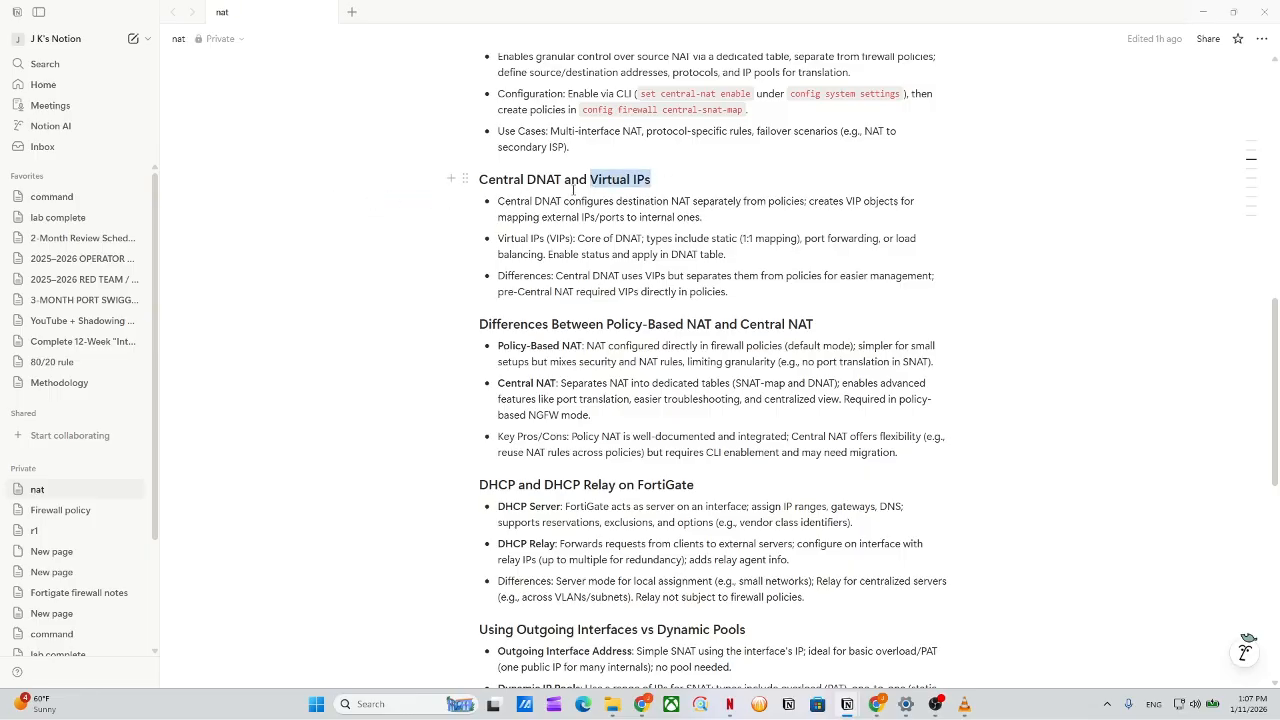
{"action": "left_click", "coordinate": [410, 180]}
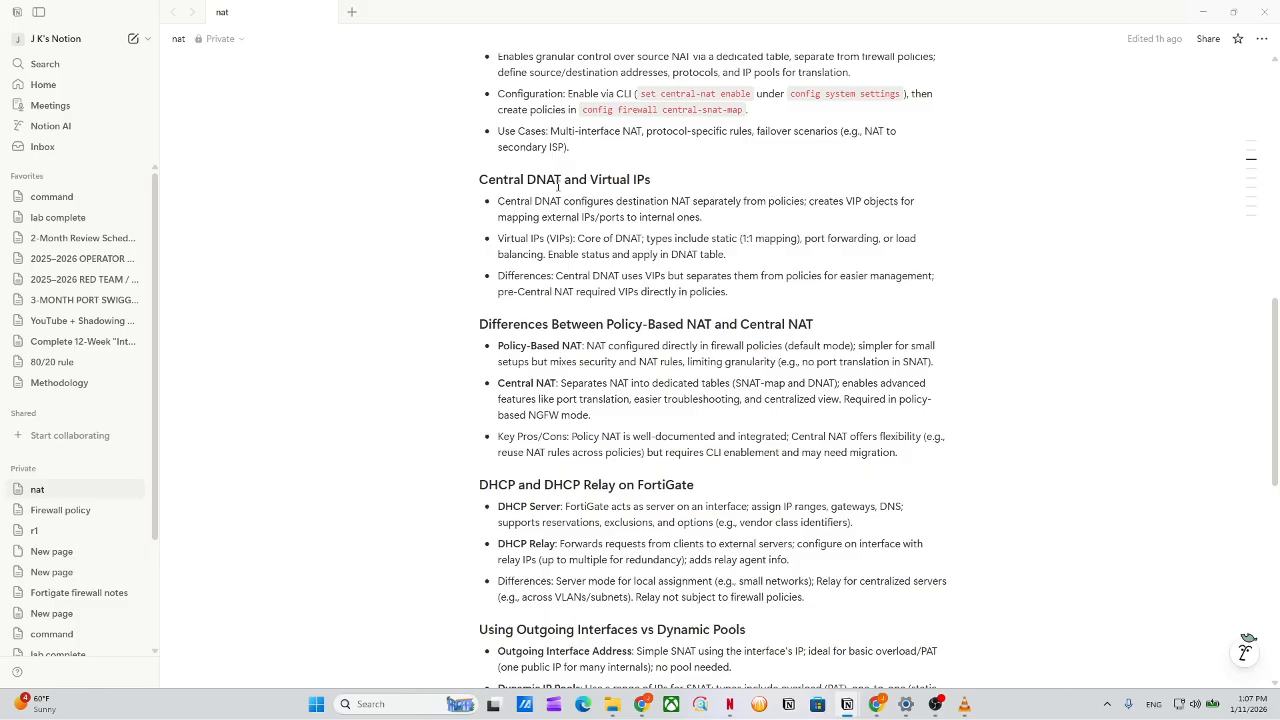
{"action": "left_click_drag", "start_coordinate": [559, 183], "coordinate": [508, 185]}
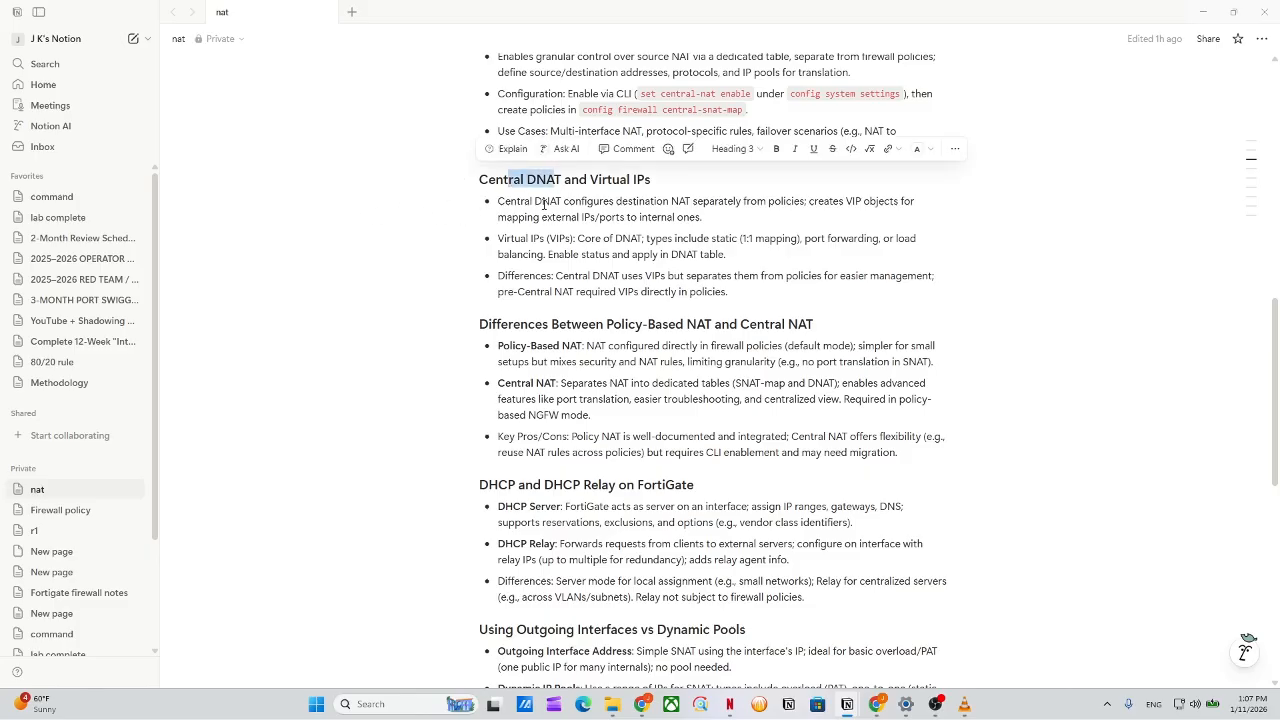
{"action": "left_click_drag", "start_coordinate": [651, 183], "coordinate": [590, 184]}
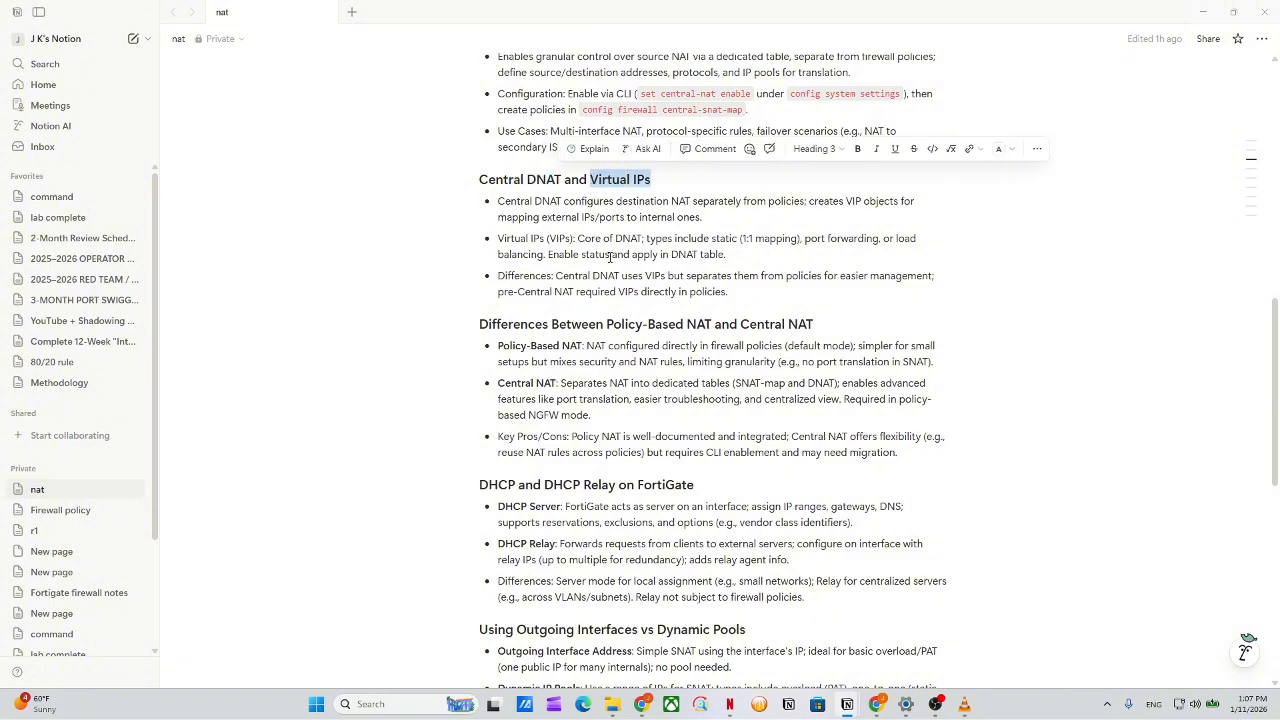
{"action": "left_click_drag", "start_coordinate": [590, 242], "coordinate": [885, 259]}
{"action": "left_click", "coordinate": [885, 259]}
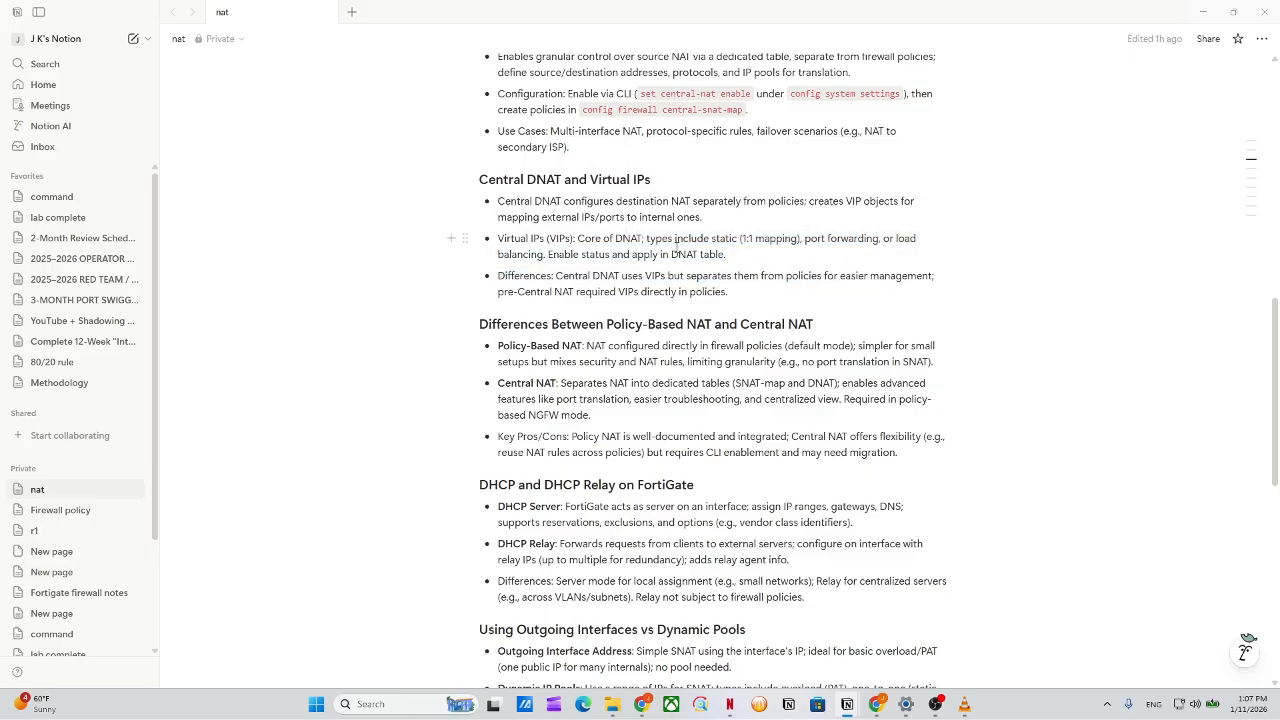
{"action": "left_click_drag", "start_coordinate": [626, 205], "coordinate": [884, 210]}
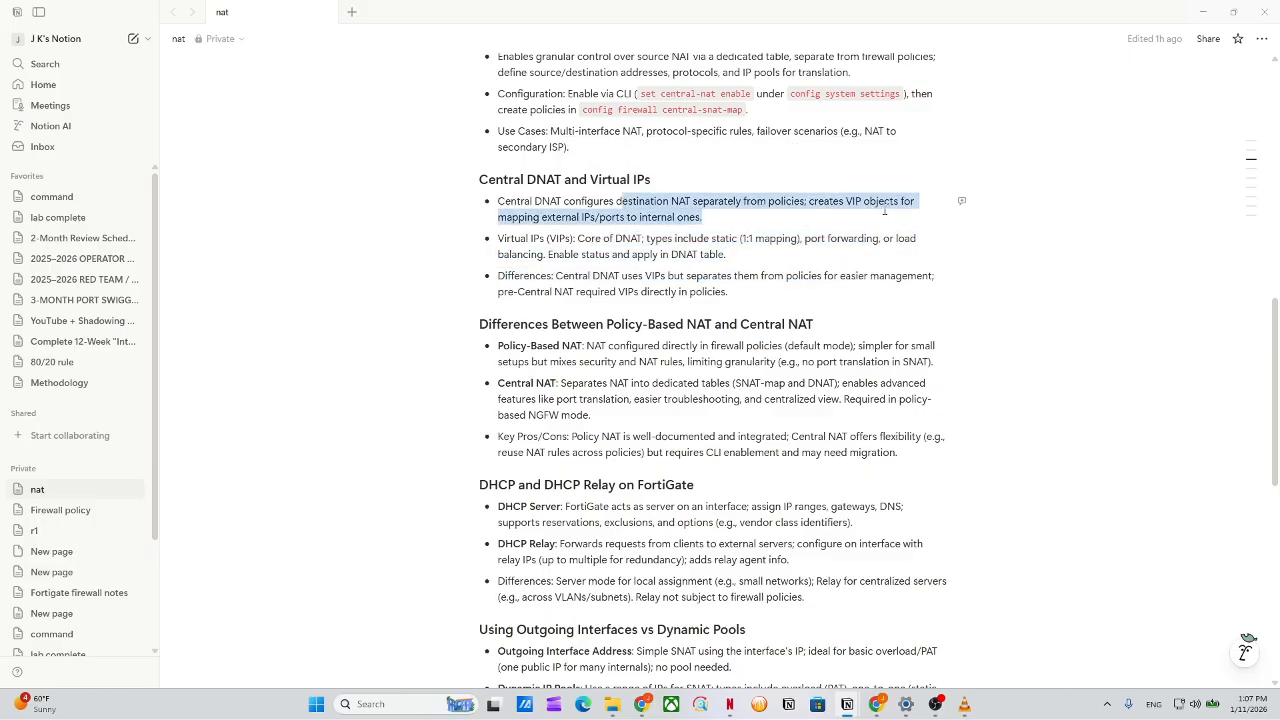
{"action": "left_click", "coordinate": [850, 226]}
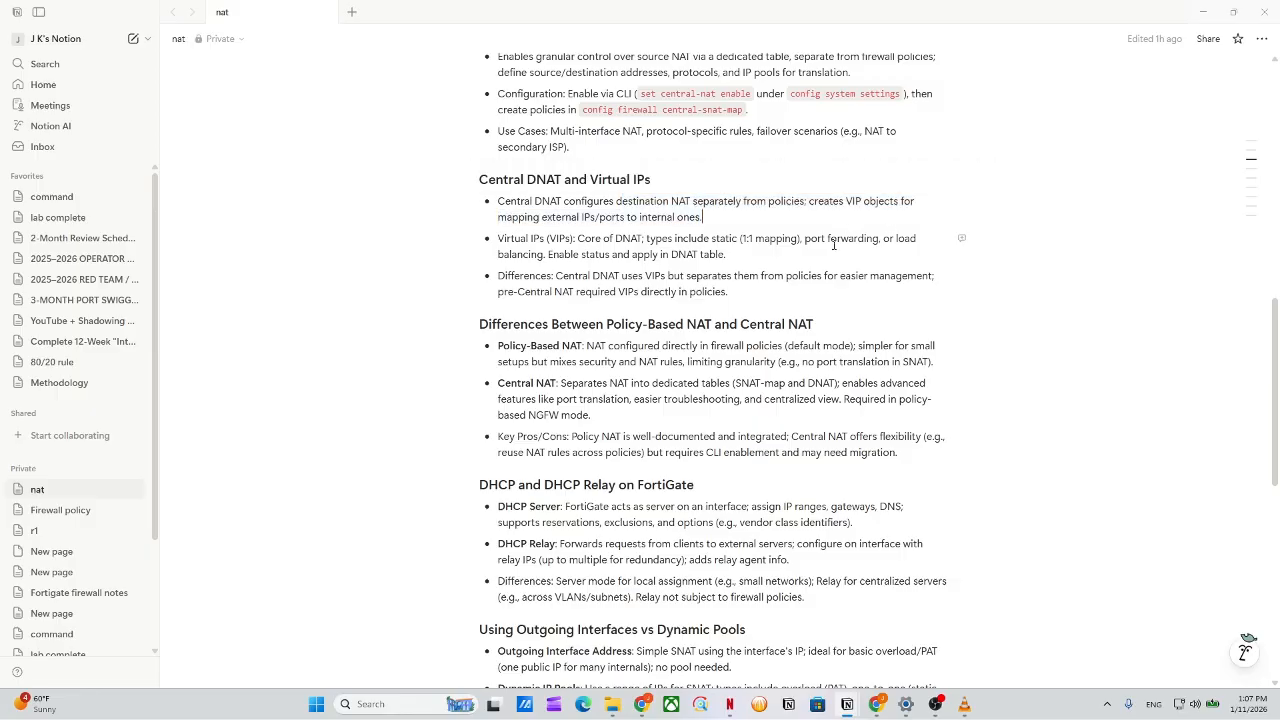
Highlight the note that pre-Central NAT setups required VIPs in policies.
{"action": "scroll", "coordinate": [808, 299], "scroll_direction": "down", "scroll_amount": 4}
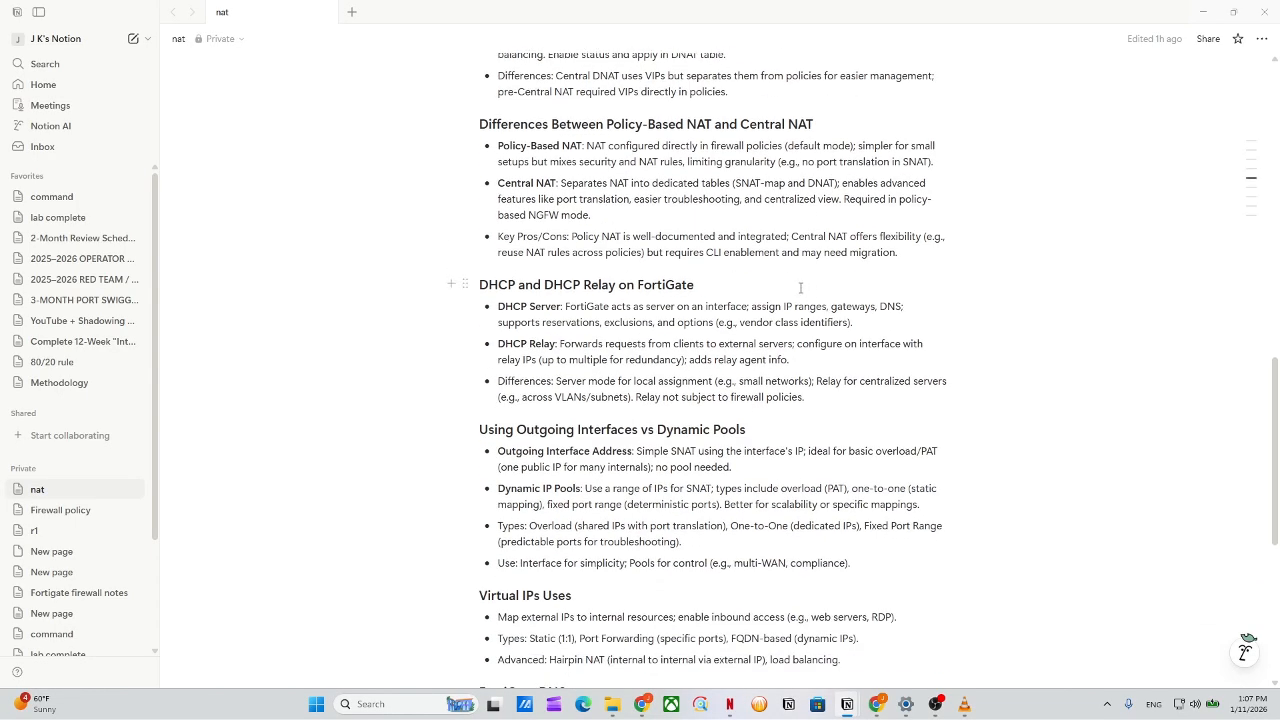
{"action": "left_click_drag", "start_coordinate": [648, 90], "coordinate": [680, 122]}
{"action": "left_click", "coordinate": [684, 289]}
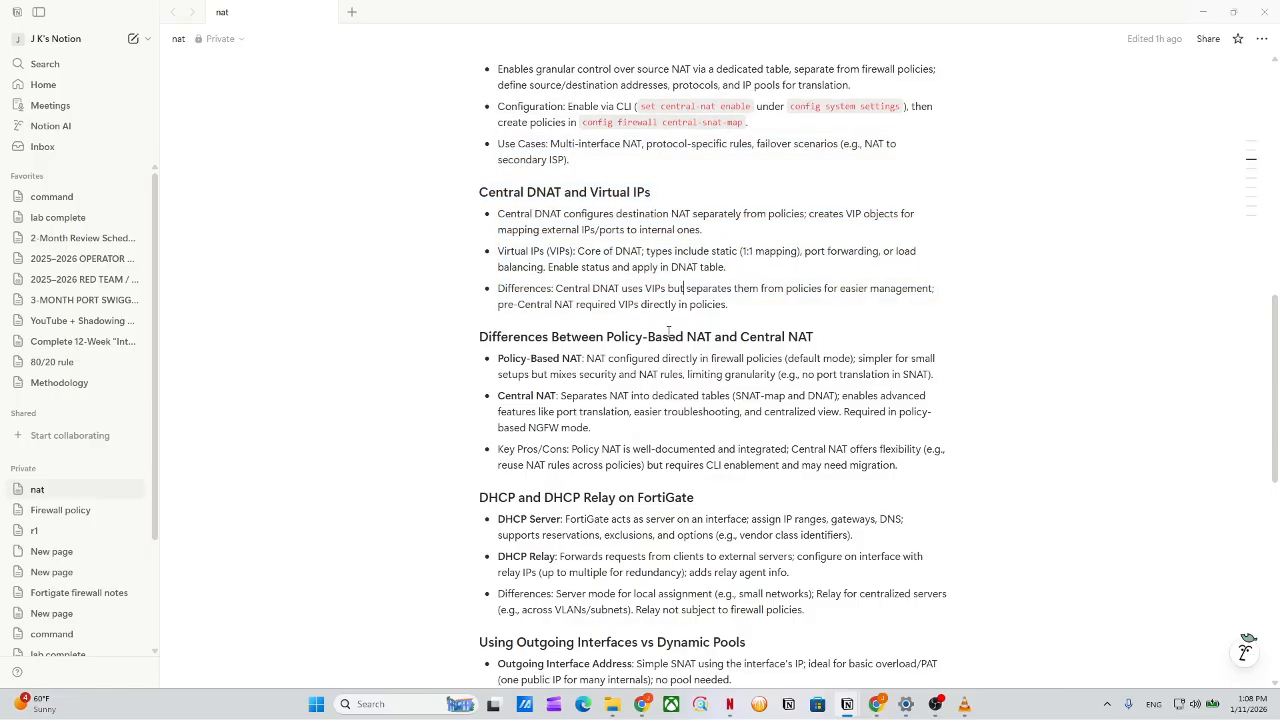
{"action": "left_click_drag", "start_coordinate": [648, 304], "coordinate": [728, 305]}
{"action": "left_click", "coordinate": [787, 291]}
{"action": "left_click_drag", "start_coordinate": [891, 301], "coordinate": [835, 332]}
Highlight the Policy-Based versus Central NAT differences and the Key Pros/Cons bullets.
{"action": "scroll", "coordinate": [683, 328], "scroll_direction": "down", "scroll_amount": 3}
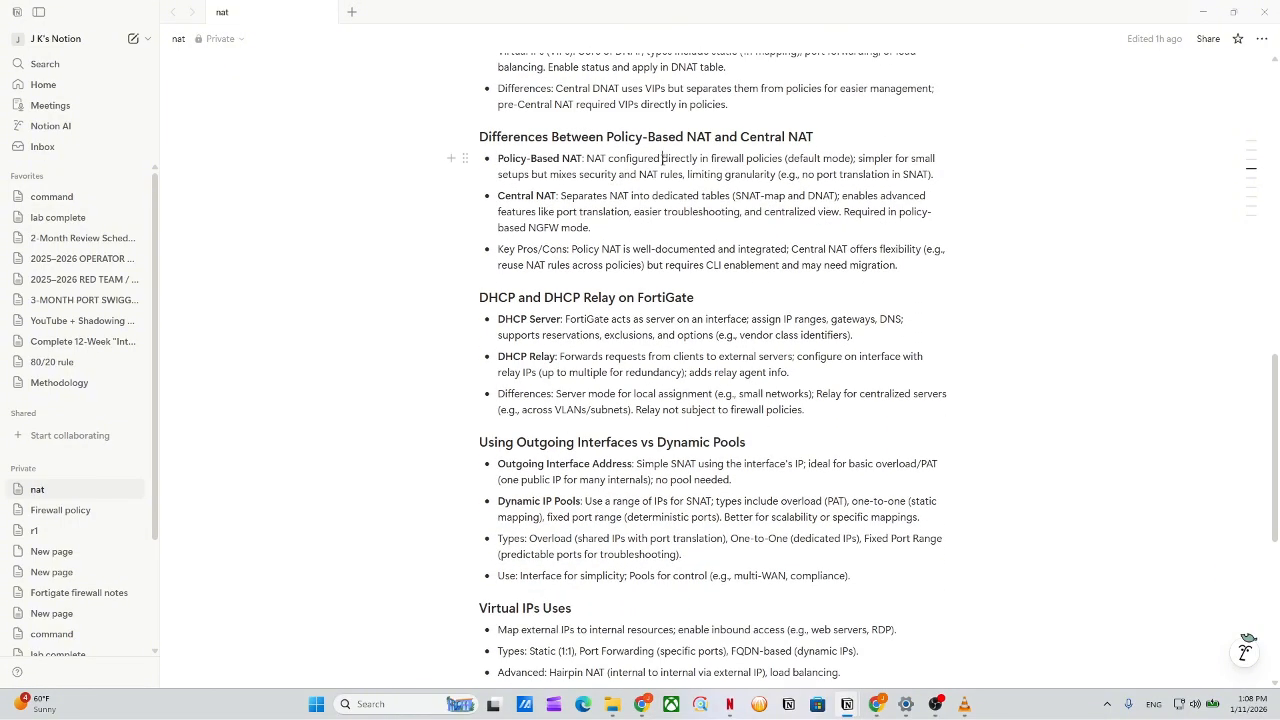
{"action": "left_click_drag", "start_coordinate": [740, 137], "coordinate": [814, 137]}
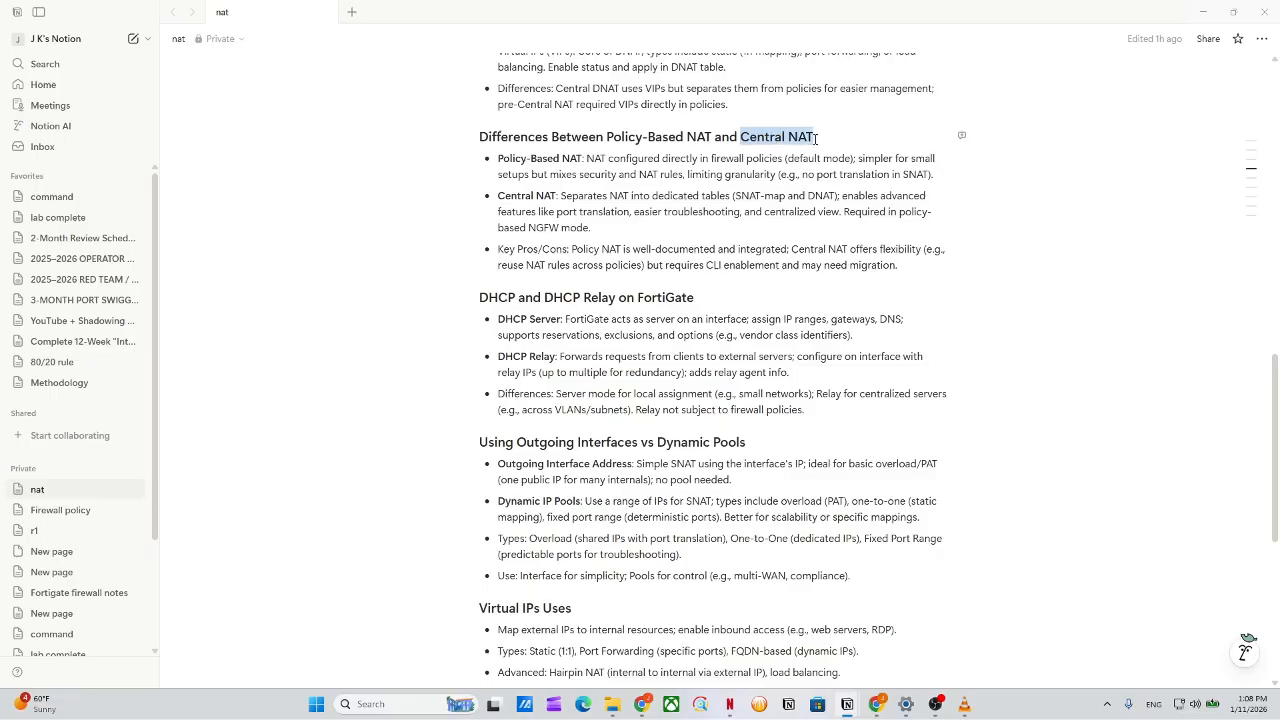
{"action": "left_click_drag", "start_coordinate": [588, 158], "coordinate": [497, 158]}
{"action": "left_click_drag", "start_coordinate": [588, 158], "coordinate": [938, 180]}
{"action": "left_click_drag", "start_coordinate": [495, 204], "coordinate": [773, 226]}
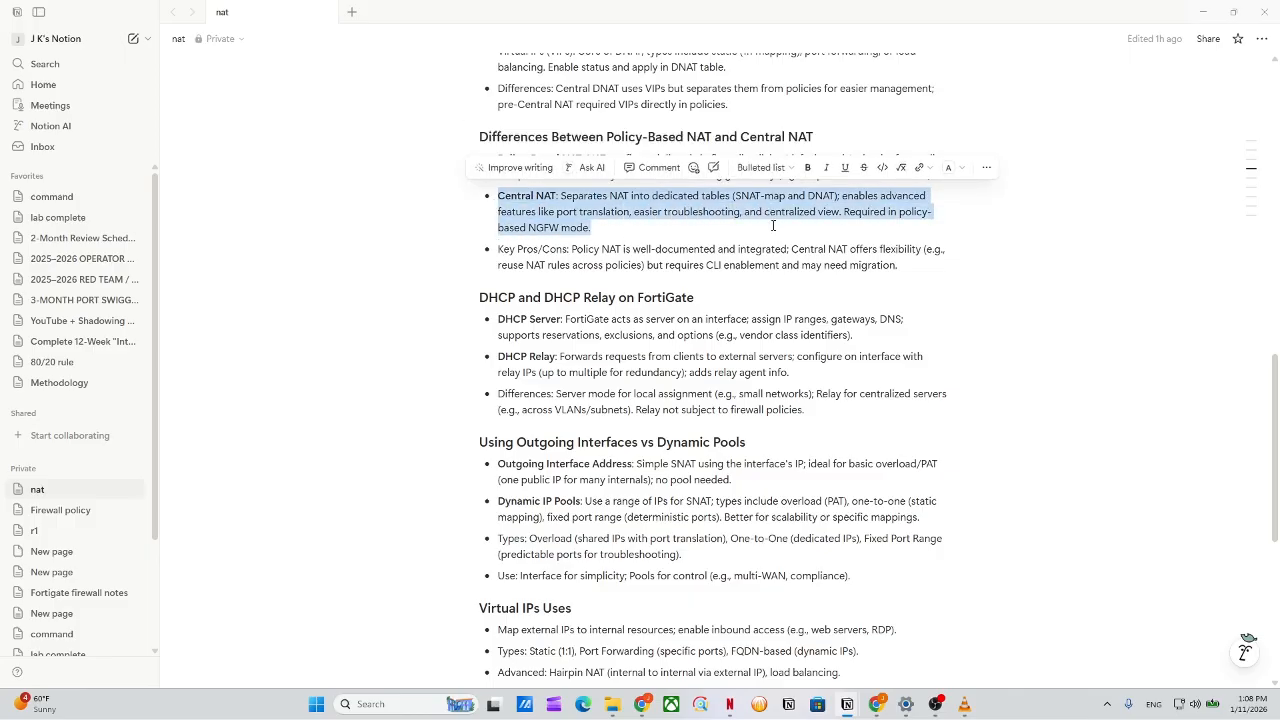
{"action": "left_click", "coordinate": [764, 227]}
{"action": "left_click_drag", "start_coordinate": [559, 199], "coordinate": [946, 201]}
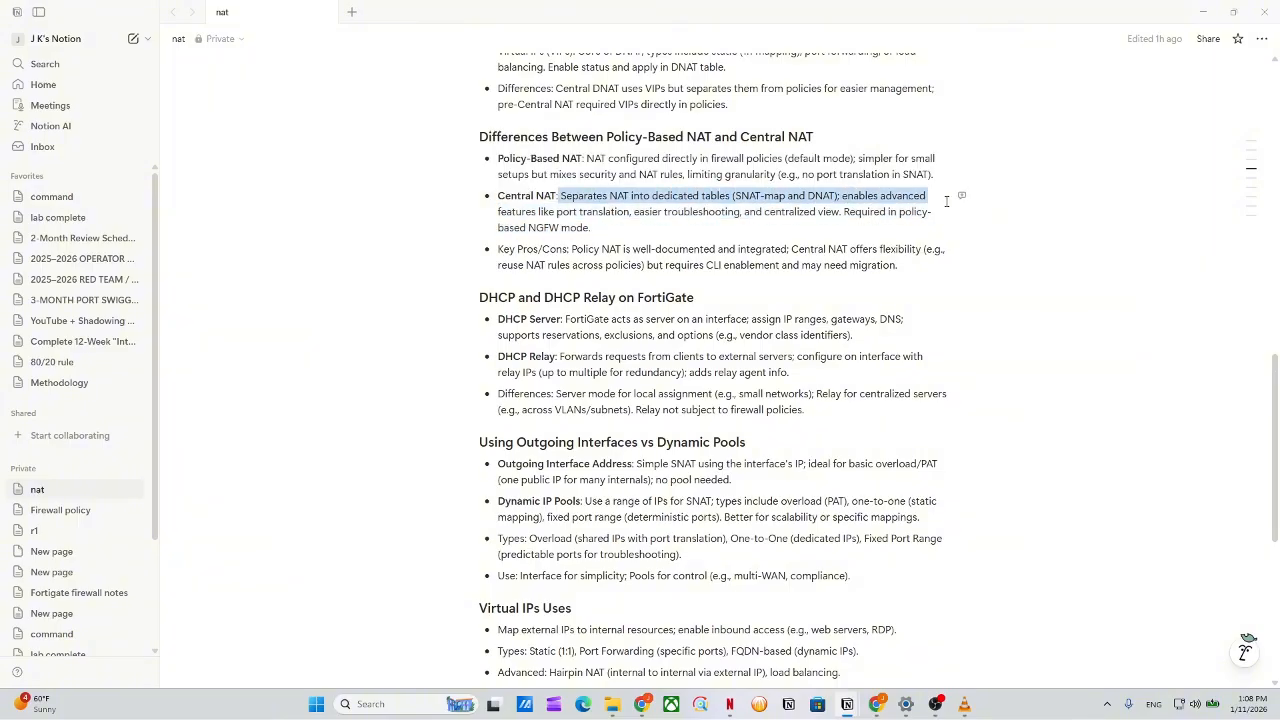
{"action": "left_click_drag", "start_coordinate": [864, 196], "coordinate": [929, 224]}
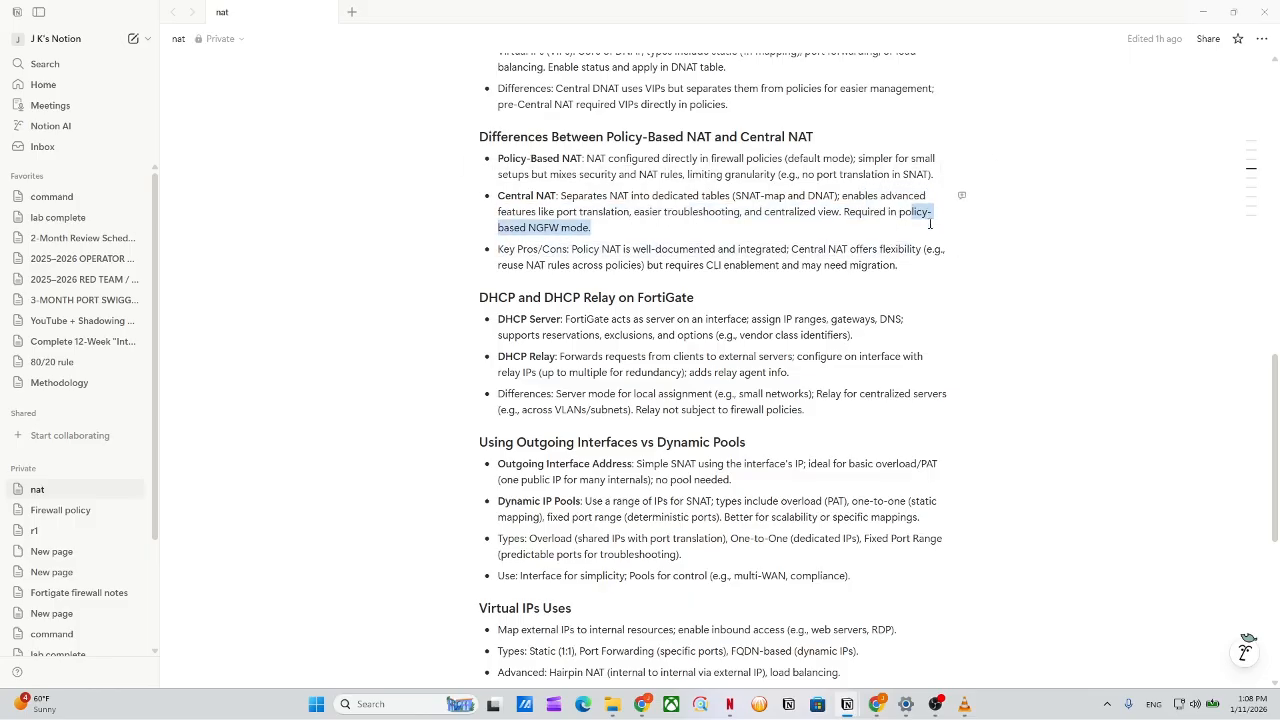
{"action": "left_click", "coordinate": [884, 227]}
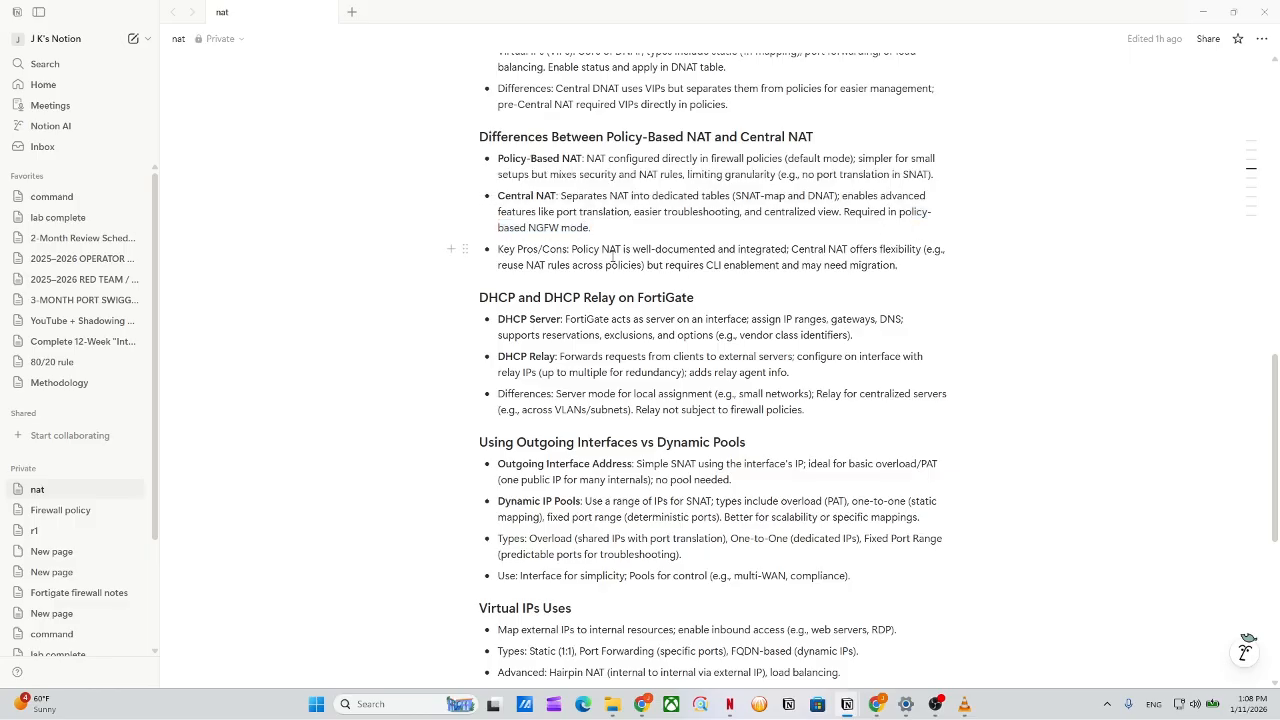
{"action": "left_click_drag", "start_coordinate": [628, 255], "coordinate": [911, 267]}
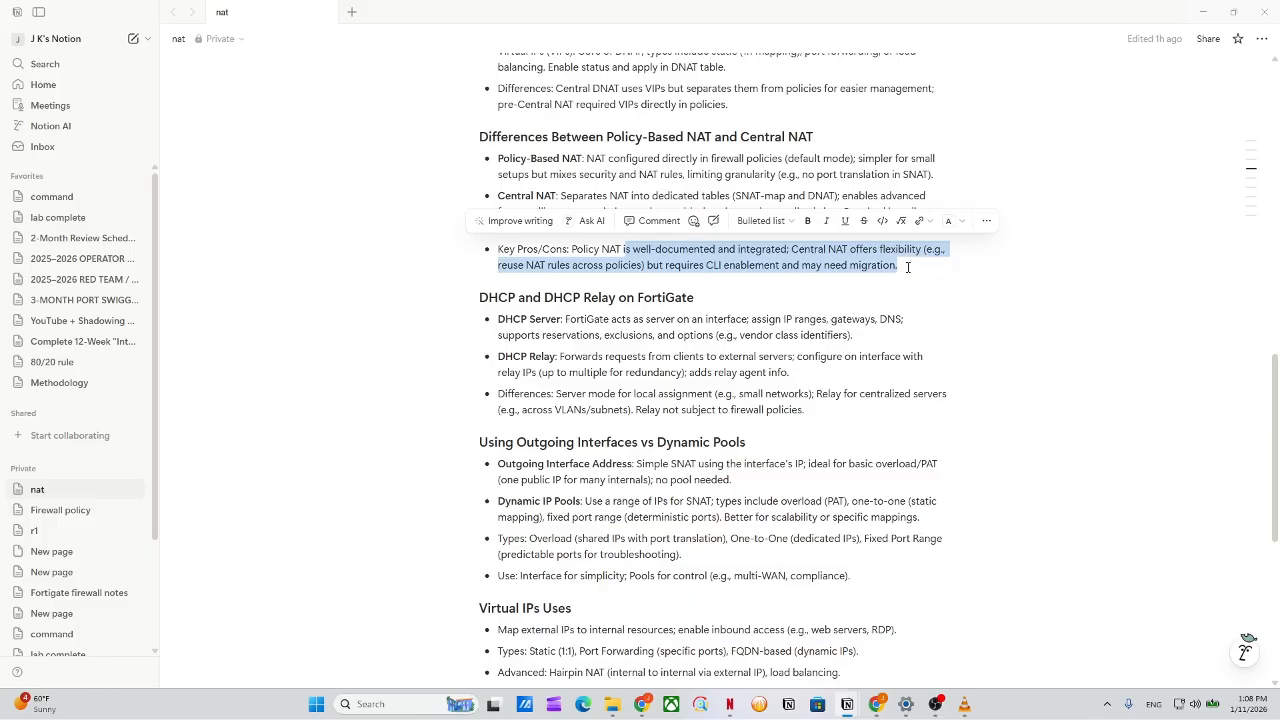
{"action": "left_click", "coordinate": [908, 267]}
{"action": "scroll", "coordinate": [640, 244], "scroll_direction": "down", "scroll_amount": 1}
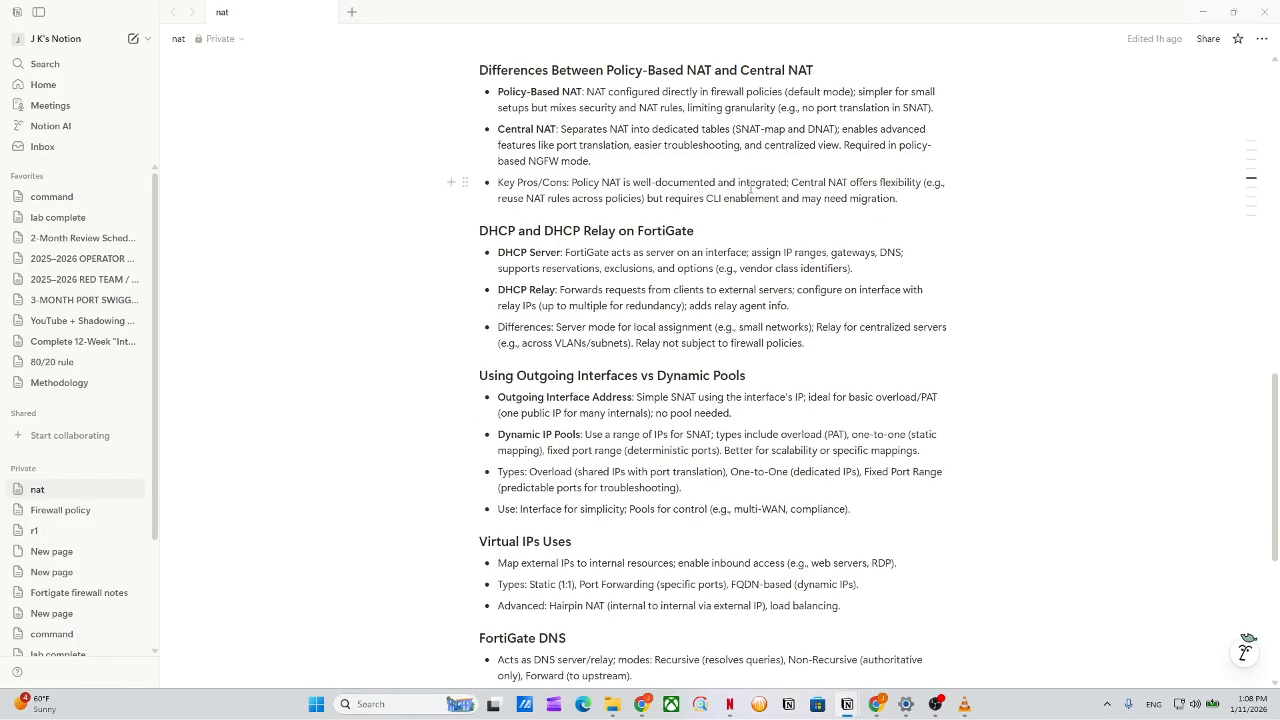
{"action": "left_click_drag", "start_coordinate": [751, 190], "coordinate": [581, 118]}
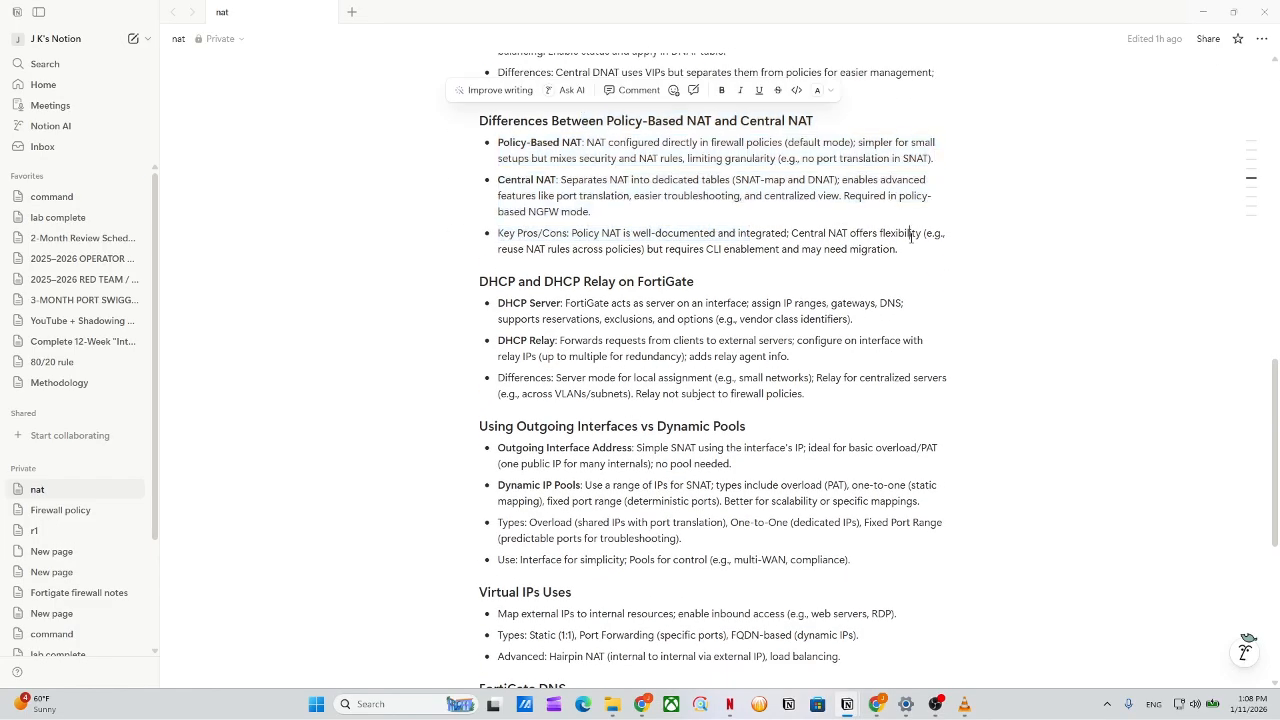
{"action": "left_click_drag", "start_coordinate": [911, 236], "coordinate": [543, 140]}
Highlight the DHCP Server and DHCP Relay descriptions.
{"action": "scroll", "coordinate": [721, 249], "scroll_direction": "down", "scroll_amount": 1}
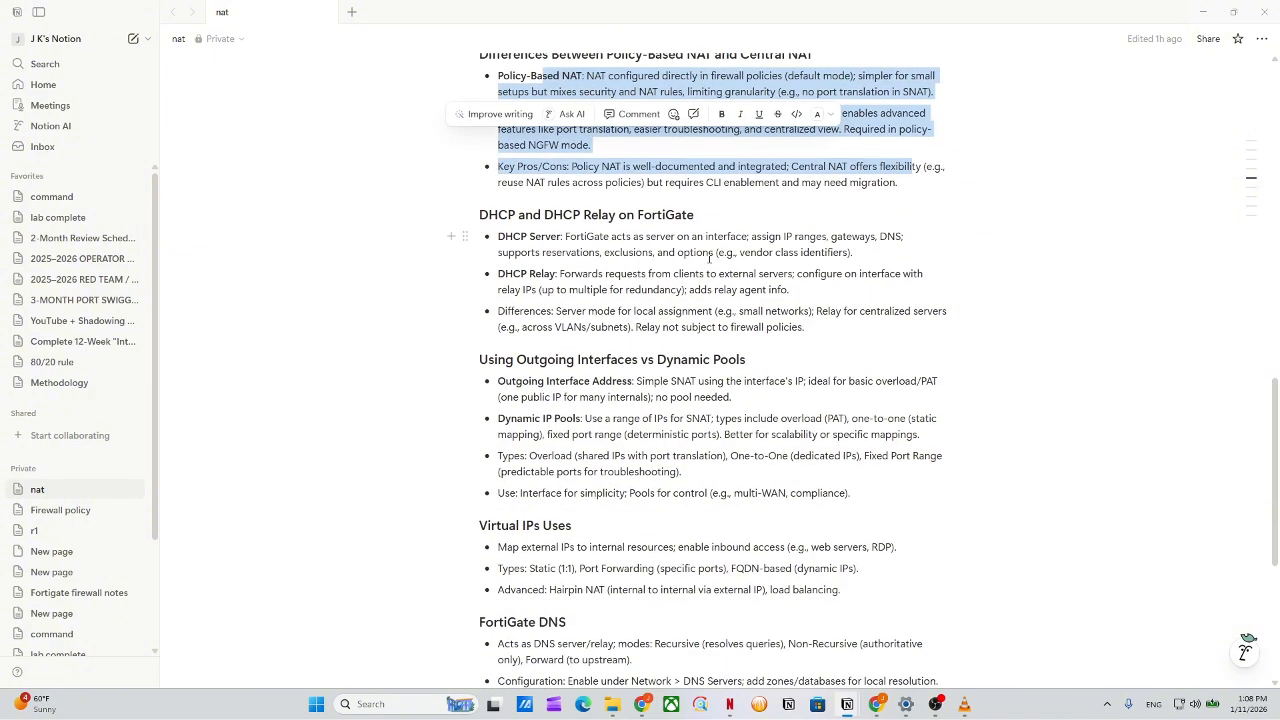
{"action": "scroll", "coordinate": [709, 236], "scroll_direction": "down", "scroll_amount": 3}
{"action": "scroll", "coordinate": [571, 178], "scroll_direction": "up", "scroll_amount": 1}
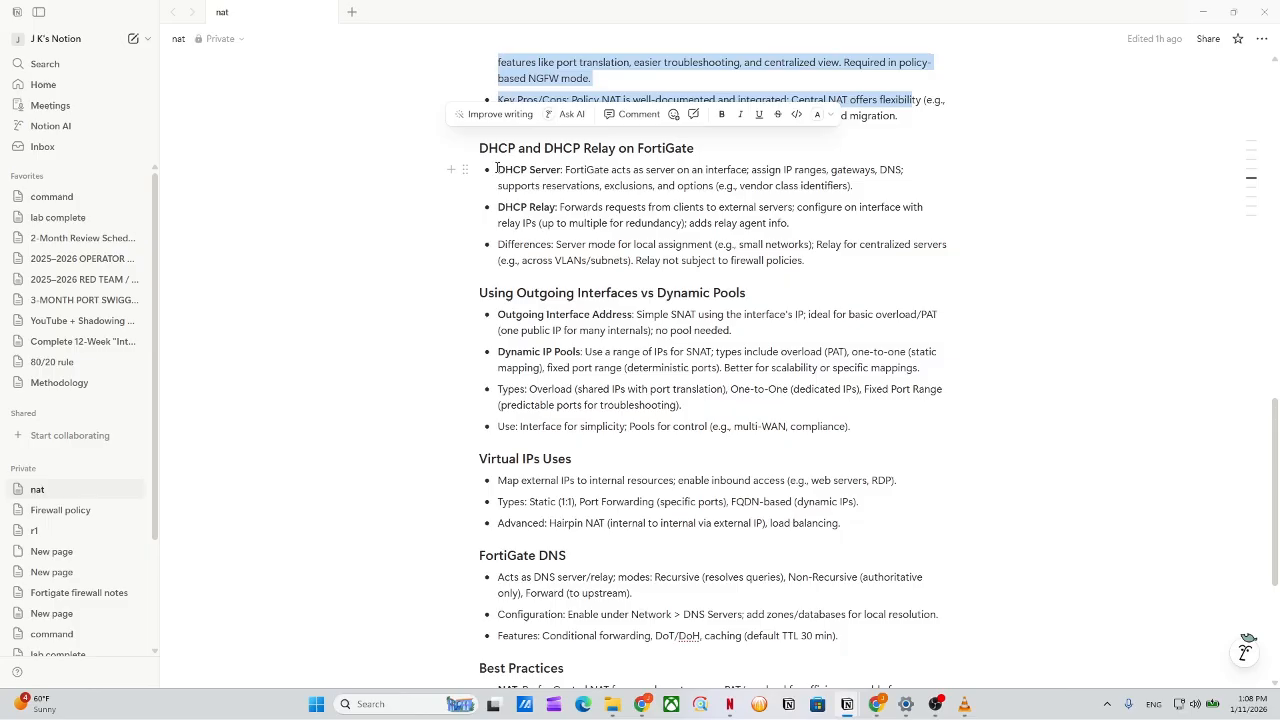
{"action": "left_click_drag", "start_coordinate": [494, 168], "coordinate": [549, 174]}
{"action": "left_click", "coordinate": [656, 223]}
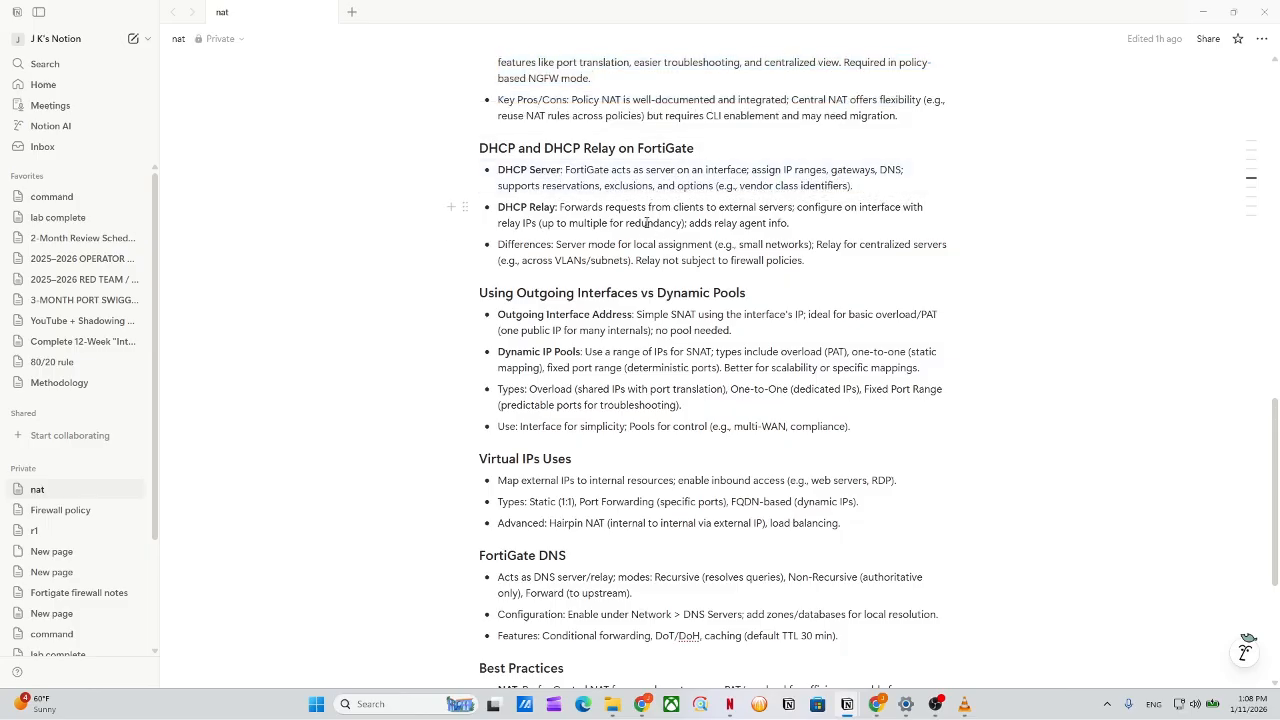
{"action": "left_click_drag", "start_coordinate": [566, 169], "coordinate": [880, 169]}
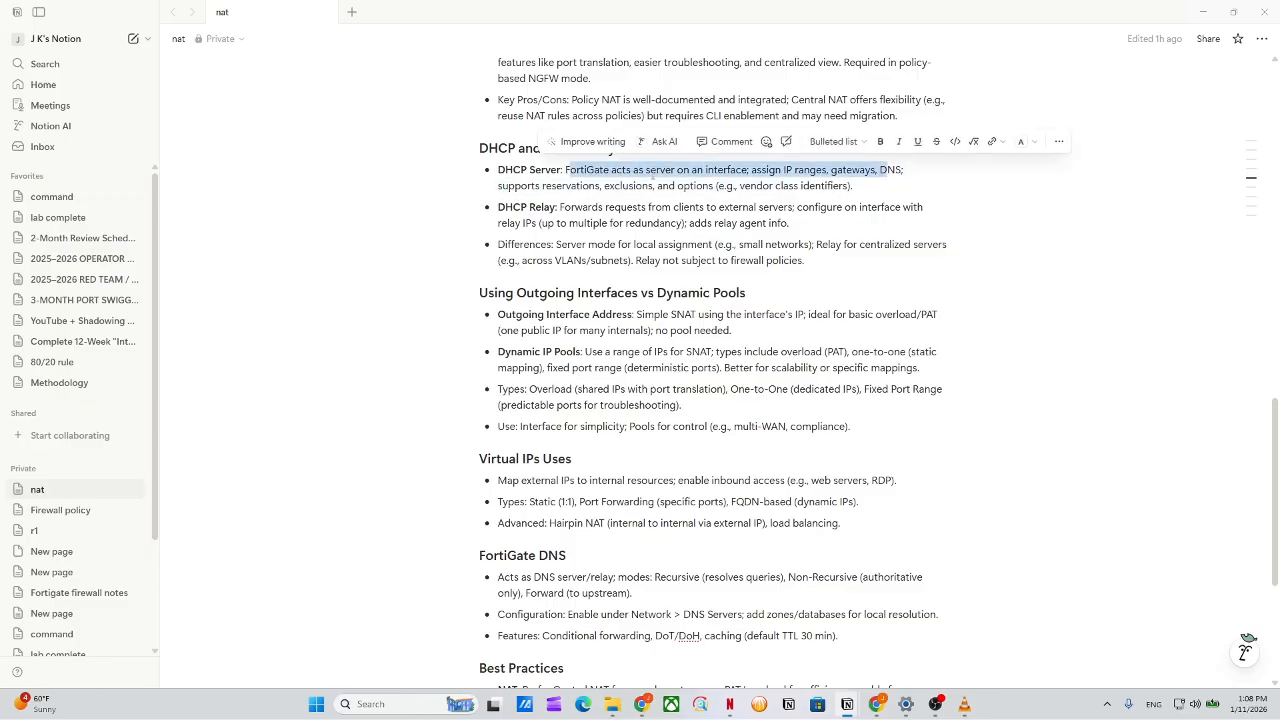
{"action": "left_click", "coordinate": [602, 183]}
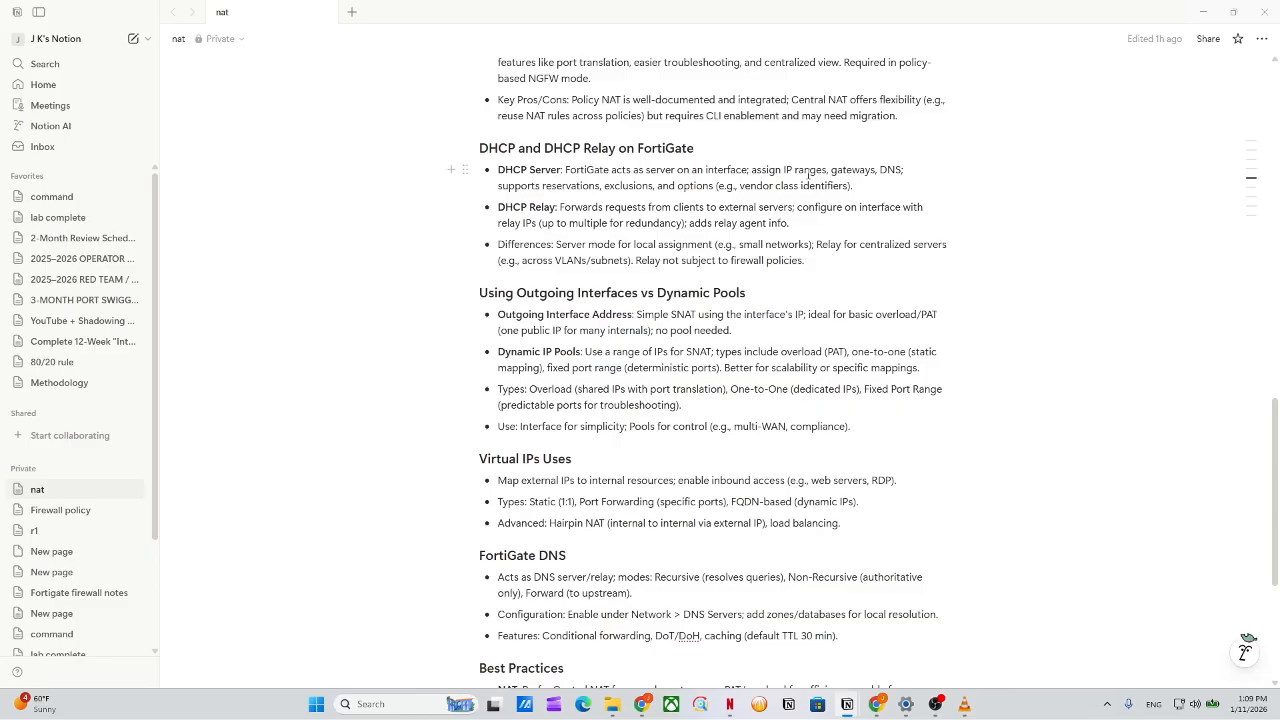
{"action": "left_click_drag", "start_coordinate": [804, 170], "coordinate": [912, 189]}
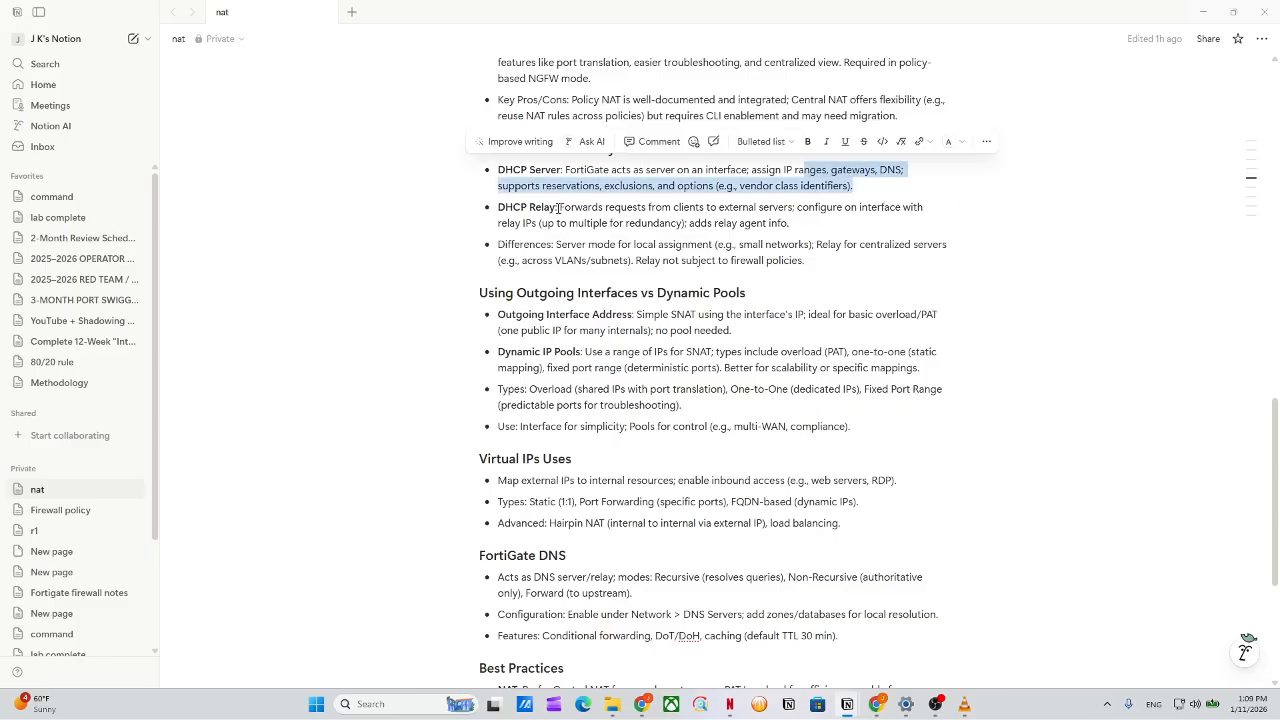
{"action": "left_click_drag", "start_coordinate": [558, 207], "coordinate": [831, 229]}
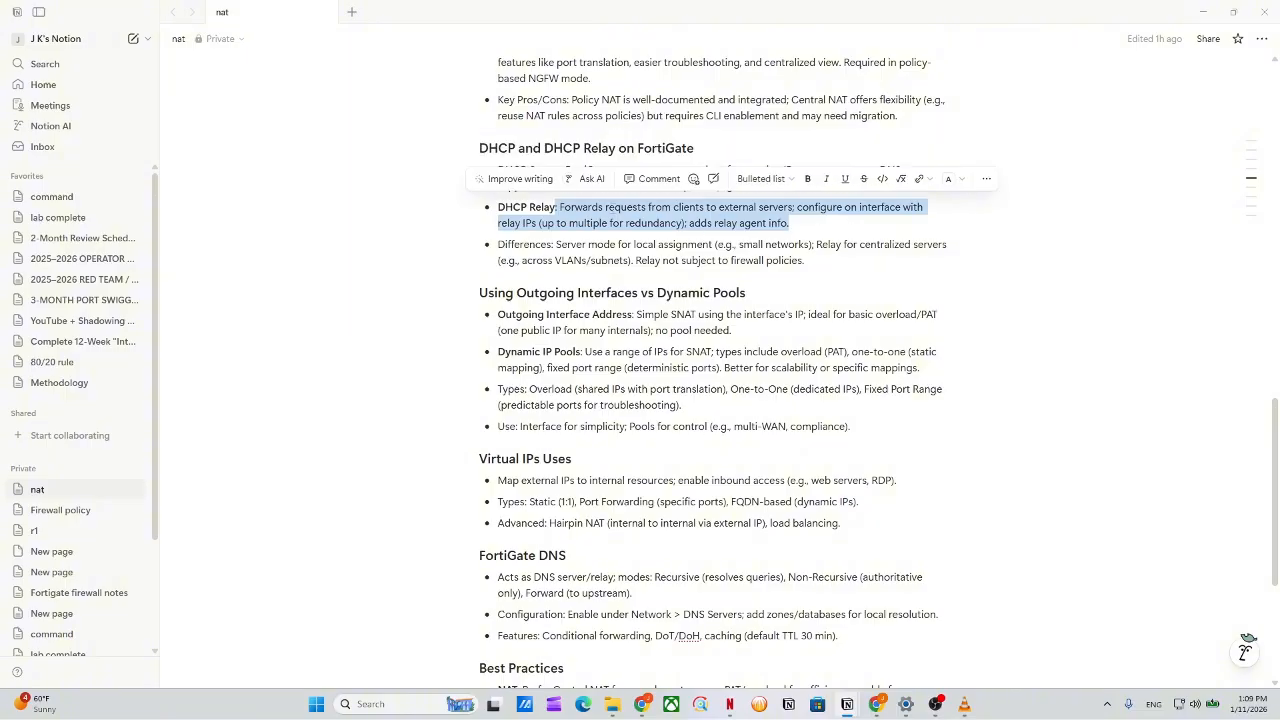
{"action": "left_click", "coordinate": [591, 208]}
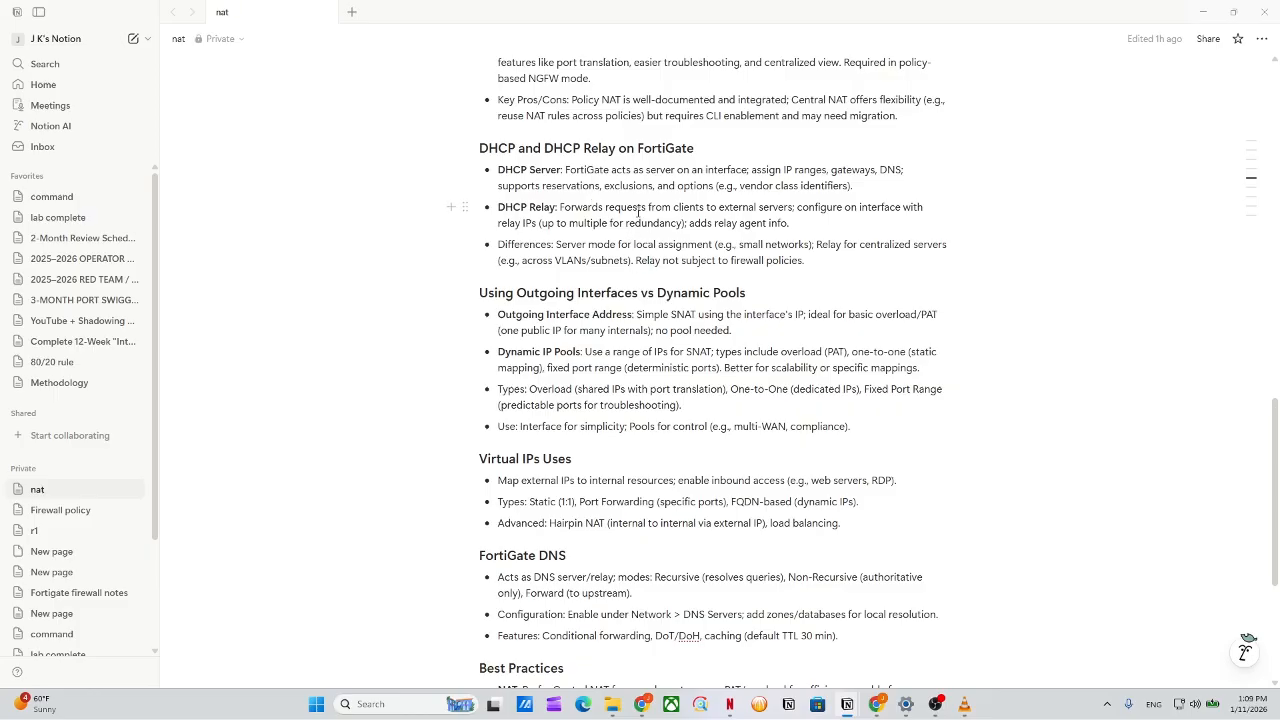
{"action": "left_click_drag", "start_coordinate": [641, 211], "coordinate": [560, 210]}
{"action": "left_click", "coordinate": [586, 225]}
Highlight the Outgoing Interface Address and Dynamic IP Pools descriptions.
{"action": "scroll", "coordinate": [605, 296], "scroll_direction": "down", "scroll_amount": 2}
{"action": "left_click_drag", "start_coordinate": [545, 181], "coordinate": [766, 181]}
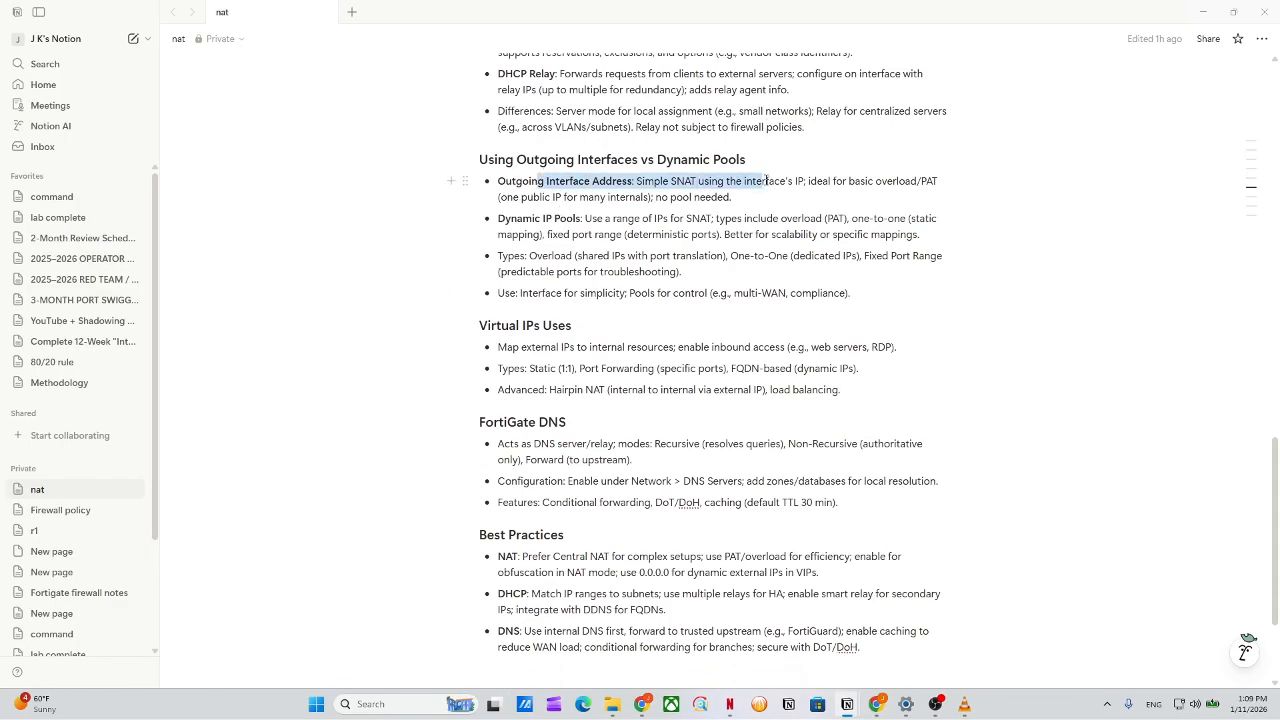
{"action": "left_click", "coordinate": [670, 198]}
{"action": "left_click_drag", "start_coordinate": [633, 181], "coordinate": [856, 229]}
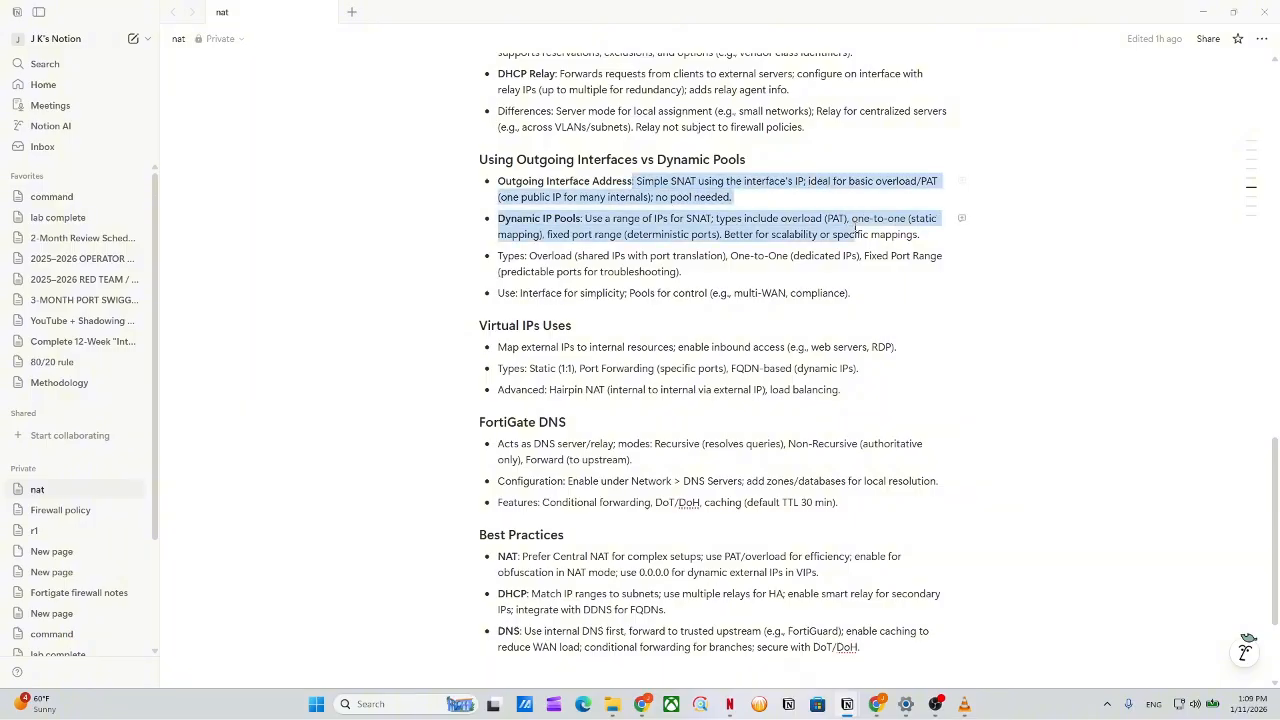
{"action": "left_click", "coordinate": [858, 266]}
{"action": "left_click_drag", "start_coordinate": [591, 218], "coordinate": [689, 234]}
{"action": "left_click", "coordinate": [671, 235]}
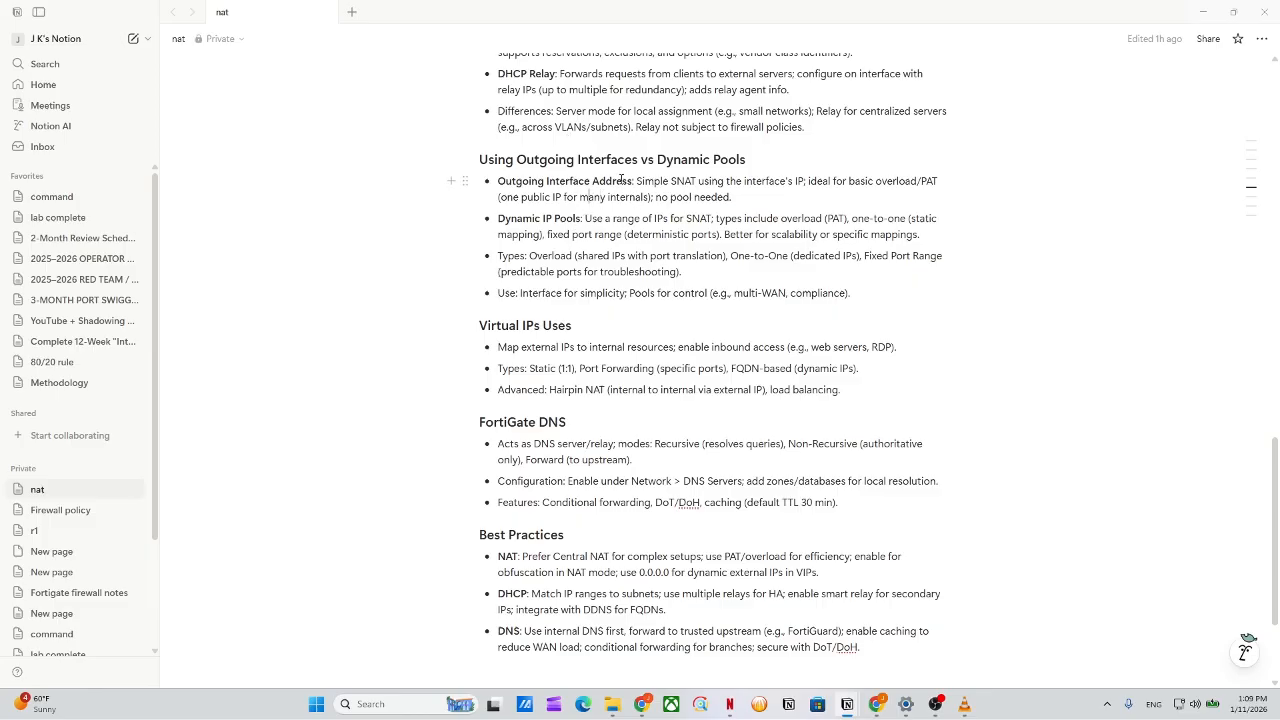
Re-highlight the Interface Address label, the 'for many internals' wording and Dynamic IP Pools text.
{"action": "left_click_drag", "start_coordinate": [635, 183], "coordinate": [544, 183]}
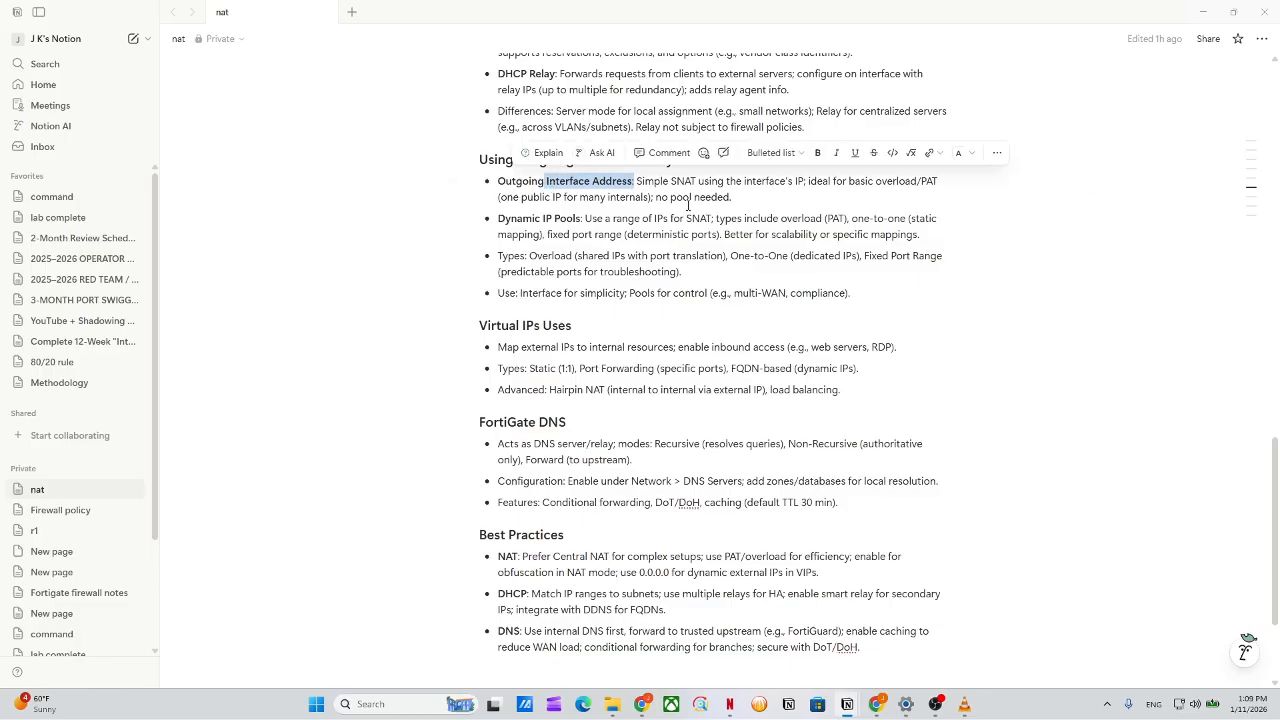
{"action": "left_click_drag", "start_coordinate": [638, 181], "coordinate": [939, 193]}
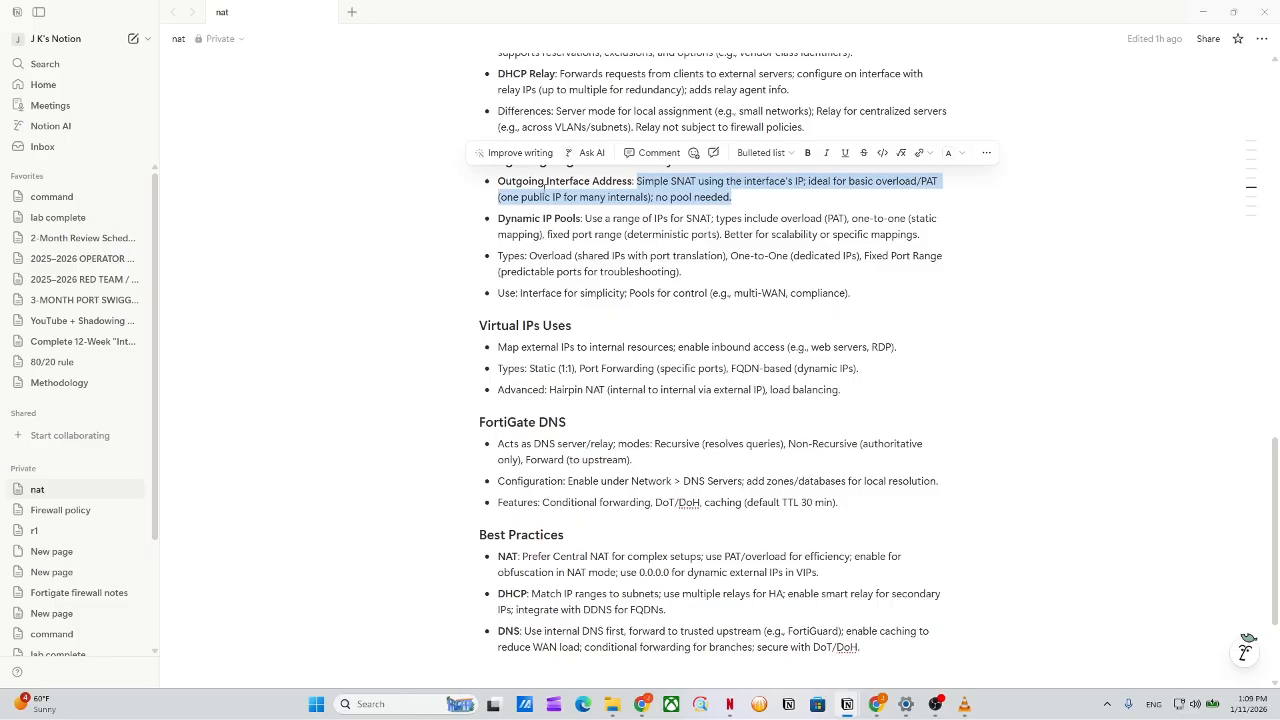
{"action": "left_click_drag", "start_coordinate": [565, 197], "coordinate": [747, 200]}
{"action": "left_click", "coordinate": [748, 200]}
{"action": "left_click_drag", "start_coordinate": [643, 200], "coordinate": [759, 179]}
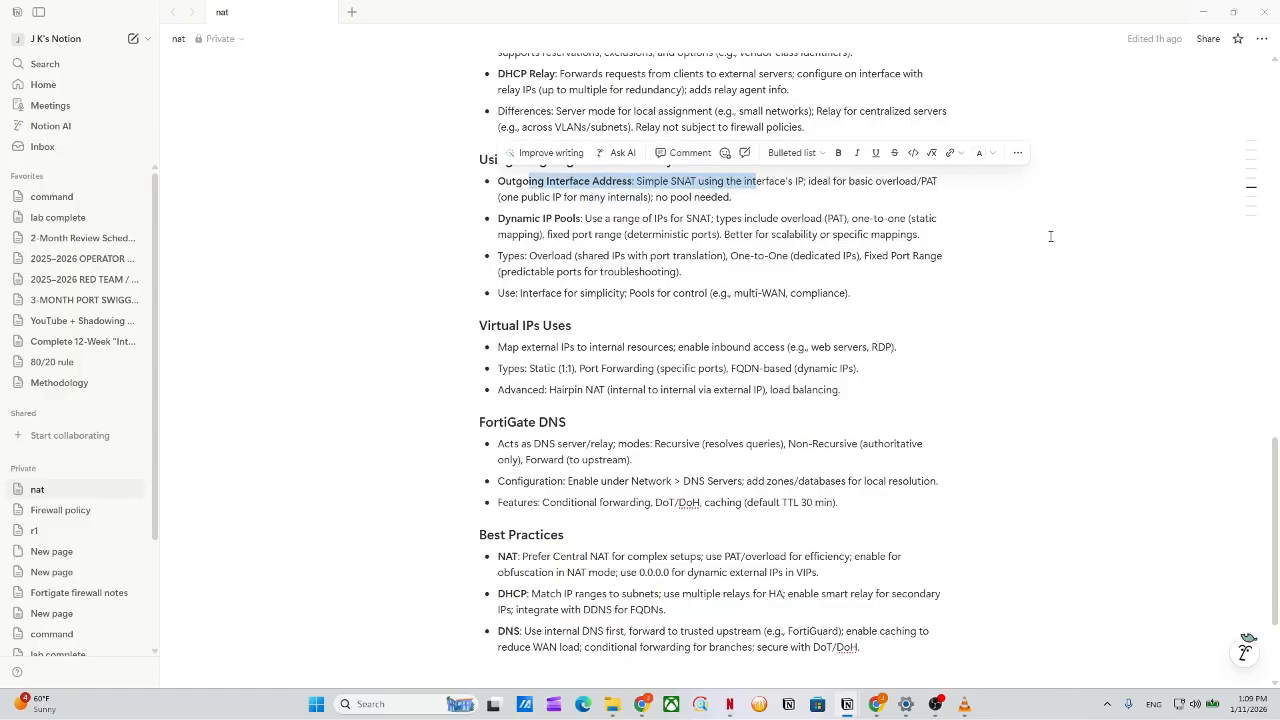
{"action": "left_click_drag", "start_coordinate": [1068, 240], "coordinate": [1114, 270]}
{"action": "left_click_drag", "start_coordinate": [632, 182], "coordinate": [546, 182]}
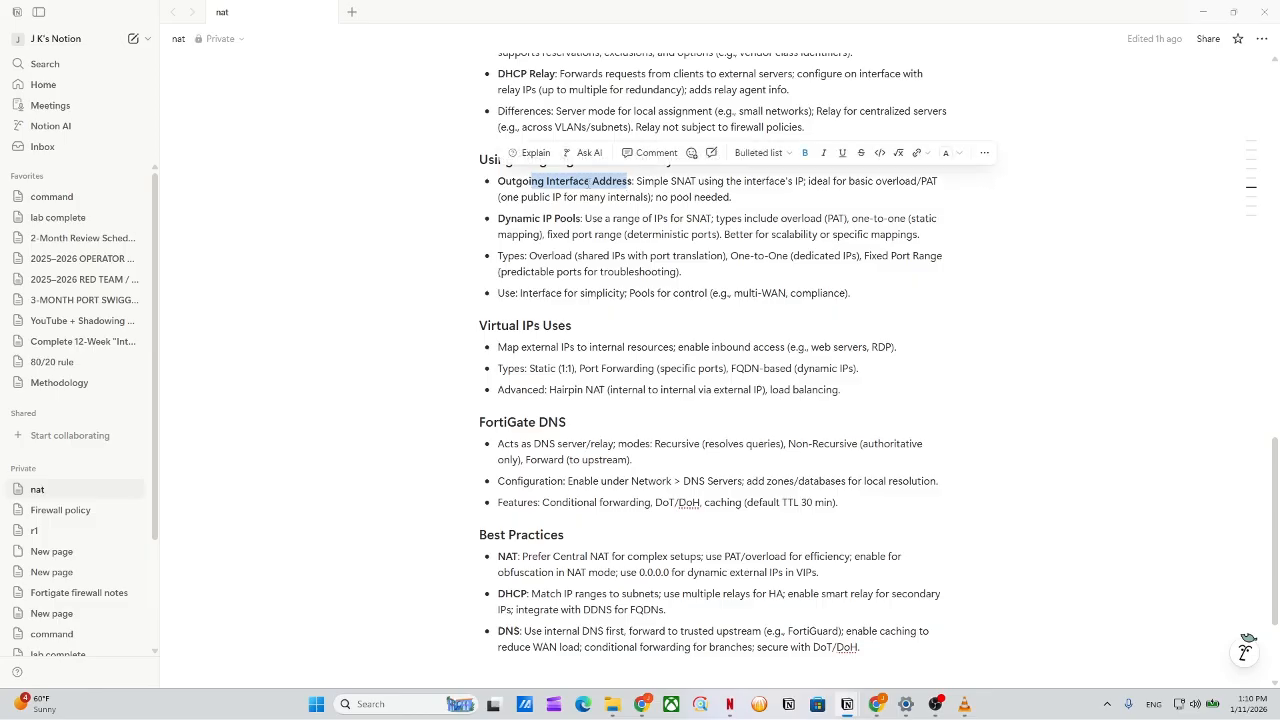
{"action": "left_click", "coordinate": [583, 226]}
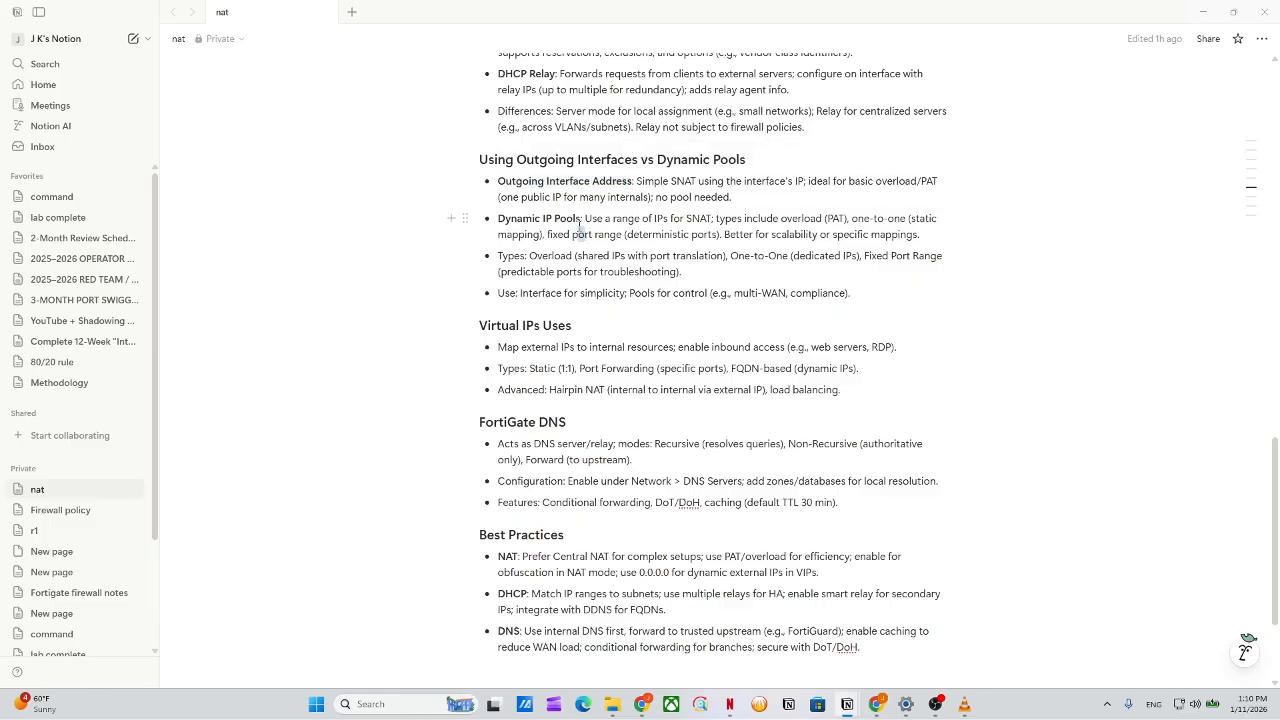
{"action": "left_click_drag", "start_coordinate": [581, 222], "coordinate": [942, 262]}
{"action": "left_click", "coordinate": [630, 222]}
Highlight the first Virtual IPs Uses bullet.
{"action": "scroll", "coordinate": [717, 283], "scroll_direction": "down", "scroll_amount": 2}
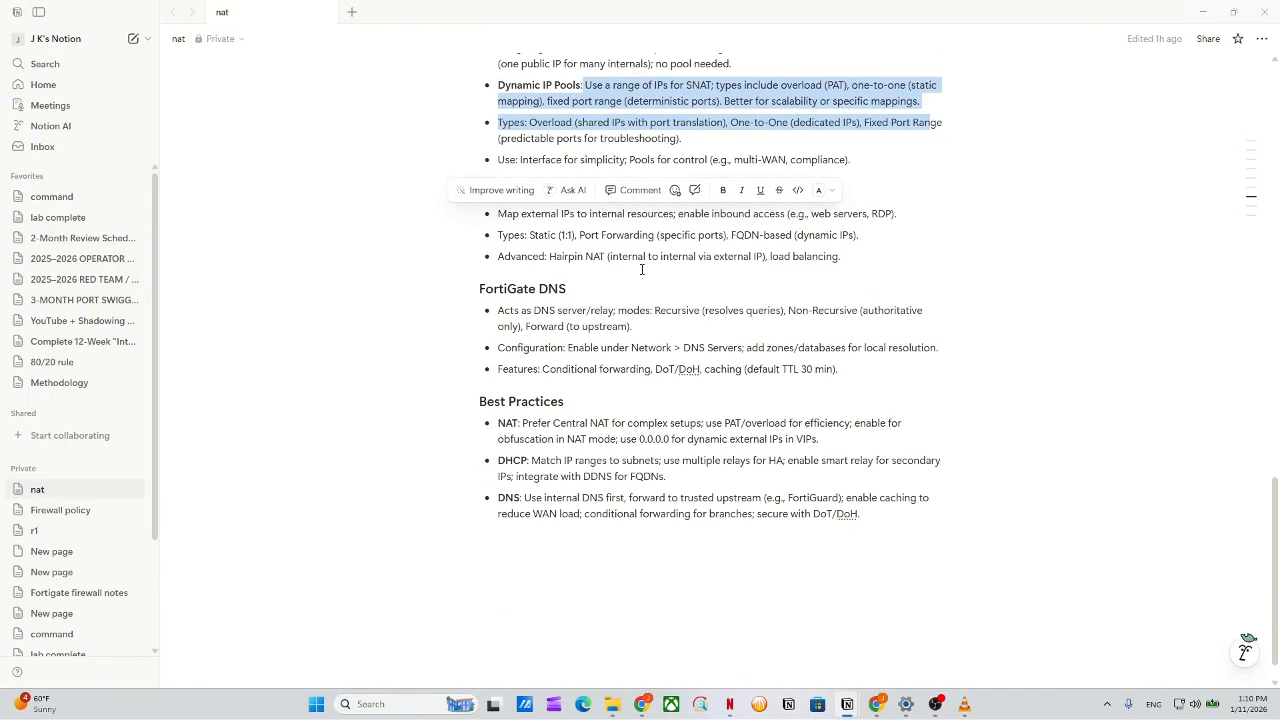
{"action": "left_click", "coordinate": [642, 269]}
{"action": "left_click_drag", "start_coordinate": [487, 207], "coordinate": [866, 214]}
{"action": "left_click", "coordinate": [662, 234]}
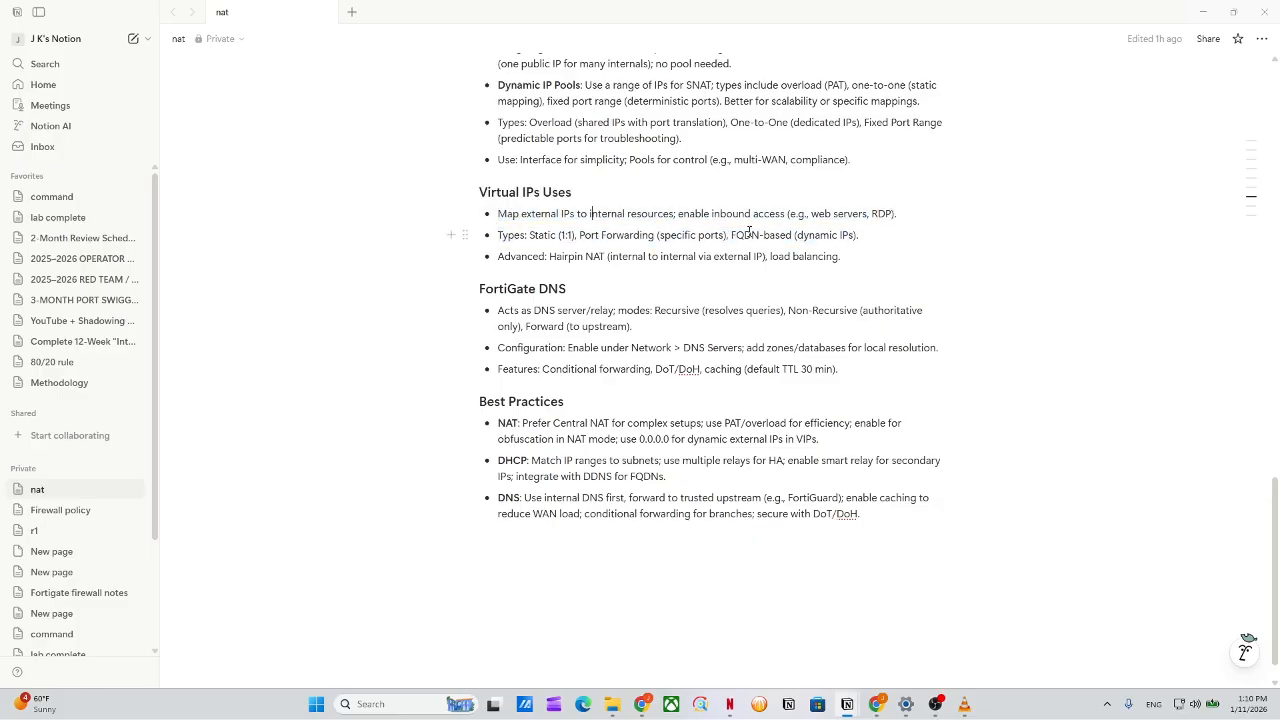
Highlight the FortiGate DNS notes and Best Practices, then restore the Notion window from full screen.
{"action": "scroll", "coordinate": [580, 298], "scroll_direction": "down", "scroll_amount": 1}
{"action": "left_click_drag", "start_coordinate": [501, 287], "coordinate": [938, 328]}
{"action": "left_click", "coordinate": [674, 311]}
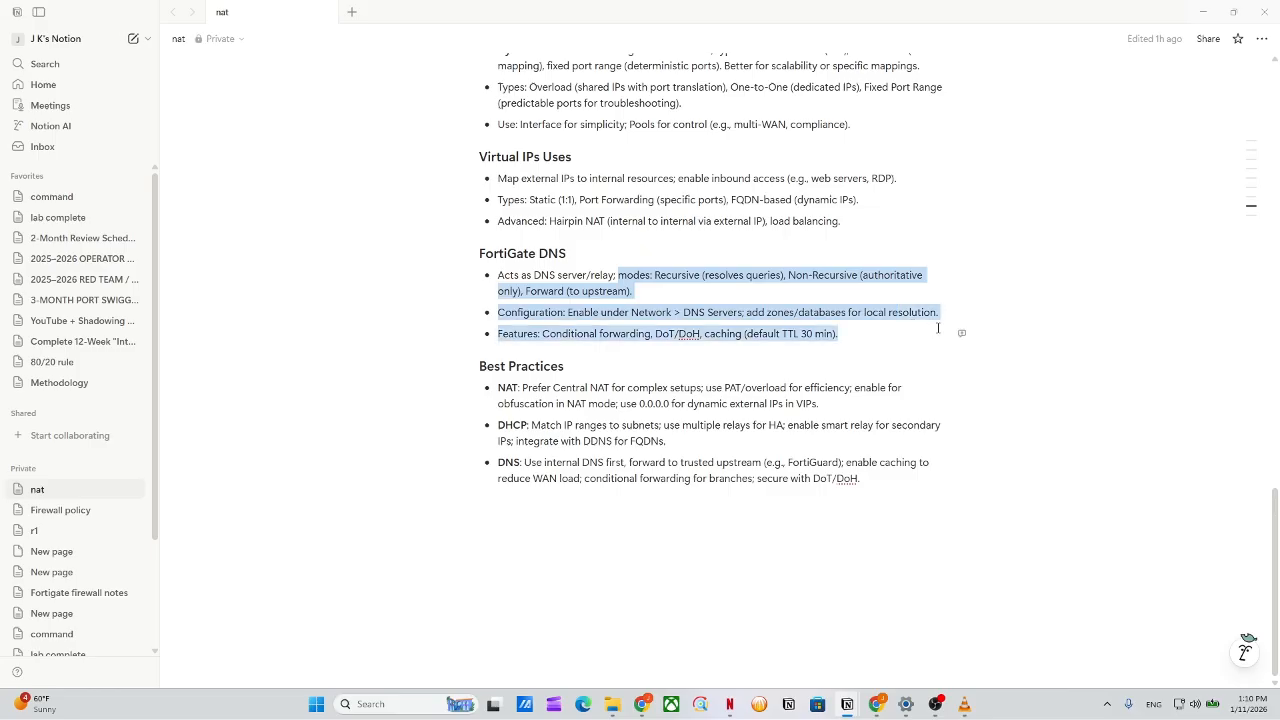
{"action": "left_click", "coordinate": [938, 328]}
{"action": "left_click_drag", "start_coordinate": [717, 366], "coordinate": [480, 367]}
{"action": "left_click", "coordinate": [542, 463]}
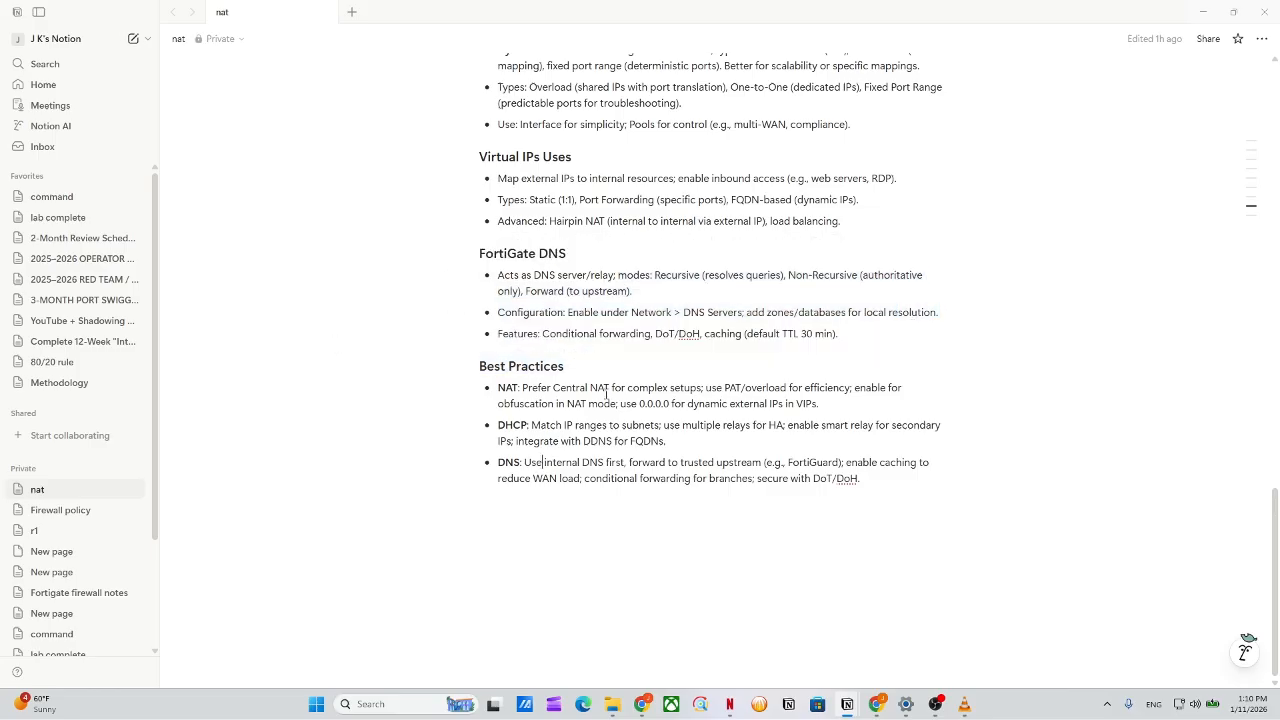
{"action": "left_click_drag", "start_coordinate": [857, 5], "coordinate": [820, 2]}
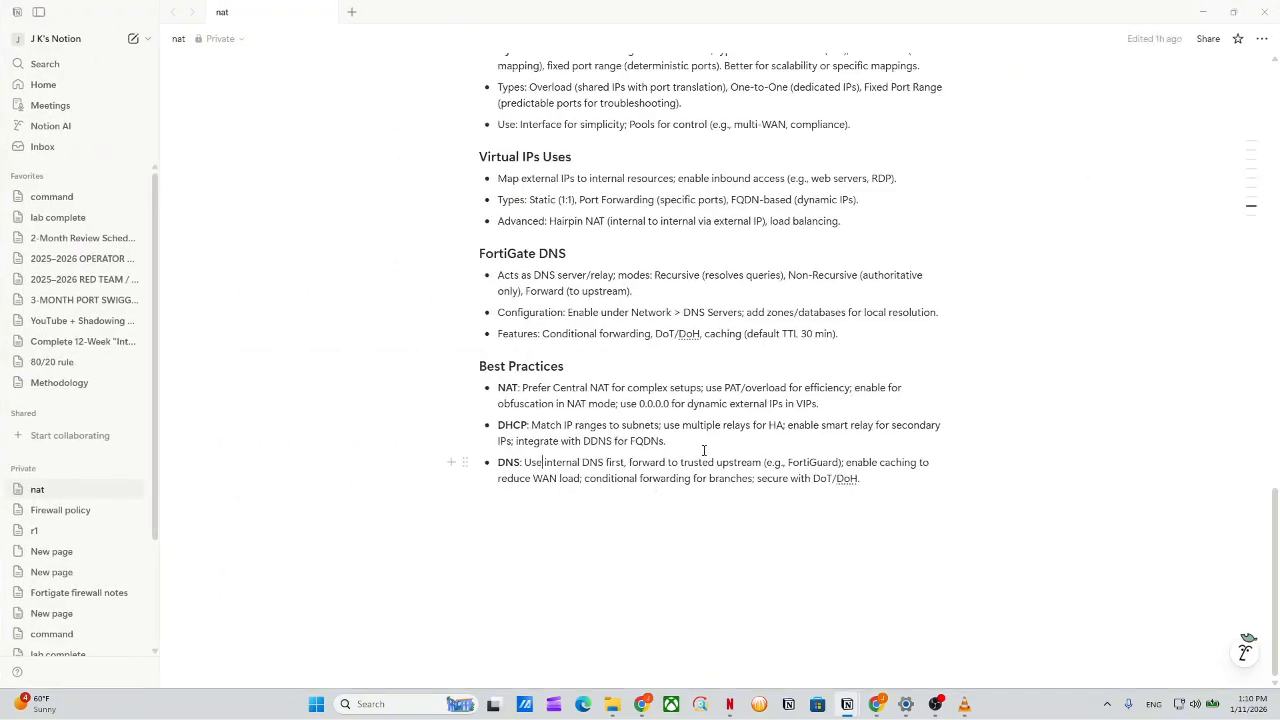
{"action": "mouse_move", "coordinate": [704, 451]}
{"action": "left_mouse_down"}
{"action": "mouse_move", "coordinate": [865, 463]}
{"action": "mouse_move", "coordinate": [888, 506]}
{"action": "mouse_move", "coordinate": [686, 437]}
{"action": "mouse_move", "coordinate": [502, 425]}
{"action": "mouse_move", "coordinate": [723, 443]}
{"action": "left_mouse_up"}
Minimize the notes window and launch GNS3 by searching for gns3 in the taskbar.
{"action": "left_click", "coordinate": [1200, 7]}
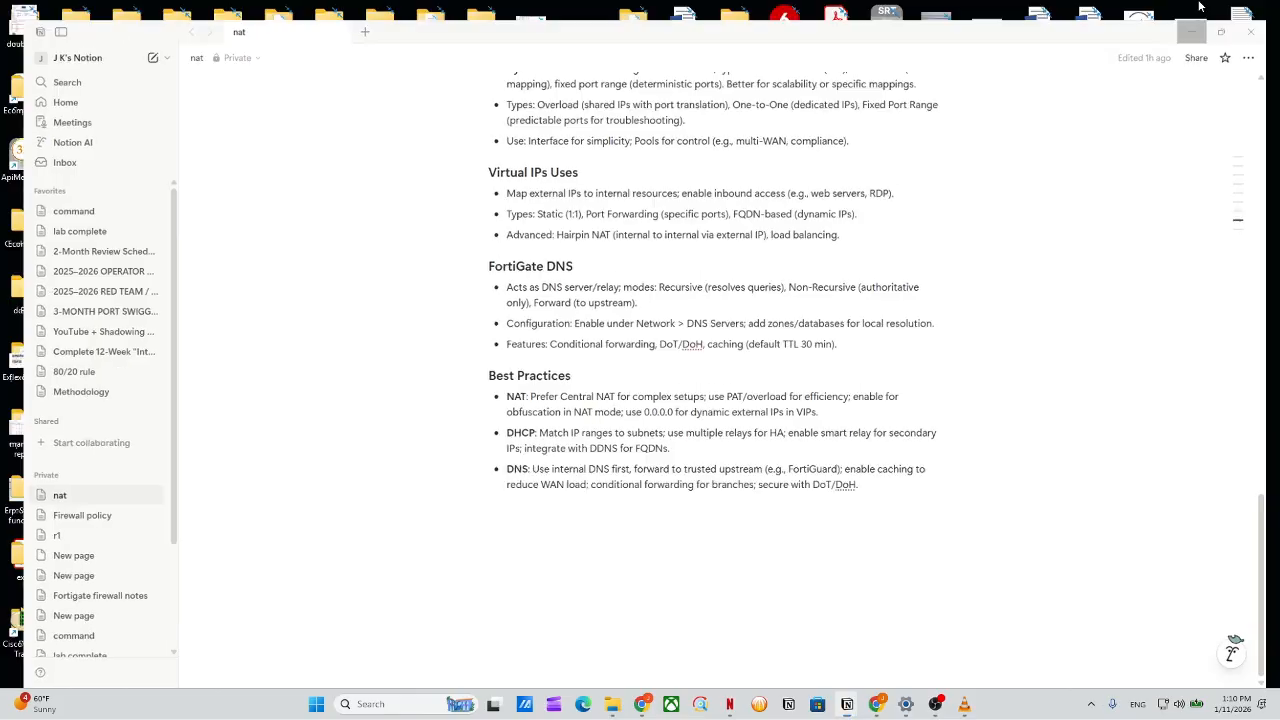
{"action": "mouse_move", "coordinate": [876, 706]}
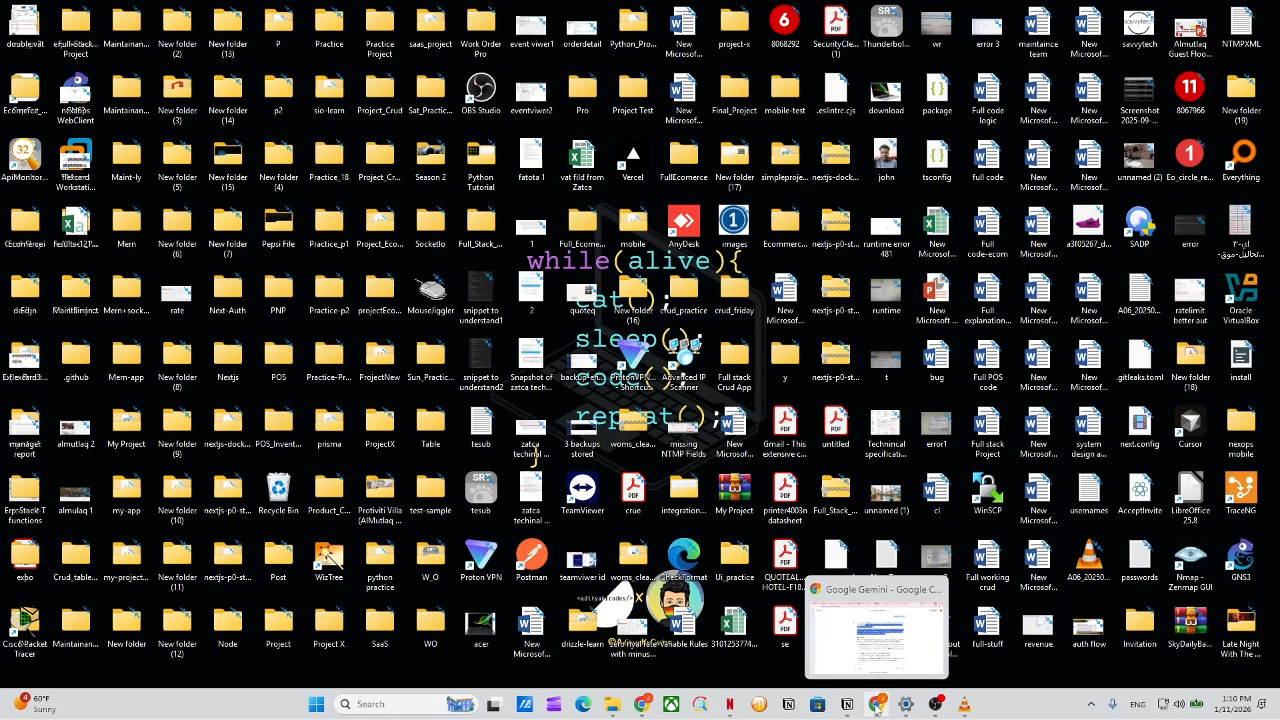
{"action": "left_click", "coordinate": [395, 704]}
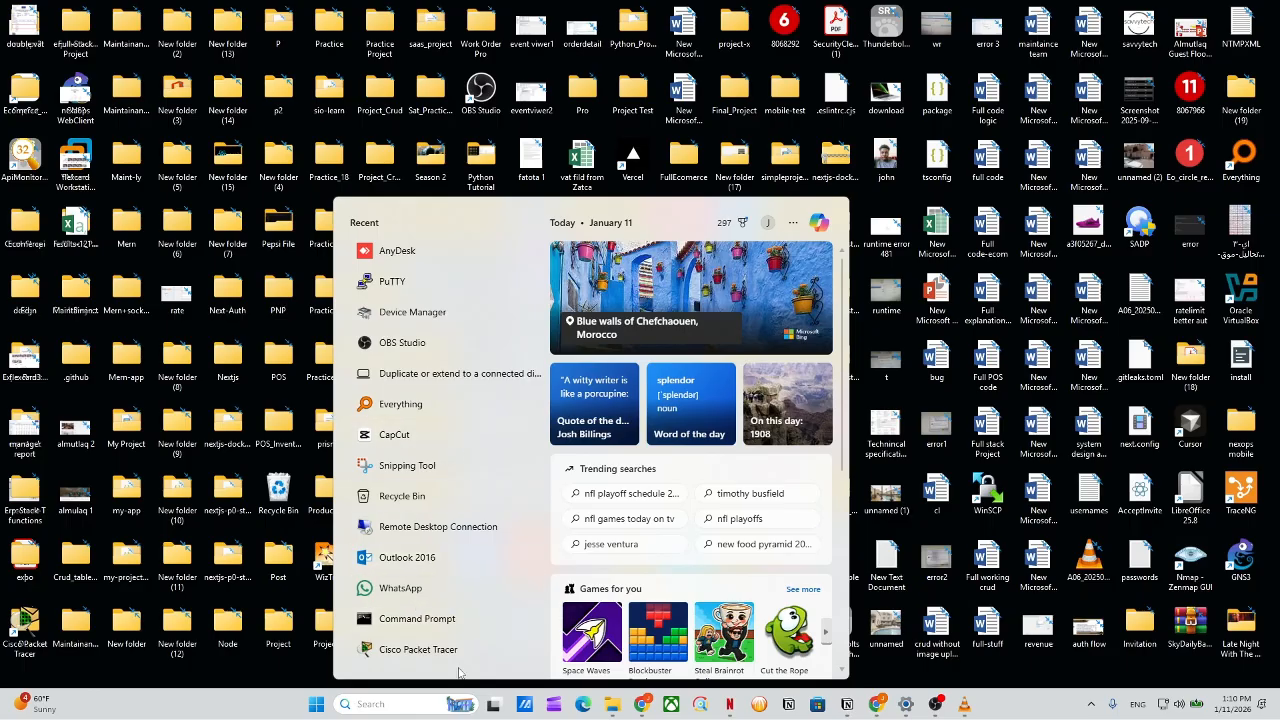
{"action": "type", "text": "gns3"}
{"action": "key", "text": "Escape"}
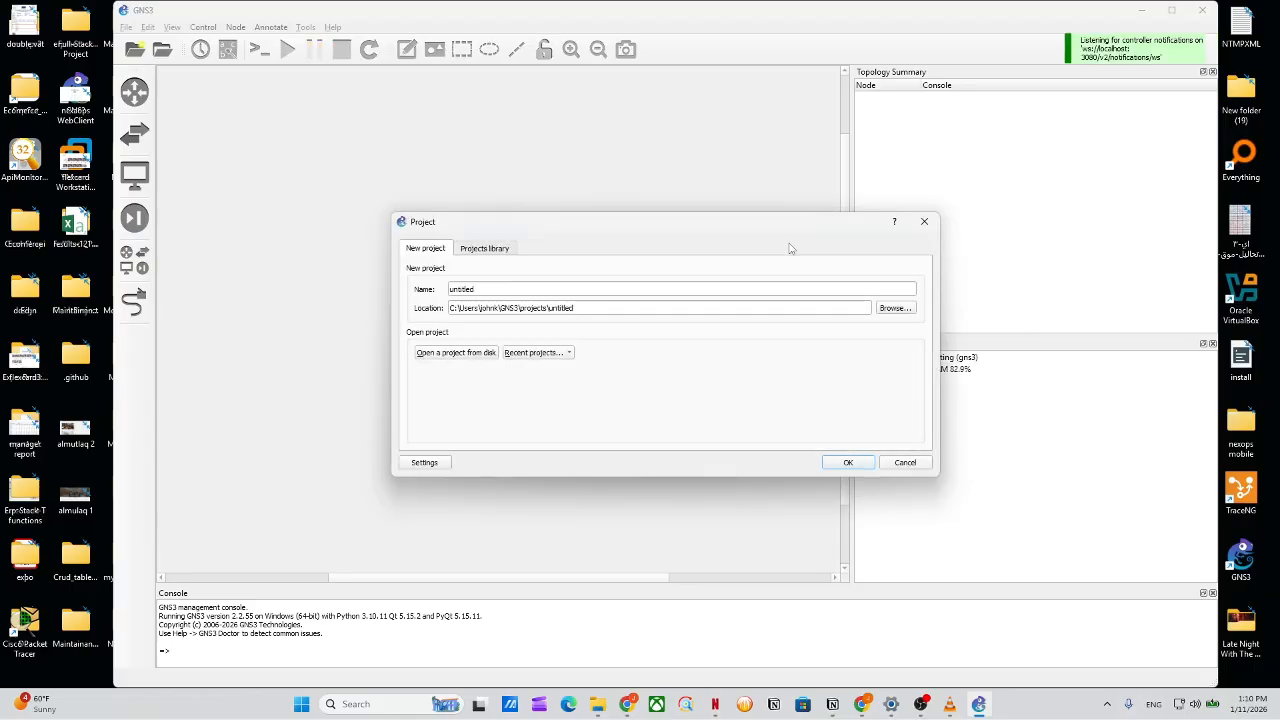
Replace the default name 'untitled' with 'fortigate nat lab' and create the project.
{"action": "left_click", "coordinate": [644, 290]}
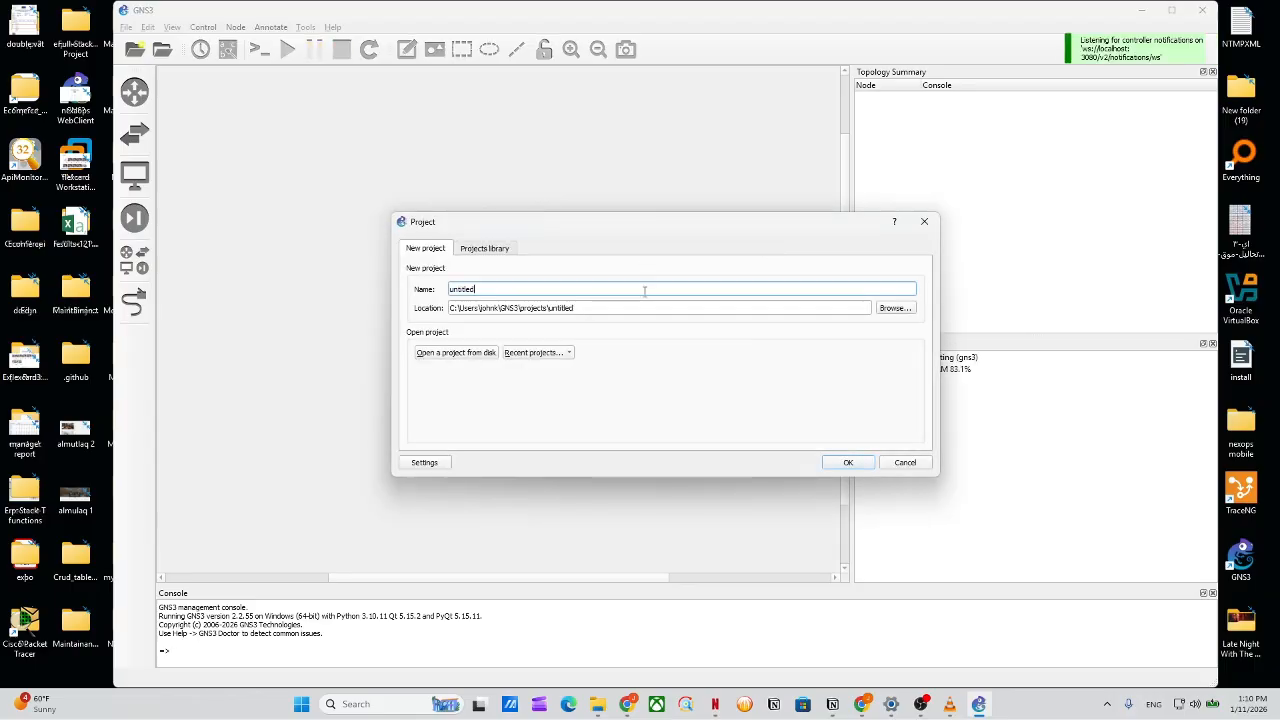
{"action": "key", "text": "BackSpace"}
{"action": "key", "text": "BackSpace"}
{"action": "key", "text": "BackSpace"}
{"action": "key", "text": "BackSpace"}
{"action": "key", "text": "BackSpace"}
{"action": "key", "text": "BackSpace"}
{"action": "key", "text": "BackSpace"}
{"action": "key", "text": "BackSpace"}
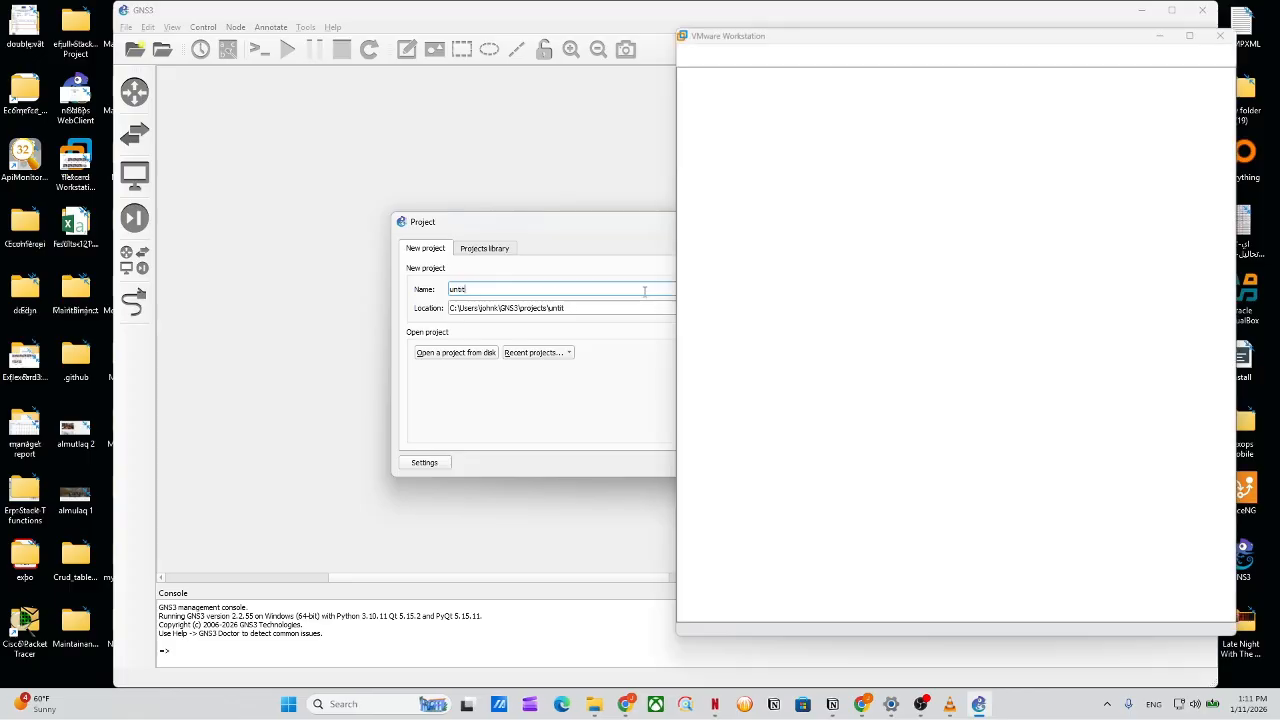
{"action": "type", "text": "for"}
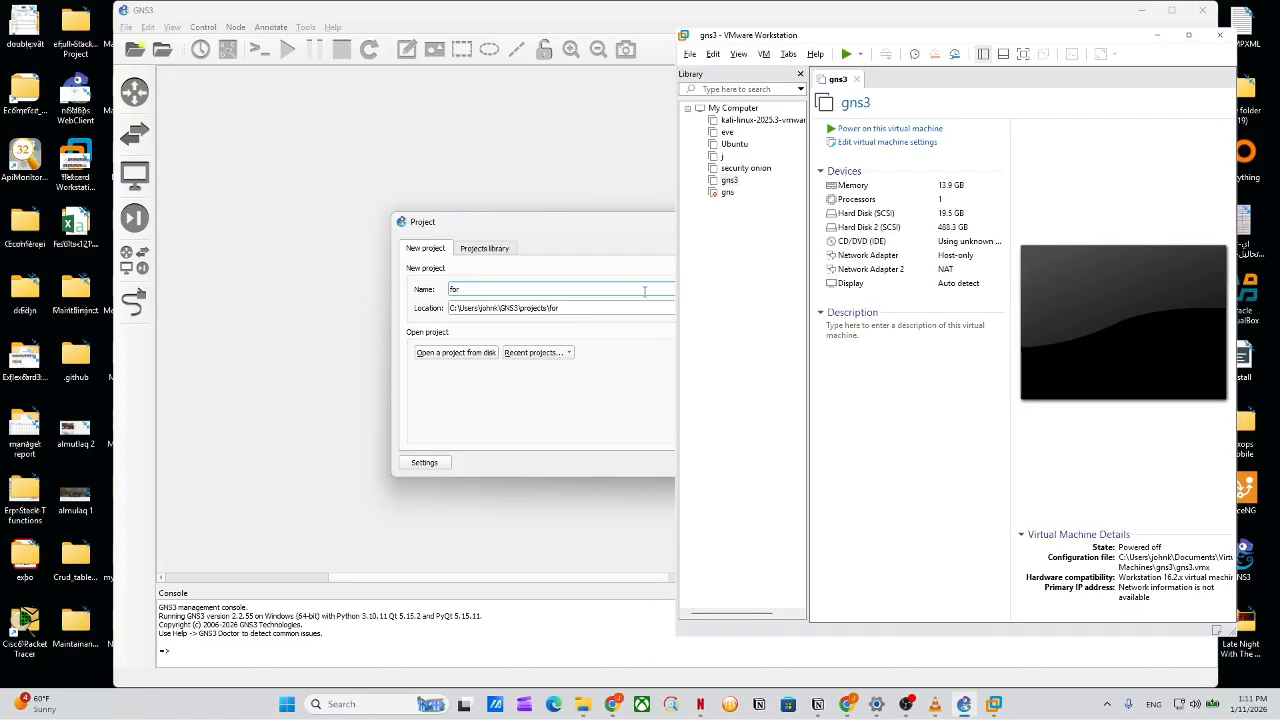
{"action": "type", "text": "tigate"}
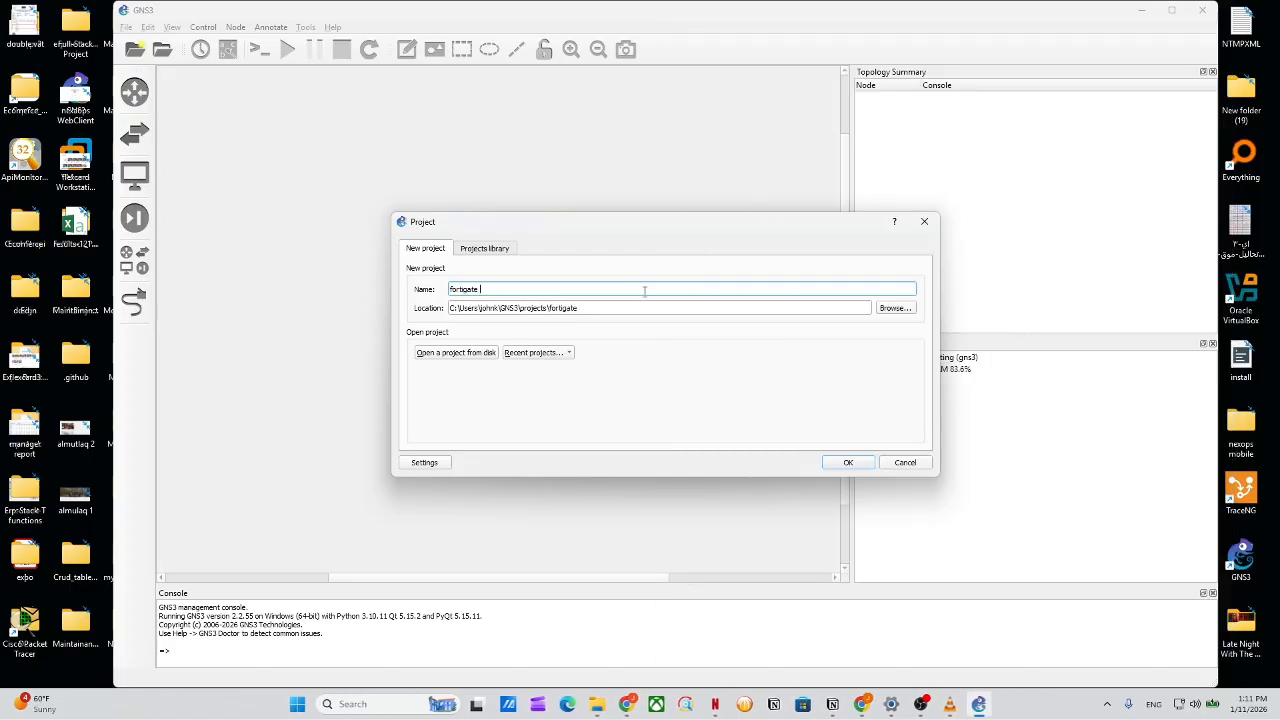
{"action": "type", "text": " nat la"}
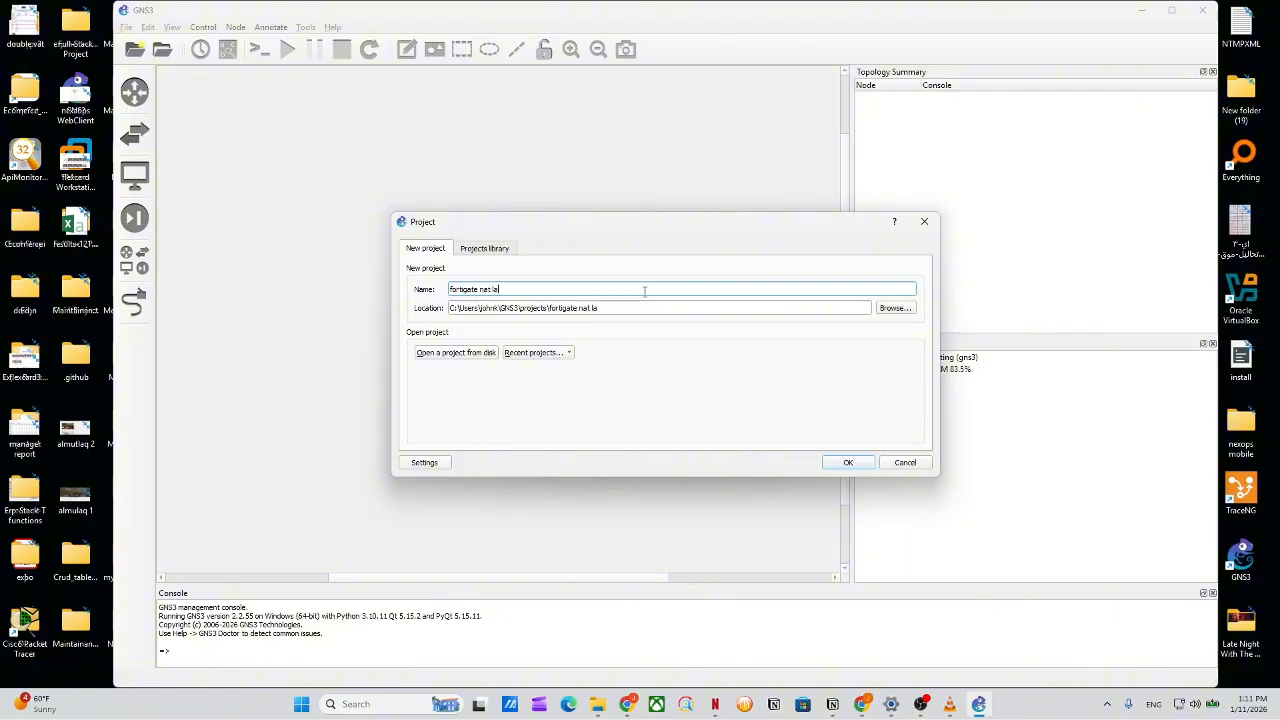
{"action": "type", "text": "b"}
{"action": "key", "text": "Return"}
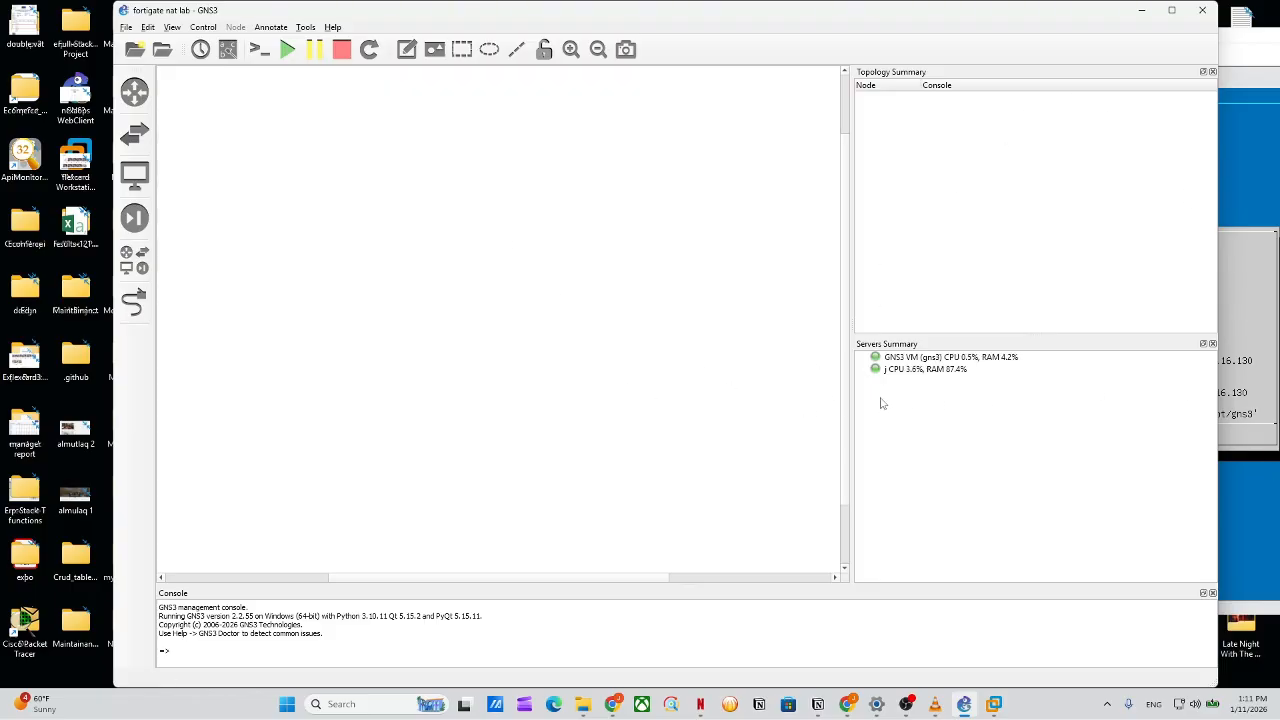
Add a FortiGate 7.0.9 firewall node from the security device templates.
{"action": "left_click", "coordinate": [930, 373]}
{"action": "left_click", "coordinate": [336, 222]}
{"action": "left_click", "coordinate": [134, 92]}
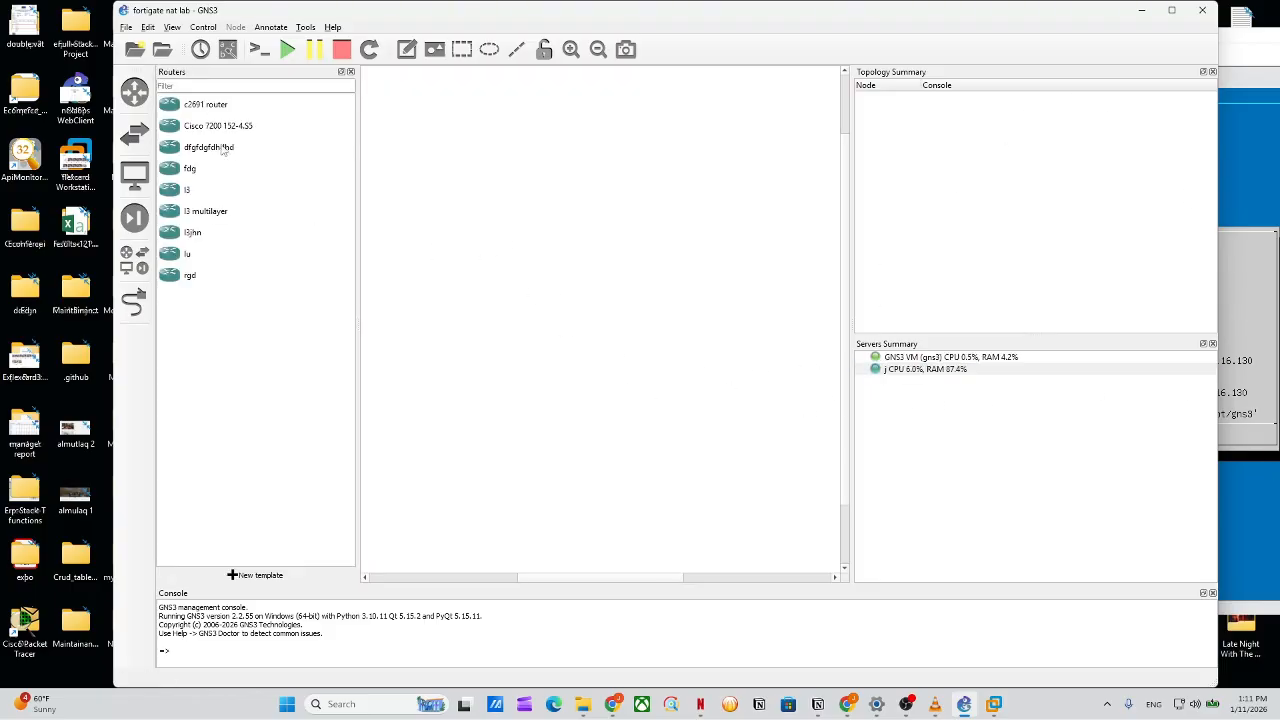
{"action": "left_click", "coordinate": [126, 143]}
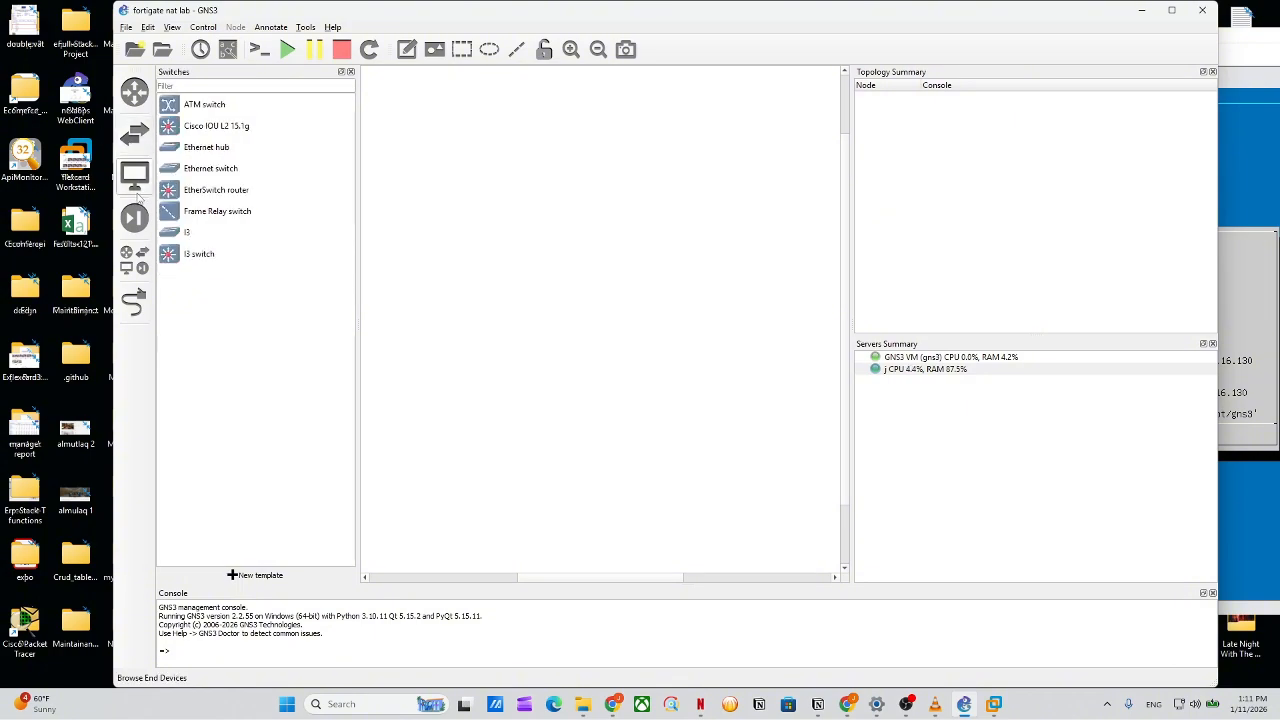
{"action": "left_click", "coordinate": [134, 217]}
{"action": "left_click_drag", "start_coordinate": [192, 105], "coordinate": [592, 195]}
Add a VPCS host, PC1, running on the GNS3 VM.
{"action": "left_click", "coordinate": [134, 174]}
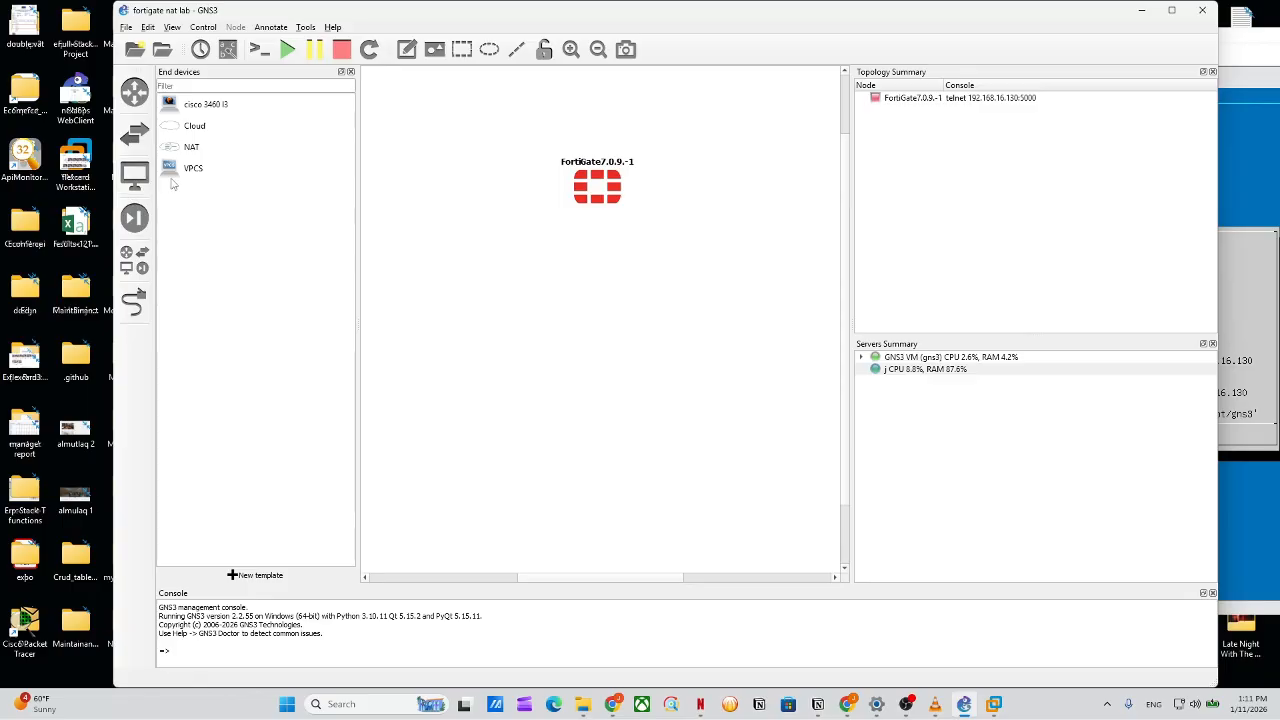
{"action": "left_click_drag", "start_coordinate": [185, 170], "coordinate": [507, 358]}
{"action": "left_click", "coordinate": [645, 352]}
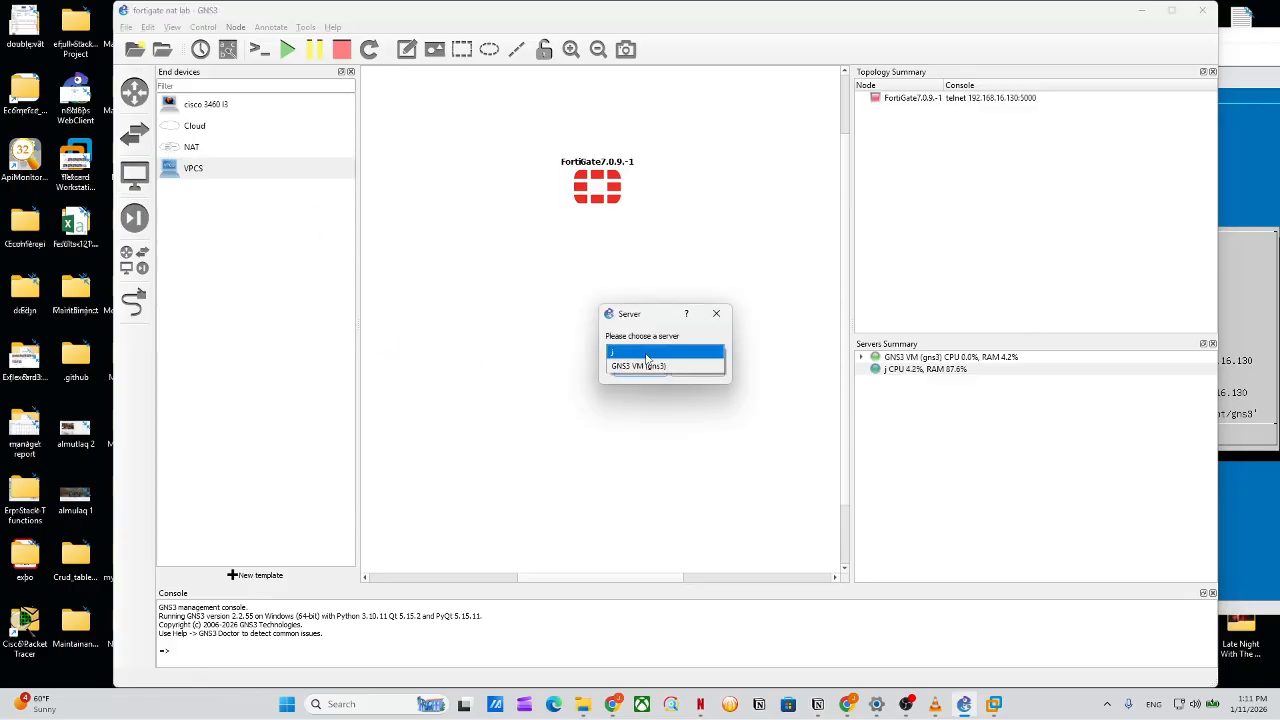
{"action": "left_click", "coordinate": [645, 364]}
{"action": "left_click", "coordinate": [640, 370]}
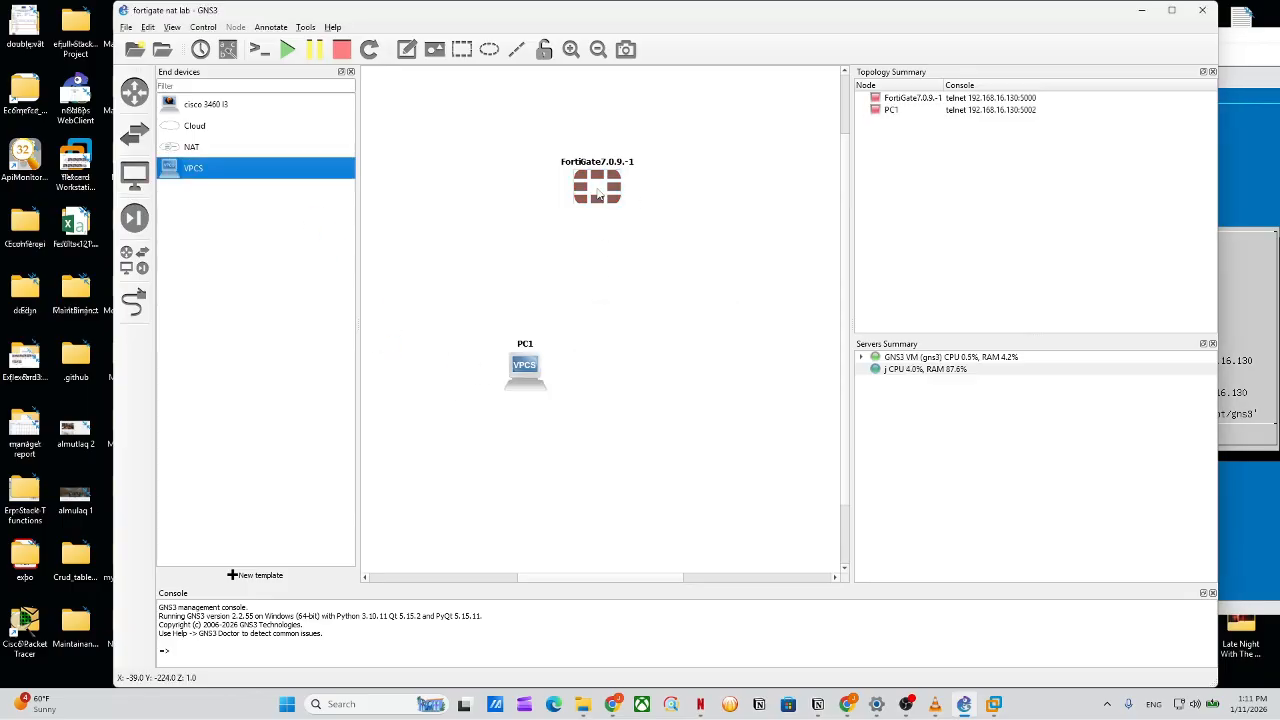
Shift the FortiGate left and place a cloud node running on the j server.
{"action": "left_click_drag", "start_coordinate": [597, 188], "coordinate": [505, 192]}
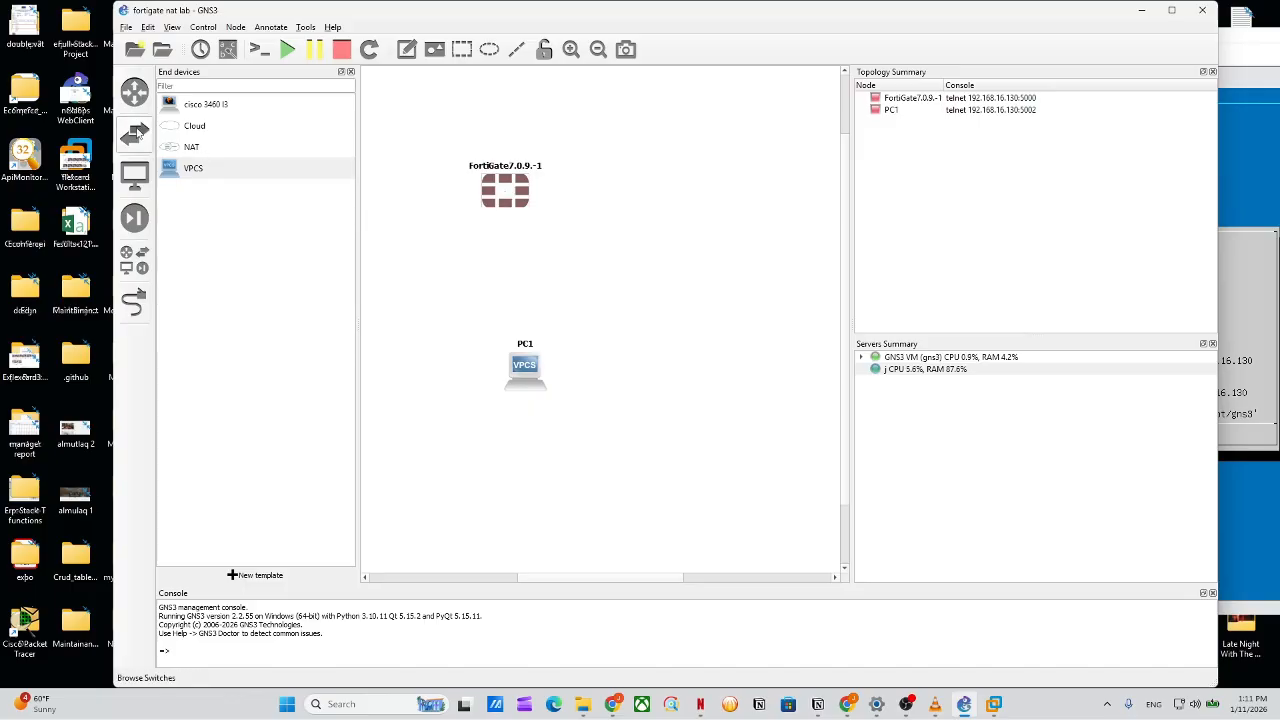
{"action": "left_click_drag", "start_coordinate": [195, 127], "coordinate": [538, 151]}
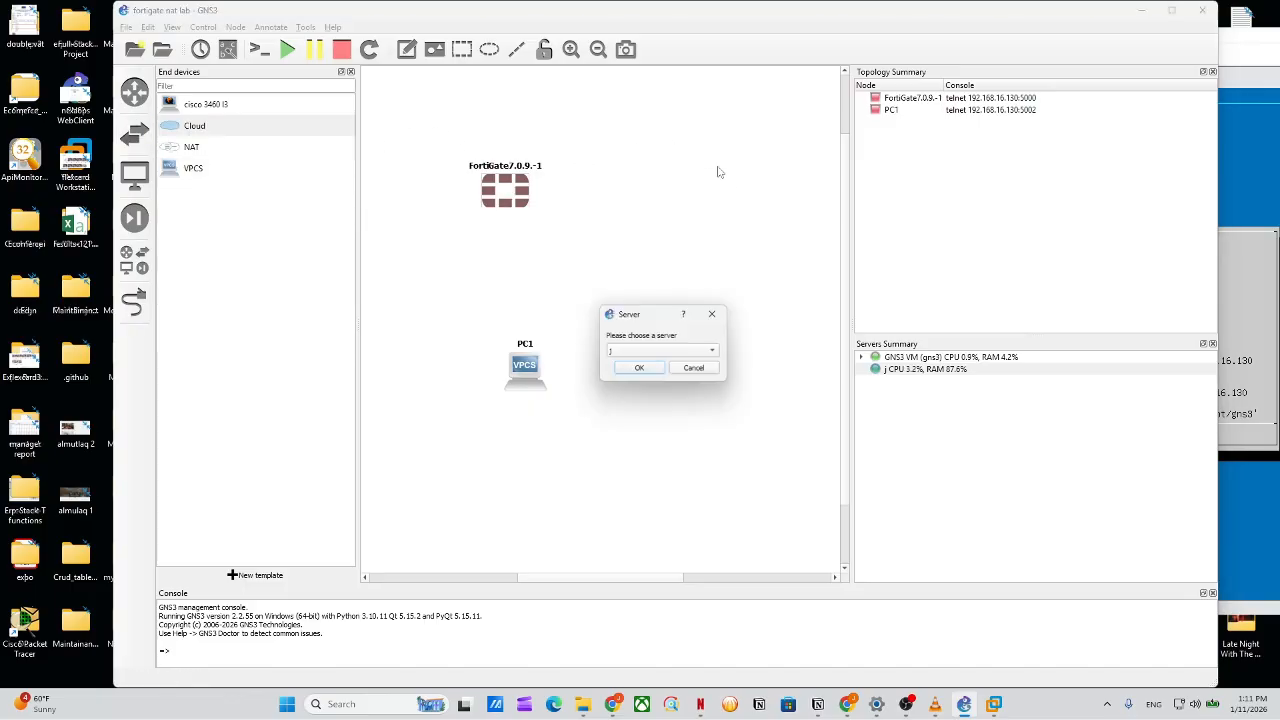
{"action": "left_click", "coordinate": [665, 352]}
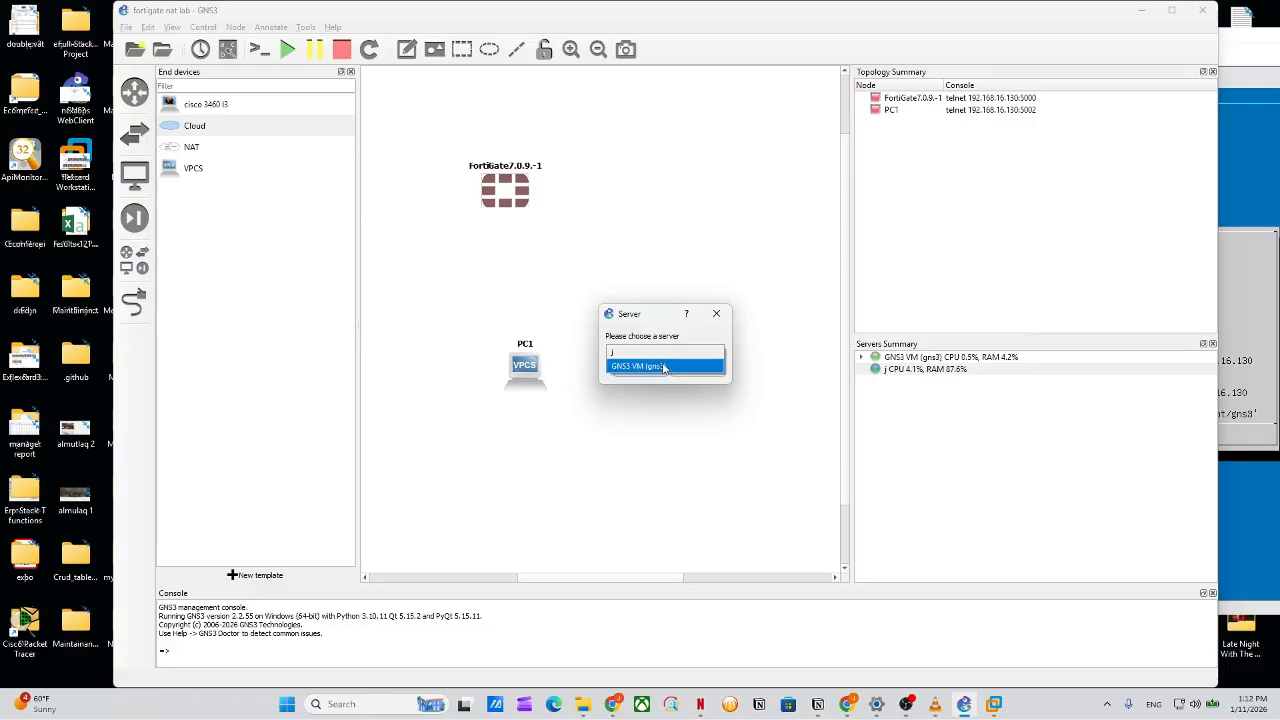
{"action": "left_click", "coordinate": [662, 352]}
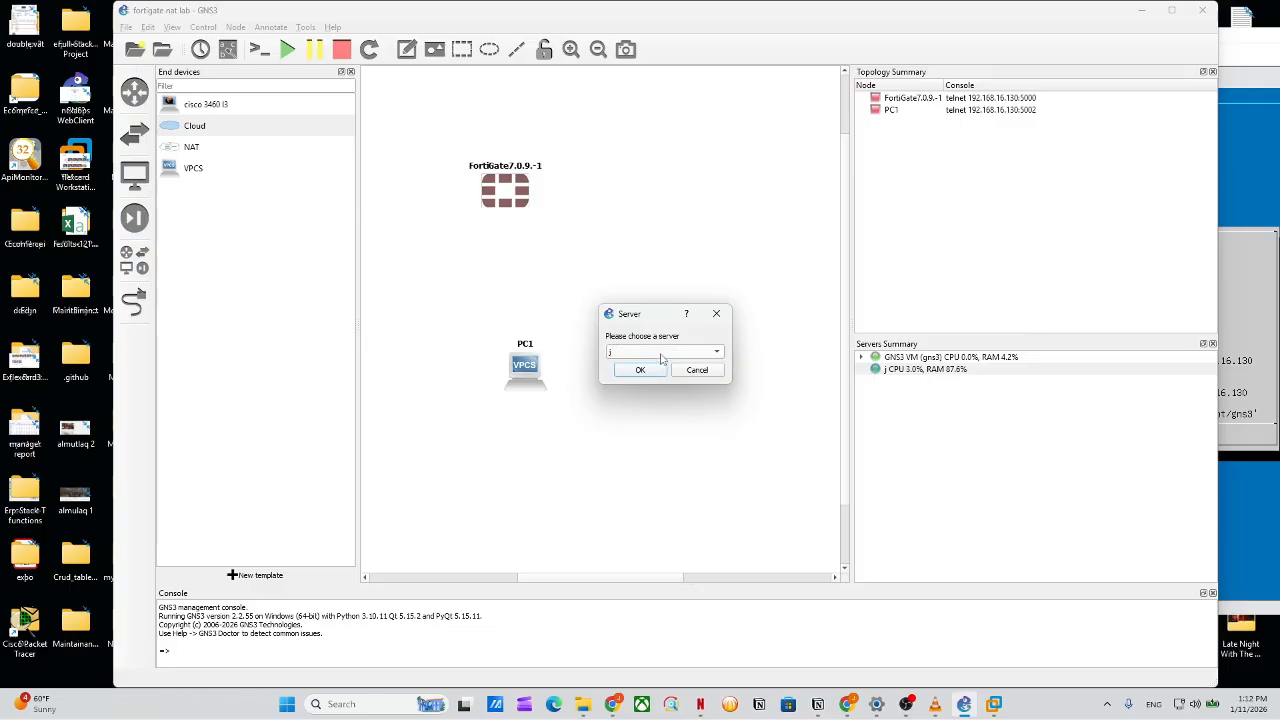
{"action": "left_click", "coordinate": [645, 369]}
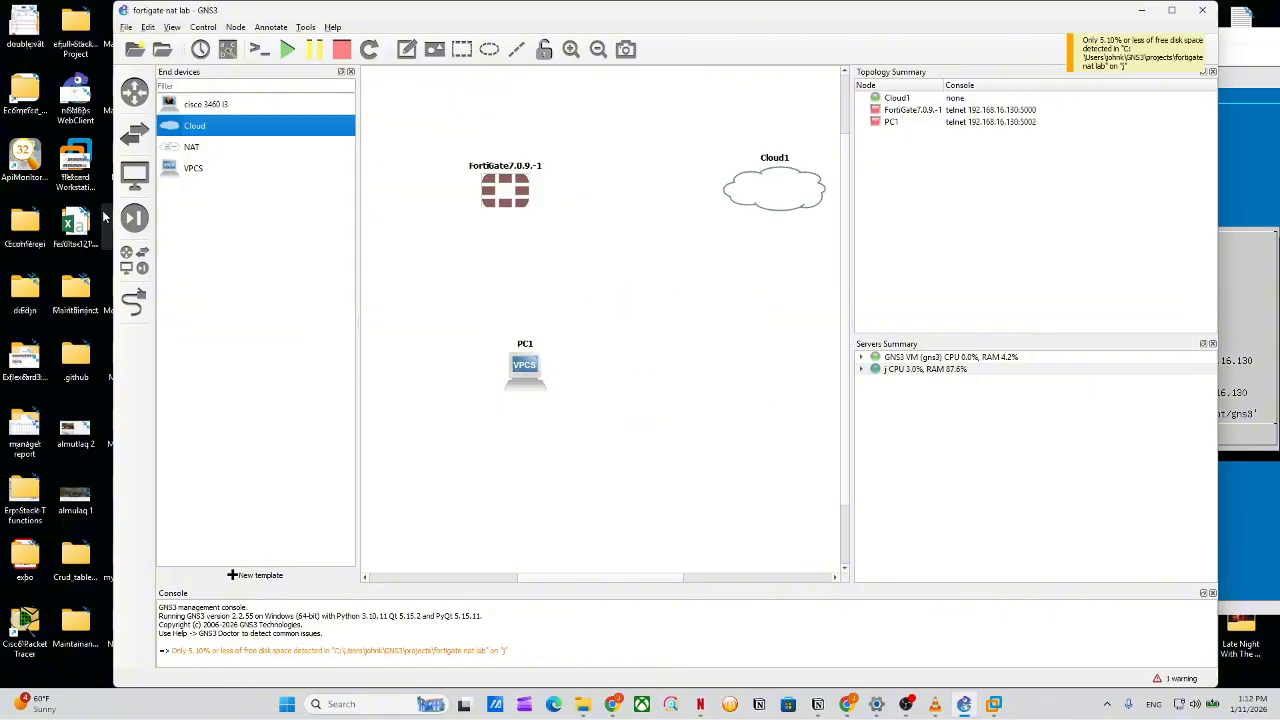
Link FortiGate Port1 to Cloud1's Ethernet interface.
{"action": "left_click", "coordinate": [134, 300]}
{"action": "left_click", "coordinate": [489, 195]}
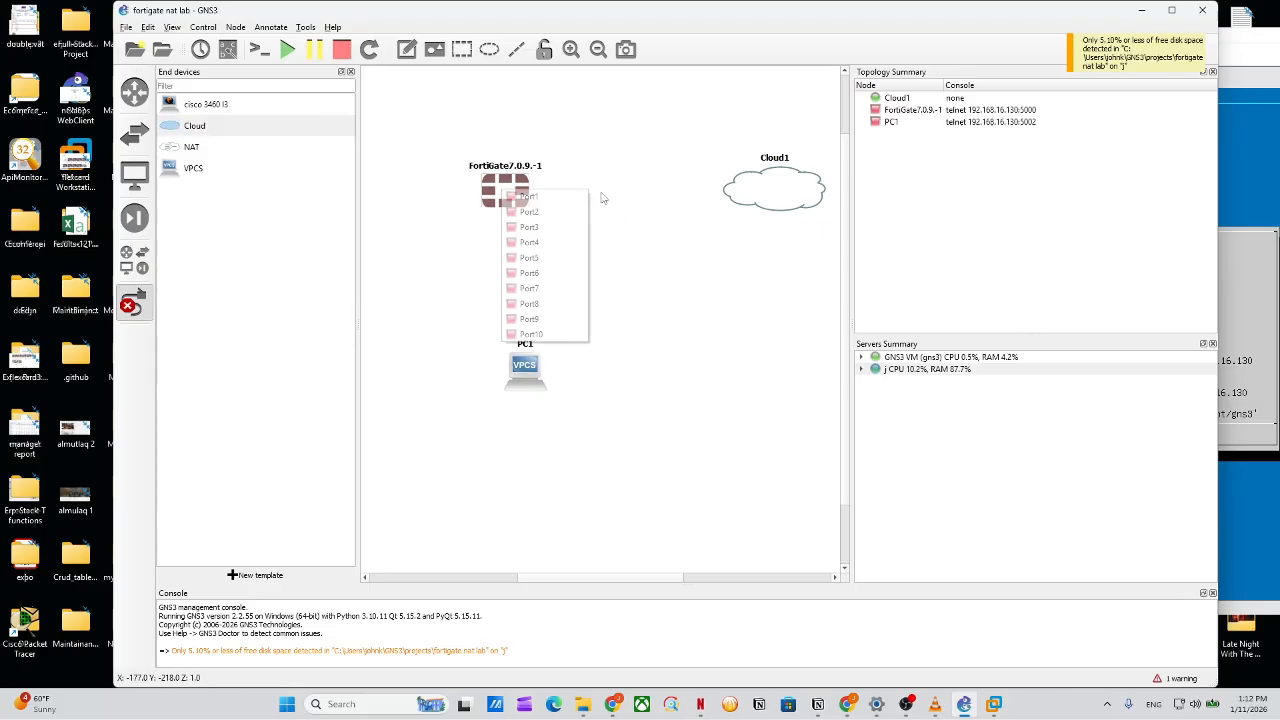
{"action": "left_click", "coordinate": [522, 198]}
{"action": "left_click", "coordinate": [777, 202]}
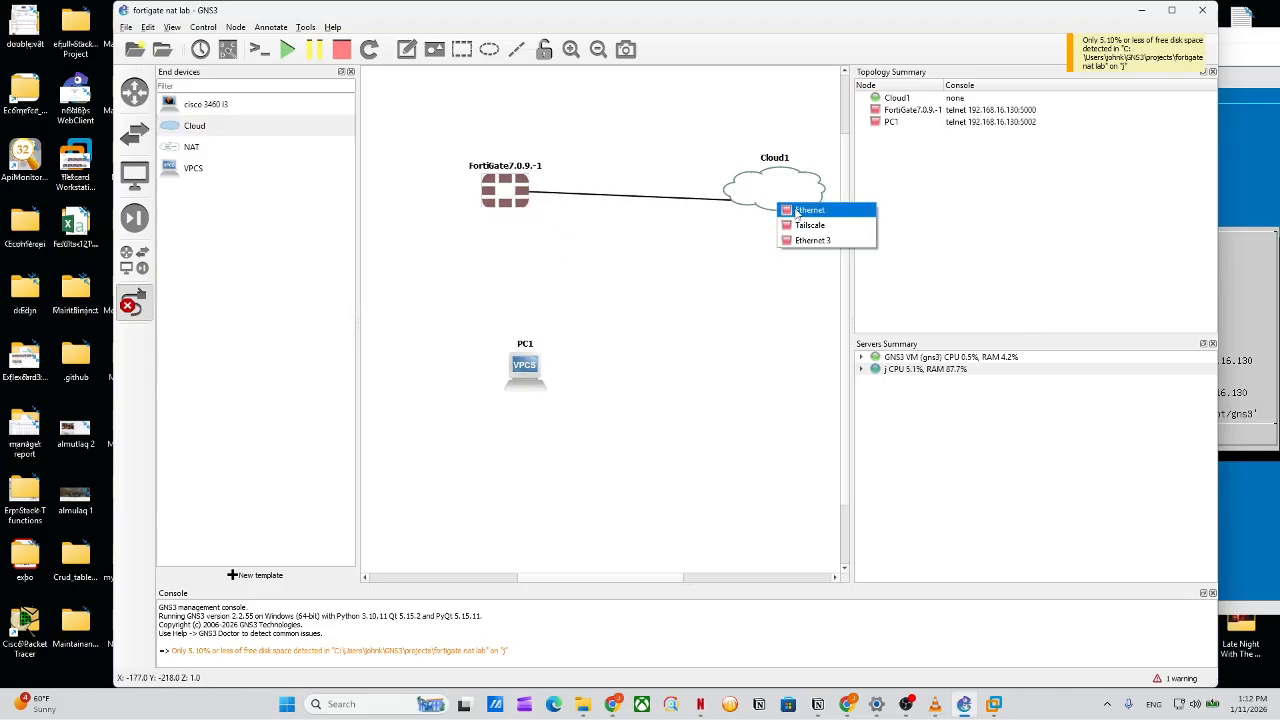
{"action": "left_click", "coordinate": [797, 210]}
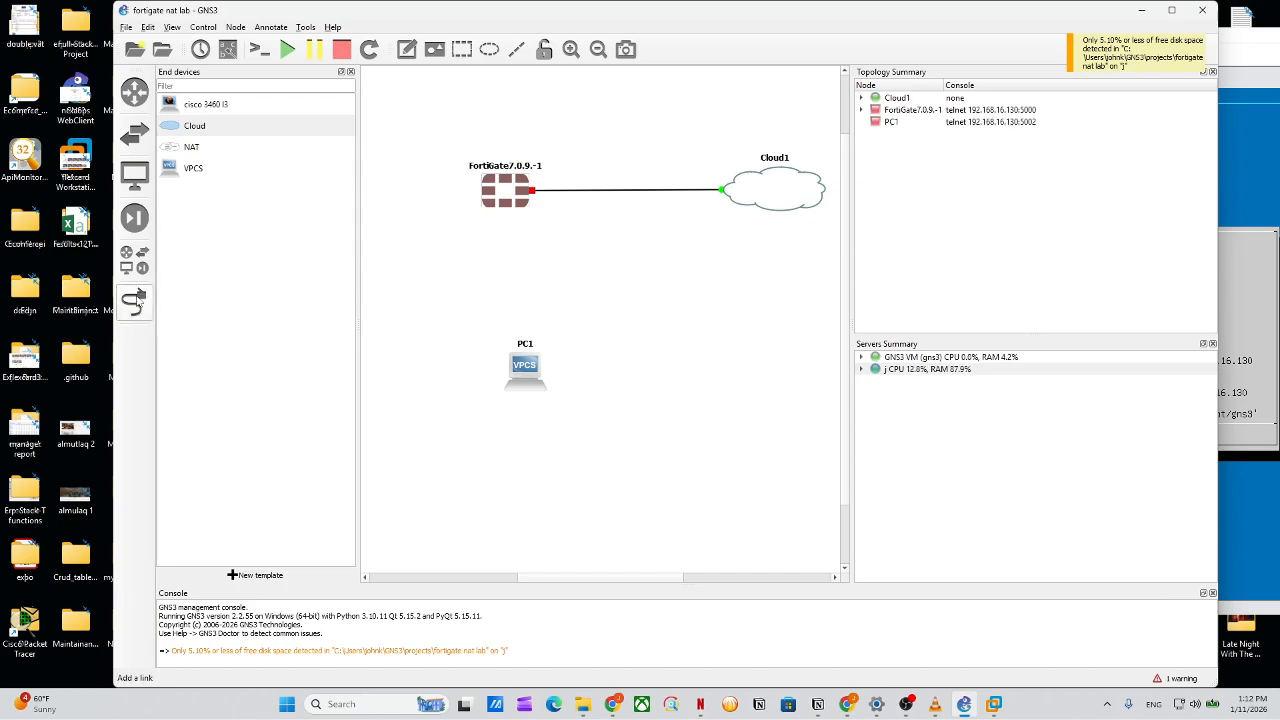
Link FortiGate Port2 to PC1's Ethernet0.
{"action": "left_click", "coordinate": [507, 196]}
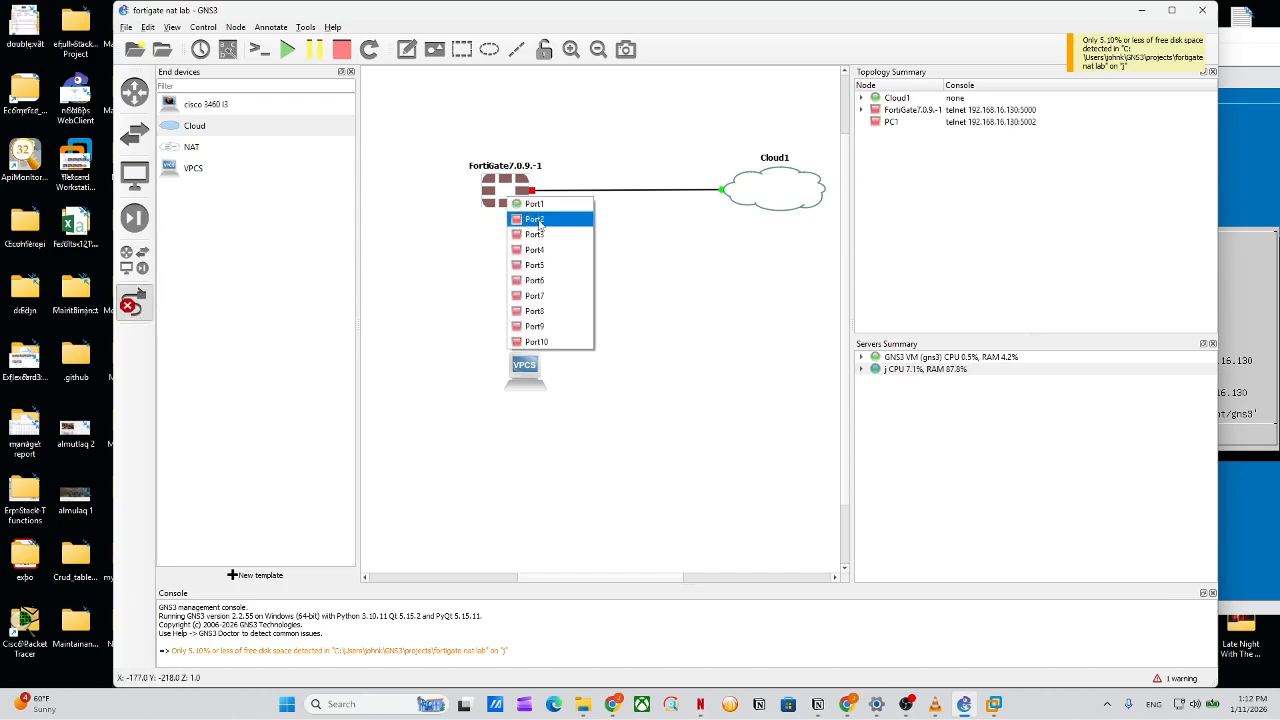
{"action": "left_click", "coordinate": [520, 219]}
{"action": "left_click", "coordinate": [523, 368]}
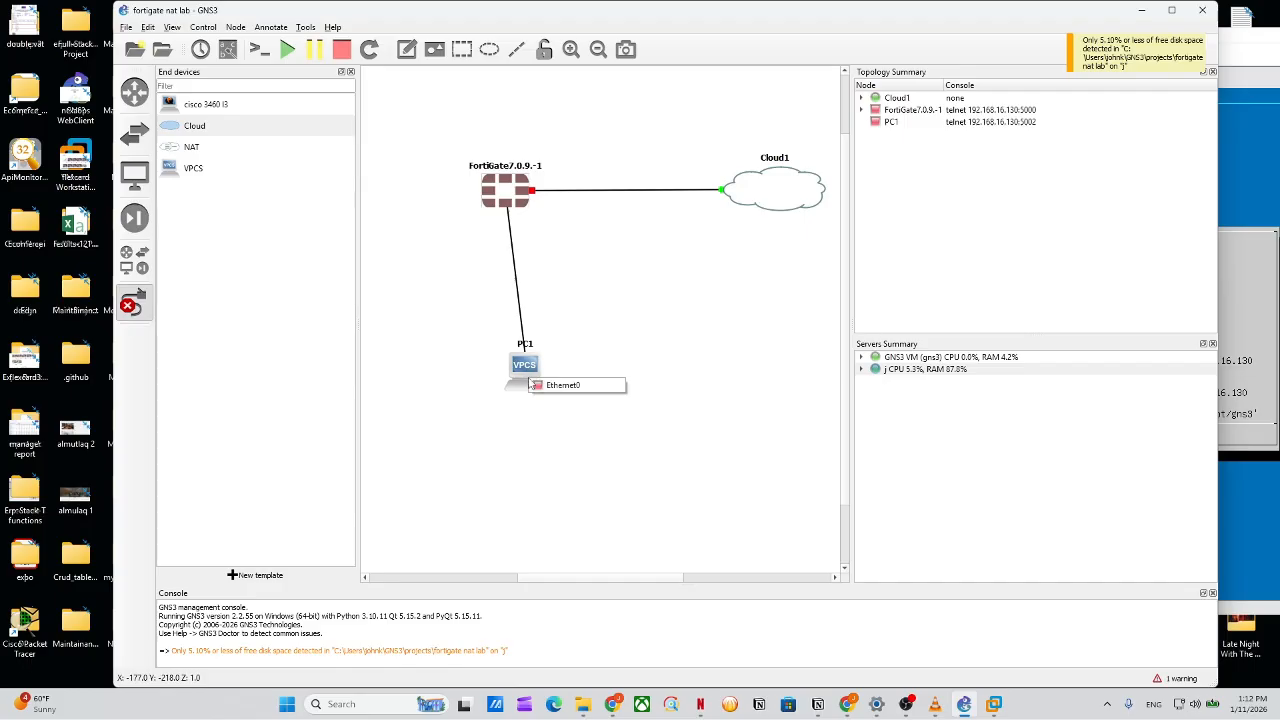
{"action": "left_click", "coordinate": [541, 388]}
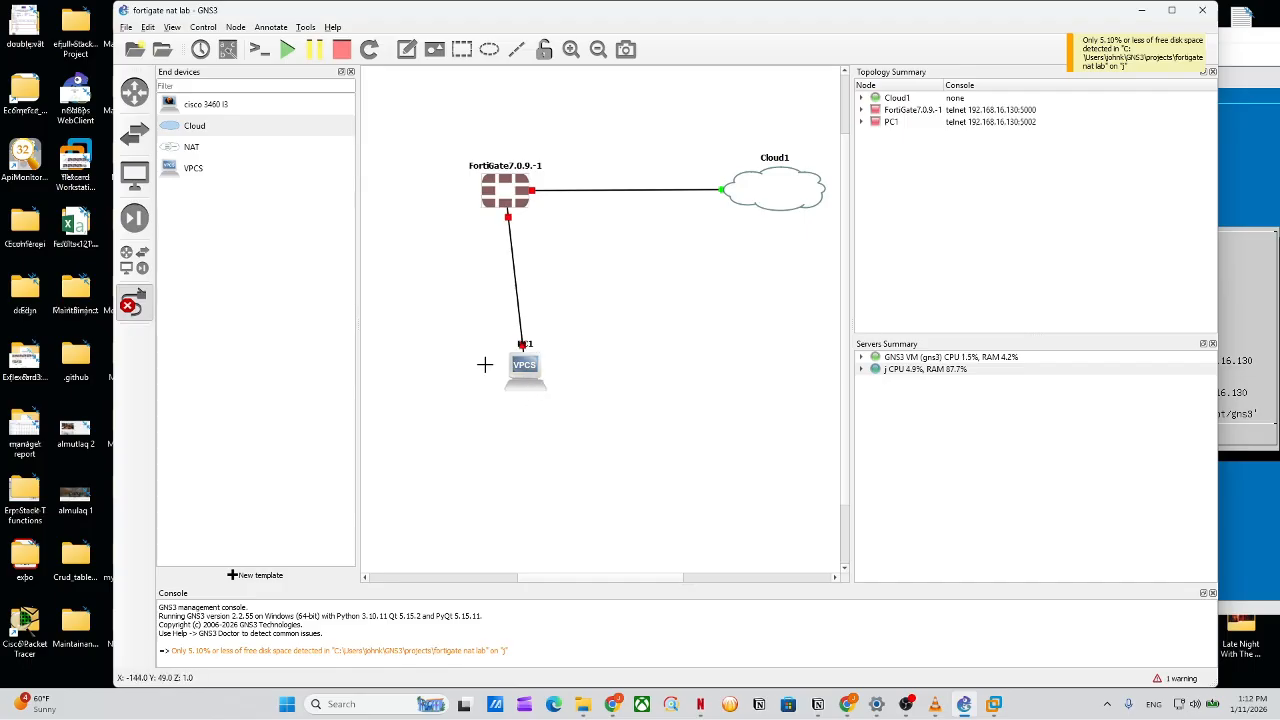
Start the FortiGate and PC1 nodes and maximize the GNS3 window.
{"action": "right_click", "coordinate": [506, 196]}
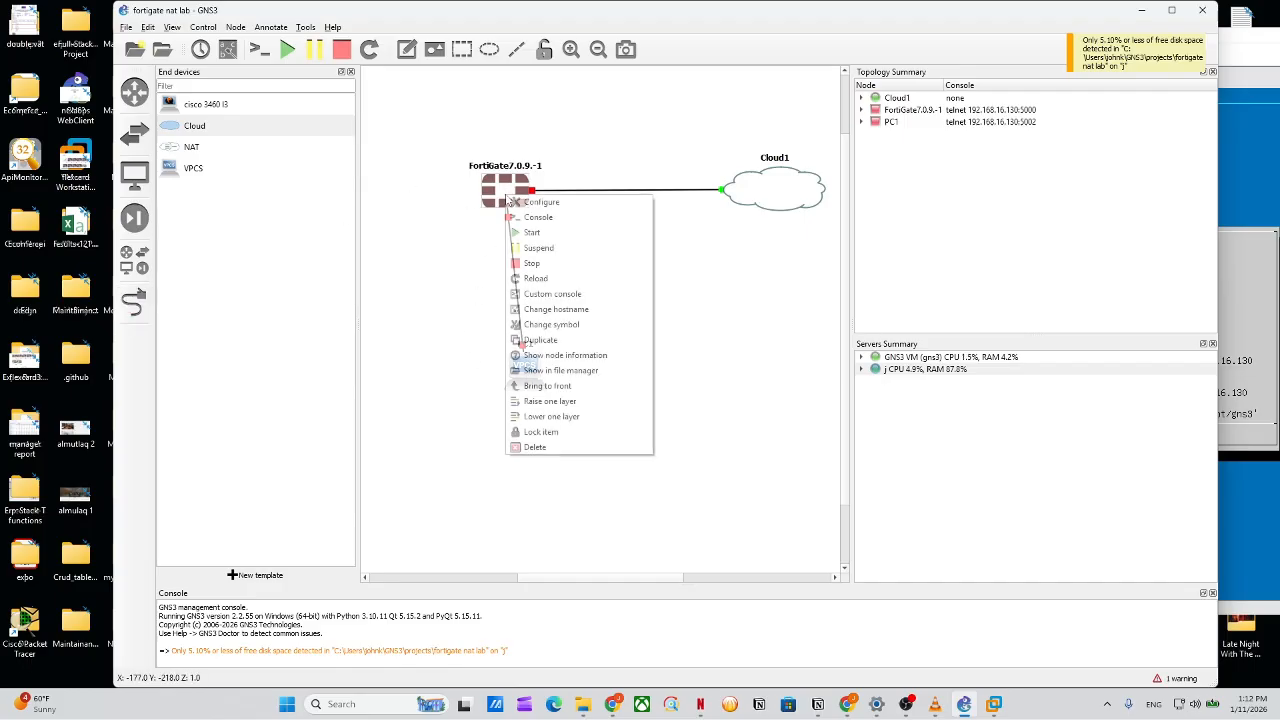
{"action": "left_click", "coordinate": [533, 233]}
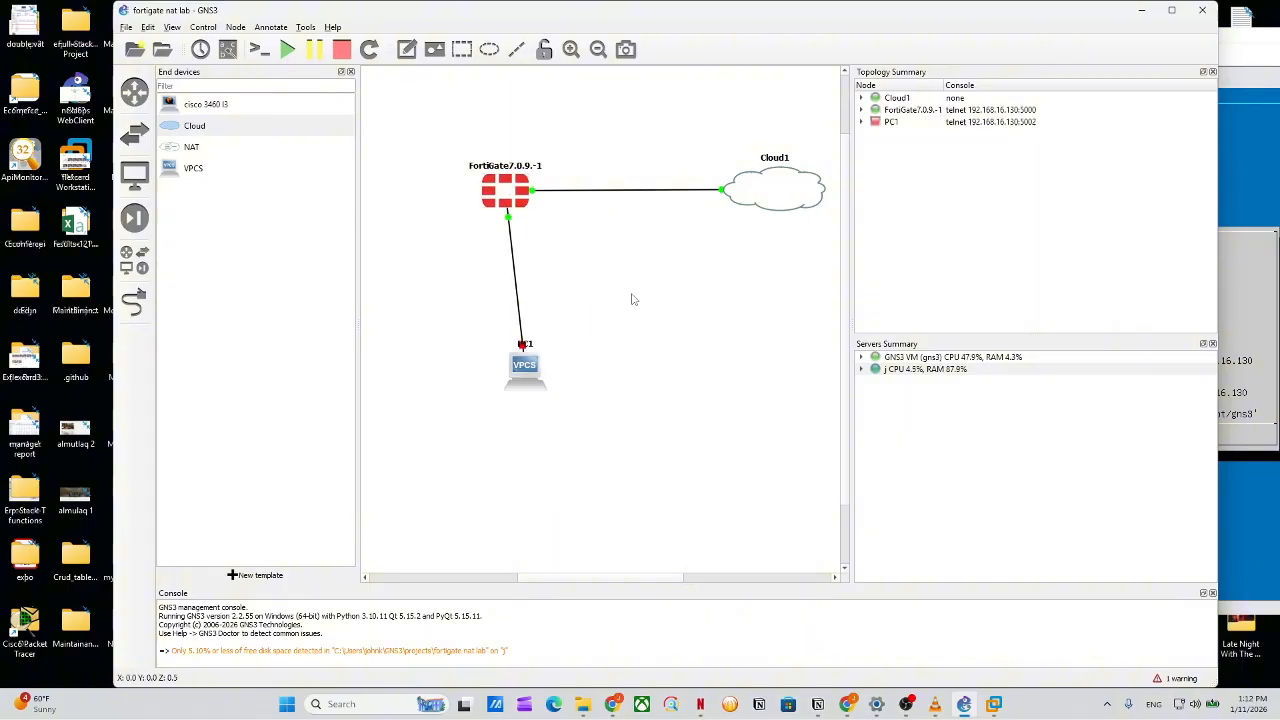
{"action": "right_click", "coordinate": [533, 371]}
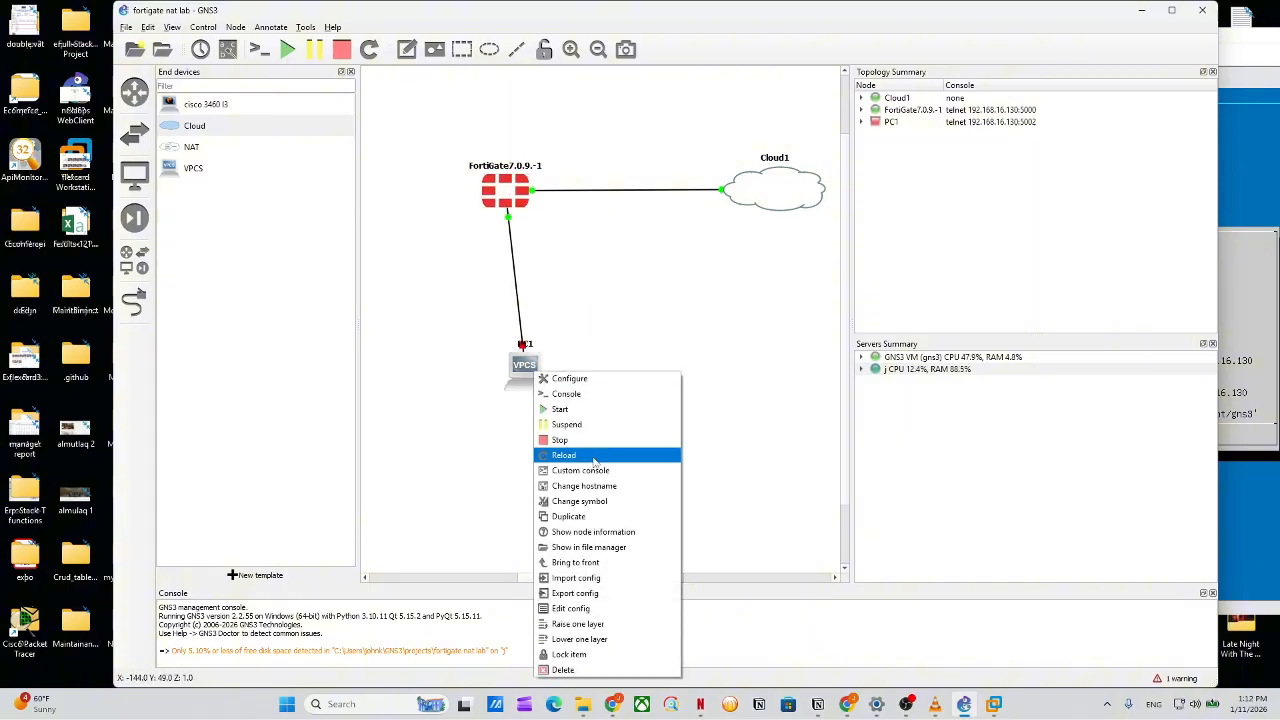
{"action": "left_click", "coordinate": [586, 410]}
{"action": "left_click_drag", "start_coordinate": [508, 192], "coordinate": [525, 193]}
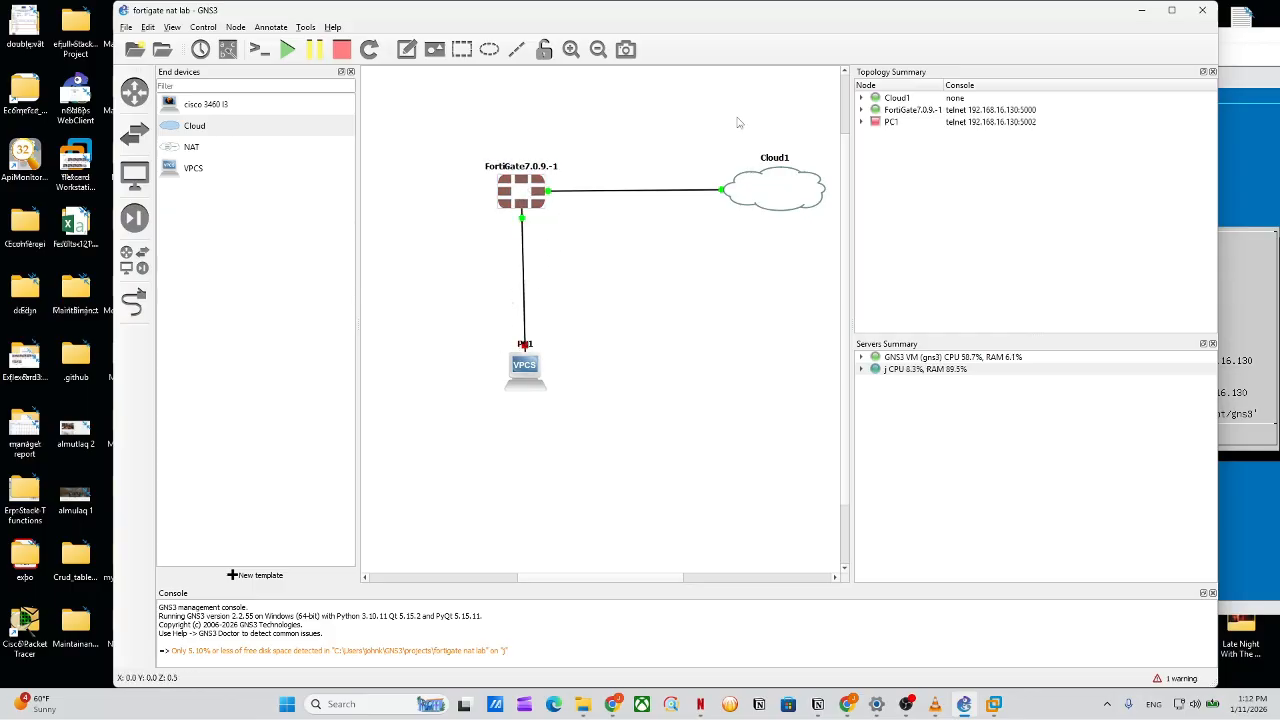
{"action": "left_click", "coordinate": [1171, 10]}
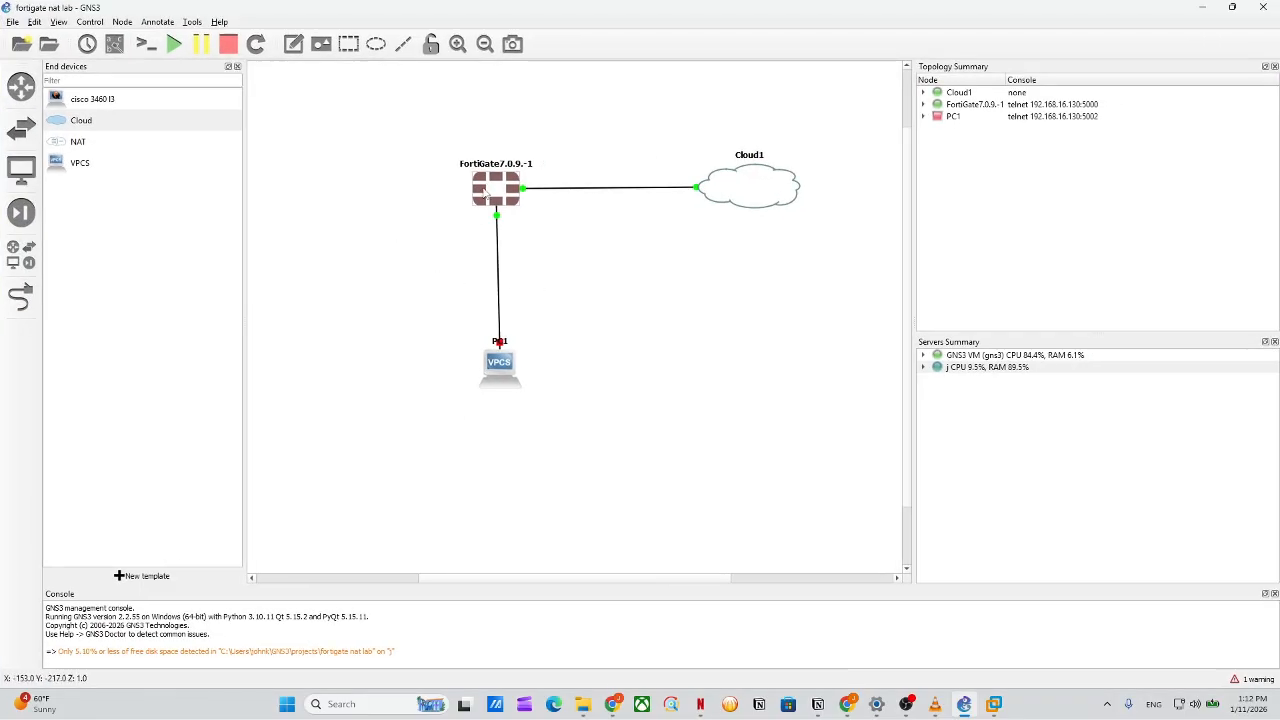
Open the FortiGate and PC1 consoles, starting PC1 again beforehand.
{"action": "double_click", "coordinate": [494, 192]}
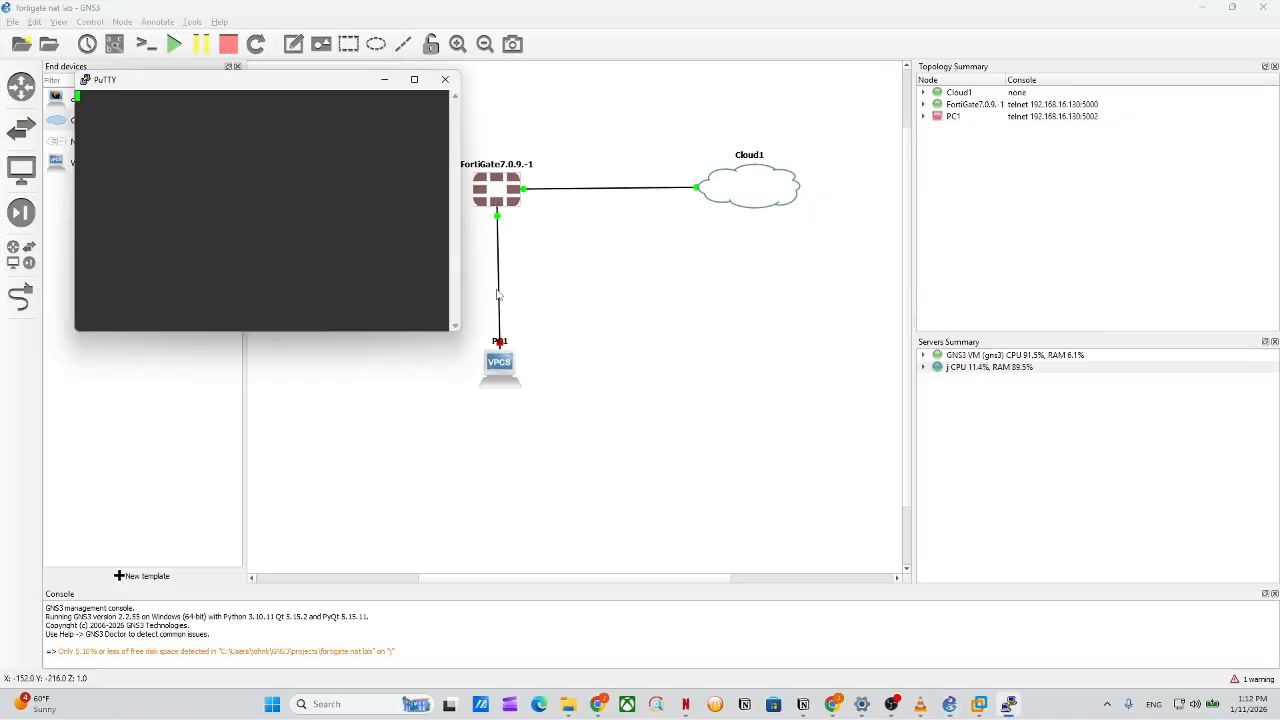
{"action": "double_click", "coordinate": [499, 365]}
{"action": "left_click", "coordinate": [855, 188]}
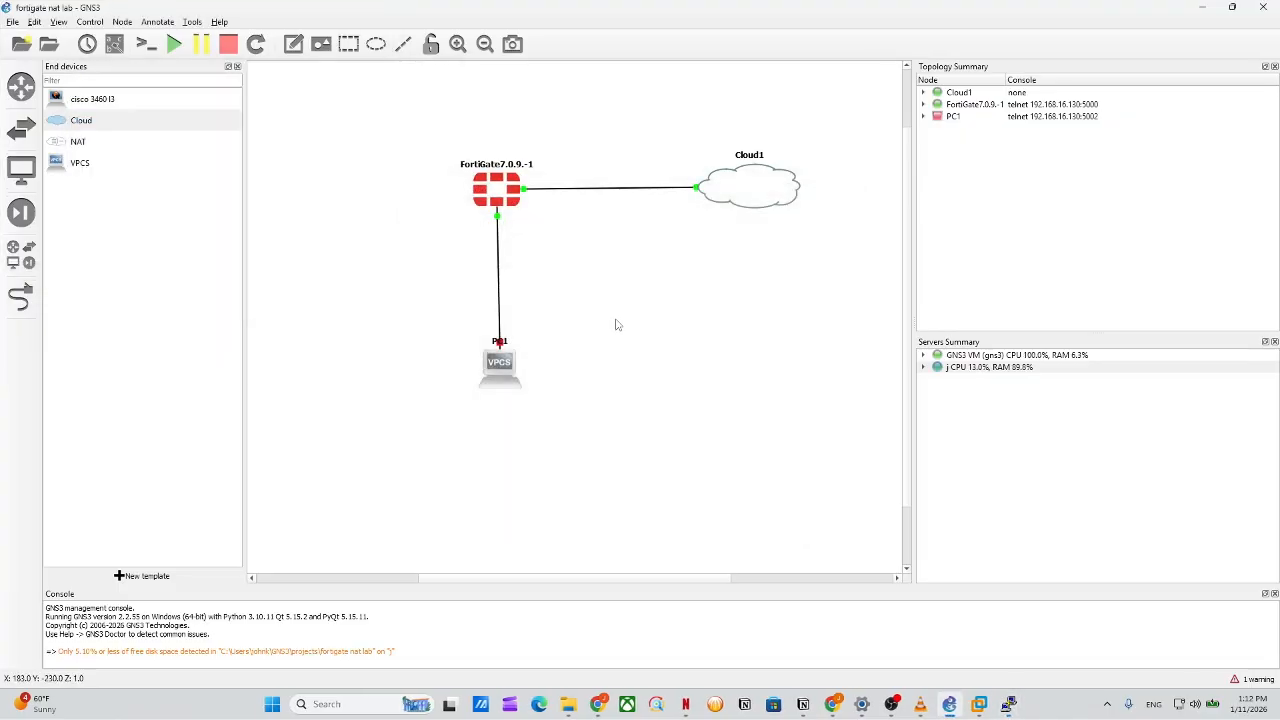
{"action": "right_click", "coordinate": [506, 362]}
{"action": "left_click", "coordinate": [534, 400]}
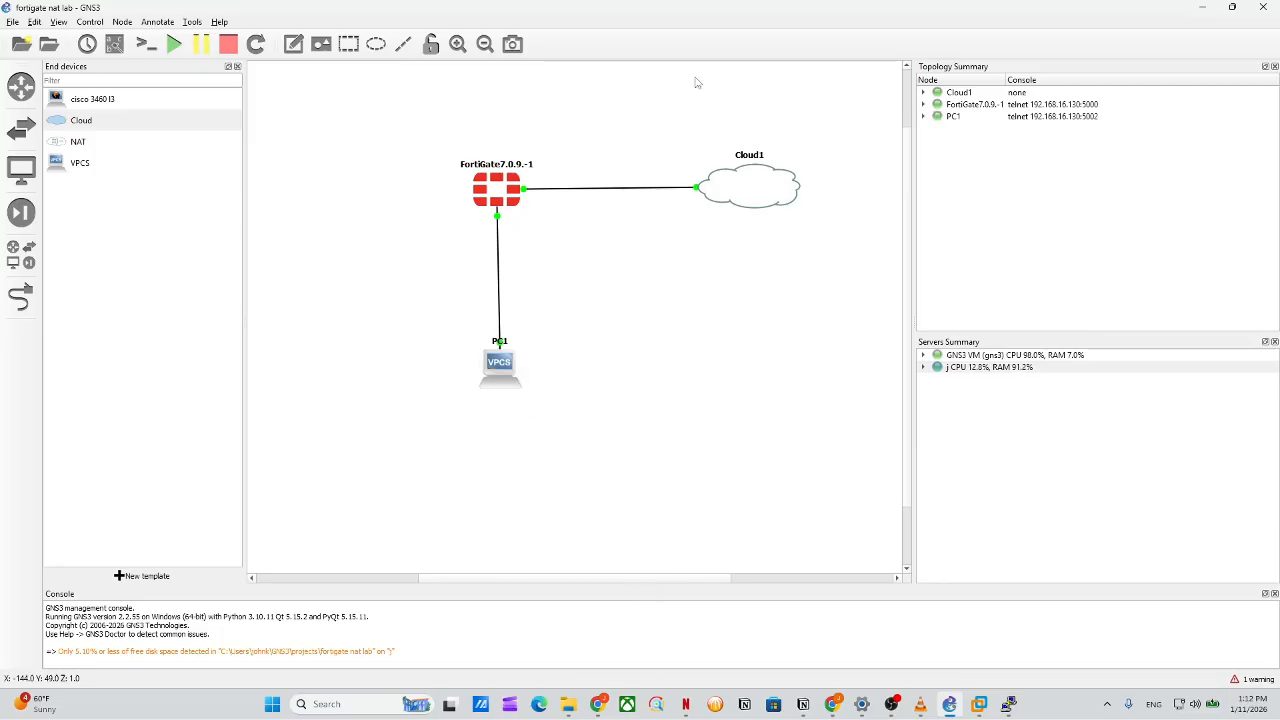
{"action": "double_click", "coordinate": [814, 7]}
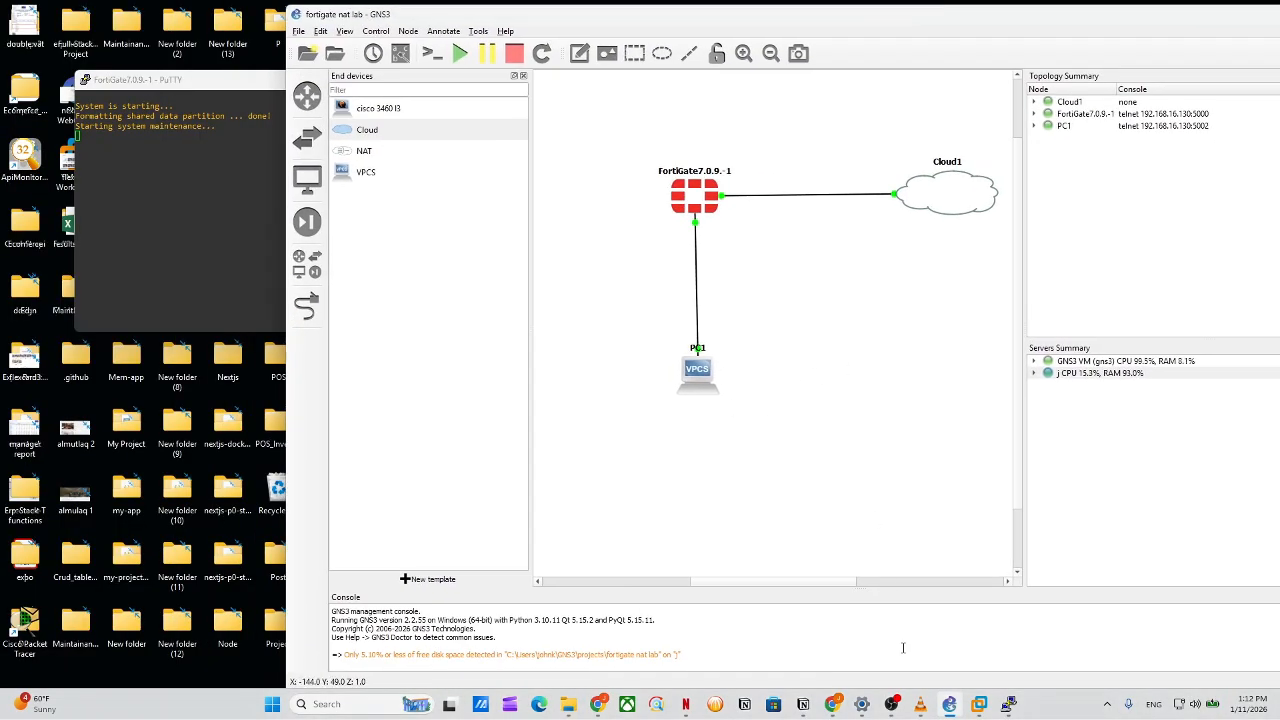
{"action": "left_click", "coordinate": [1008, 704]}
{"action": "double_click", "coordinate": [690, 393]}
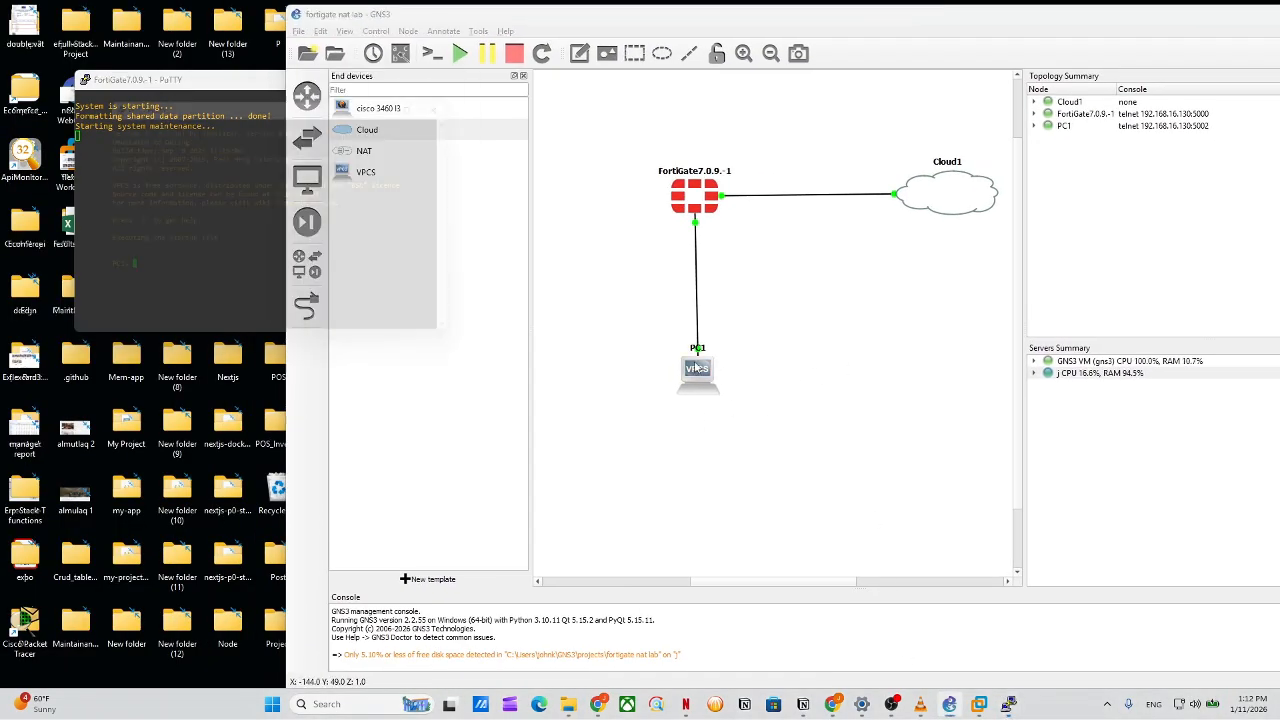
{"action": "left_click_drag", "start_coordinate": [283, 100], "coordinate": [849, 89]}
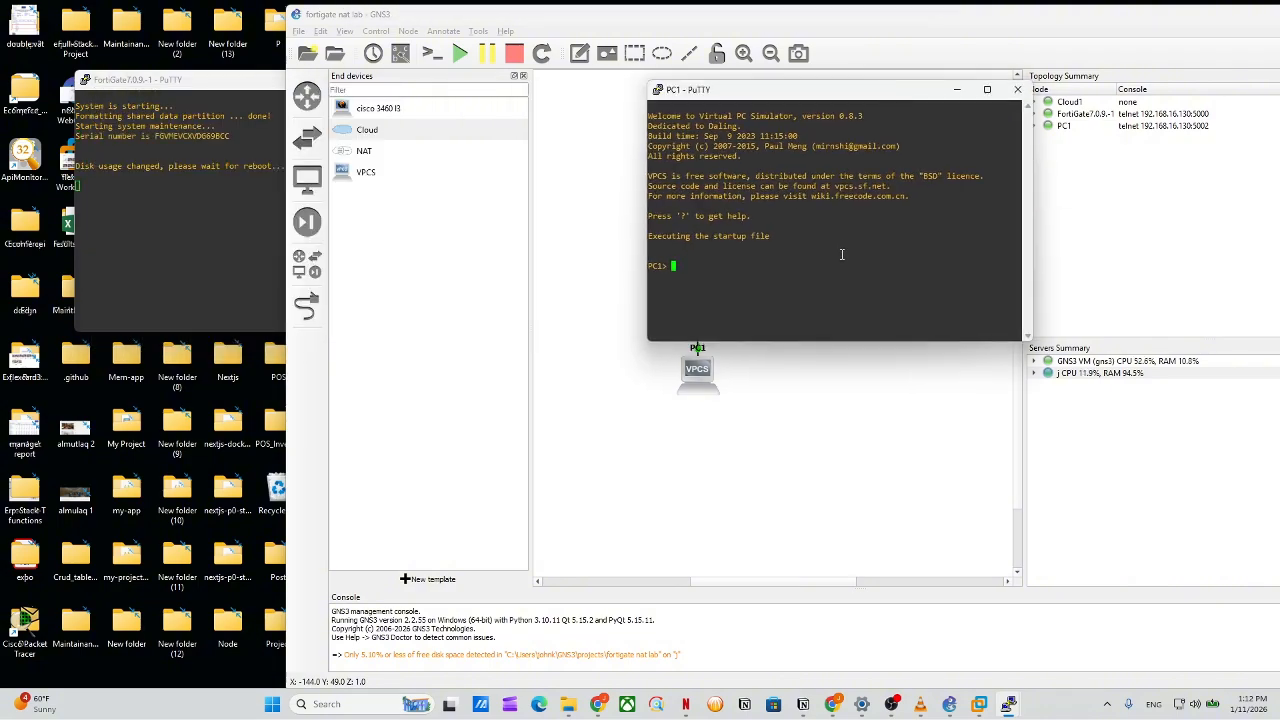
Set PC1 to 192.168.10.2/24 with gateway 192.168.10.1 and place the FortiGate console beside it.
{"action": "type", "text": "ip 192.168."}
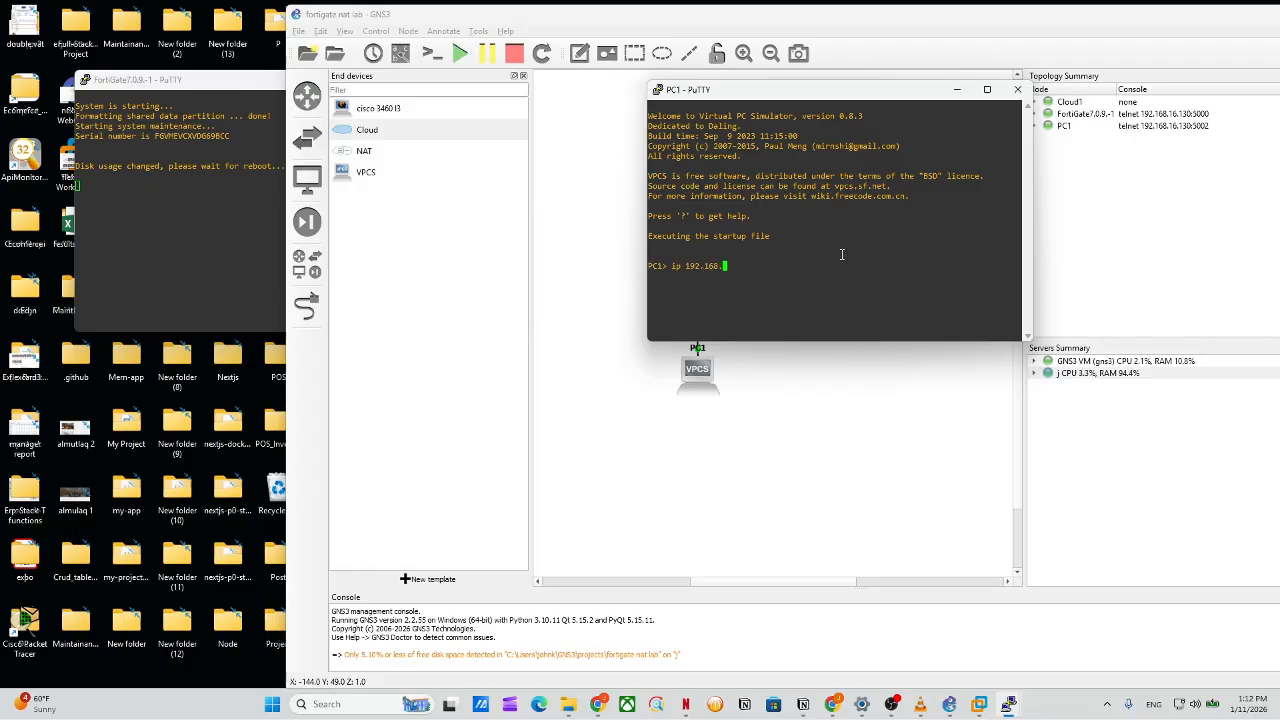
{"action": "type", "text": "10.2 255.255.255.0"}
{"action": "key", "text": "Return"}
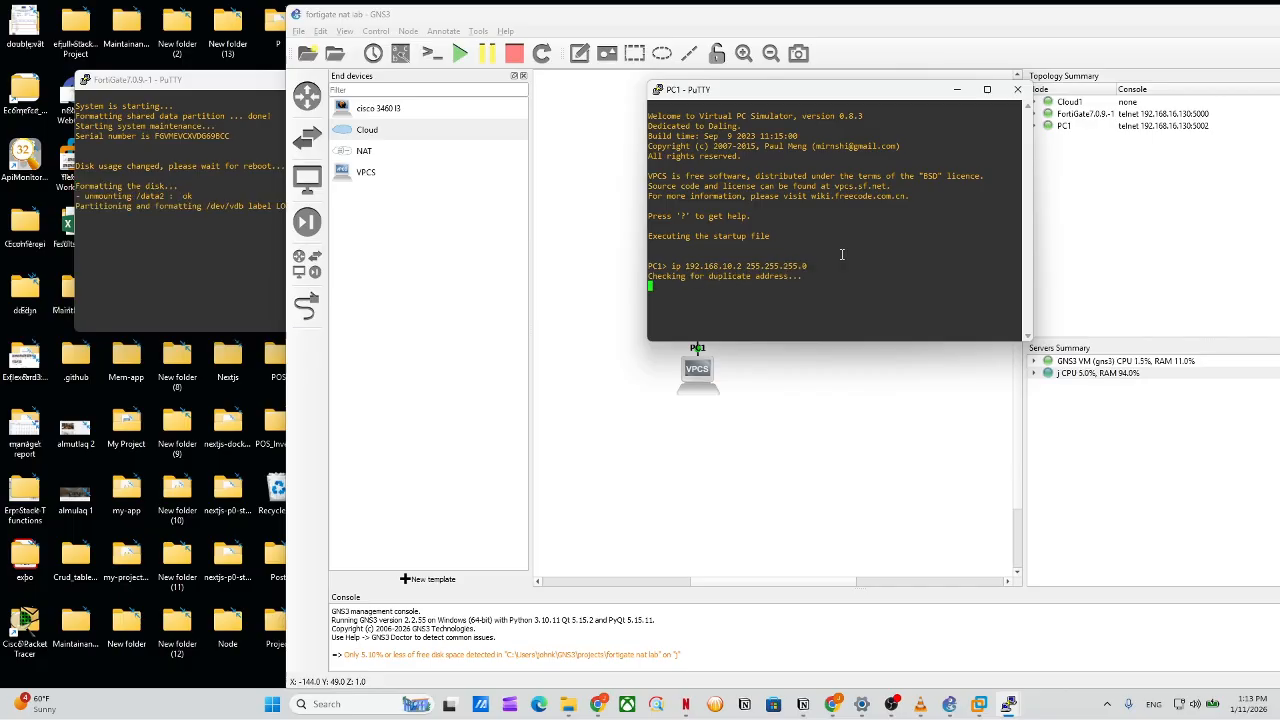
{"action": "key", "text": "Return"}
{"action": "key", "text": "Up"}
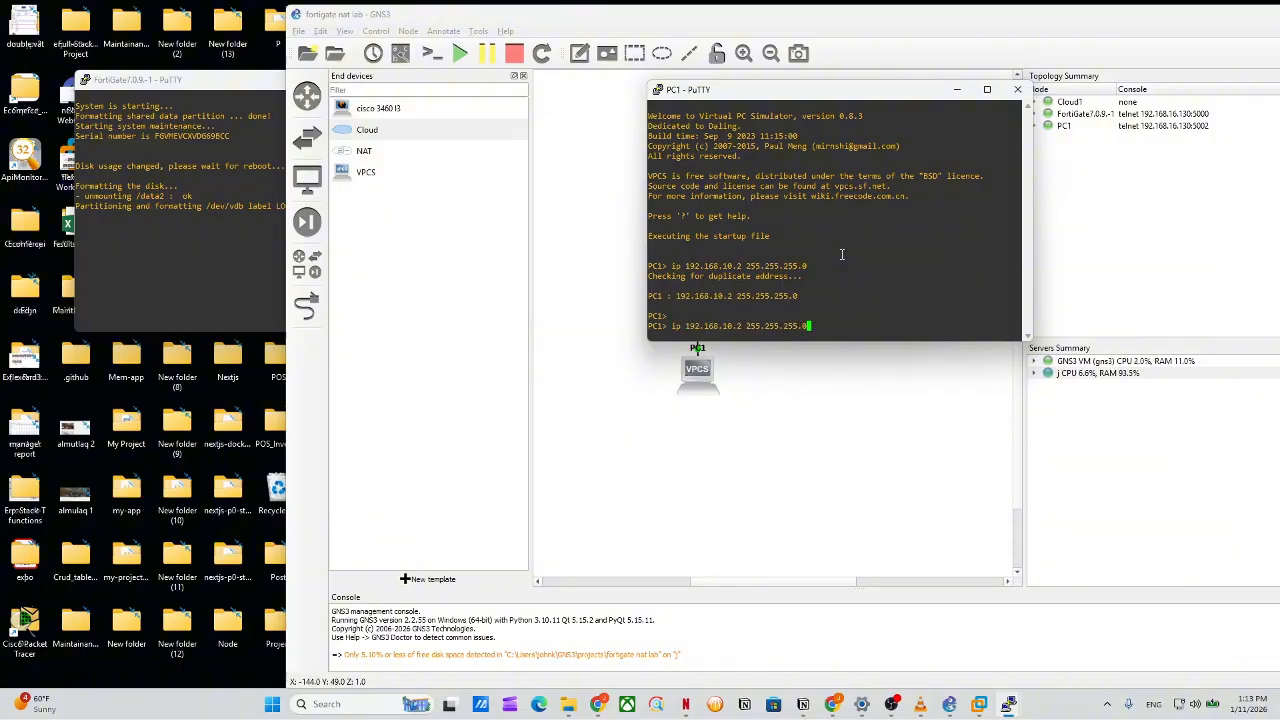
{"action": "type", "text": "192.168.10.1"}
{"action": "key", "text": "Return"}
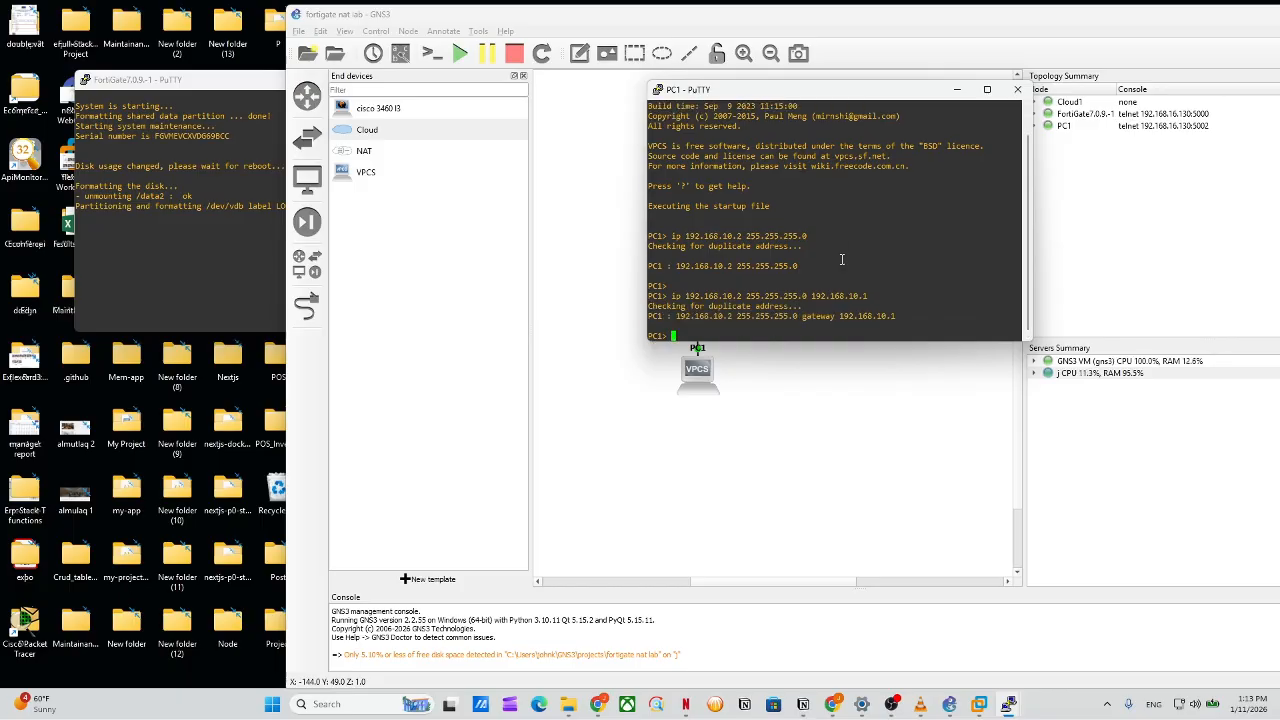
{"action": "left_click", "coordinate": [89, 286]}
{"action": "left_click_drag", "start_coordinate": [191, 82], "coordinate": [396, 82]}
Wake the FortiGate console and wait for the disk-format reboot to reach the login prompt.
{"action": "key", "text": "Return"}
{"action": "key", "text": "Return"}
{"action": "key", "text": "Return"}
{"action": "key", "text": "Return"}
{"action": "key", "text": "Return"}
{"action": "key", "text": "Return"}
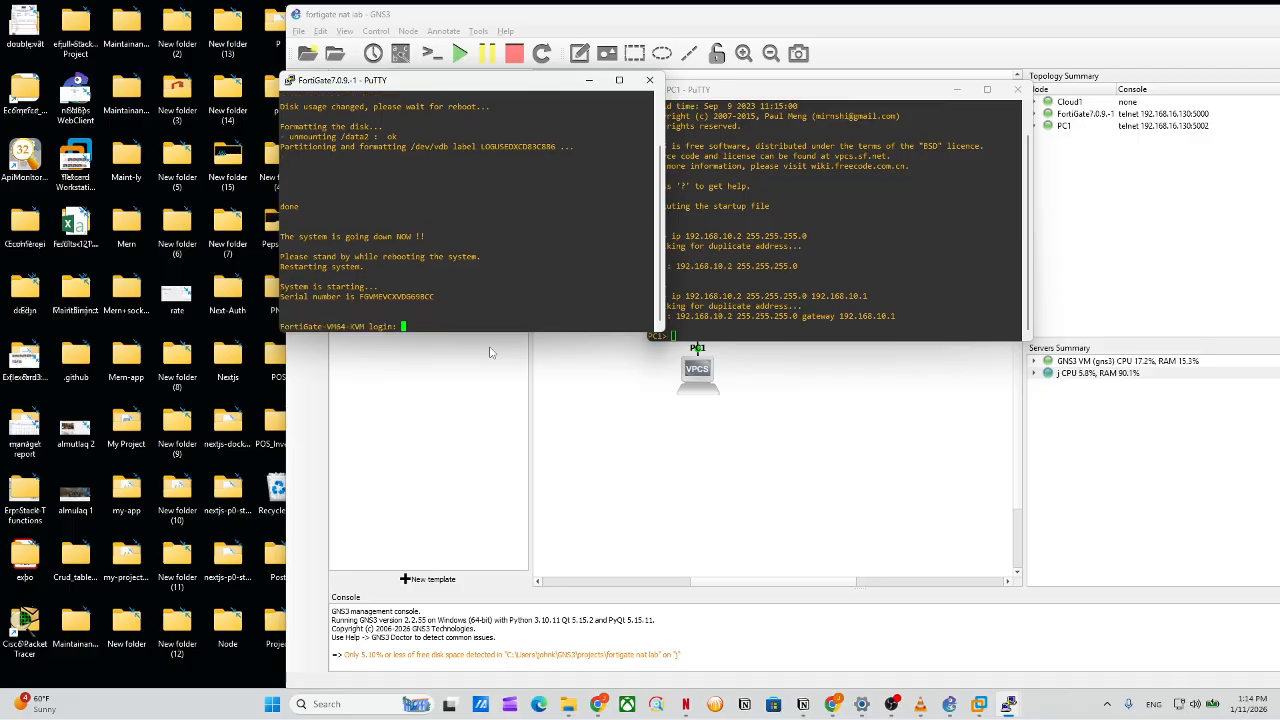
Log in to the FortiGate as admin and set and confirm the required new password.
{"action": "type", "text": "admin"}
{"action": "key", "text": "Return"}
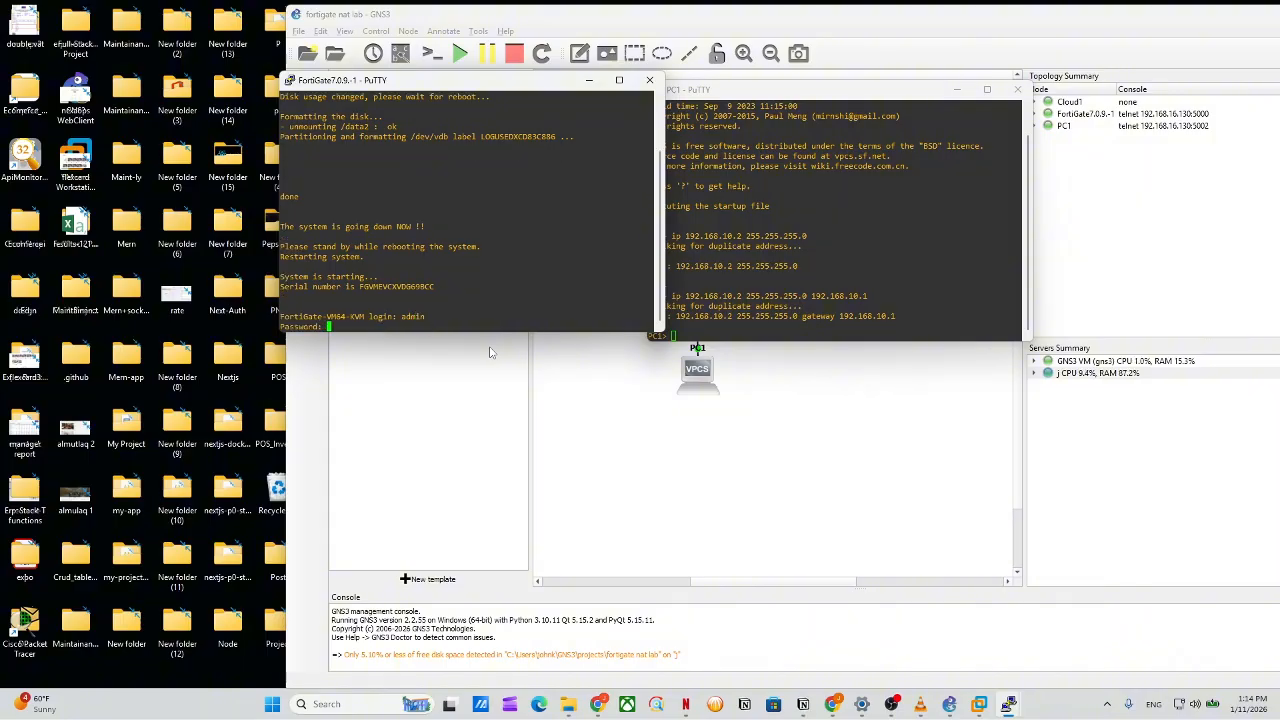
{"action": "key", "text": "Return"}
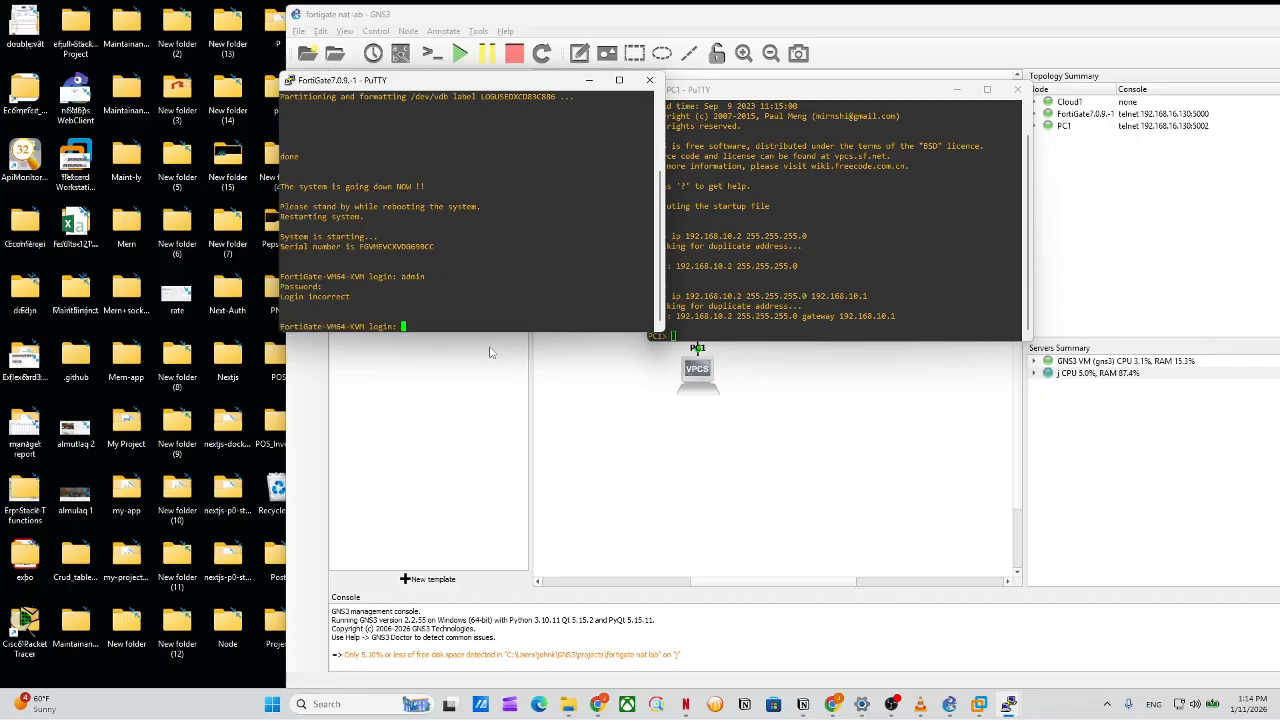
{"action": "type", "text": "admin"}
{"action": "key", "text": "Return"}
{"action": "key", "text": "Return"}
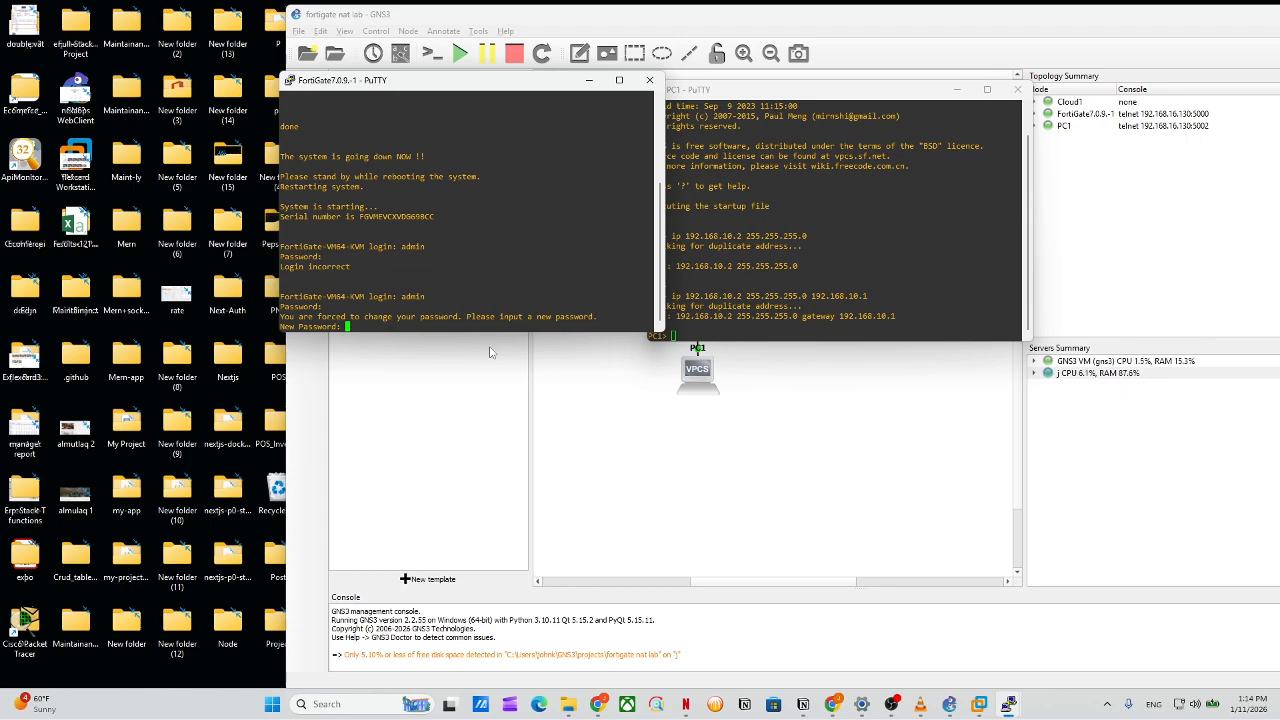
{"action": "key", "text": "Return"}
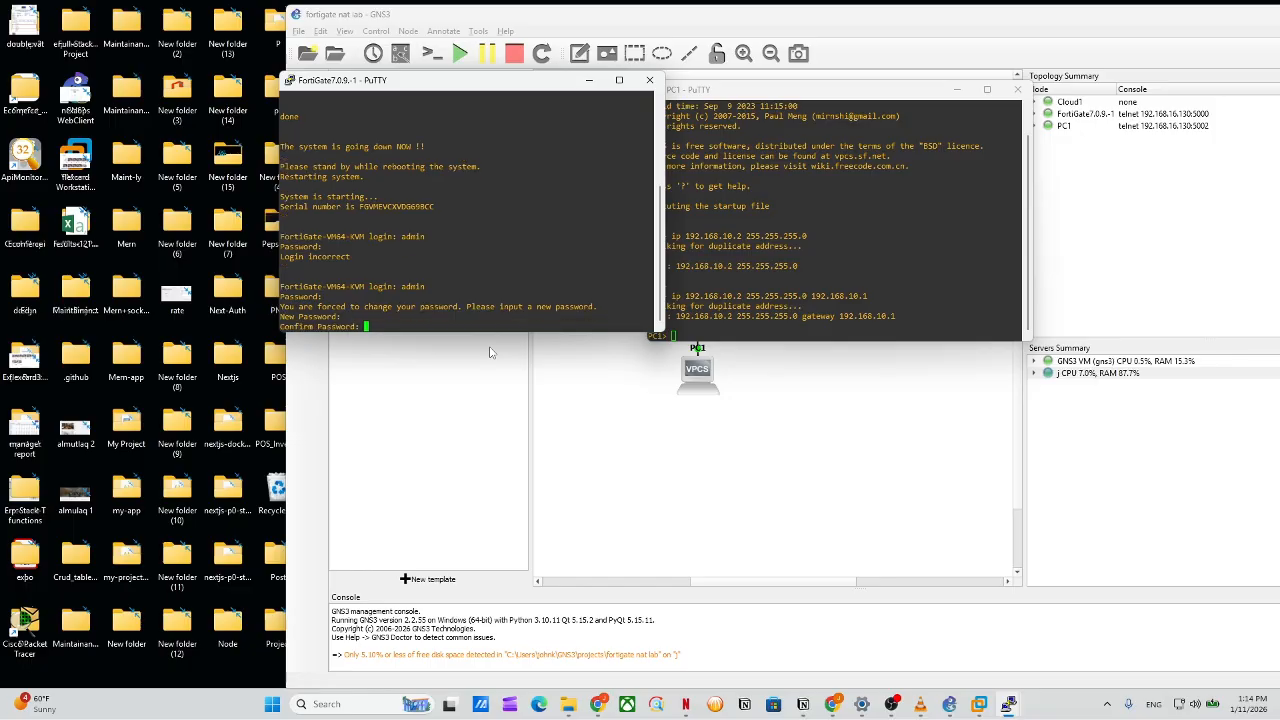
{"action": "key", "text": "Return"}
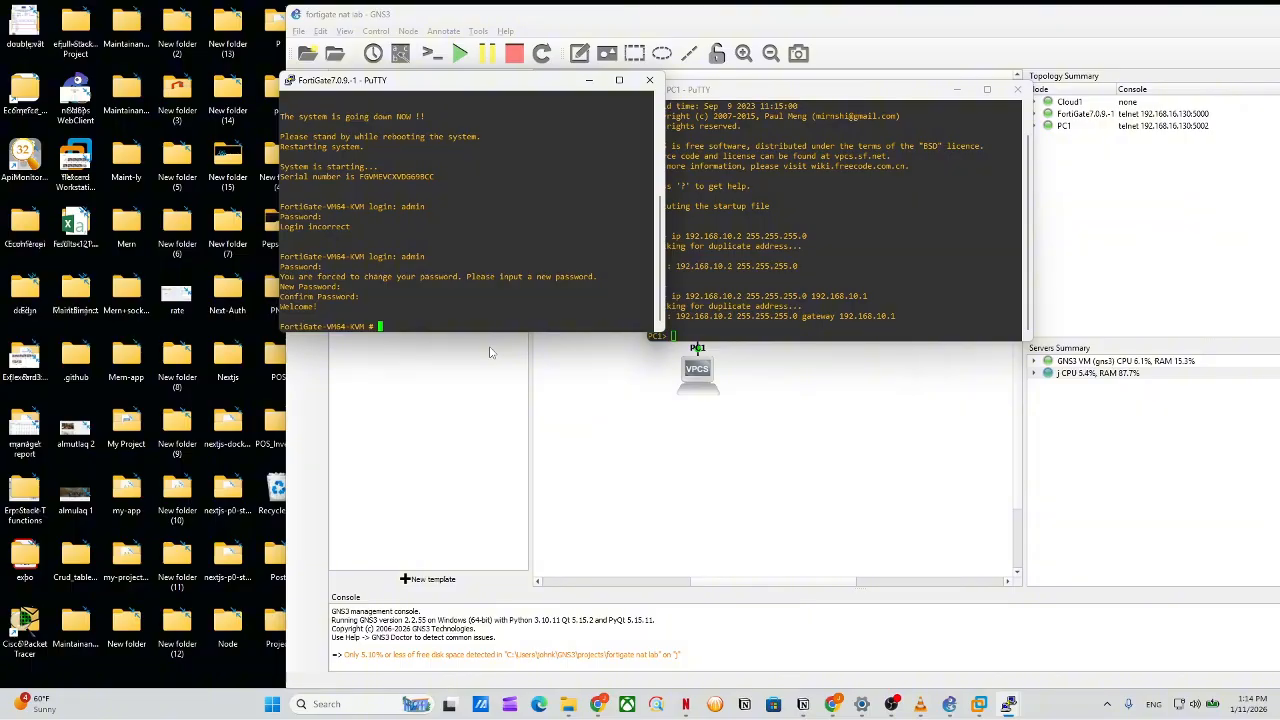
Enter config sys int, edit port2 and list its current settings.
{"action": "type", "text": "config sys int"}
{"action": "key", "text": "Return"}
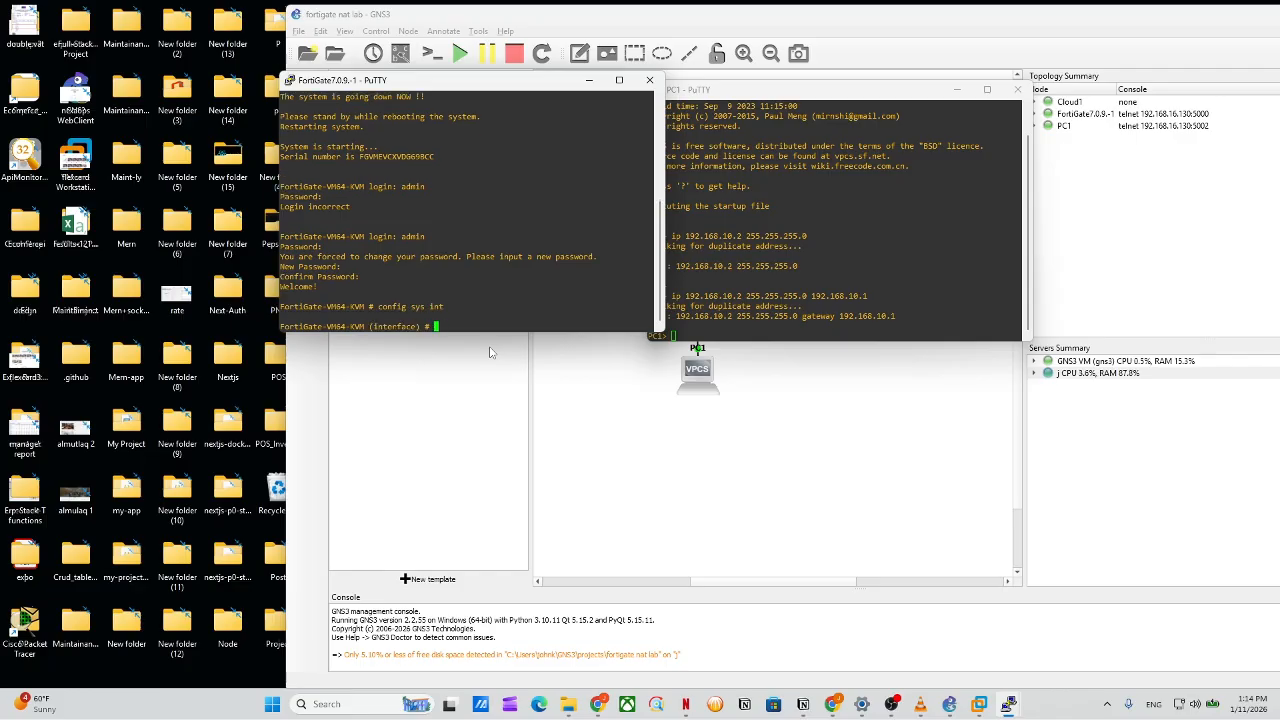
{"action": "type", "text": "edit port2"}
{"action": "key", "text": "Return"}
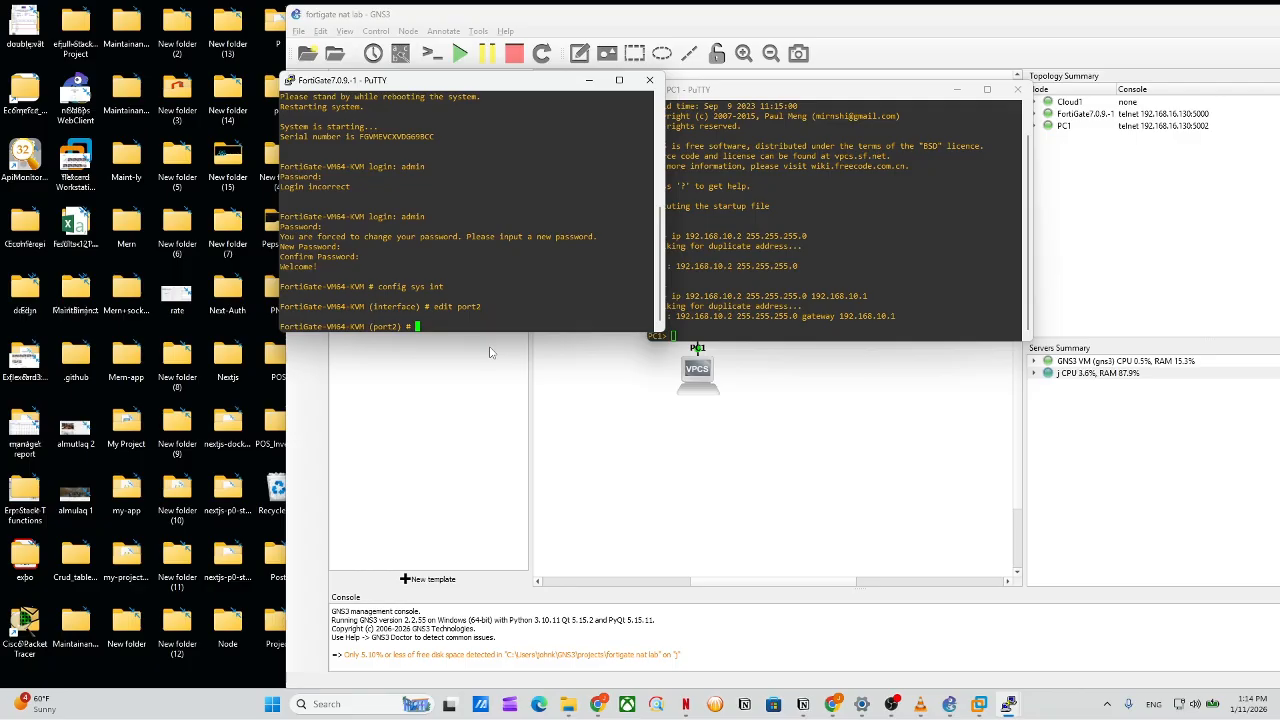
{"action": "type", "text": "get"}
{"action": "key", "text": "Return"}
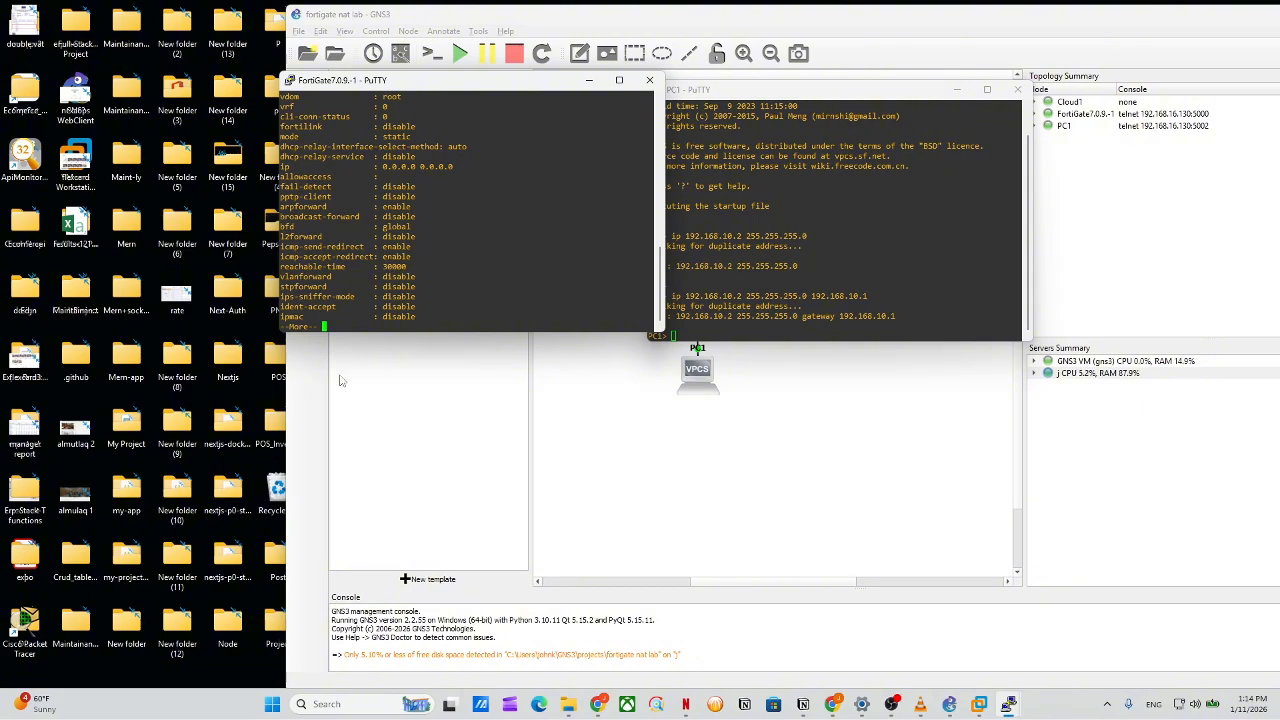
{"action": "key", "text": "Return"}
{"action": "key", "text": "Return"}
{"action": "key", "text": "Return"}
{"action": "key", "text": "Return"}
{"action": "key", "text": "Return"}
{"action": "key", "text": "Return"}
{"action": "key", "text": "Return"}
{"action": "key", "text": "Return"}
{"action": "key", "text": "Return"}
{"action": "key", "text": "Return"}
{"action": "key", "text": "Return"}
{"action": "key", "text": "Return"}
{"action": "key", "text": "Return"}
{"action": "key", "text": "Return"}
{"action": "key", "text": "Return"}
{"action": "key", "text": "Return"}
{"action": "key", "text": "Return"}
{"action": "key", "text": "Return"}
{"action": "key", "text": "Return"}
{"action": "key", "text": "Return"}
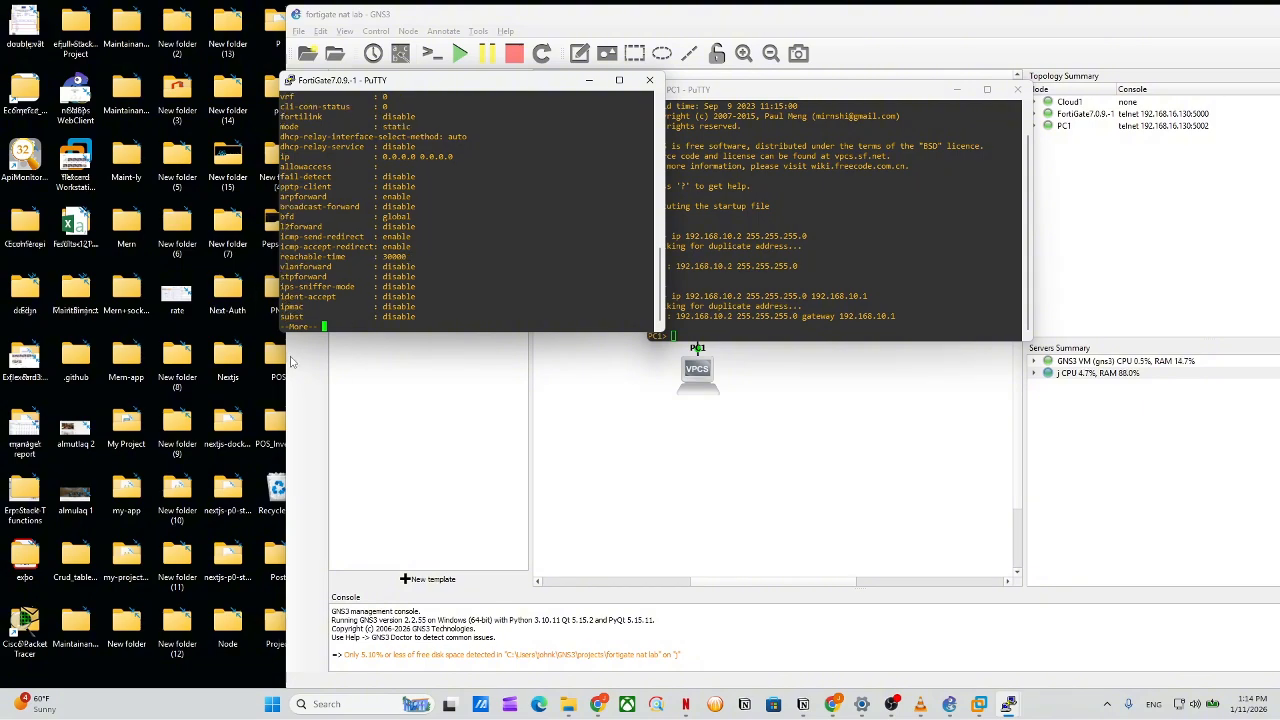
{"action": "key", "text": "Return"}
{"action": "key", "text": "Return"}
{"action": "key", "text": "Return"}
{"action": "key", "text": "Return"}
{"action": "key", "text": "Return"}
{"action": "key", "text": "Return"}
{"action": "key", "text": "Return"}
{"action": "key", "text": "Return"}
{"action": "key", "text": "Return"}
{"action": "key", "text": "Return"}
{"action": "key", "text": "Return"}
{"action": "key", "text": "Return"}
{"action": "key", "text": "Return"}
{"action": "key", "text": "Return"}
{"action": "key", "text": "Return"}
{"action": "key", "text": "Return"}
{"action": "key", "text": "Return"}
{"action": "key", "text": "Return"}
{"action": "key", "text": "Return"}
{"action": "key", "text": "Return"}
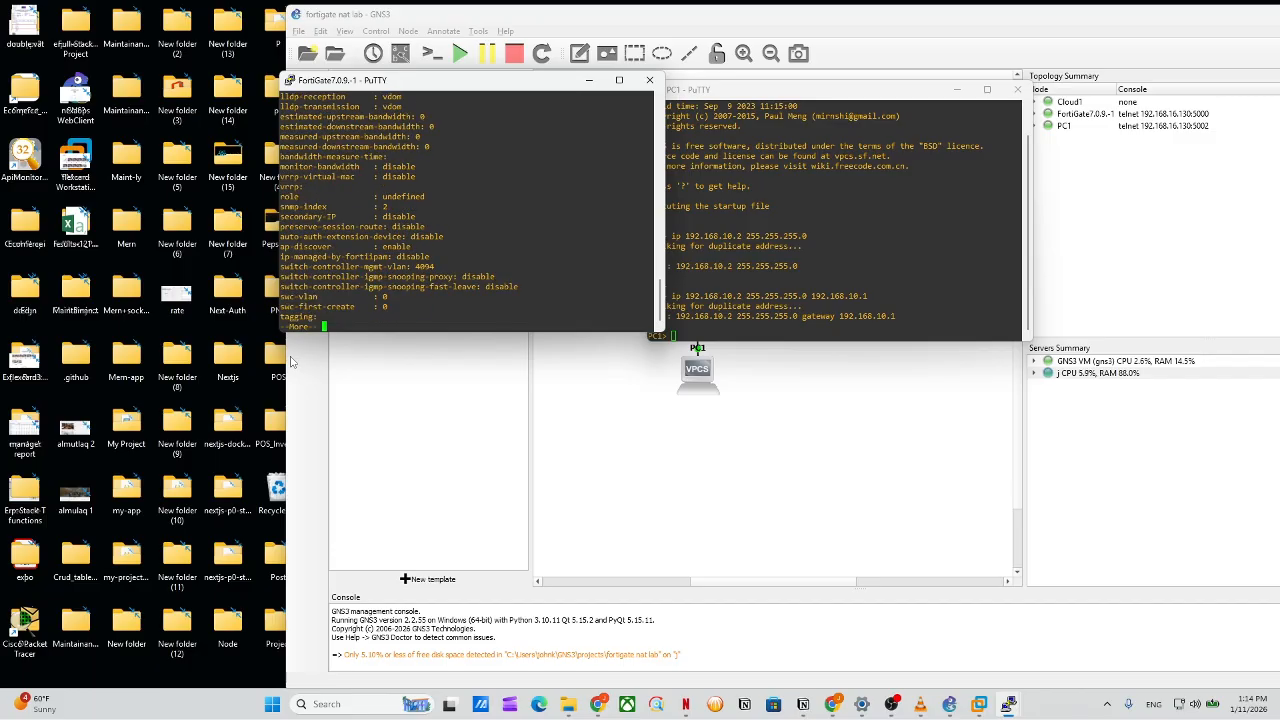
Set port2's IP to 192.168.10.1 255.255.255.0 and verify it with get.
{"action": "type", "text": "set ip "}
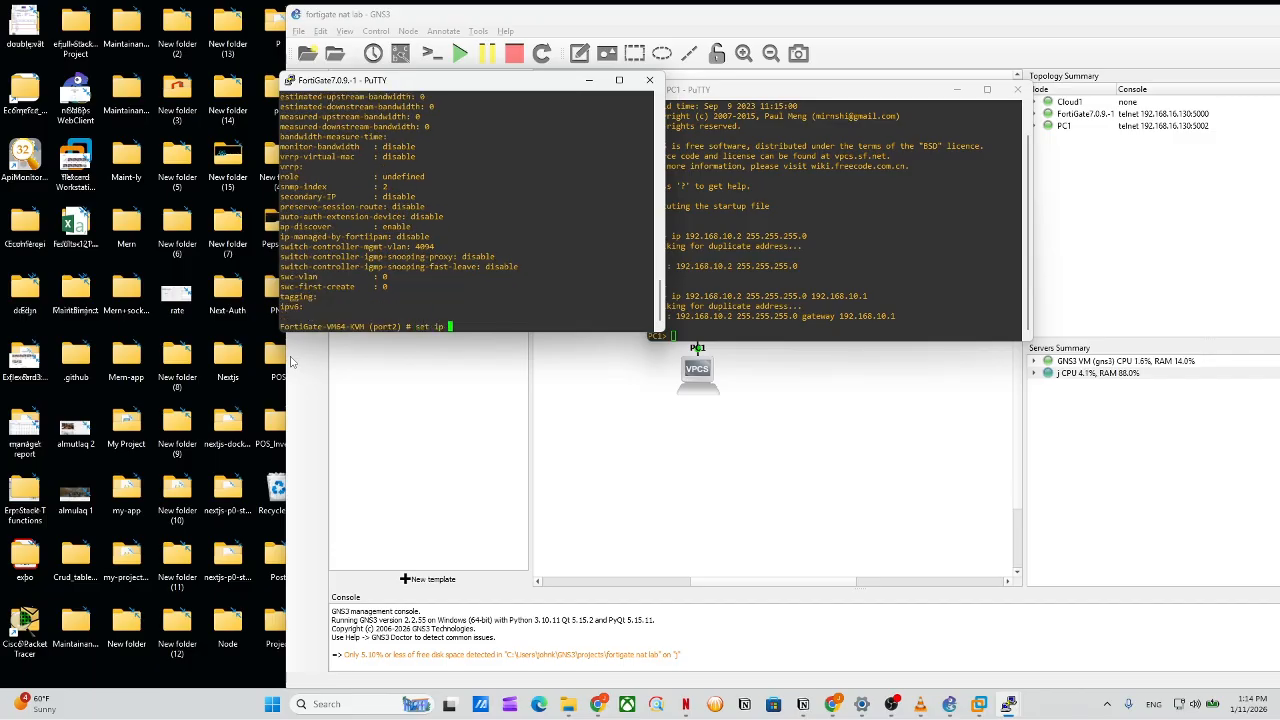
{"action": "type", "text": "192.168.10.1 255.255.255.0"}
{"action": "key", "text": "Return"}
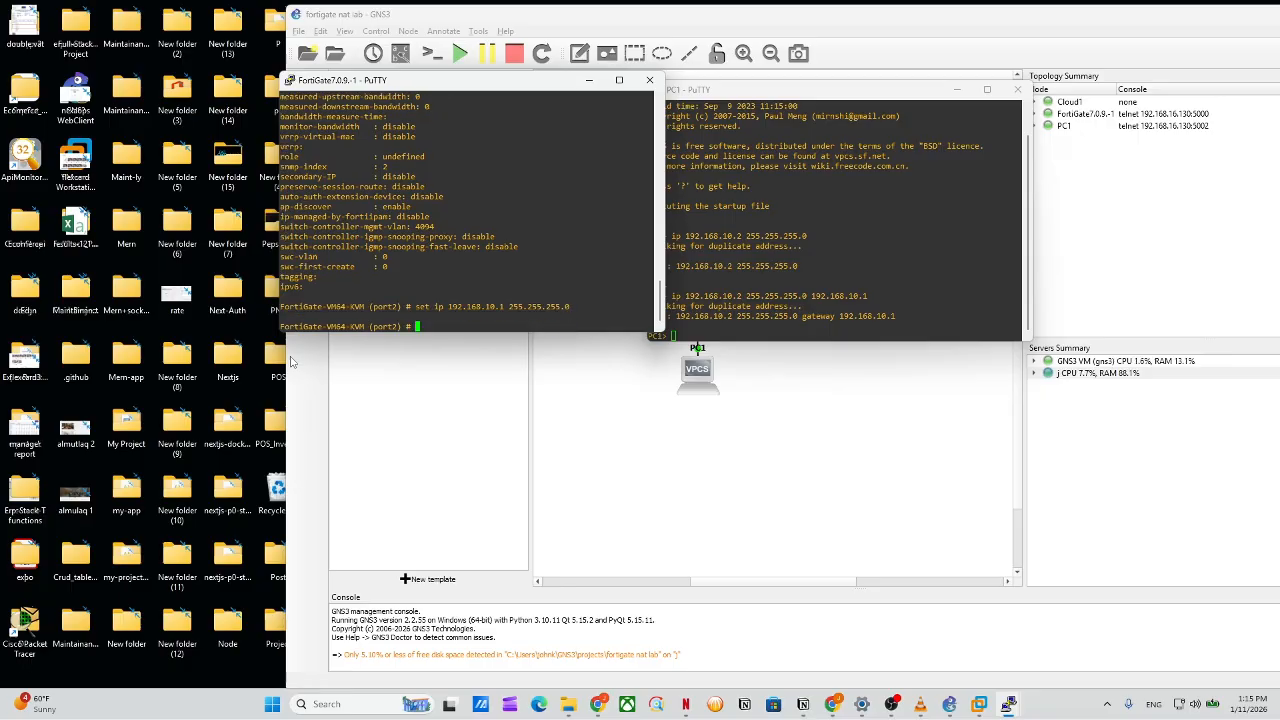
{"action": "key", "text": "Up"}
{"action": "key", "text": "BackSpace"}
{"action": "key", "text": "BackSpace"}
{"action": "key", "text": "BackSpace"}
{"action": "key", "text": "BackSpace"}
{"action": "key", "text": "BackSpace"}
{"action": "key", "text": "BackSpace"}
{"action": "key", "text": "BackSpace"}
{"action": "key", "text": "BackSpace"}
{"action": "key", "text": "BackSpace"}
{"action": "key", "text": "BackSpace"}
{"action": "key", "text": "BackSpace"}
{"action": "key", "text": "BackSpace"}
{"action": "key", "text": "BackSpace"}
{"action": "key", "text": "BackSpace"}
{"action": "key", "text": "BackSpace"}
{"action": "key", "text": "BackSpace"}
{"action": "key", "text": "BackSpace"}
{"action": "key", "text": "BackSpace"}
{"action": "key", "text": "BackSpace"}
{"action": "key", "text": "BackSpace"}
{"action": "key", "text": "BackSpace"}
{"action": "key", "text": "BackSpace"}
{"action": "key", "text": "BackSpace"}
{"action": "key", "text": "BackSpace"}
{"action": "key", "text": "BackSpace"}
{"action": "key", "text": "BackSpace"}
{"action": "key", "text": "BackSpace"}
{"action": "key", "text": "BackSpace"}
{"action": "key", "text": "BackSpace"}
{"action": "key", "text": "BackSpace"}
{"action": "key", "text": "BackSpace"}
{"action": "key", "text": "BackSpace"}
{"action": "key", "text": "BackSpace"}
{"action": "type", "text": "get"}
{"action": "key", "text": "Return"}
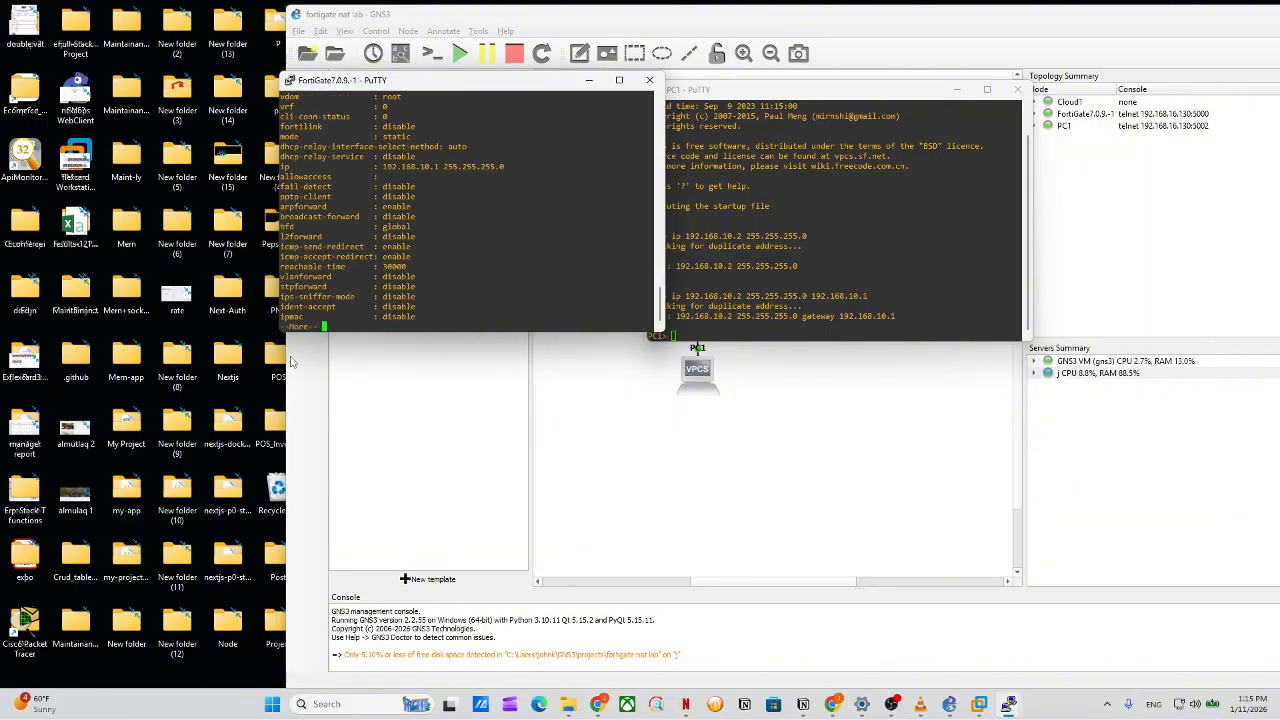
{"action": "key", "text": "space"}
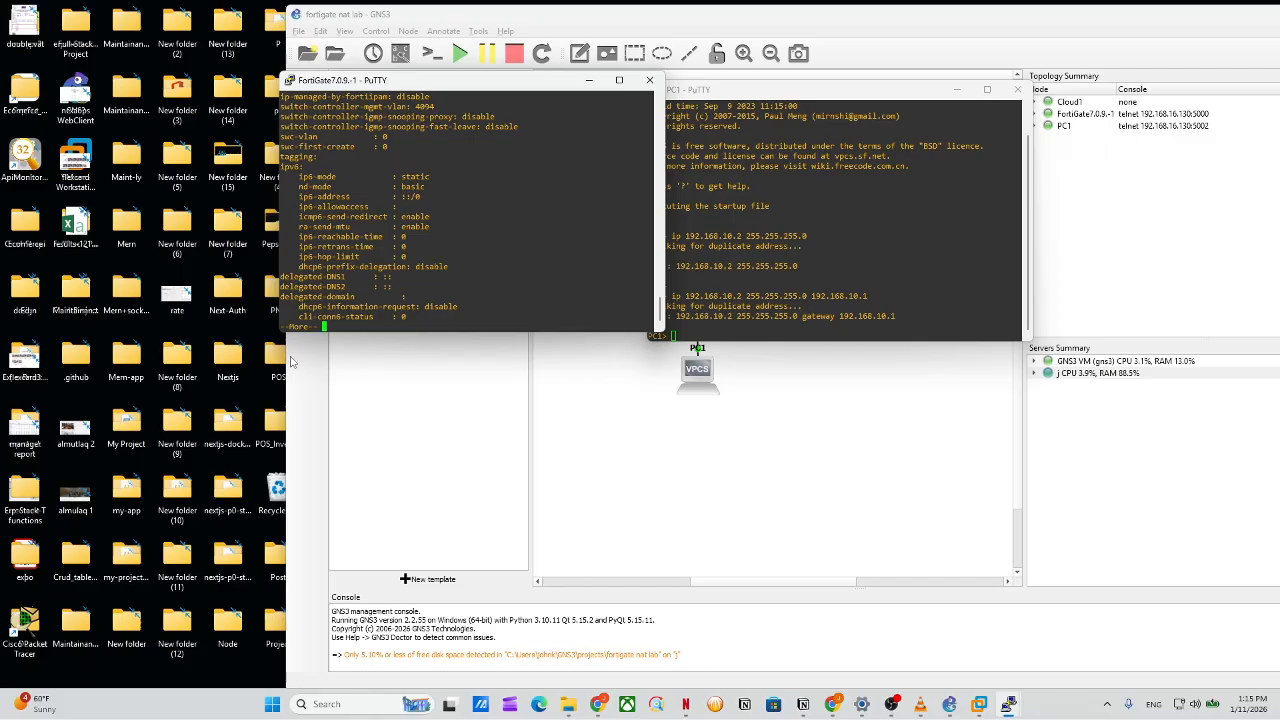
{"action": "key", "text": "space"}
{"action": "type", "text": "a"}
{"action": "key", "text": "BackSpace"}
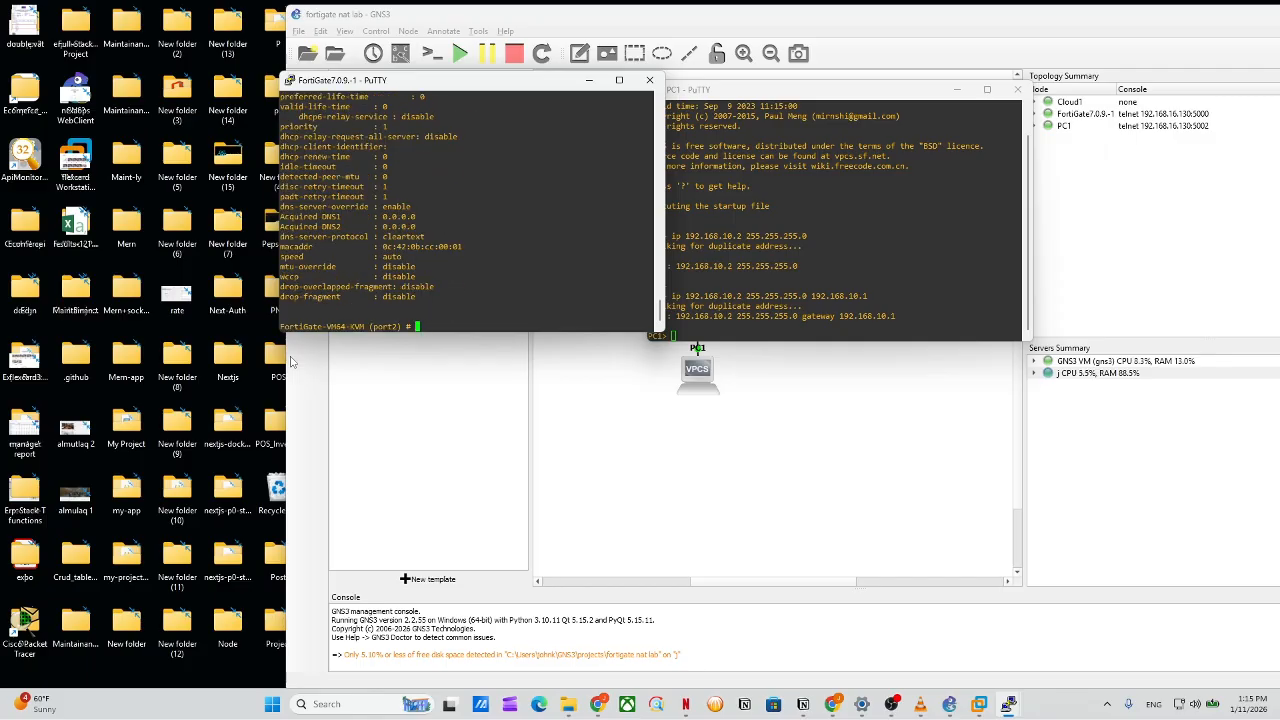
Review the port2 settings output and enter set allowaccess ping.
{"action": "scroll", "coordinate": [430, 181], "scroll_direction": "up", "scroll_amount": 5}
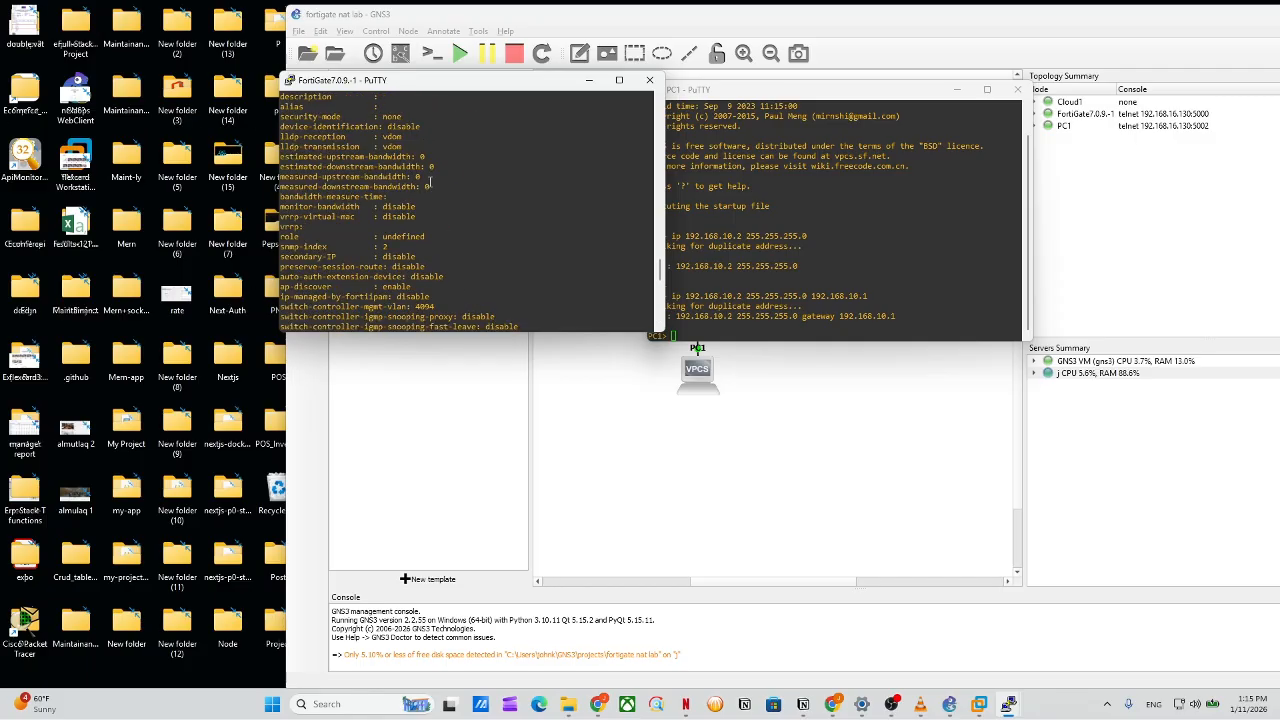
{"action": "scroll", "coordinate": [450, 262], "scroll_direction": "down", "scroll_amount": 4}
{"action": "scroll", "coordinate": [454, 205], "scroll_direction": "down", "scroll_amount": 10}
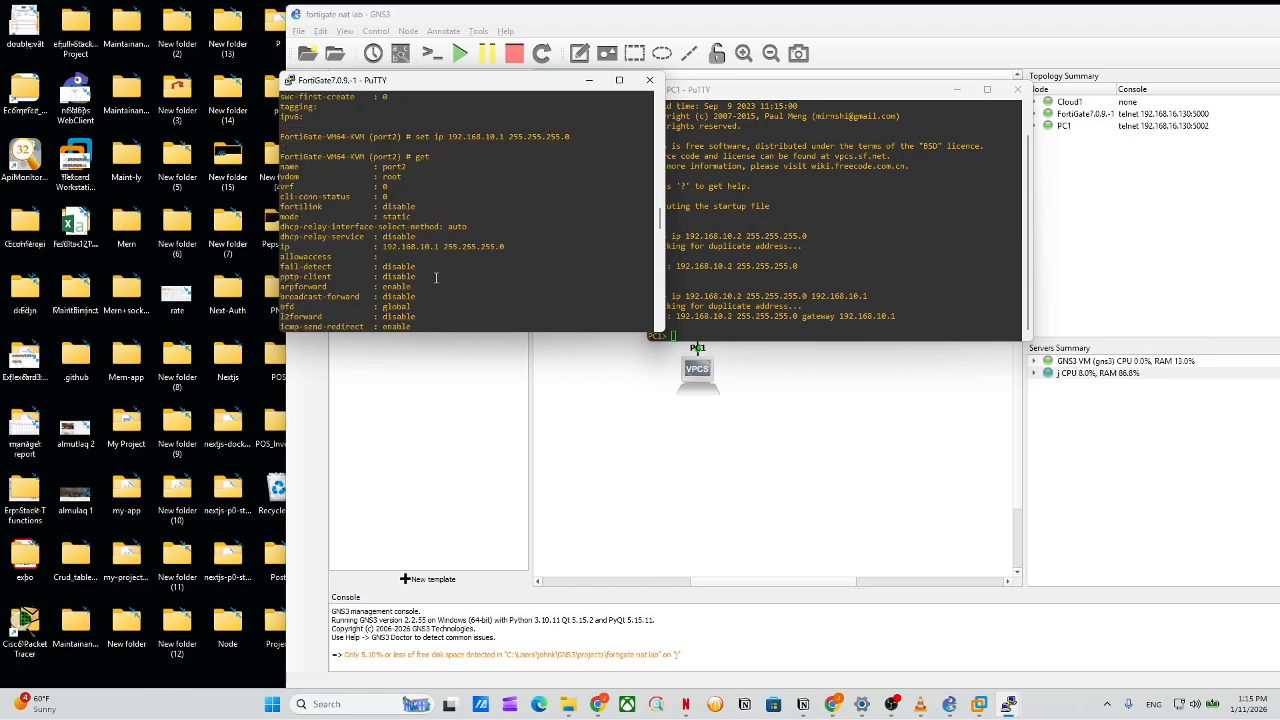
{"action": "scroll", "coordinate": [438, 274], "scroll_direction": "down", "scroll_amount": 4}
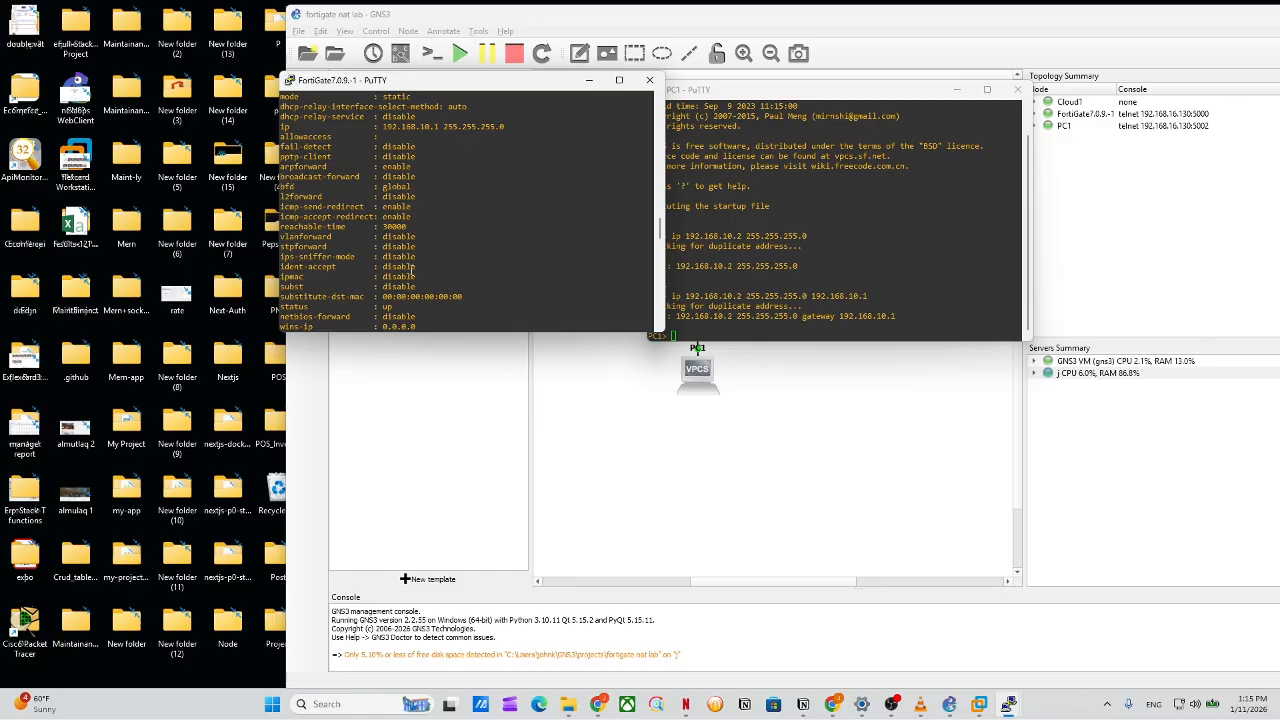
{"action": "scroll", "coordinate": [420, 271], "scroll_direction": "down", "scroll_amount": 4}
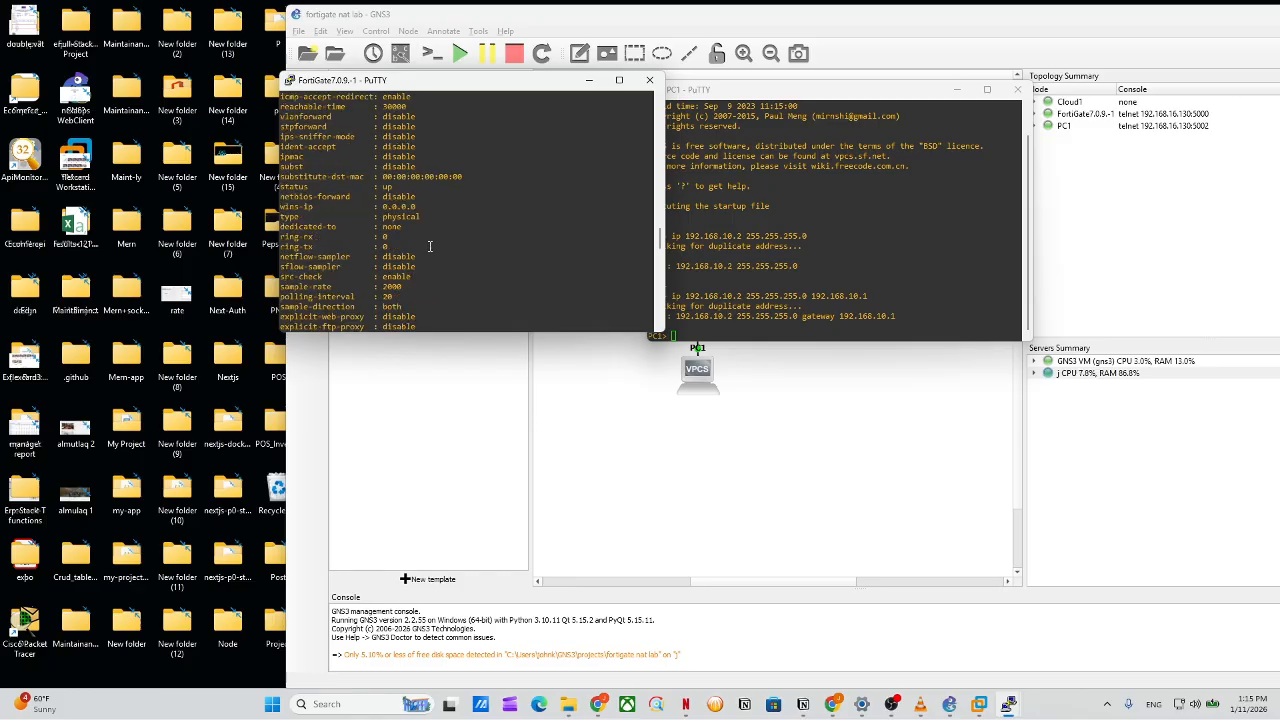
{"action": "scroll", "coordinate": [431, 246], "scroll_direction": "up", "scroll_amount": 4}
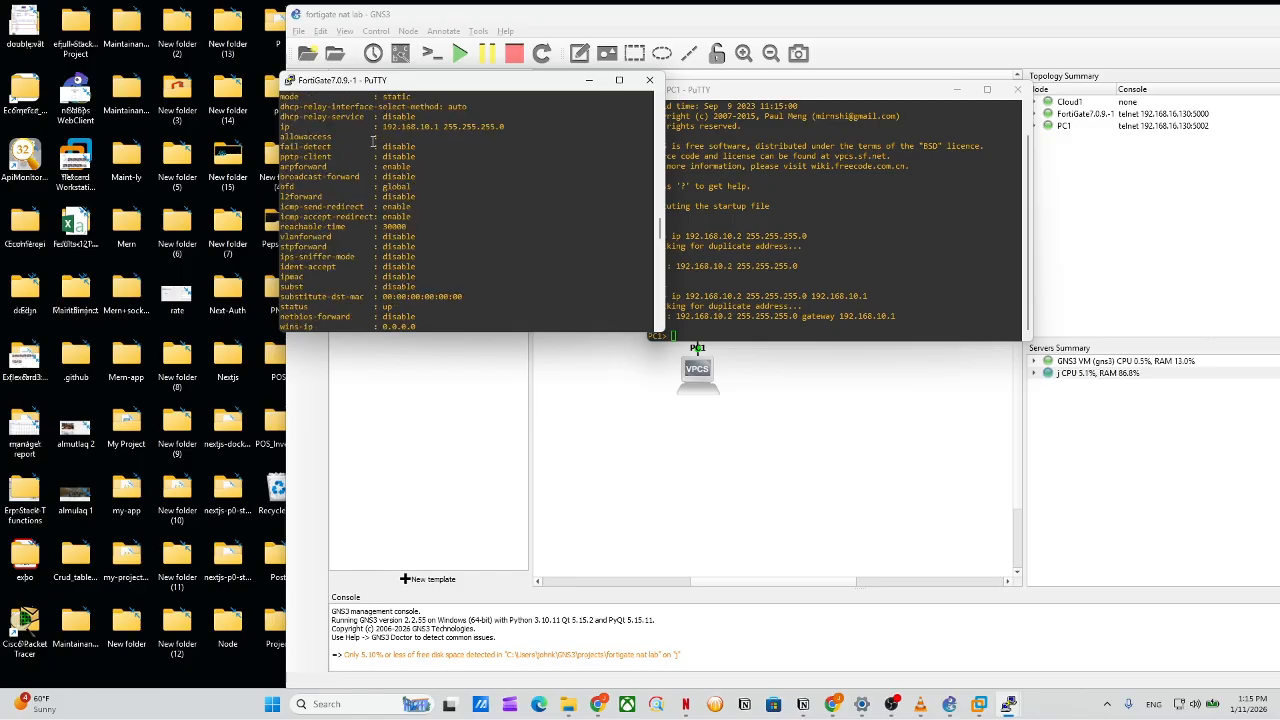
{"action": "scroll", "coordinate": [440, 260], "scroll_direction": "down", "scroll_amount": 8}
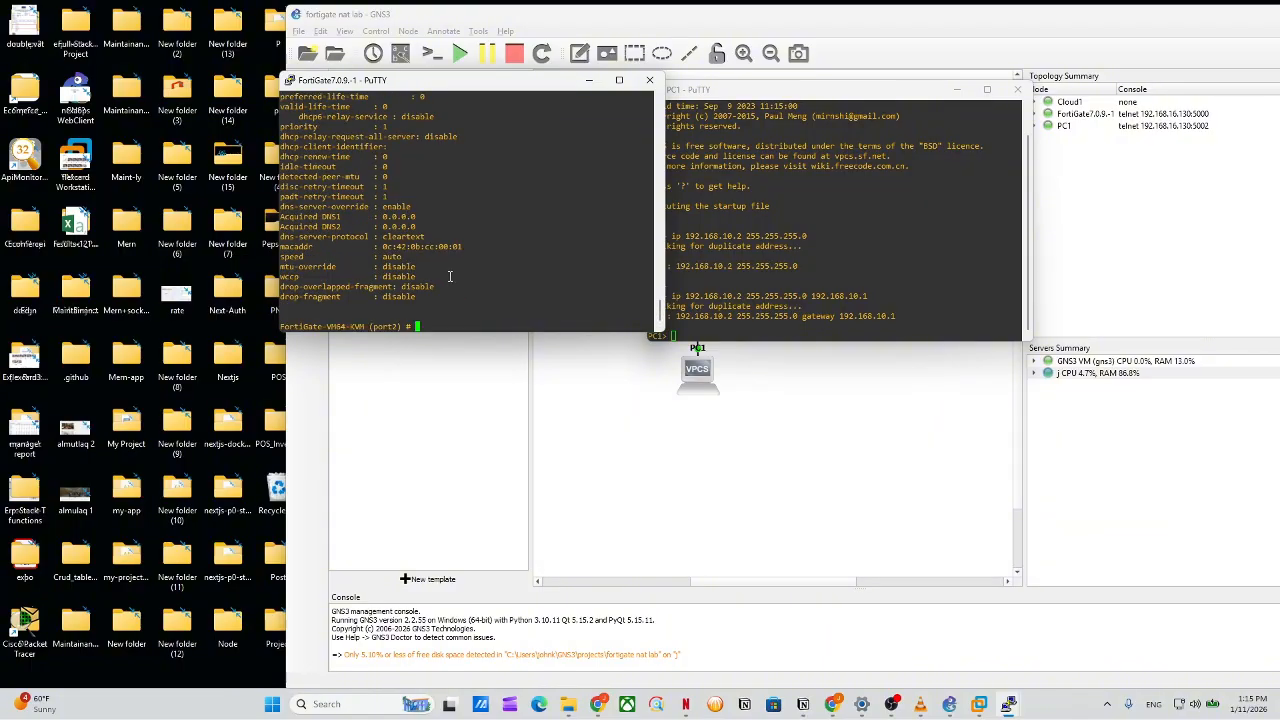
{"action": "type", "text": "set allowaccess ping"}
Apply allowaccess ping on port2 and end the interface configuration.
{"action": "key", "text": "Return"}
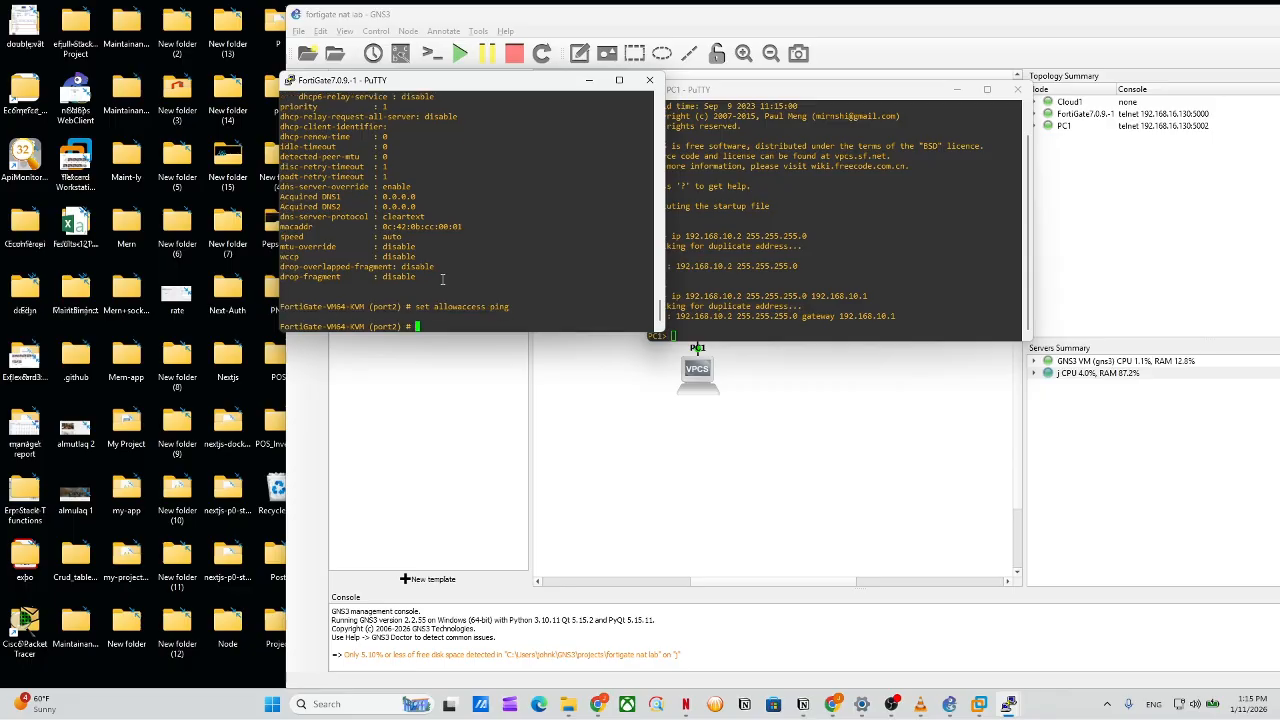
{"action": "type", "text": "end"}
{"action": "key", "text": "Return"}
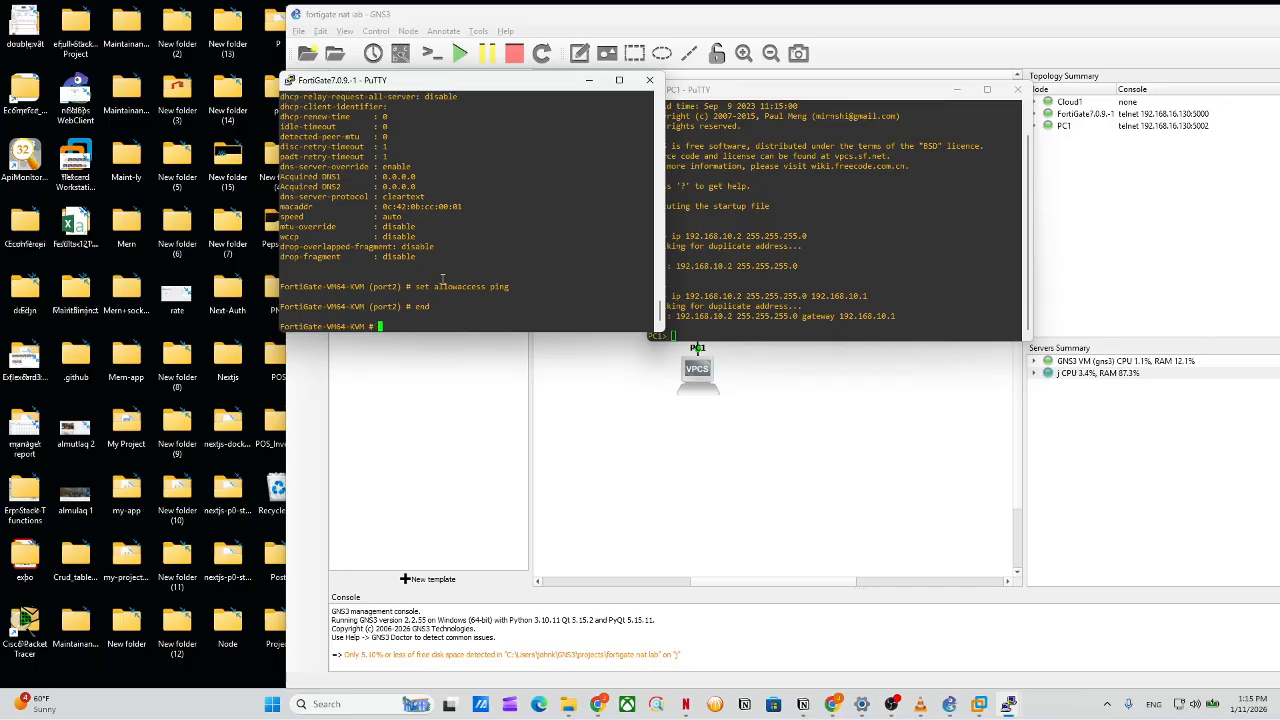
Inspect port1's settings, DHCP address 192.168.1.139 with ping, https, ssh, http allowed, then end.
{"action": "type", "text": "config sys int"}
{"action": "key", "text": "Return"}
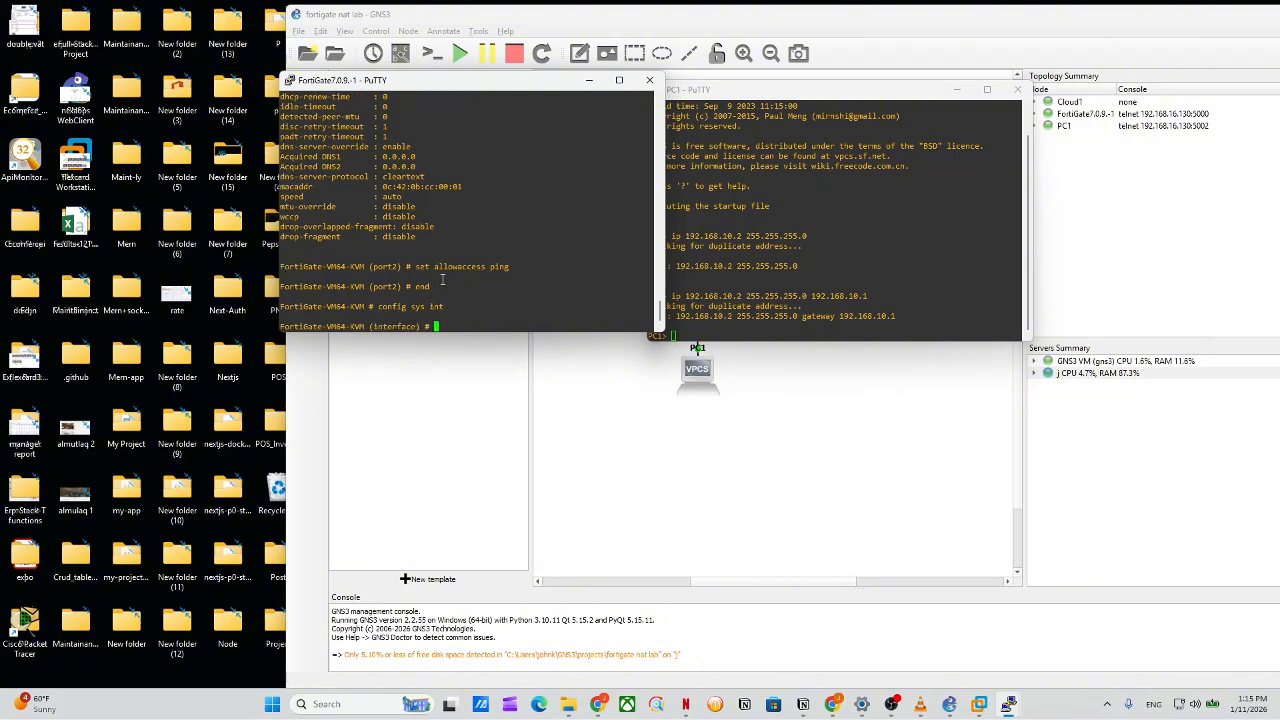
{"action": "type", "text": "edit port1"}
{"action": "key", "text": "Return"}
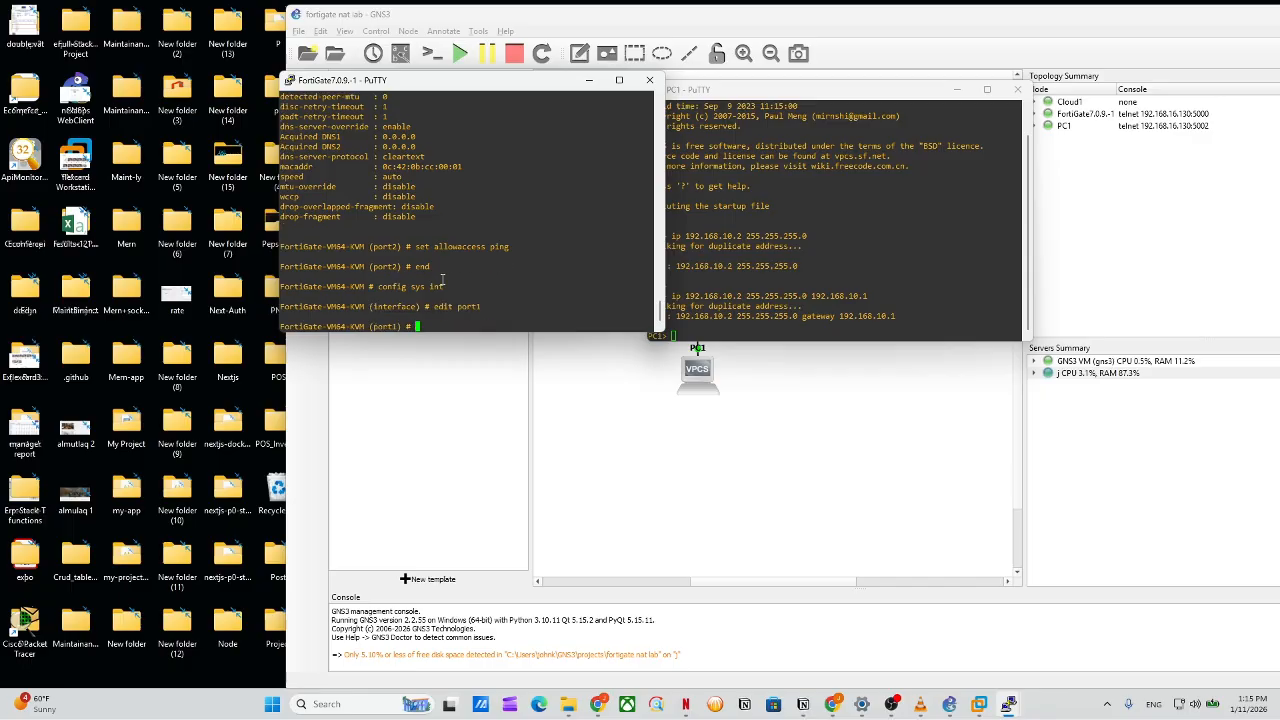
{"action": "type", "text": "get"}
{"action": "key", "text": "Return"}
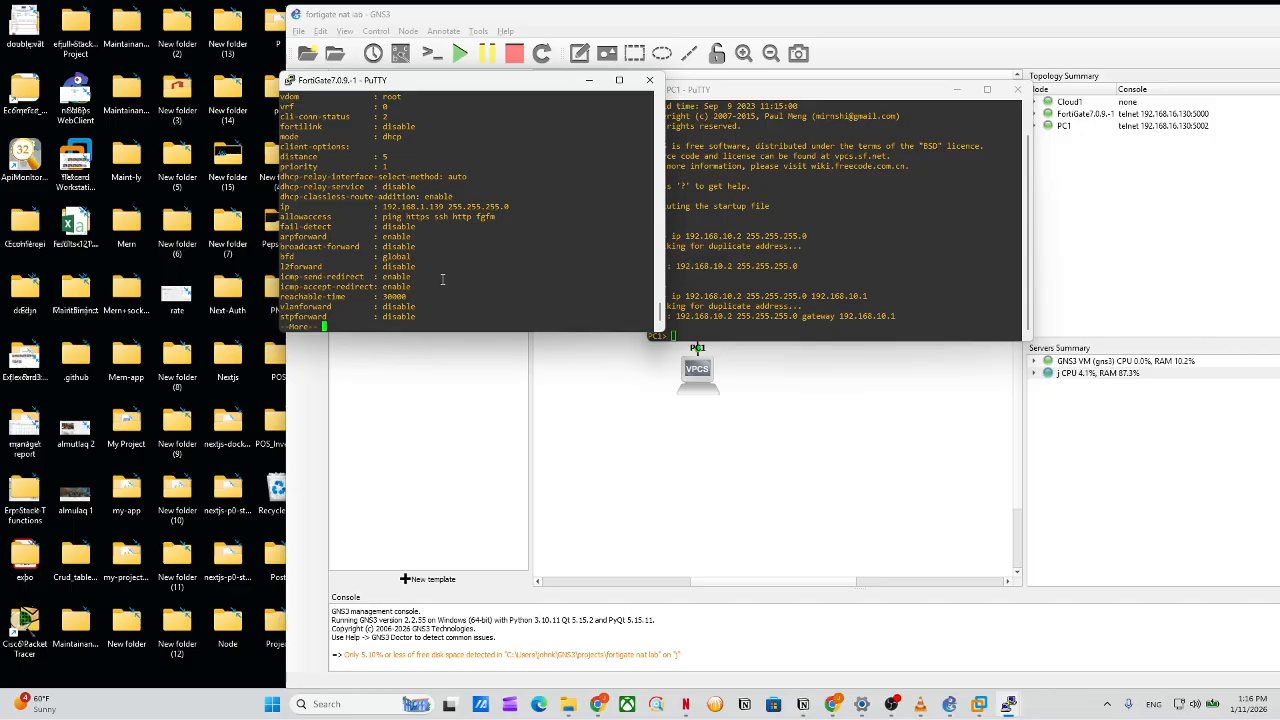
{"action": "key", "text": "Return"}
{"action": "key", "text": "Return"}
{"action": "key", "text": "Return"}
{"action": "key", "text": "Return"}
{"action": "key", "text": "Return"}
{"action": "key", "text": "Return"}
{"action": "key", "text": "Return"}
{"action": "key", "text": "Return"}
{"action": "key", "text": "Return"}
{"action": "key", "text": "Return"}
{"action": "key", "text": "Return"}
{"action": "key", "text": "Return"}
{"action": "key", "text": "Return"}
{"action": "key", "text": "Return"}
{"action": "key", "text": "Return"}
{"action": "key", "text": "Return"}
{"action": "key", "text": "Return"}
{"action": "key", "text": "Return"}
{"action": "key", "text": "Return"}
{"action": "key", "text": "Return"}
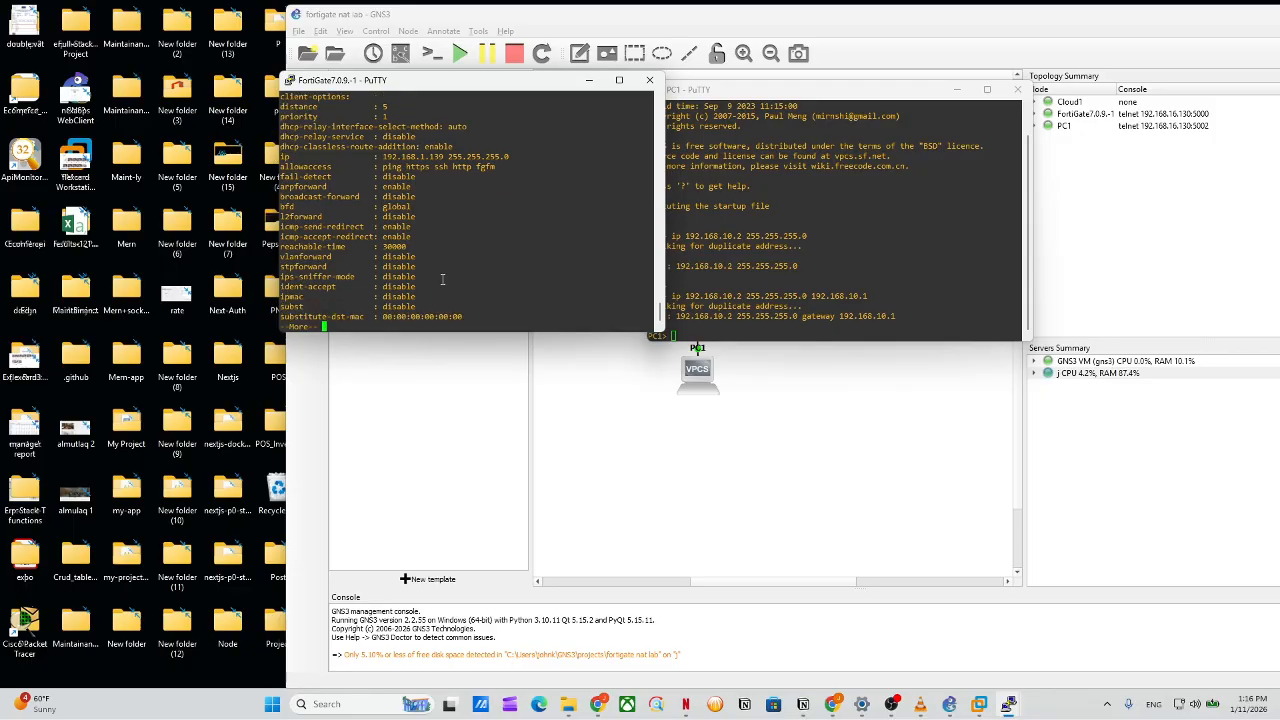
{"action": "key", "text": "Return"}
{"action": "key", "text": "Return"}
{"action": "key", "text": "Return"}
{"action": "key", "text": "Return"}
{"action": "key", "text": "Return"}
{"action": "key", "text": "Return"}
{"action": "key", "text": "Return"}
{"action": "key", "text": "Return"}
{"action": "key", "text": "Return"}
{"action": "key", "text": "Return"}
{"action": "key", "text": "Return"}
{"action": "key", "text": "Return"}
{"action": "key", "text": "Return"}
{"action": "key", "text": "Return"}
{"action": "key", "text": "Return"}
{"action": "key", "text": "Return"}
{"action": "key", "text": "Return"}
{"action": "key", "text": "Return"}
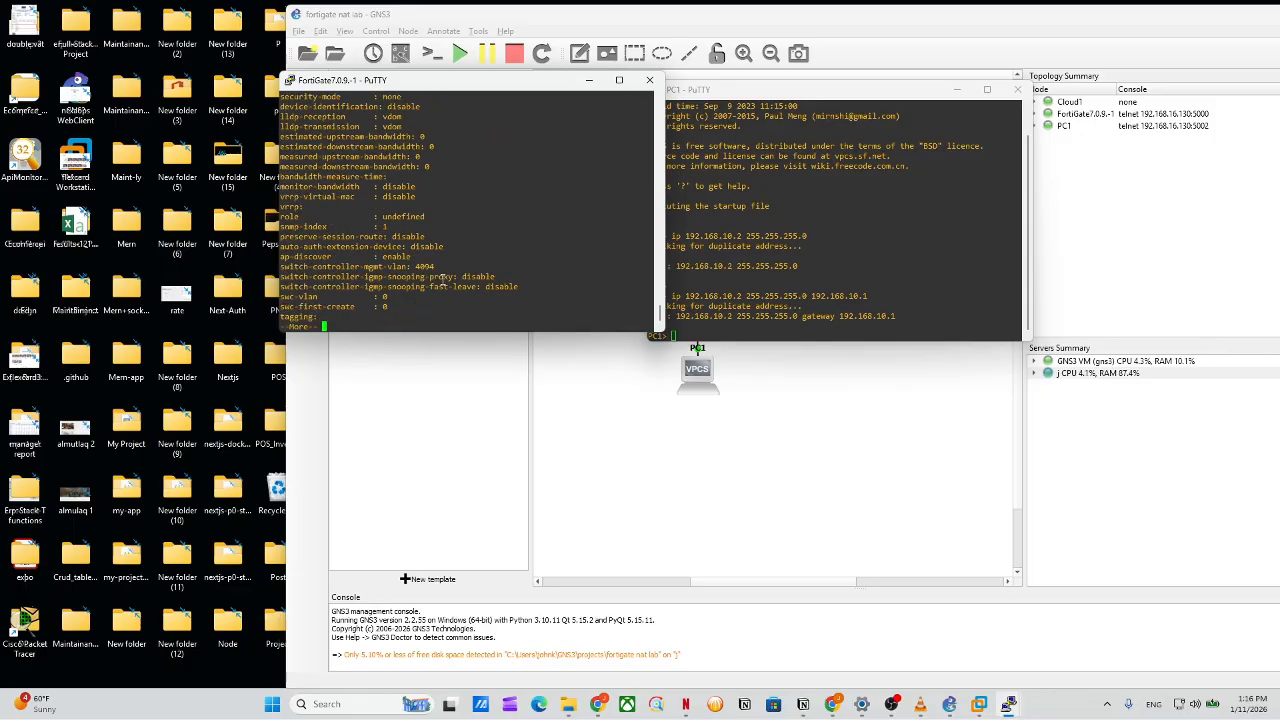
{"action": "key", "text": "space"}
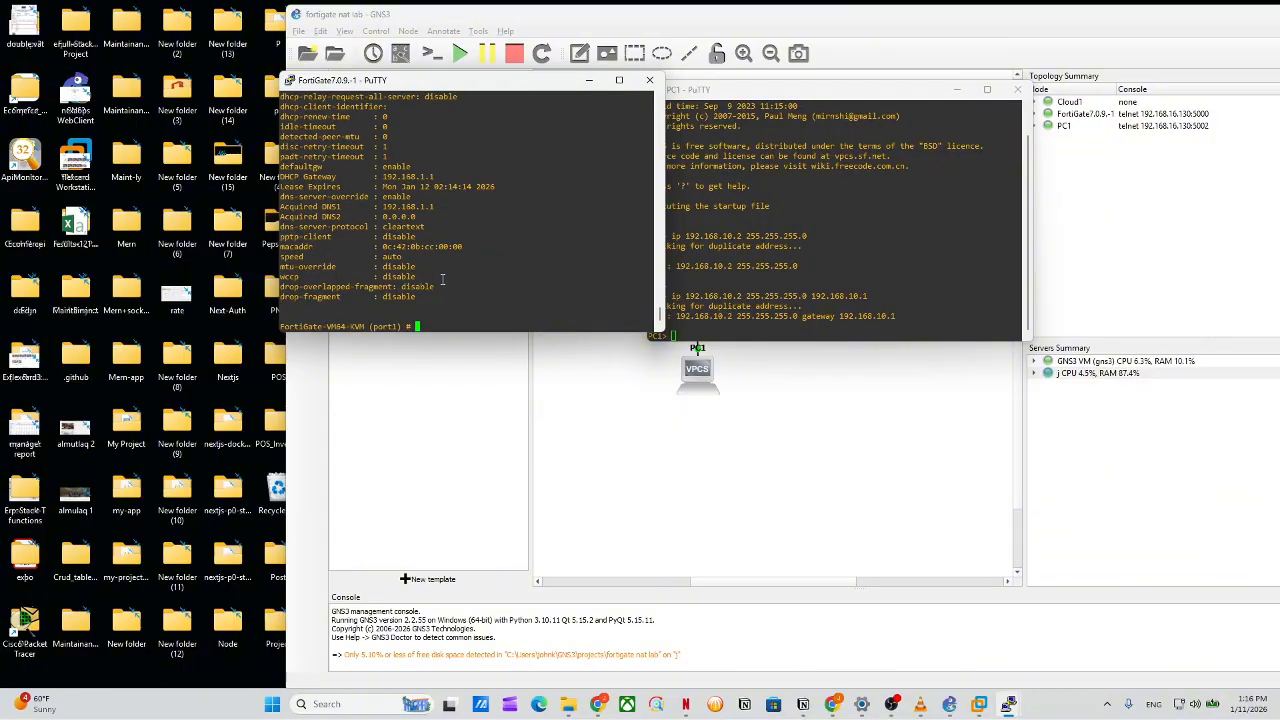
{"action": "type", "text": "end"}
{"action": "key", "text": "Return"}
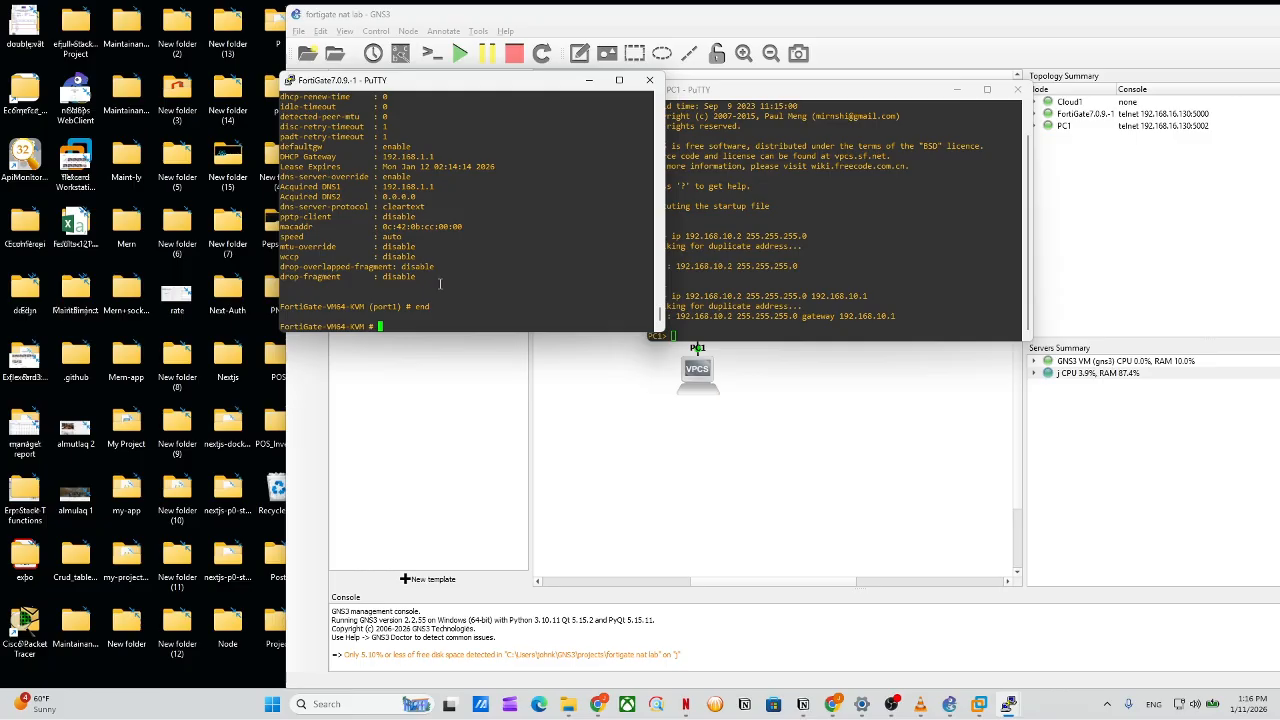
Open Chrome in a smaller window and browse to 192.168.1.139.
{"action": "left_click_drag", "start_coordinate": [832, 89], "coordinate": [345, 83]}
{"action": "left_click", "coordinate": [838, 711]}
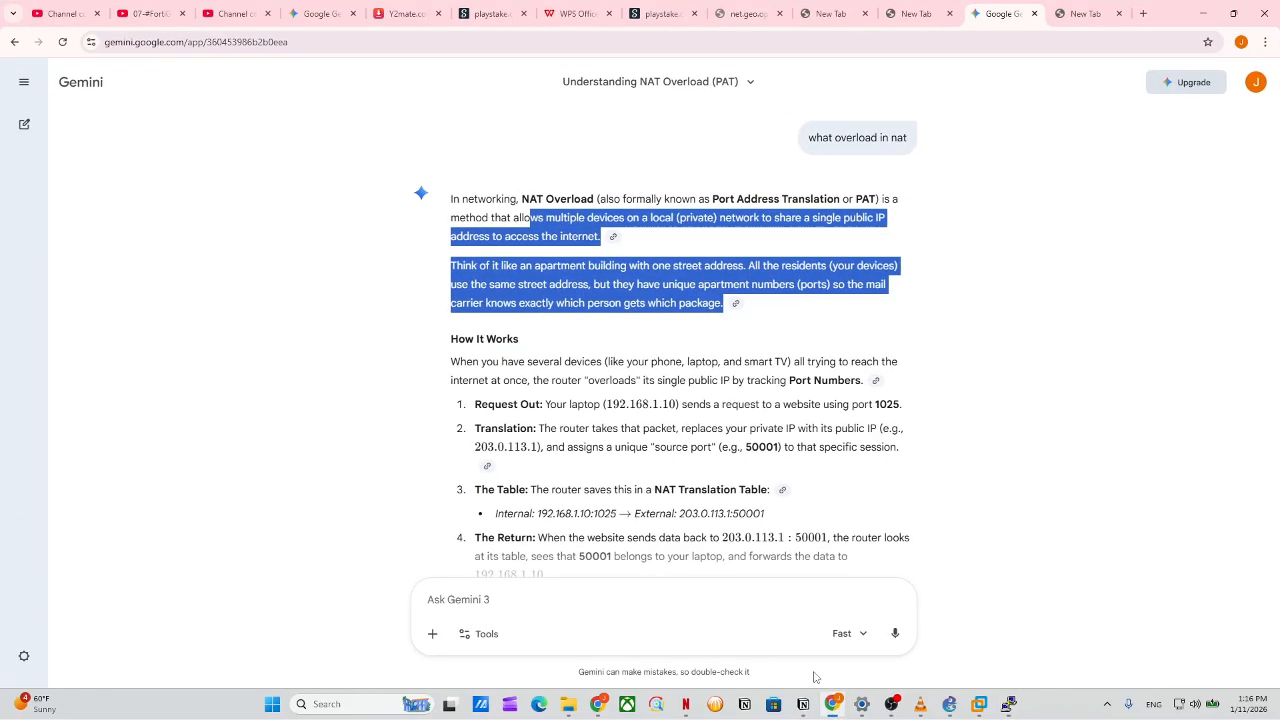
{"action": "left_click", "coordinate": [1146, 14]}
{"action": "left_click_drag", "start_coordinate": [1167, 14], "coordinate": [909, 210]}
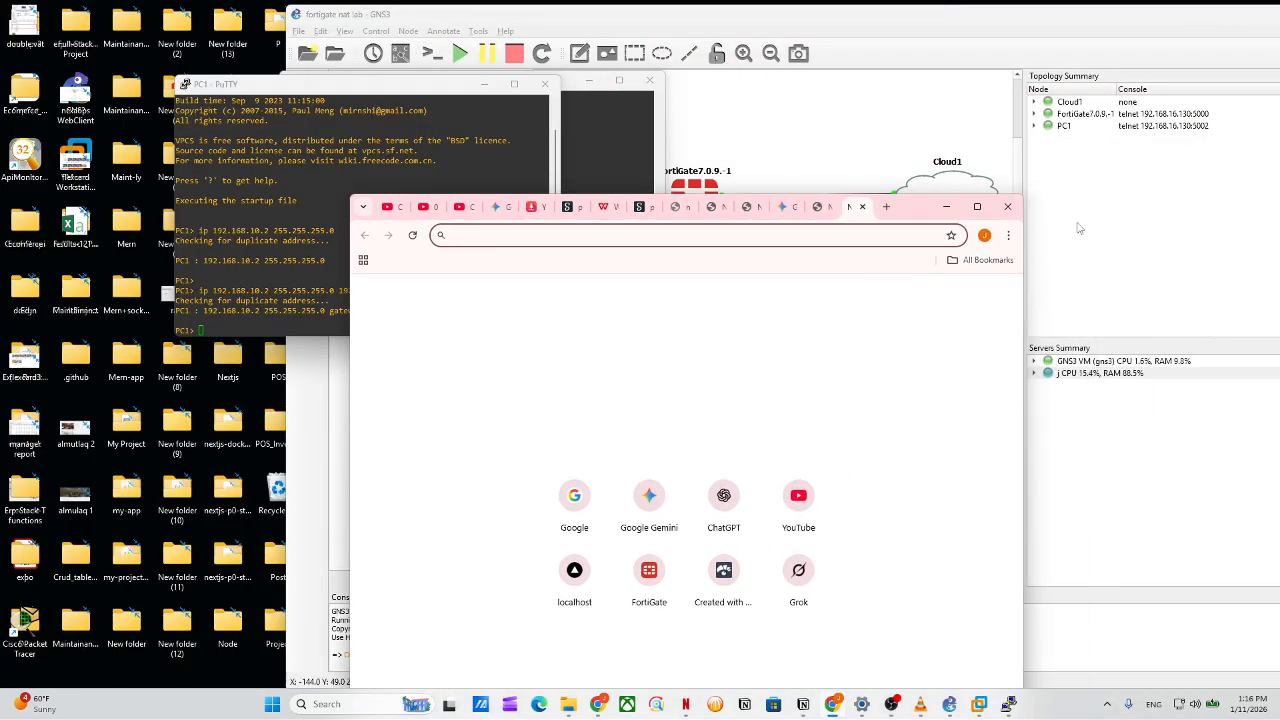
{"action": "left_click", "coordinate": [1008, 235]}
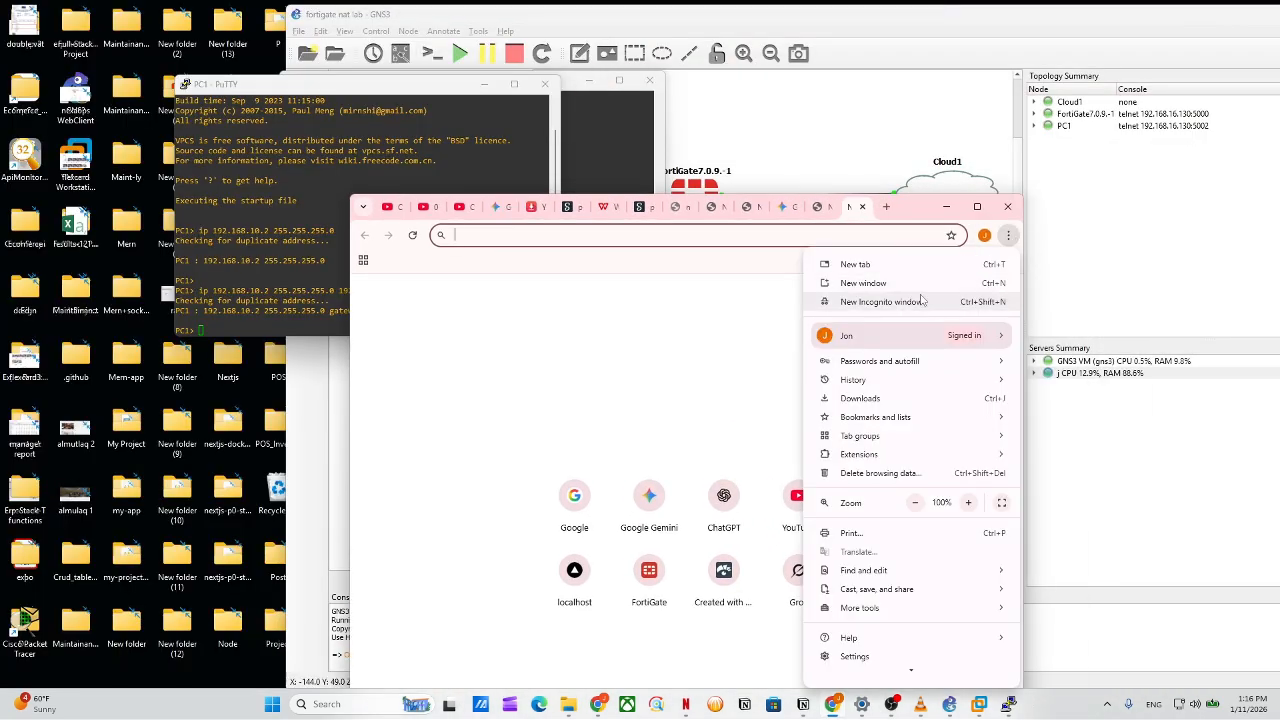
{"action": "left_click", "coordinate": [801, 234]}
{"action": "type", "text": "192"}
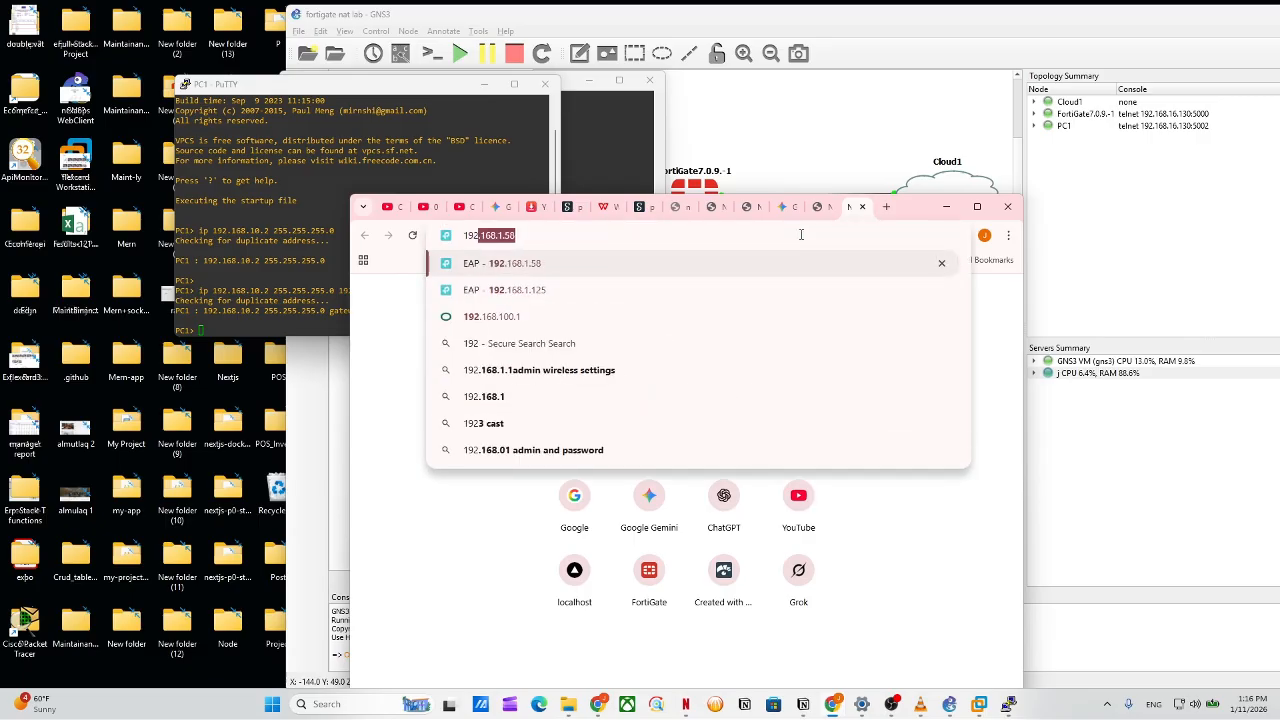
{"action": "type", "text": ".168.1.133="}
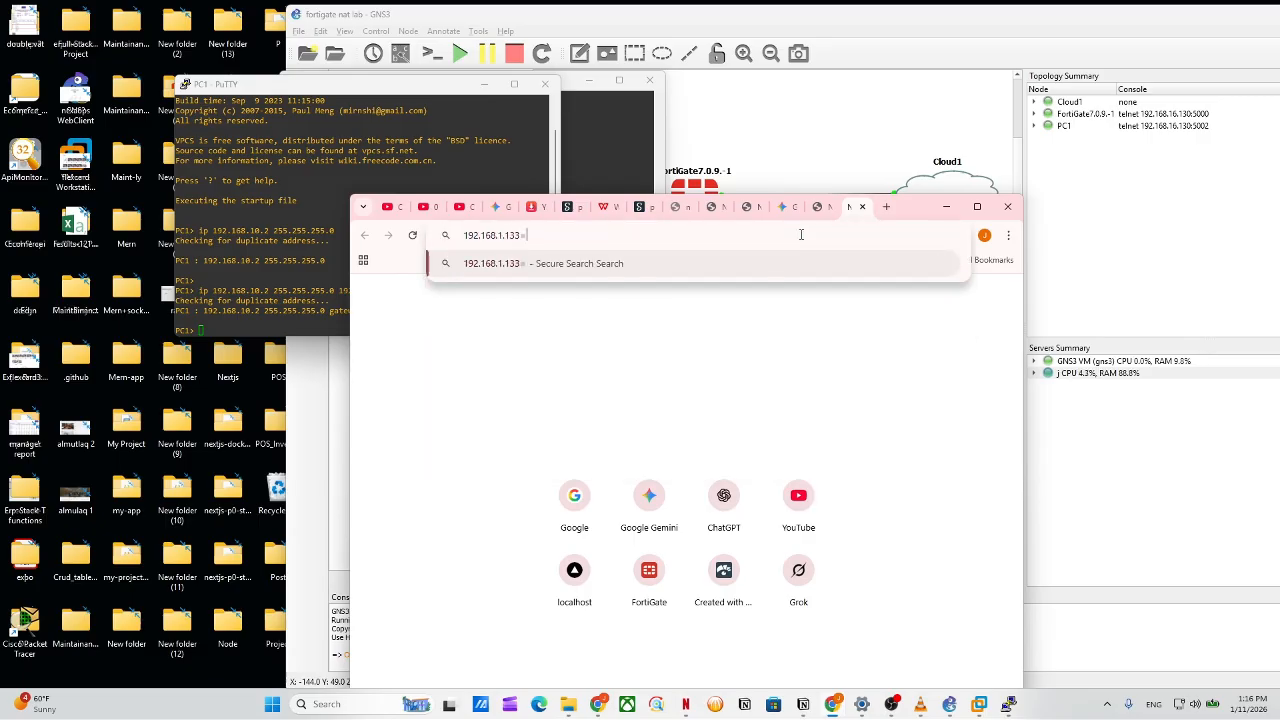
{"action": "key", "text": "BackSpace"}
{"action": "type", "text": "9"}
{"action": "key", "text": "Return"}
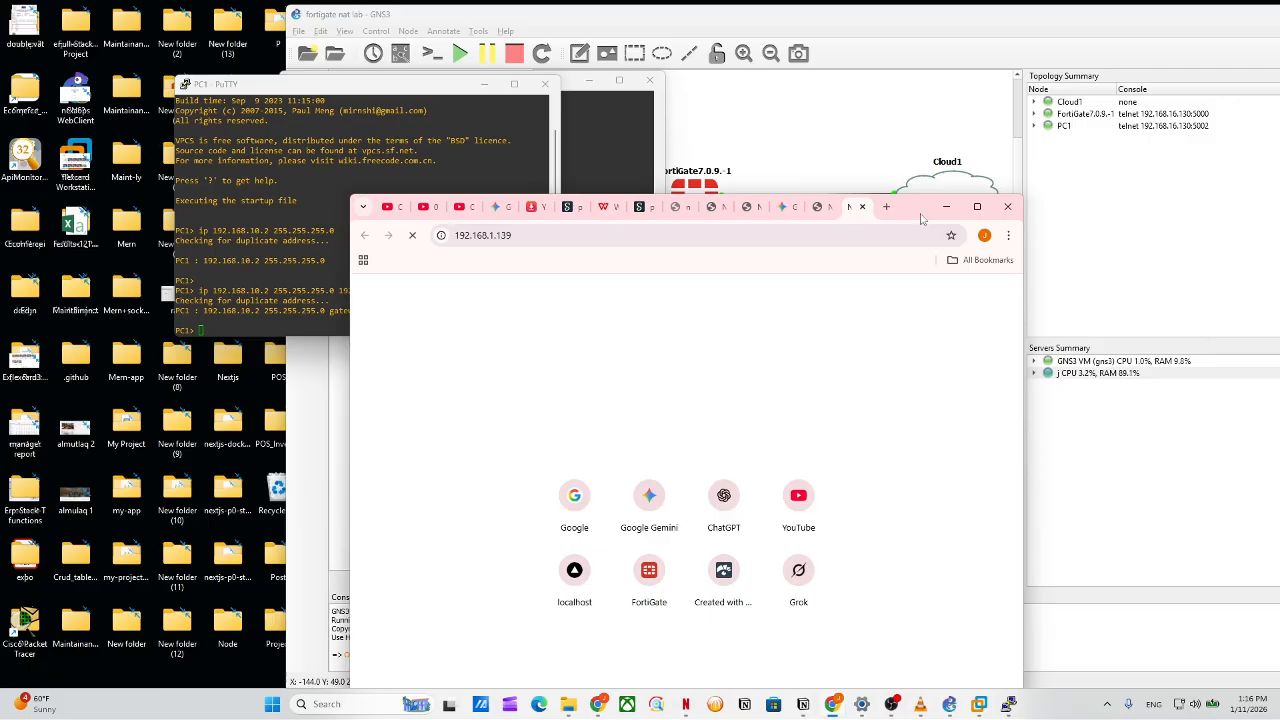
{"action": "left_click_drag", "start_coordinate": [916, 207], "coordinate": [633, 6]}
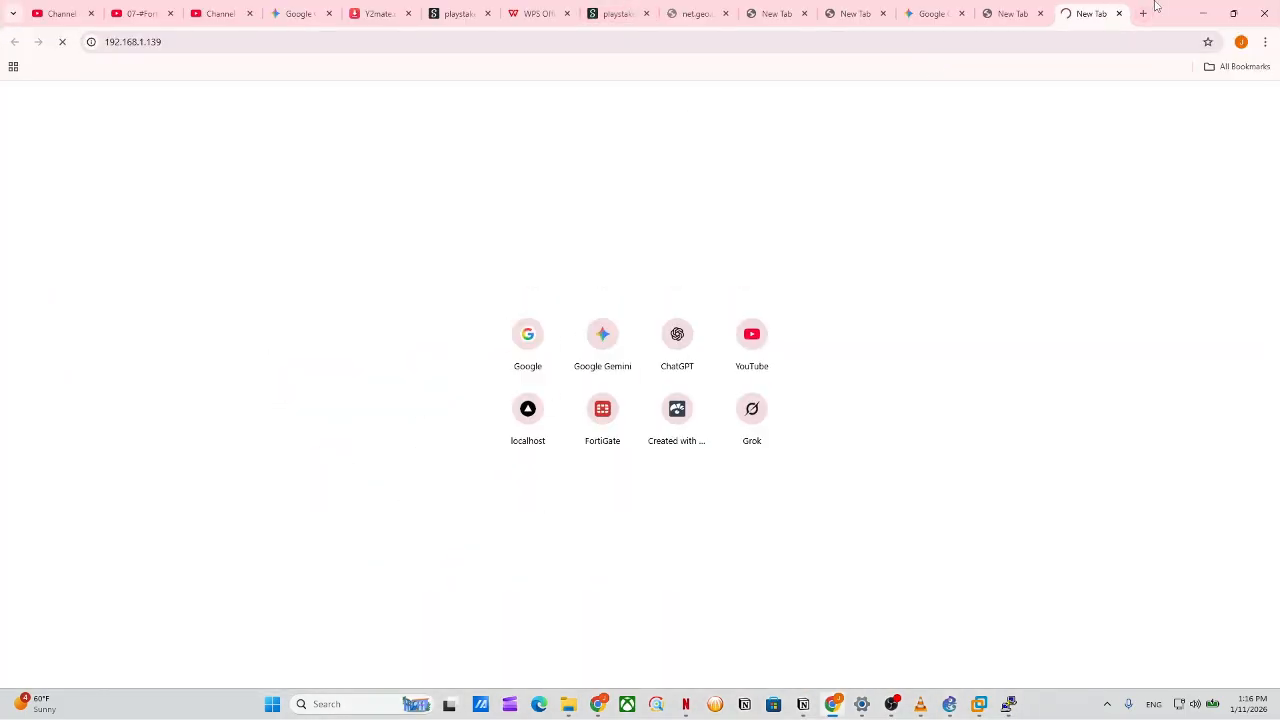
{"action": "left_click_drag", "start_coordinate": [1150, 12], "coordinate": [832, 313]}
{"action": "left_click", "coordinate": [406, 339]}
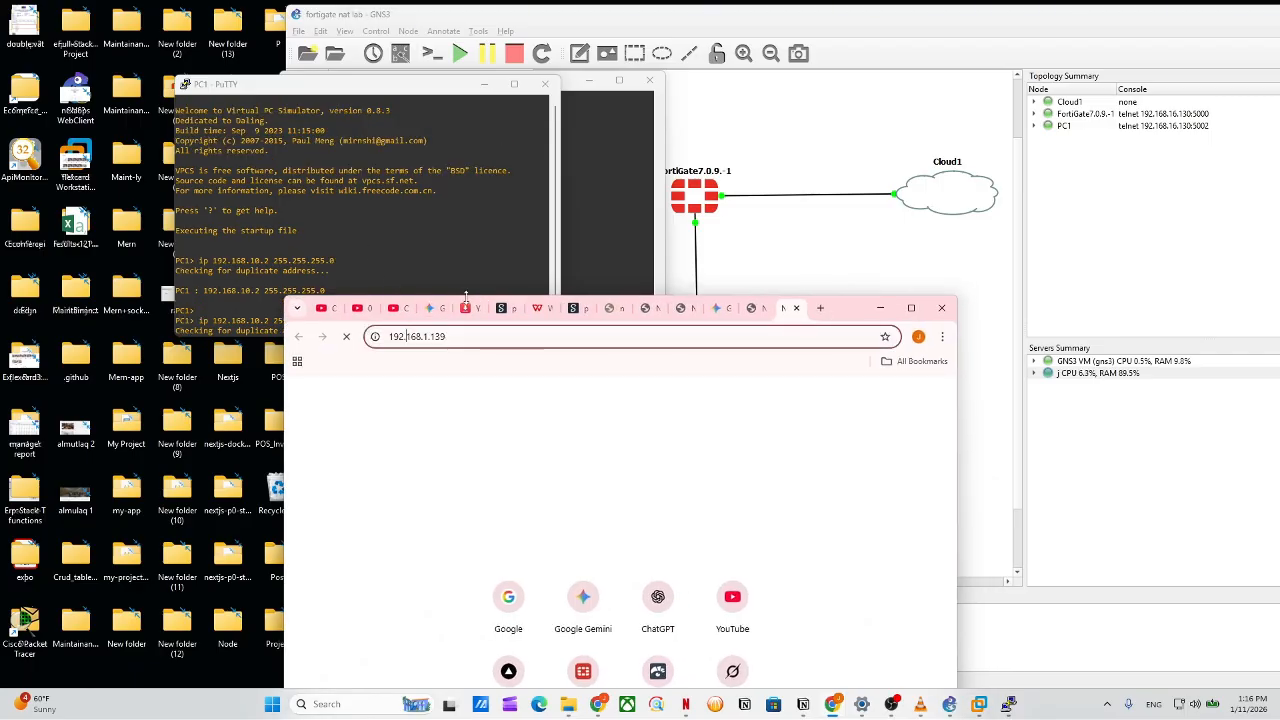
{"action": "left_click", "coordinate": [621, 252]}
{"action": "scroll", "coordinate": [493, 298], "scroll_direction": "up", "scroll_amount": 11}
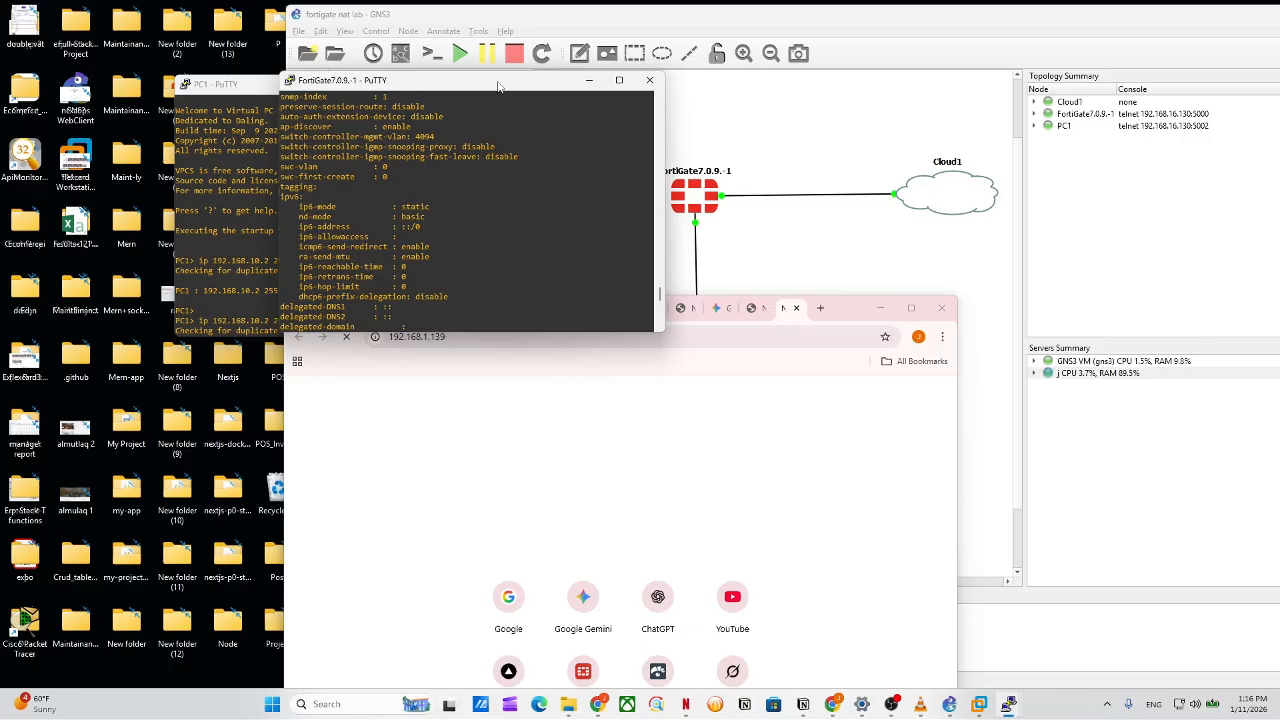
{"action": "left_click_drag", "start_coordinate": [498, 81], "coordinate": [345, 15]}
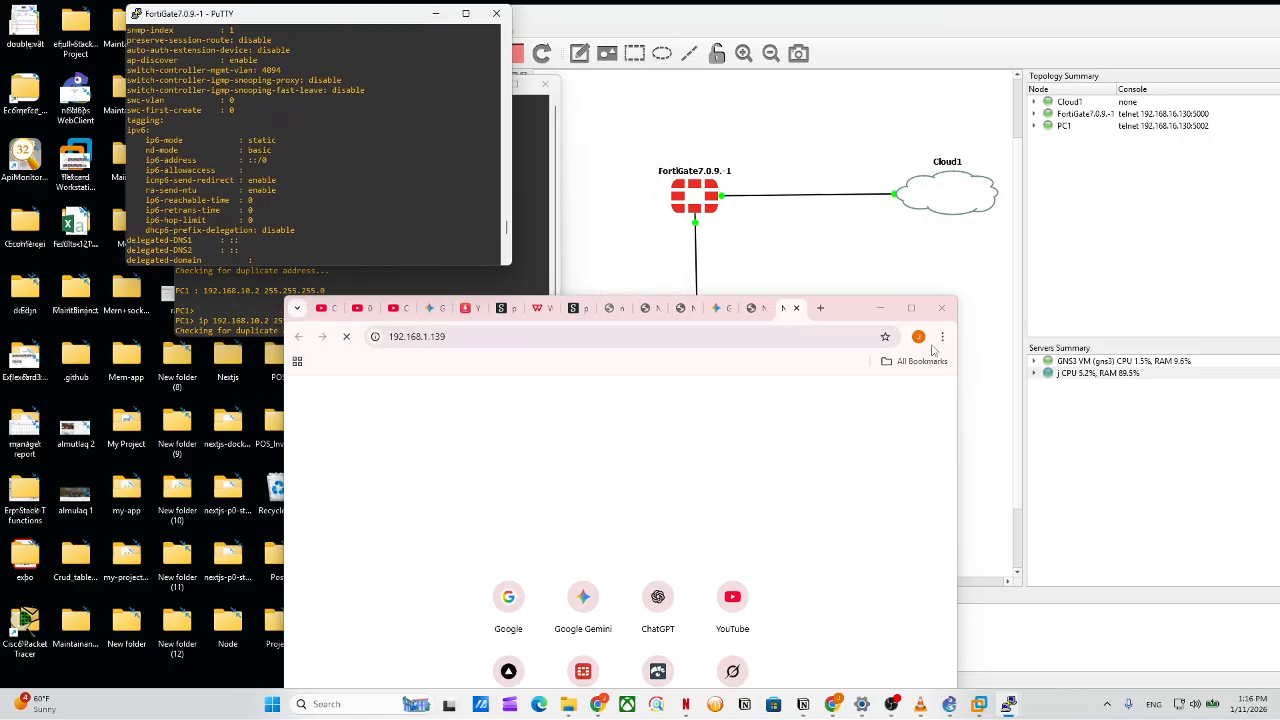
{"action": "left_click_drag", "start_coordinate": [957, 350], "coordinate": [1150, 355]}
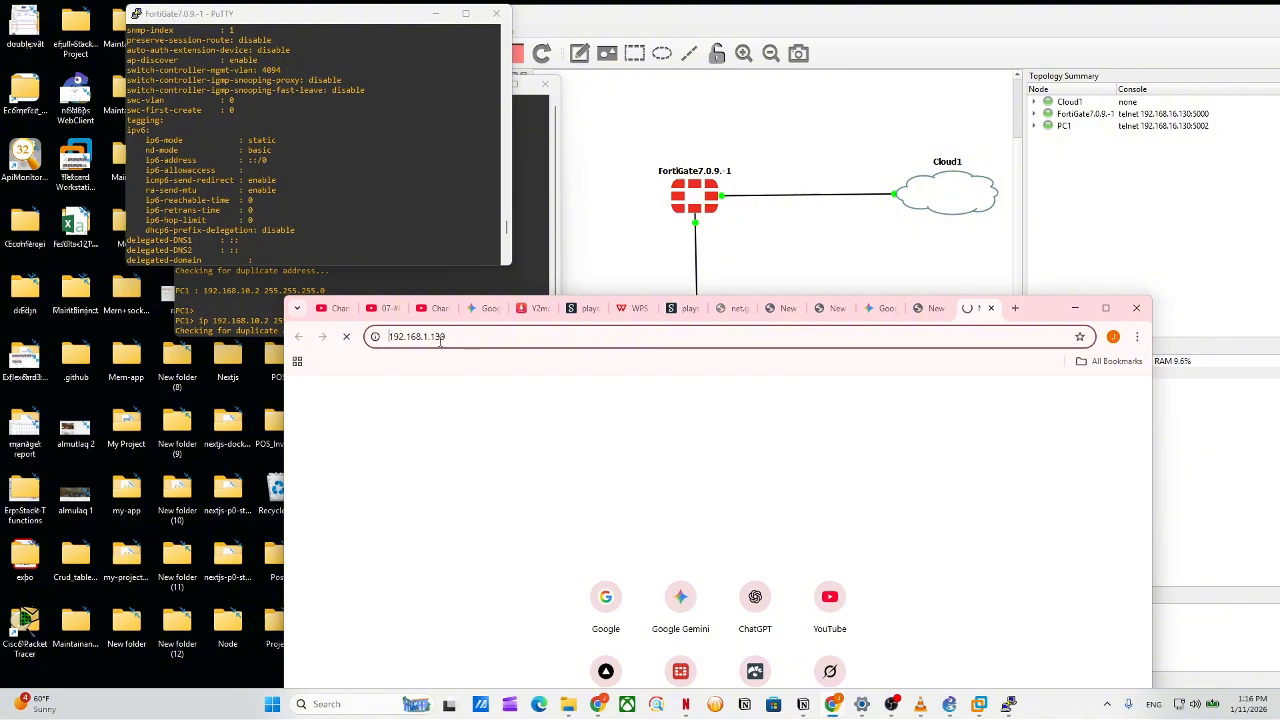
{"action": "type", "text": "htt"}
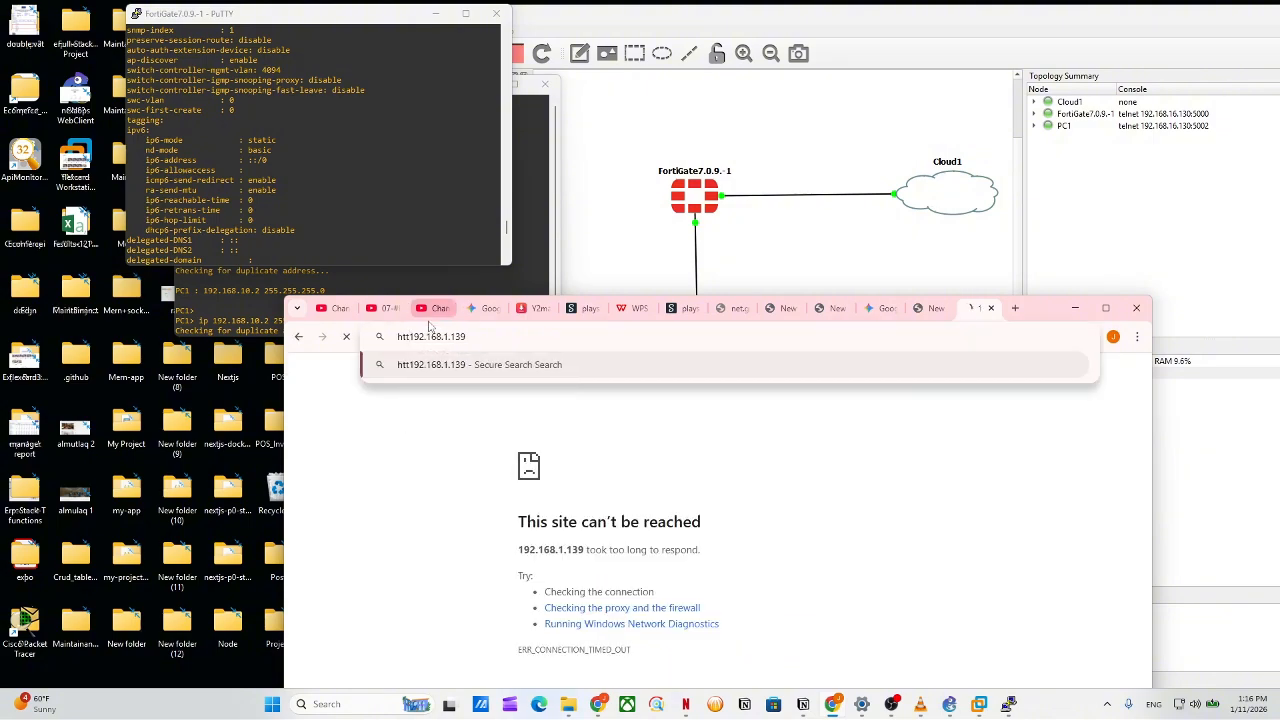
{"action": "type", "text": "p://"}
{"action": "key", "text": "Return"}
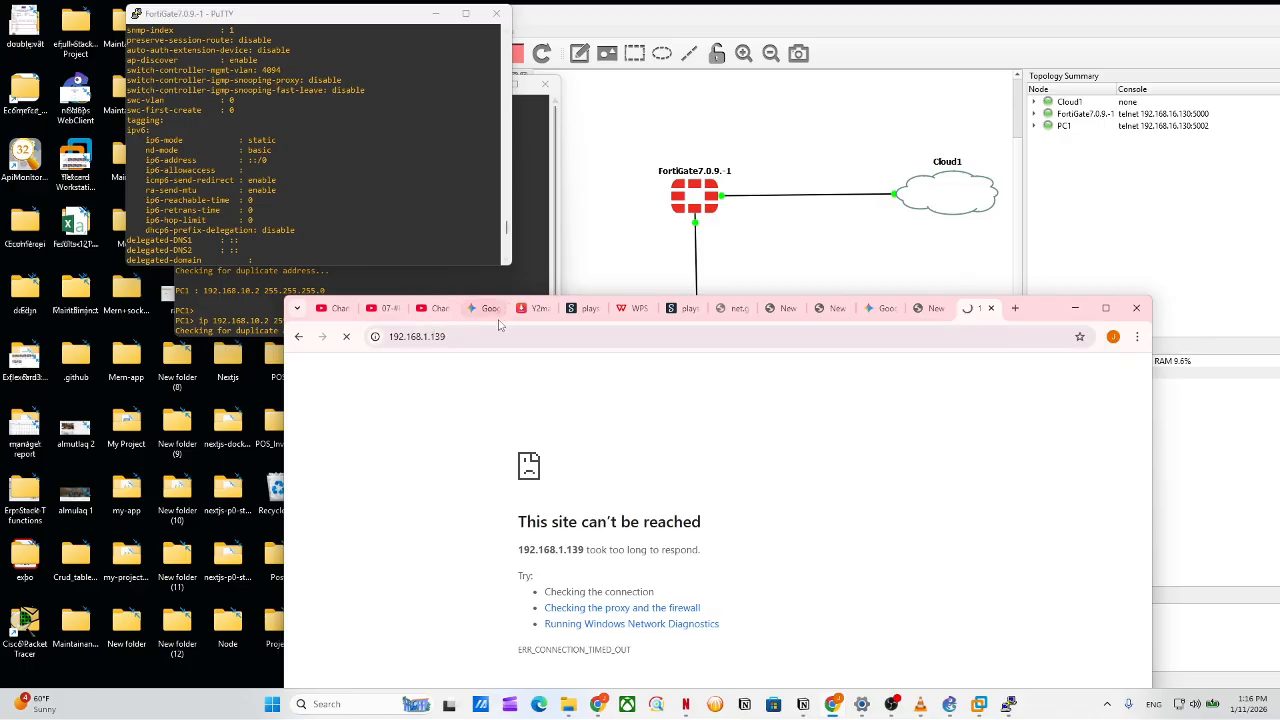
{"action": "left_click", "coordinate": [468, 342]}
{"action": "left_click", "coordinate": [412, 344]}
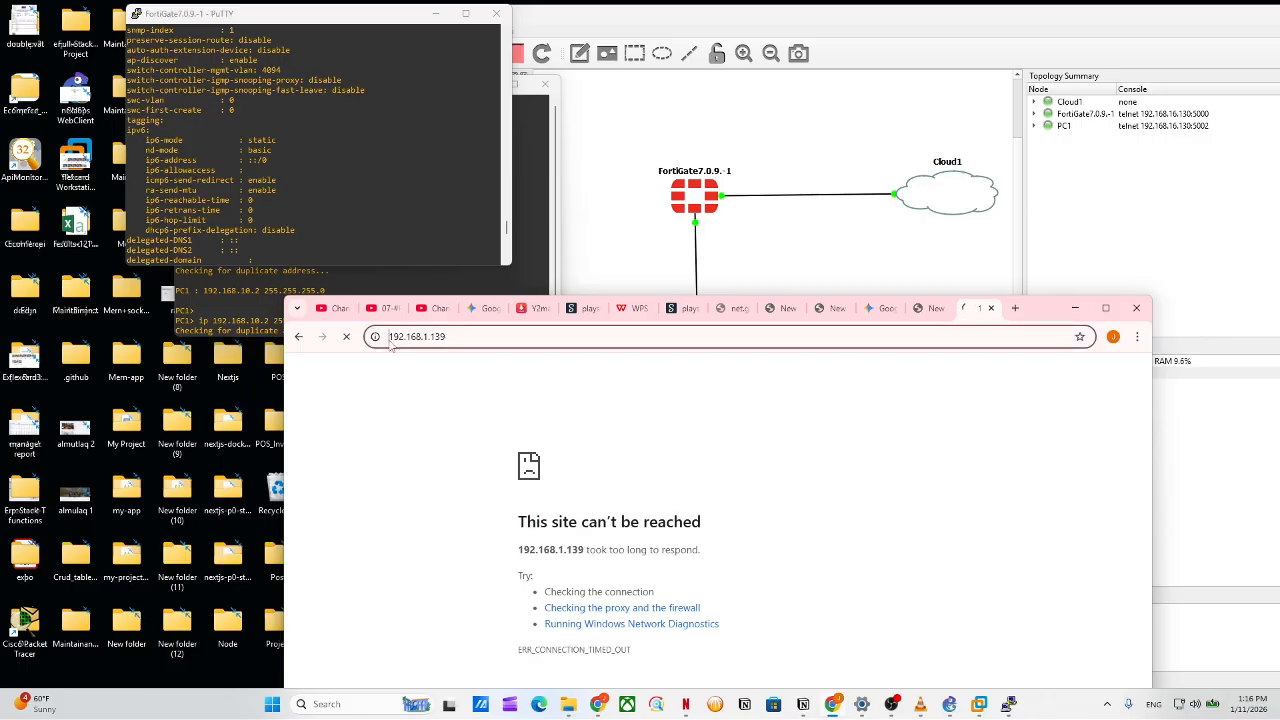
{"action": "type", "text": "https"}
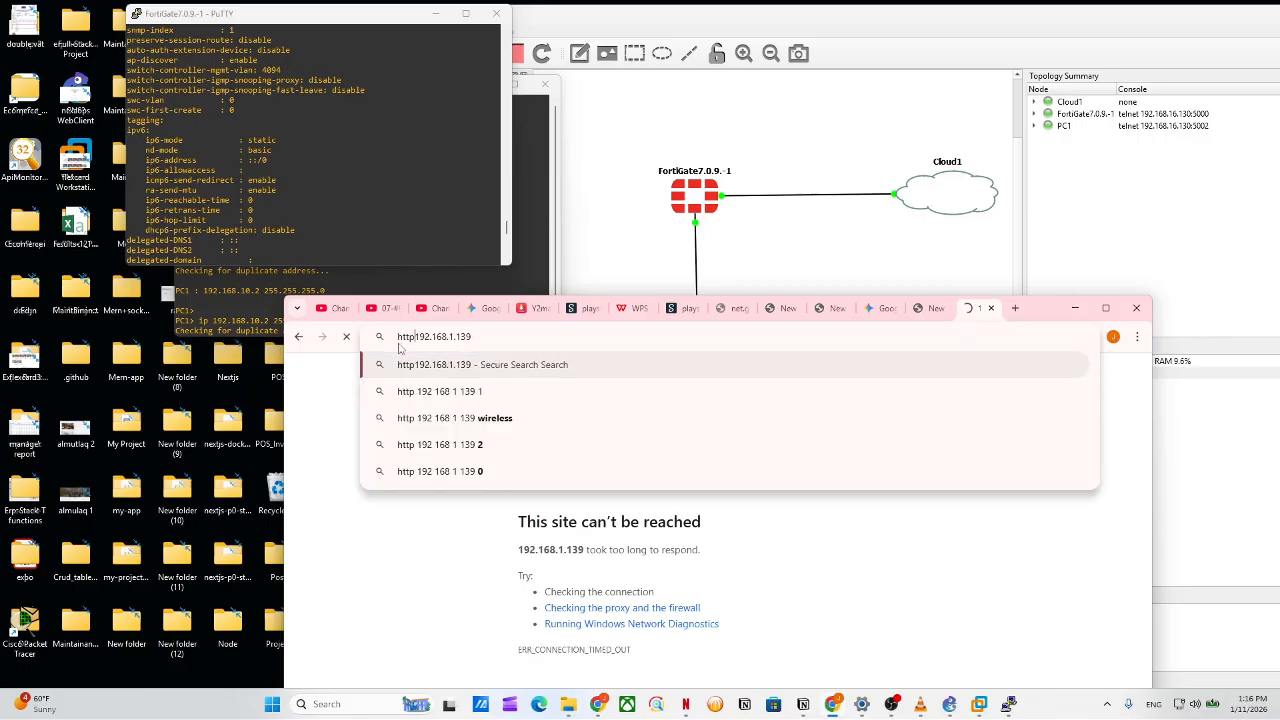
{"action": "type", "text": "://"}
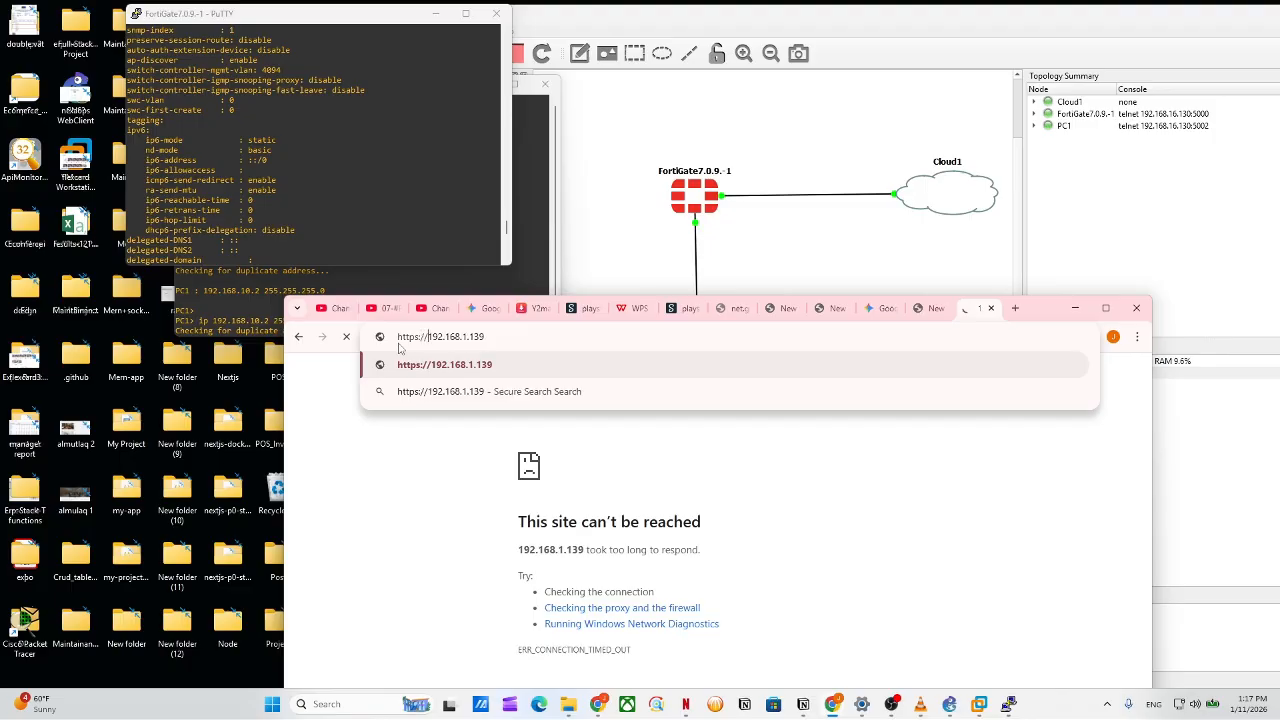
{"action": "key", "text": "Return"}
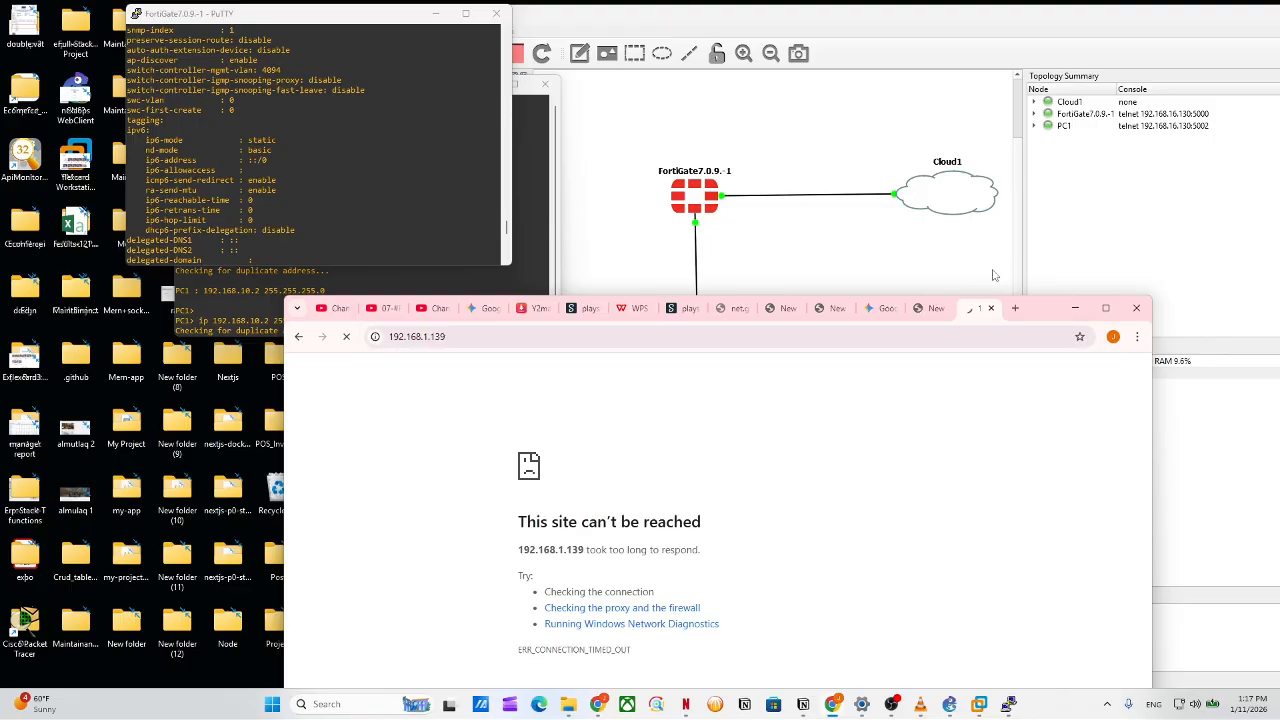
{"action": "scroll", "coordinate": [536, 226], "scroll_direction": "down", "scroll_amount": 2}
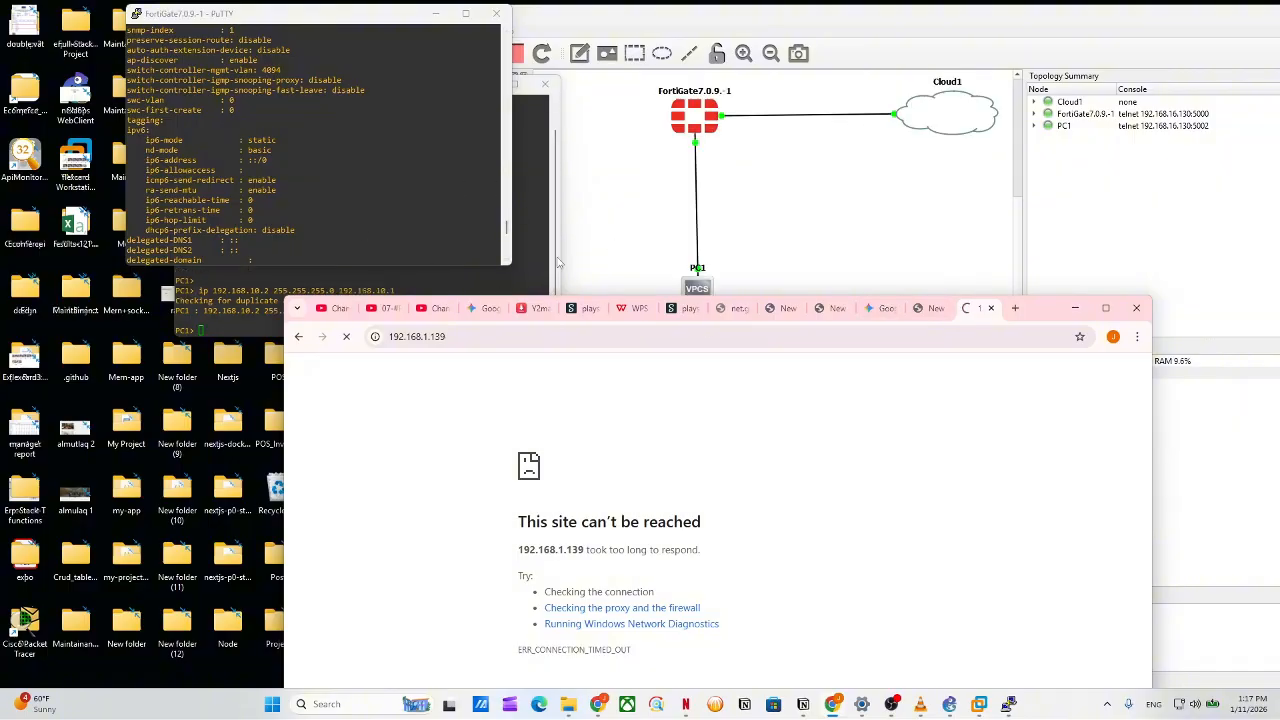
{"action": "scroll", "coordinate": [358, 240], "scroll_direction": "down", "scroll_amount": 8}
{"action": "left_click", "coordinate": [358, 240]}
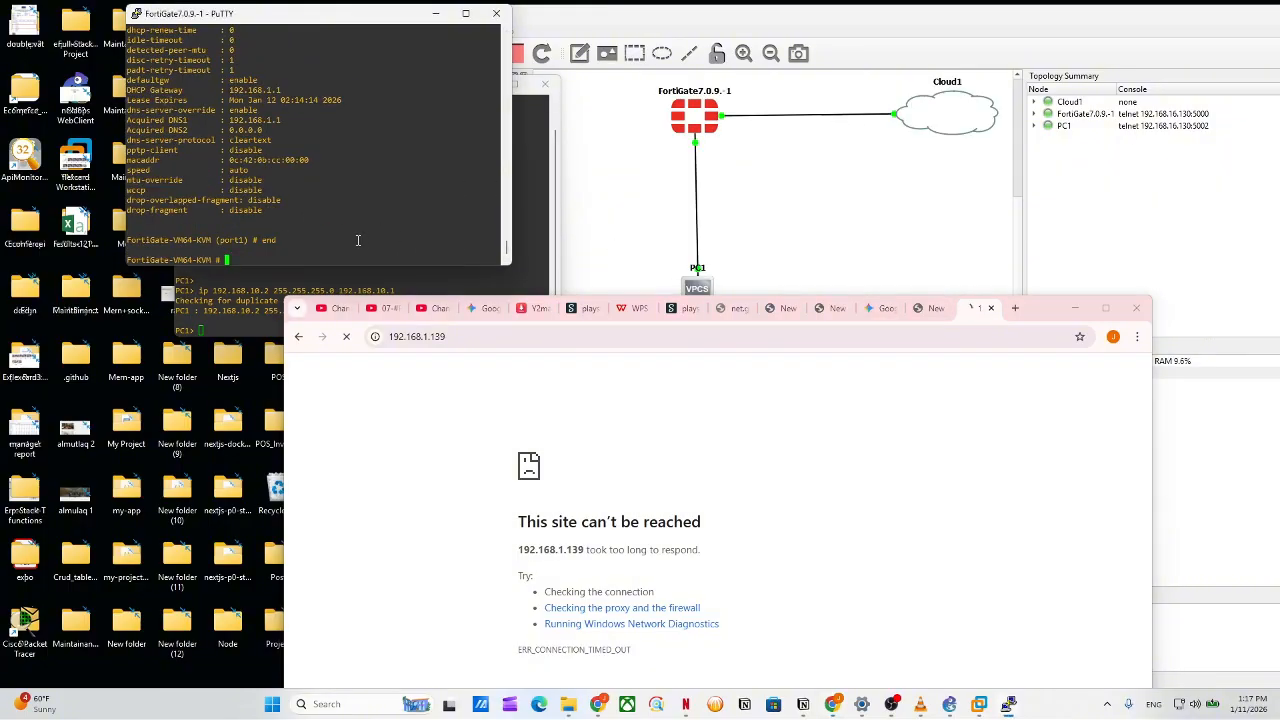
Run 'execute ping 8.8.8.8' on the FortiGate, then widen and raise the Chrome window.
{"action": "type", "text": "execute ping 8.8.8.8"}
{"action": "key", "text": "Return"}
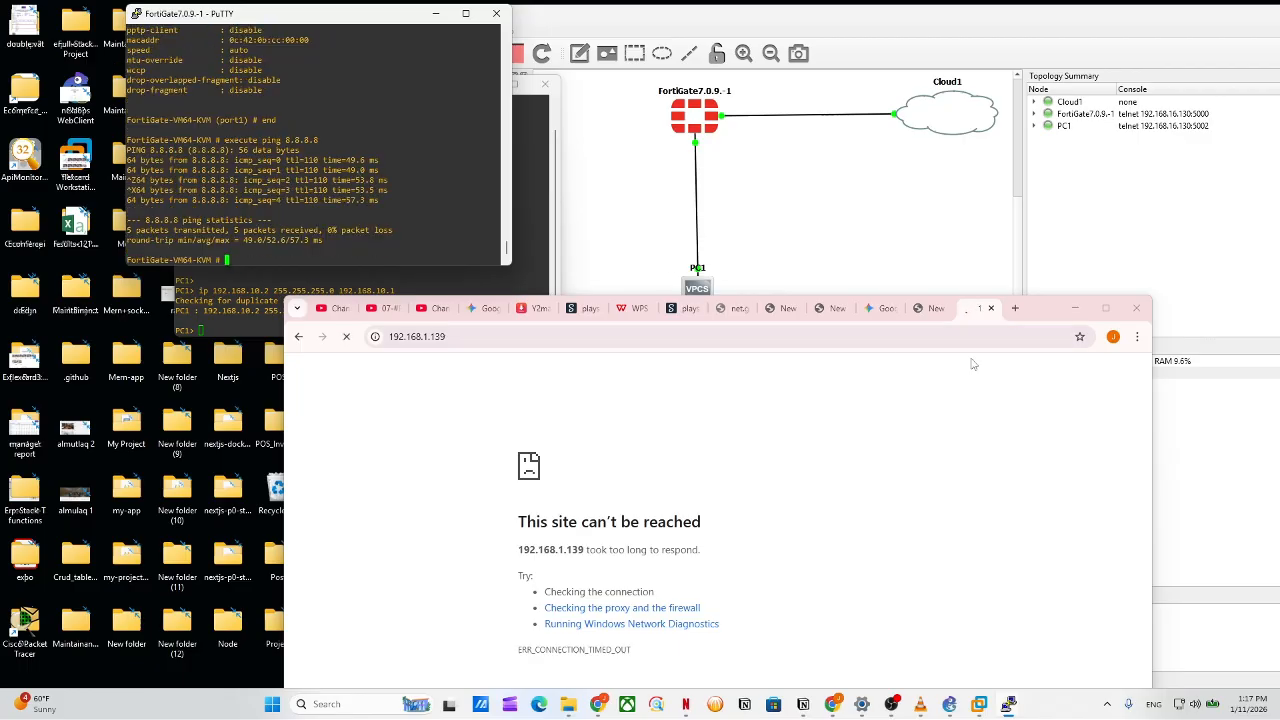
{"action": "left_click_drag", "start_coordinate": [1152, 365], "coordinate": [1275, 357]}
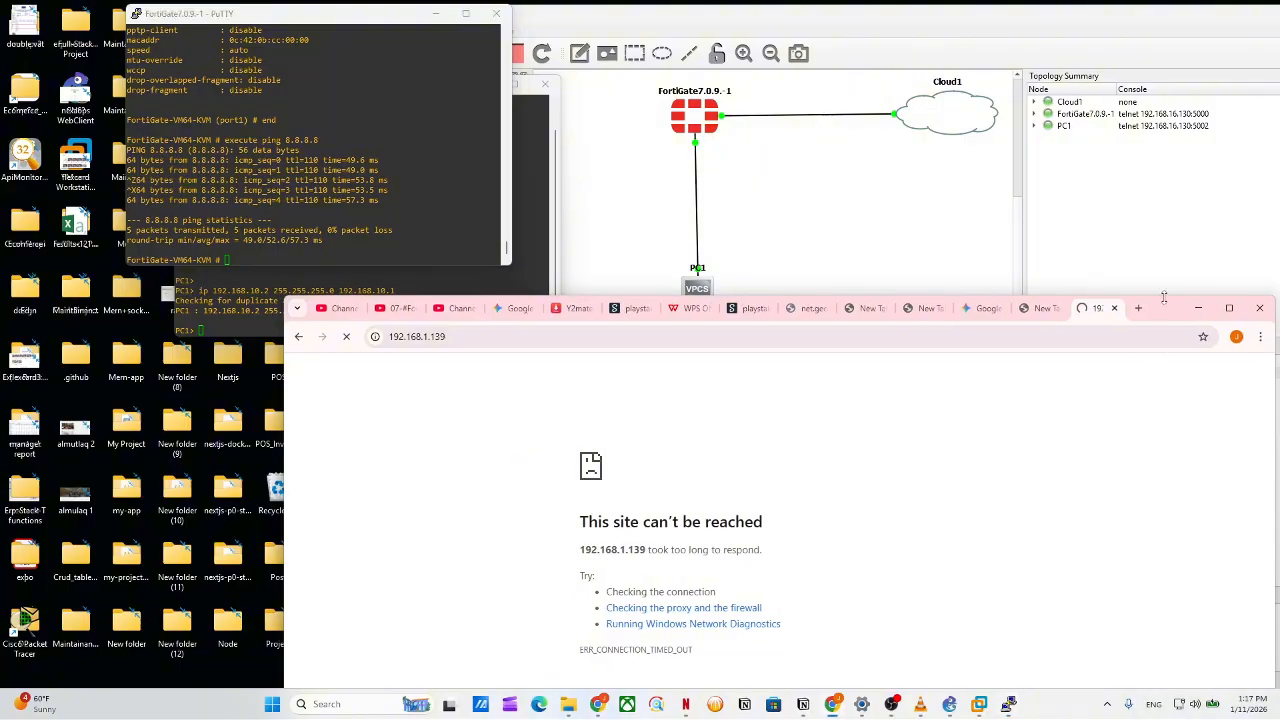
{"action": "left_click_drag", "start_coordinate": [1166, 304], "coordinate": [1156, 203]}
{"action": "left_click", "coordinate": [735, 232]}
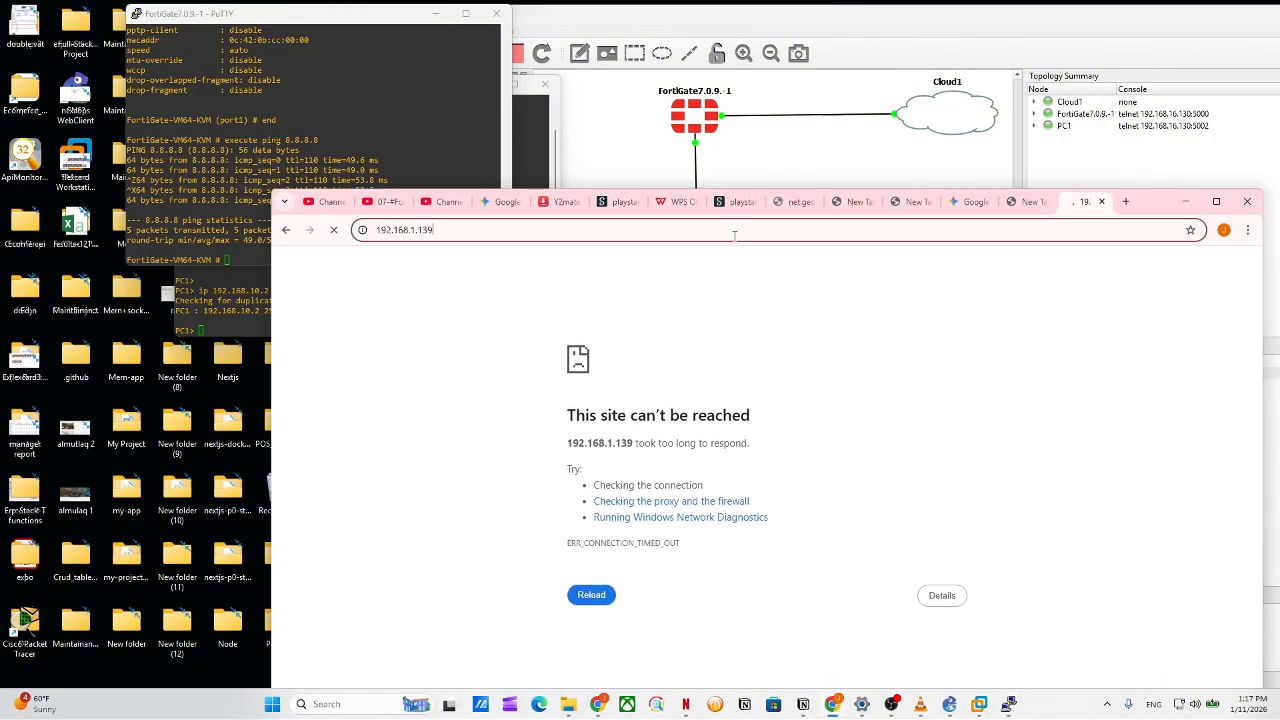
Load 192.168.1.139 in a new Chrome Incognito window.
{"action": "left_click", "coordinate": [1247, 230]}
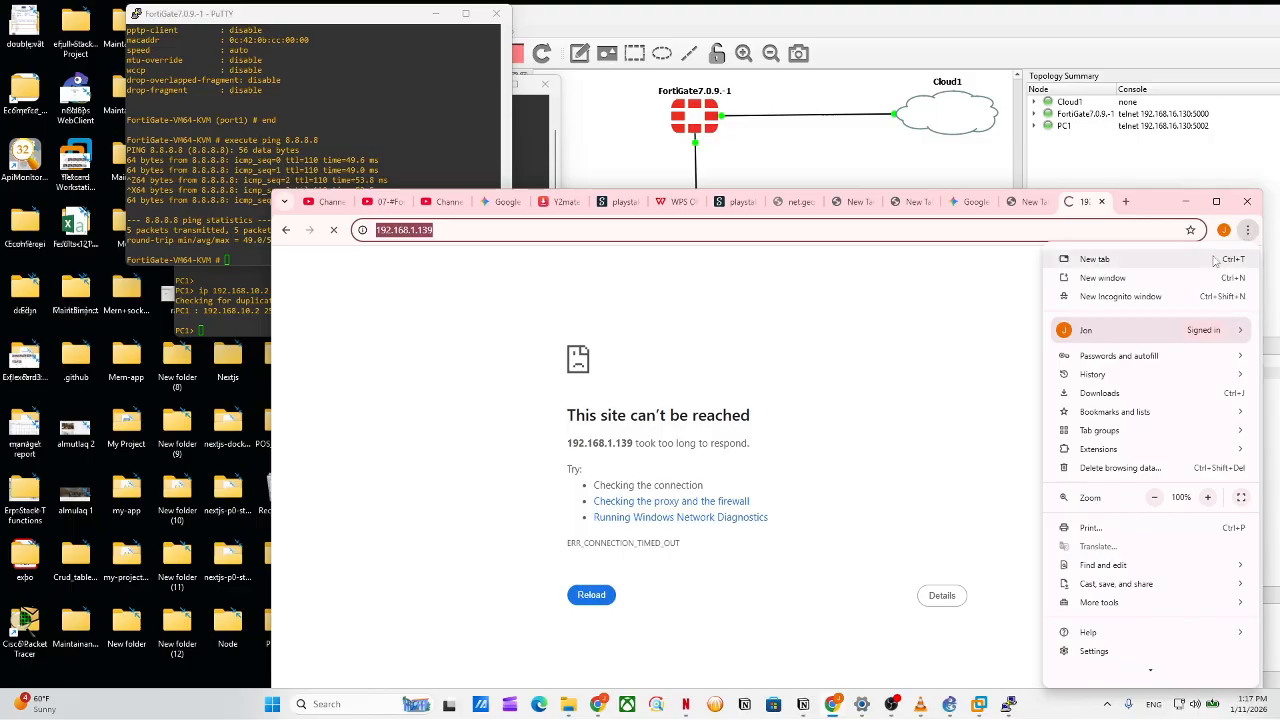
{"action": "left_click", "coordinate": [1180, 296]}
{"action": "type", "text": "19"}
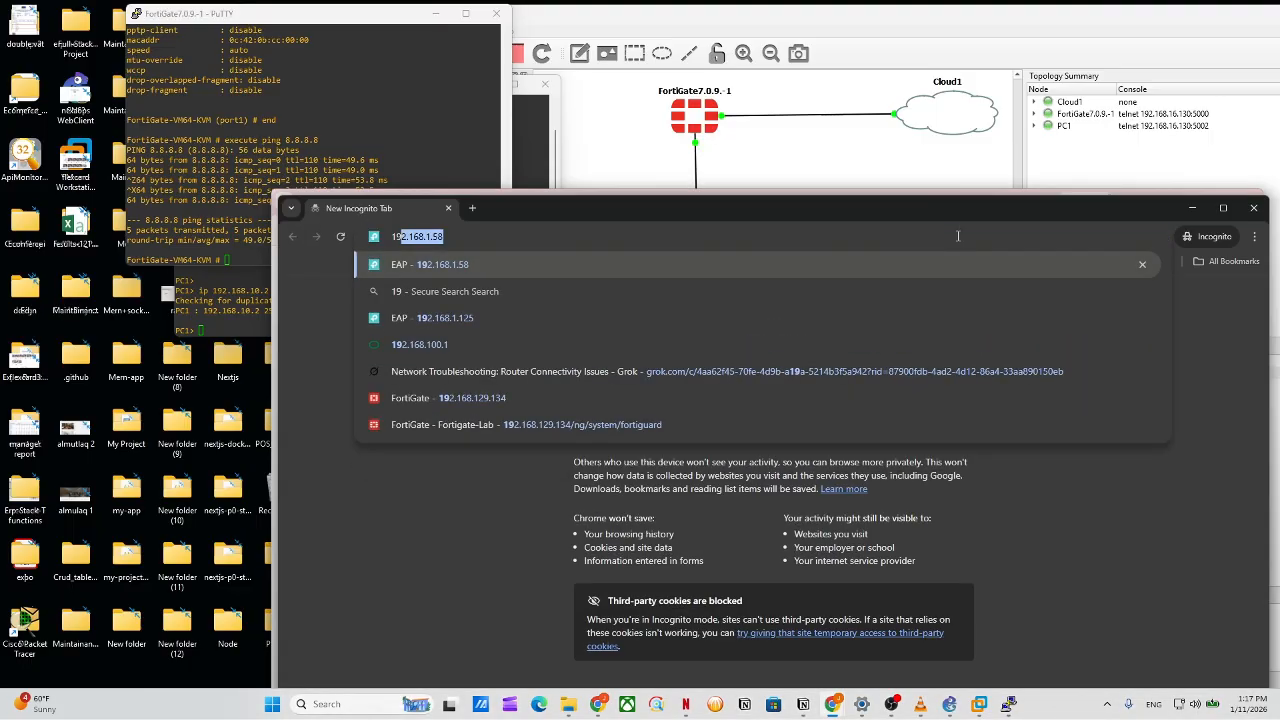
{"action": "type", "text": "2.1"}
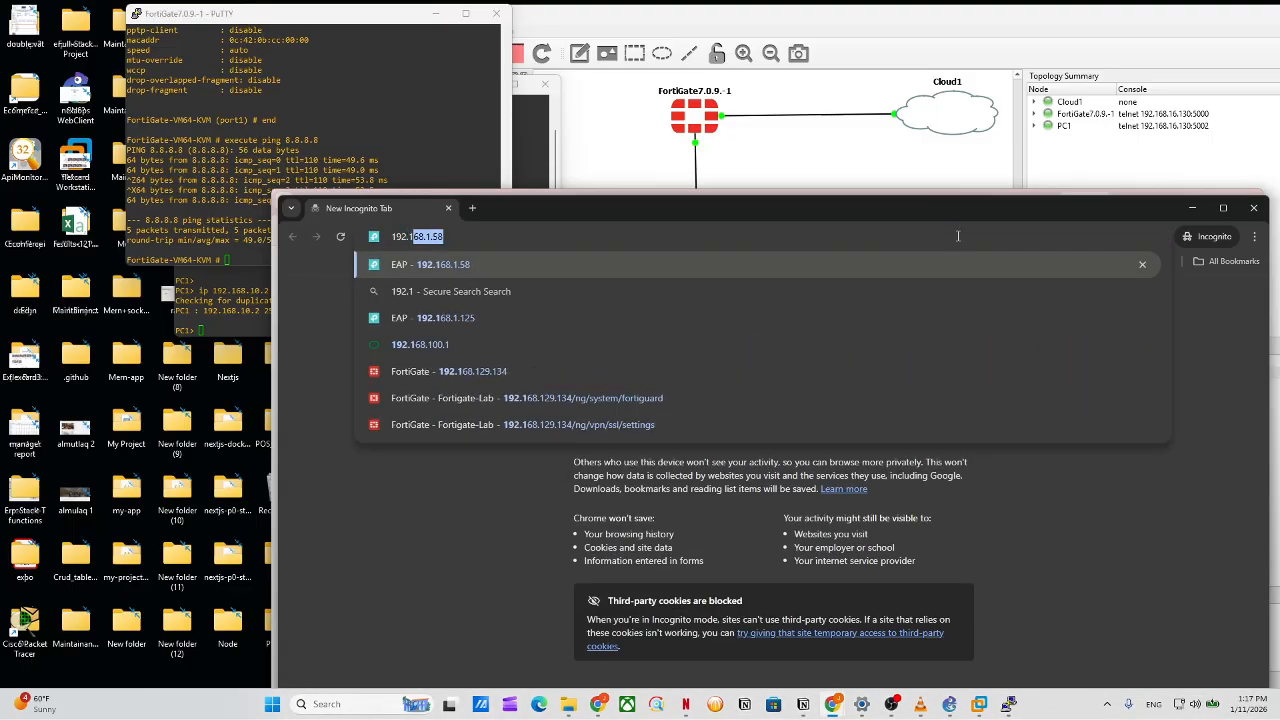
{"action": "key", "text": "Down"}
{"action": "key", "text": "Up"}
{"action": "type", "text": "68.1."}
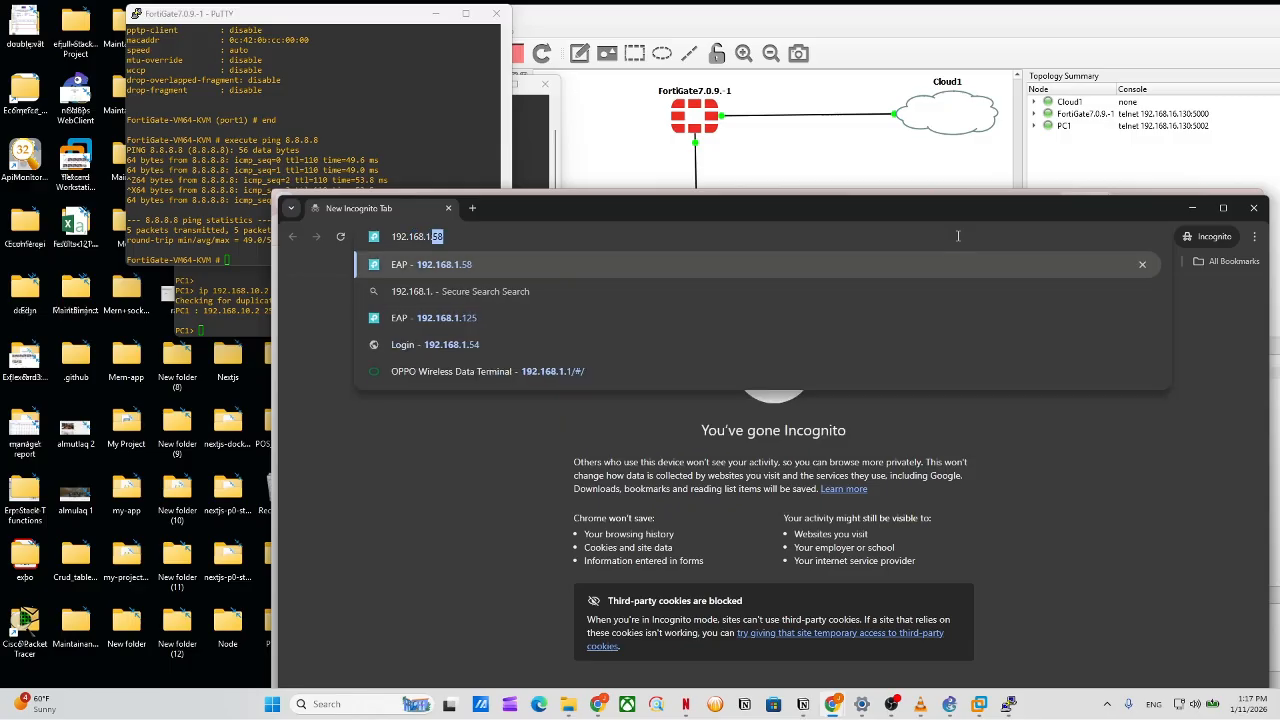
{"action": "type", "text": "139"}
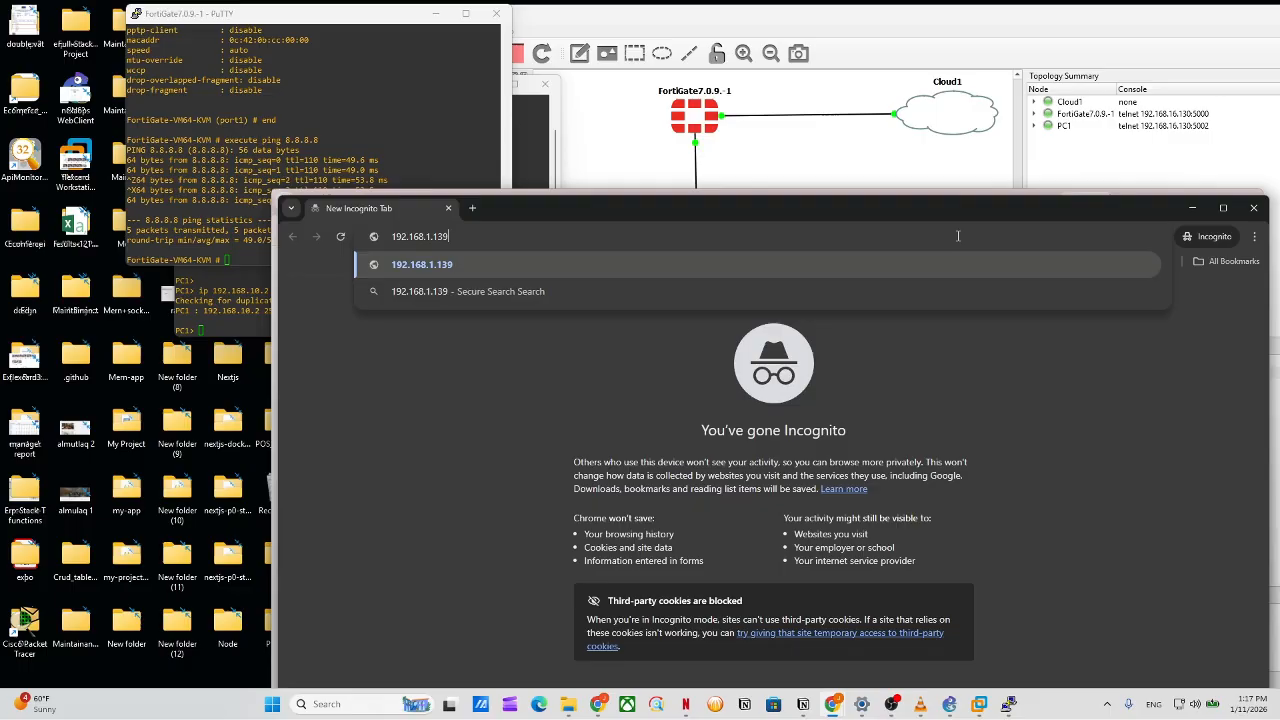
{"action": "key", "text": "Return"}
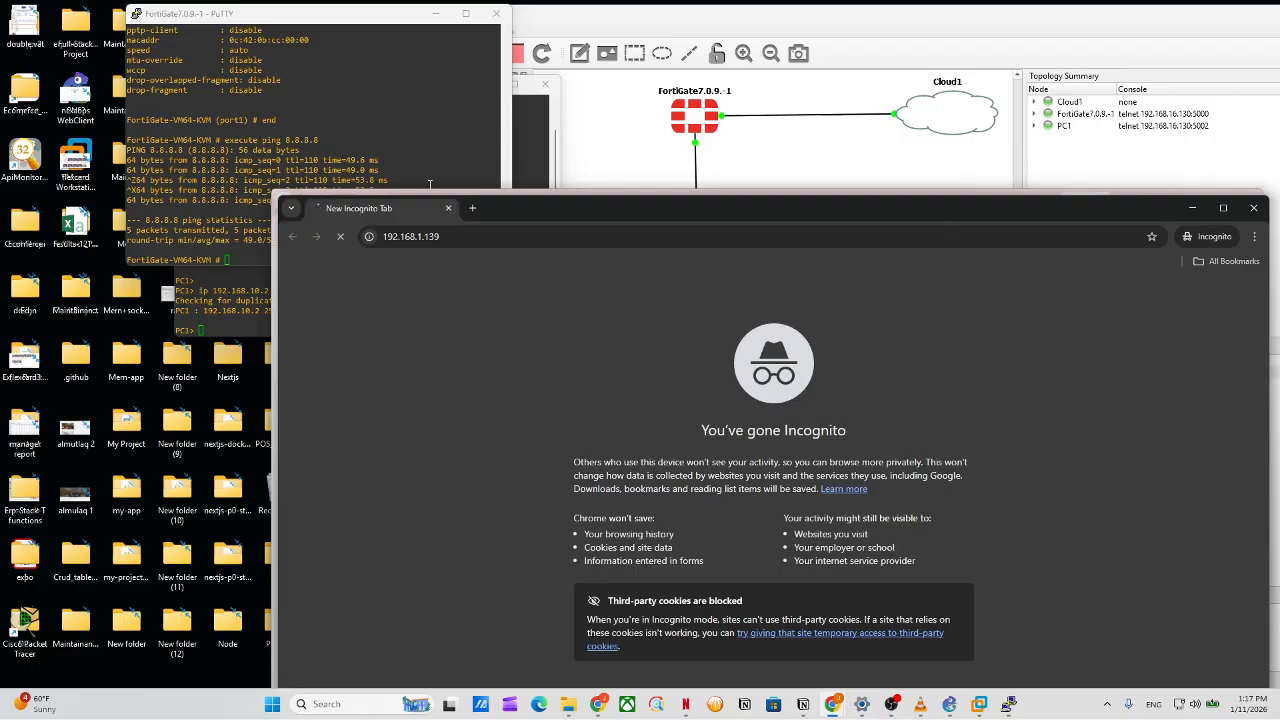
Scroll back through the FortiGate console output.
{"action": "left_click", "coordinate": [375, 129]}
{"action": "scroll", "coordinate": [406, 208], "scroll_direction": "up", "scroll_amount": 5}
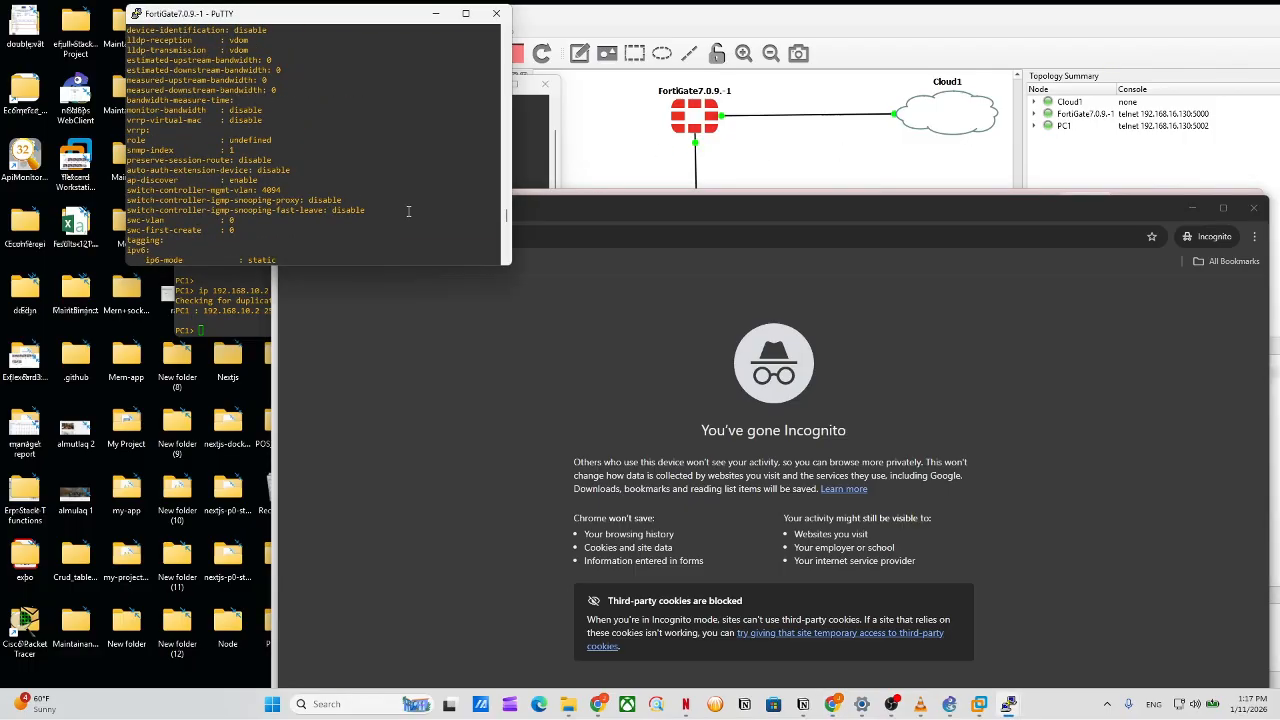
{"action": "scroll", "coordinate": [390, 207], "scroll_direction": "up", "scroll_amount": 8}
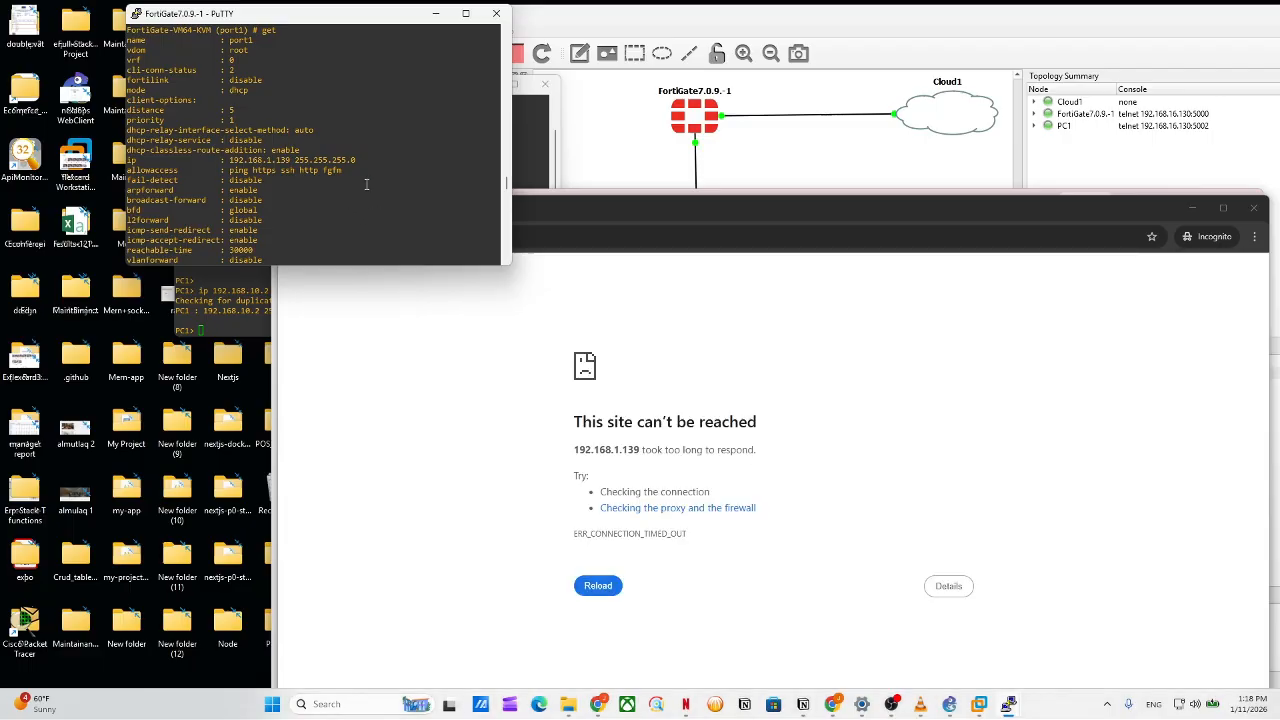
{"action": "scroll", "coordinate": [367, 182], "scroll_direction": "up", "scroll_amount": 4}
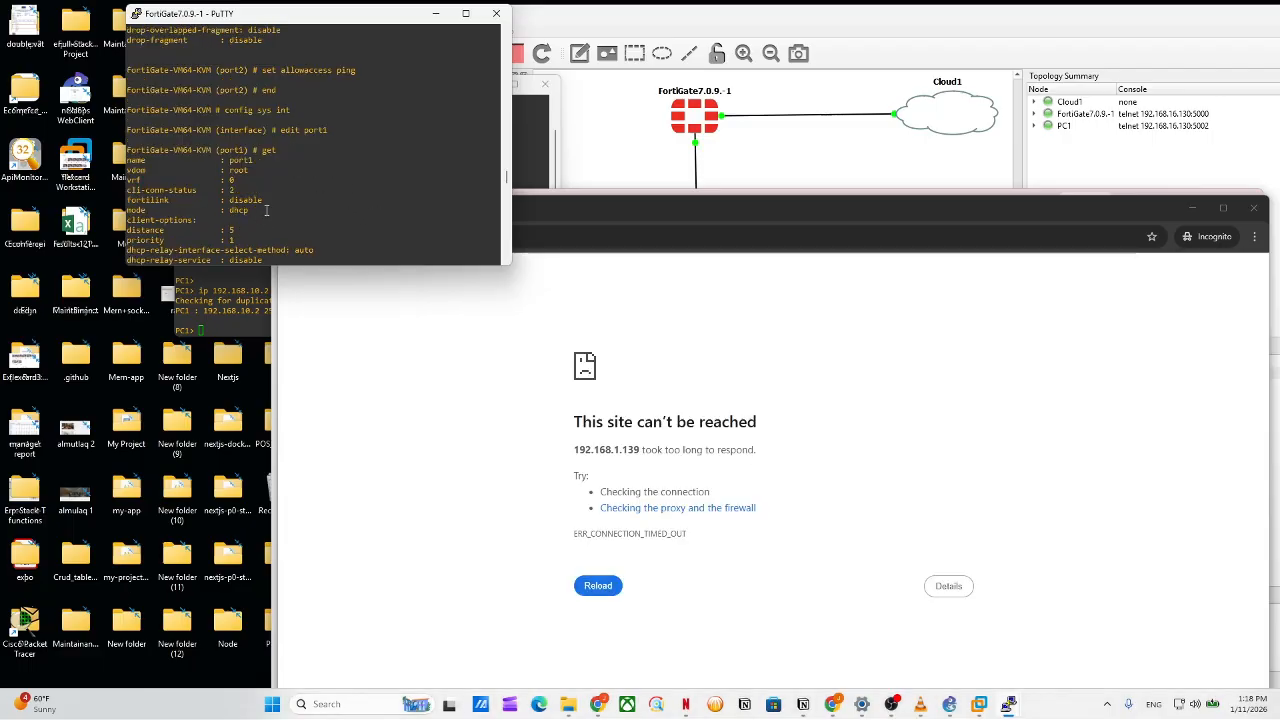
{"action": "scroll", "coordinate": [337, 217], "scroll_direction": "down", "scroll_amount": 10}
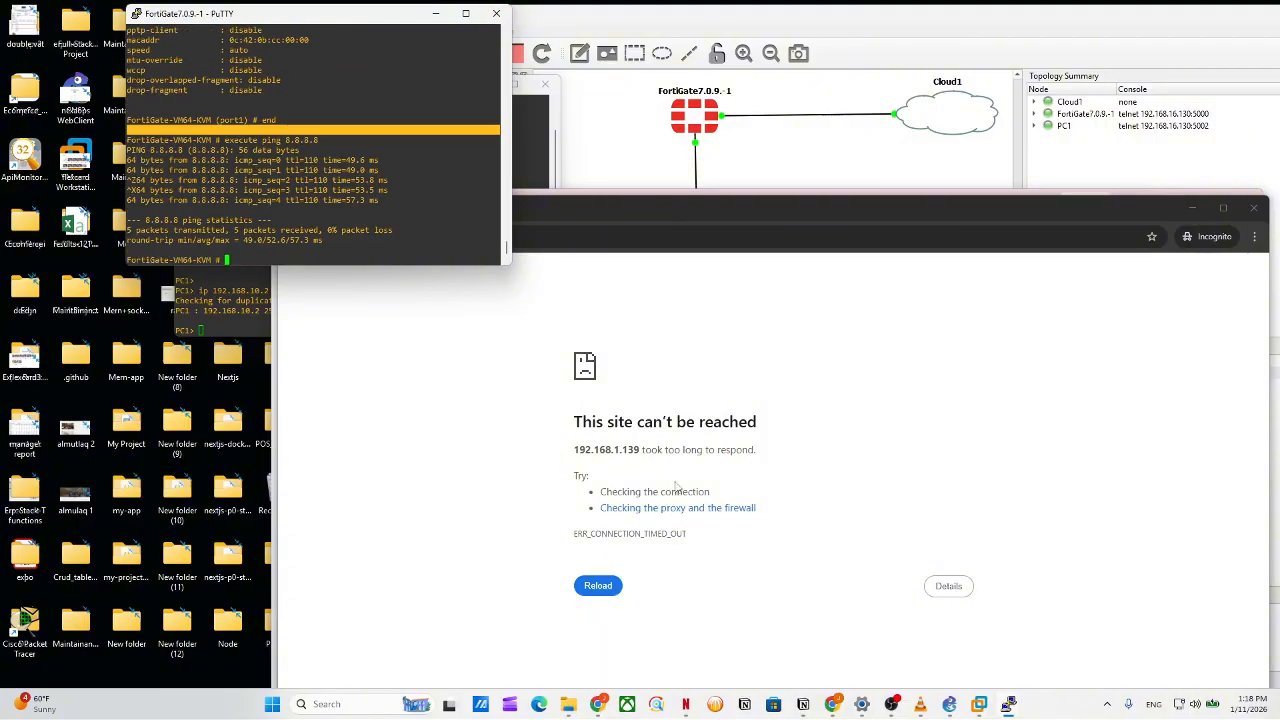
{"action": "left_click", "coordinate": [505, 319]}
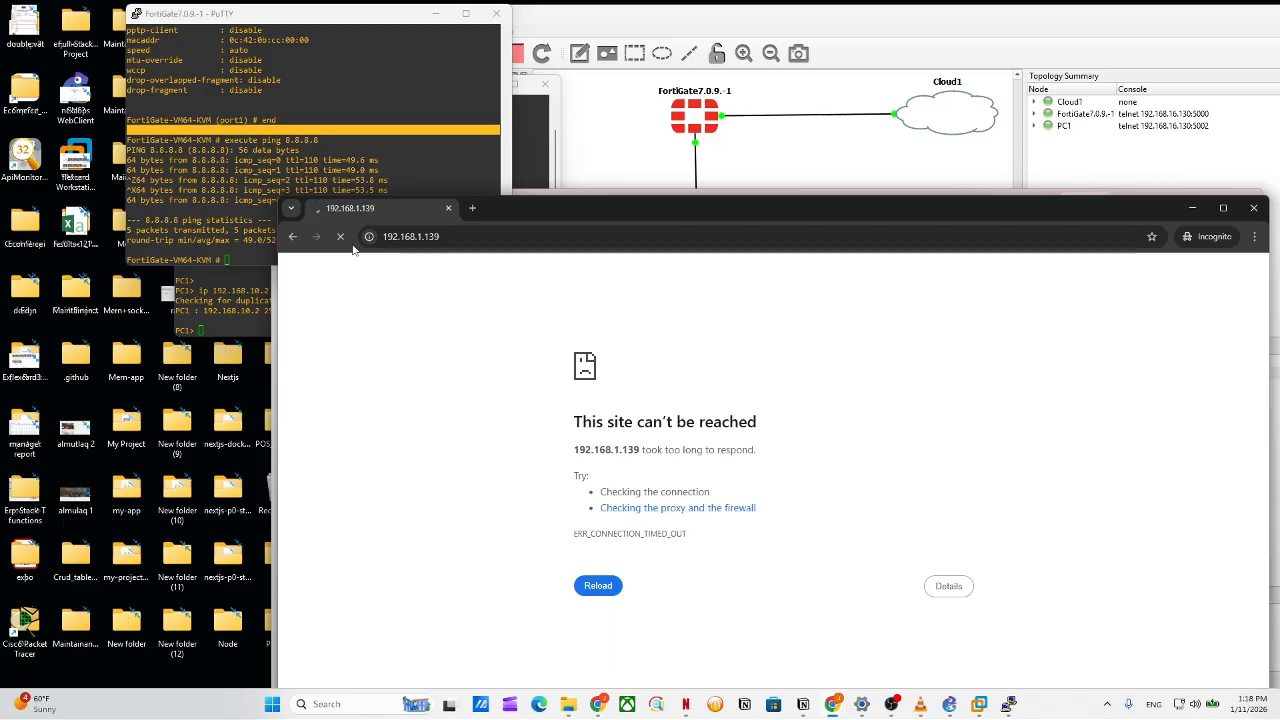
{"action": "left_click_drag", "start_coordinate": [468, 241], "coordinate": [420, 239]}
{"action": "left_click", "coordinate": [418, 239]}
{"action": "type", "text": "http:"}
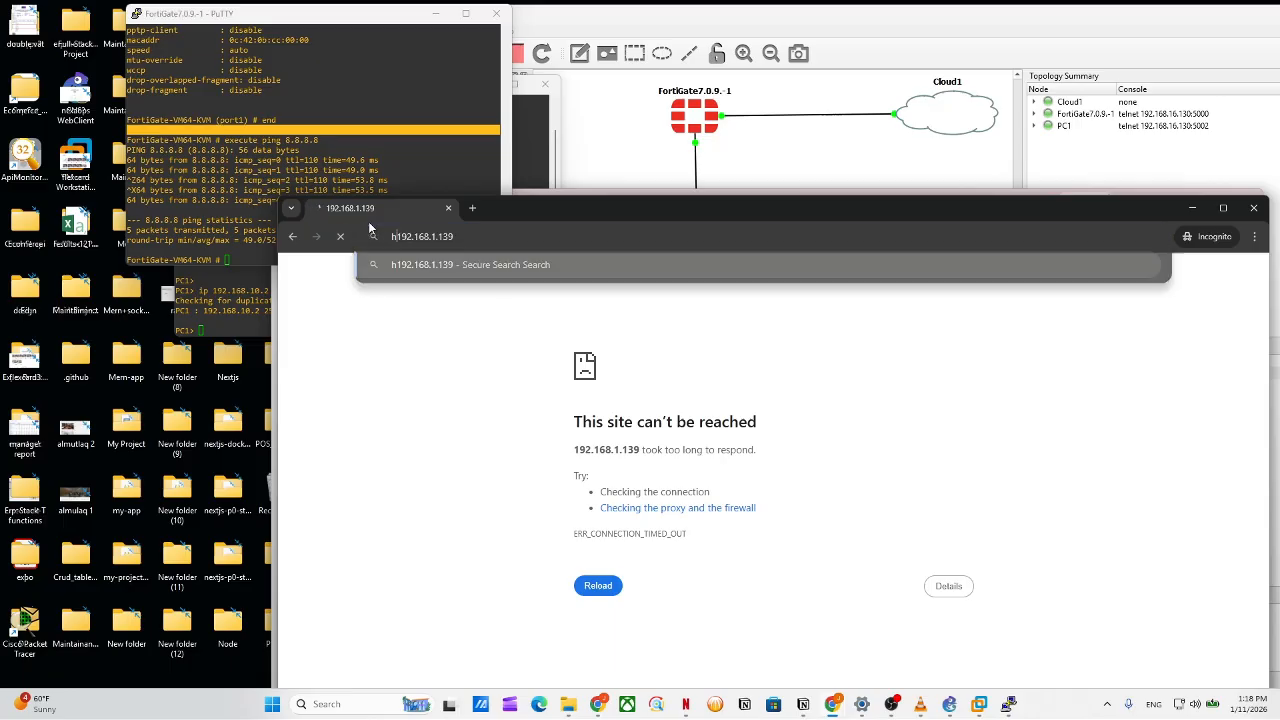
{"action": "type", "text": "//"}
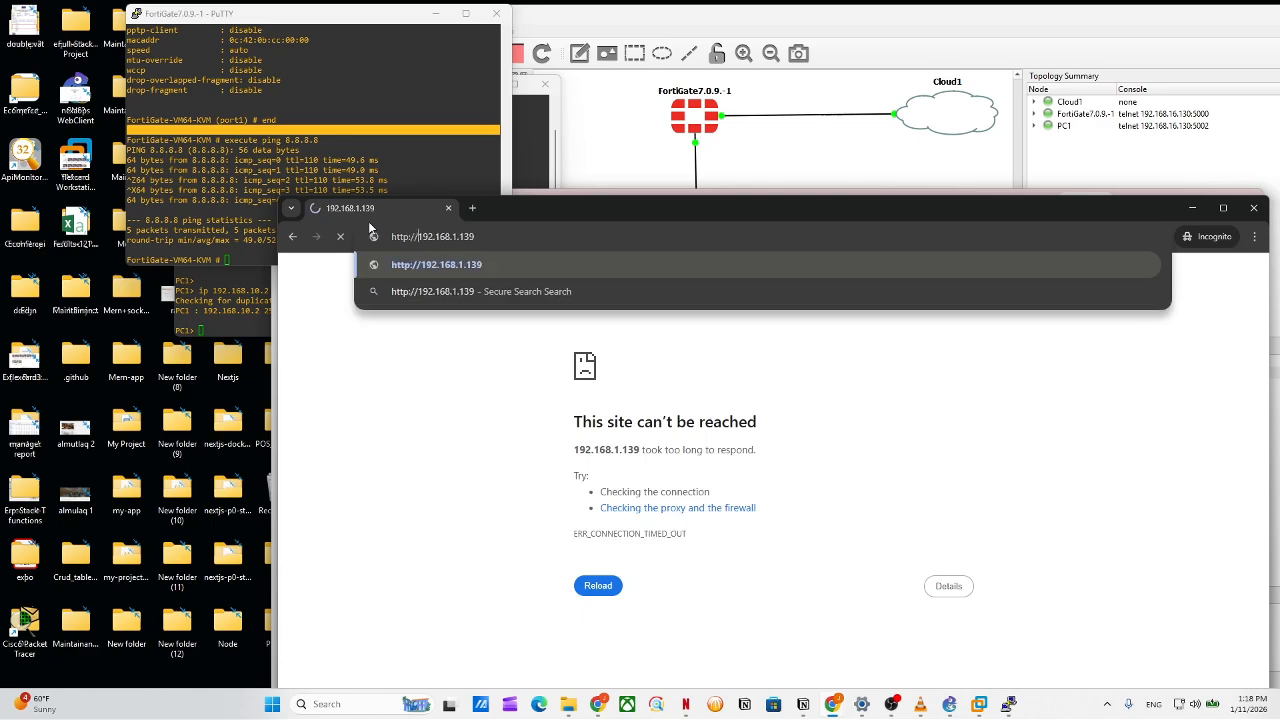
{"action": "key", "text": "Return"}
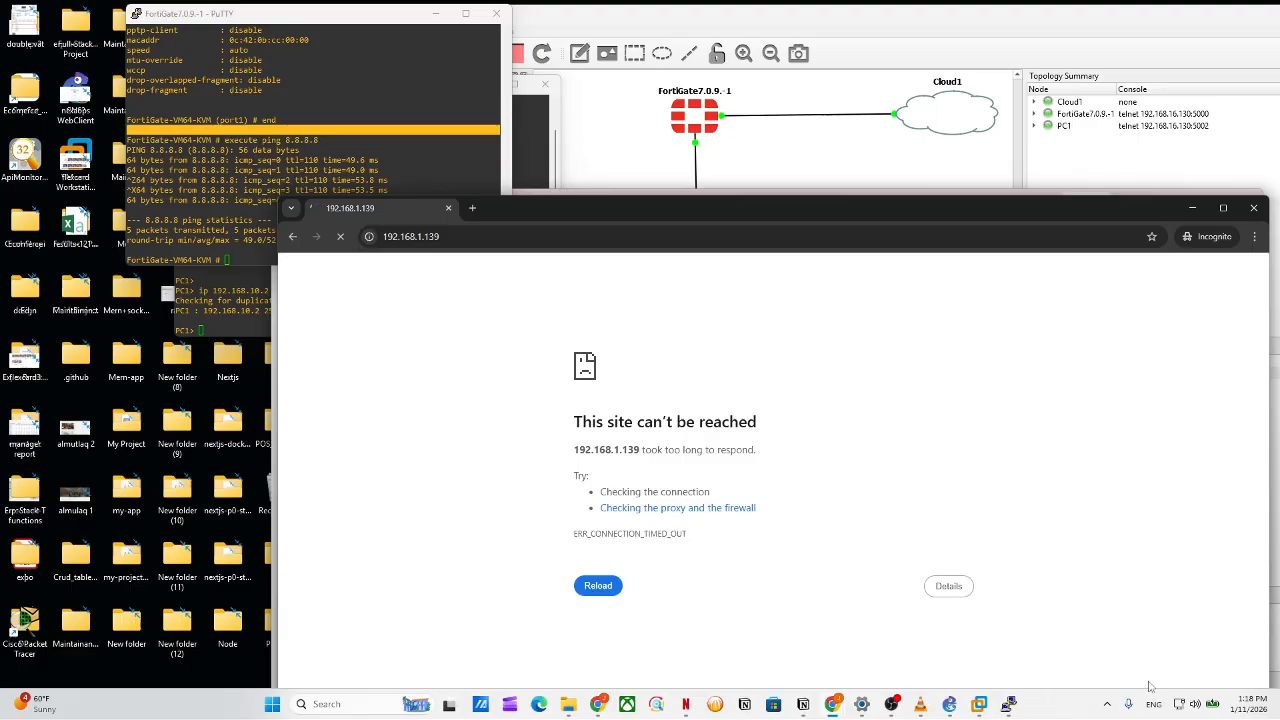
Turn the PC's Wi-Fi off and rearrange the Chrome windows to retry 192.168.1.139.
{"action": "left_click", "coordinate": [1186, 714]}
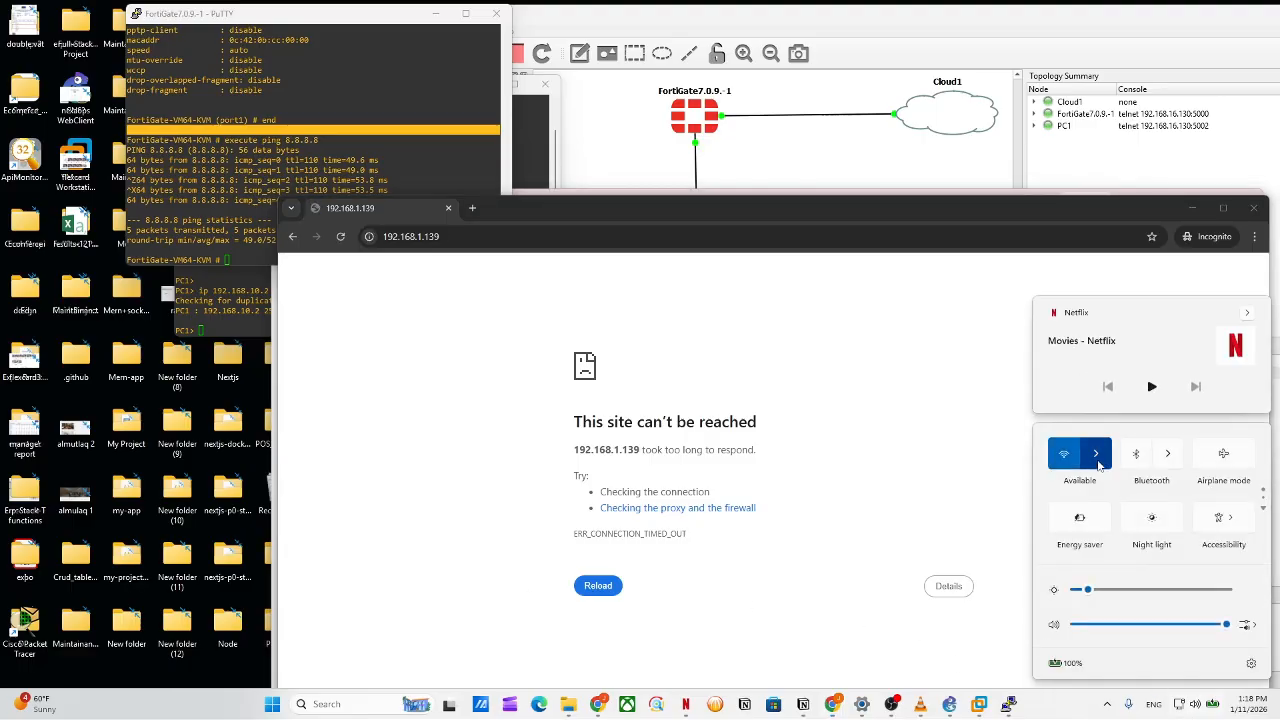
{"action": "left_click", "coordinate": [1074, 459]}
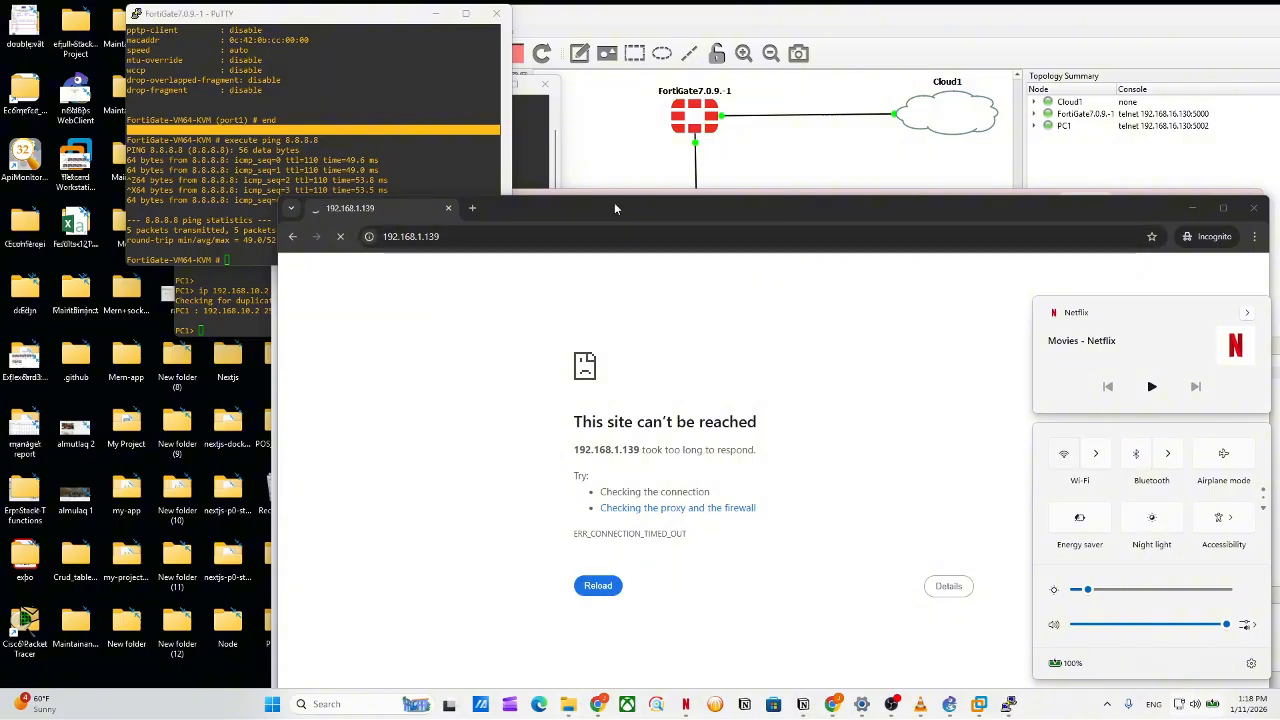
{"action": "left_click_drag", "start_coordinate": [614, 206], "coordinate": [519, 232]}
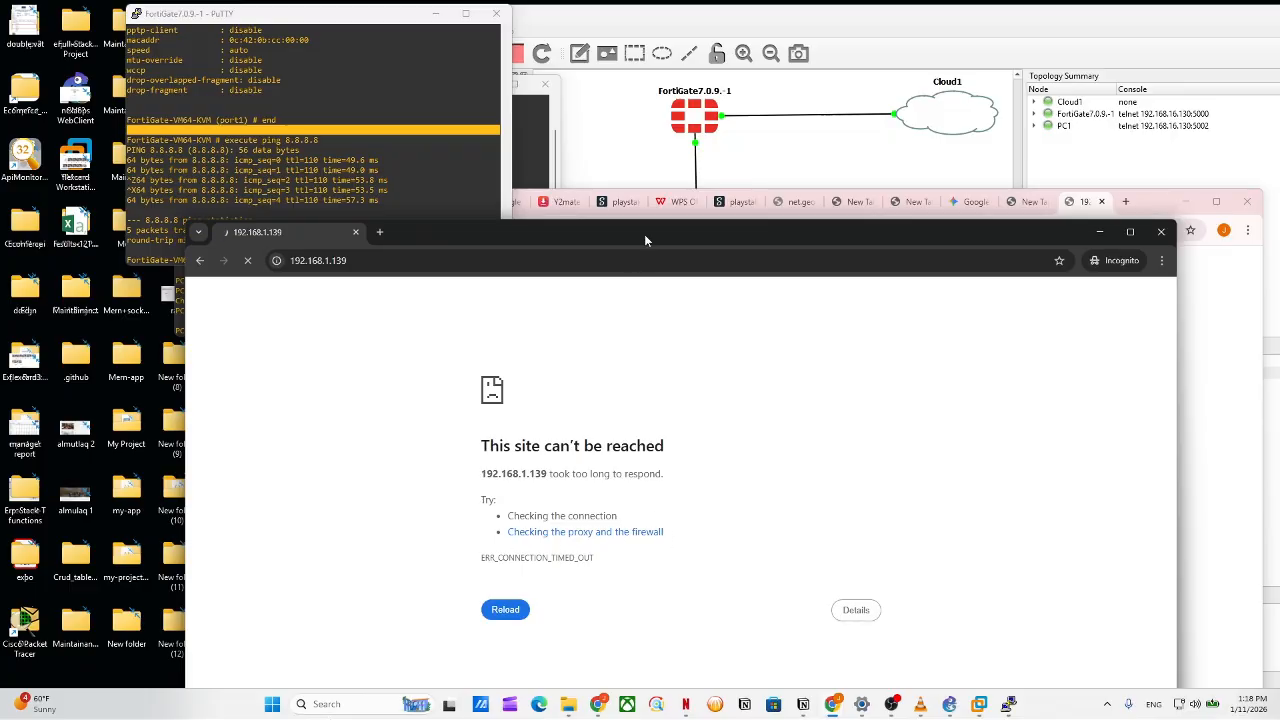
{"action": "left_click_drag", "start_coordinate": [645, 239], "coordinate": [649, 276]}
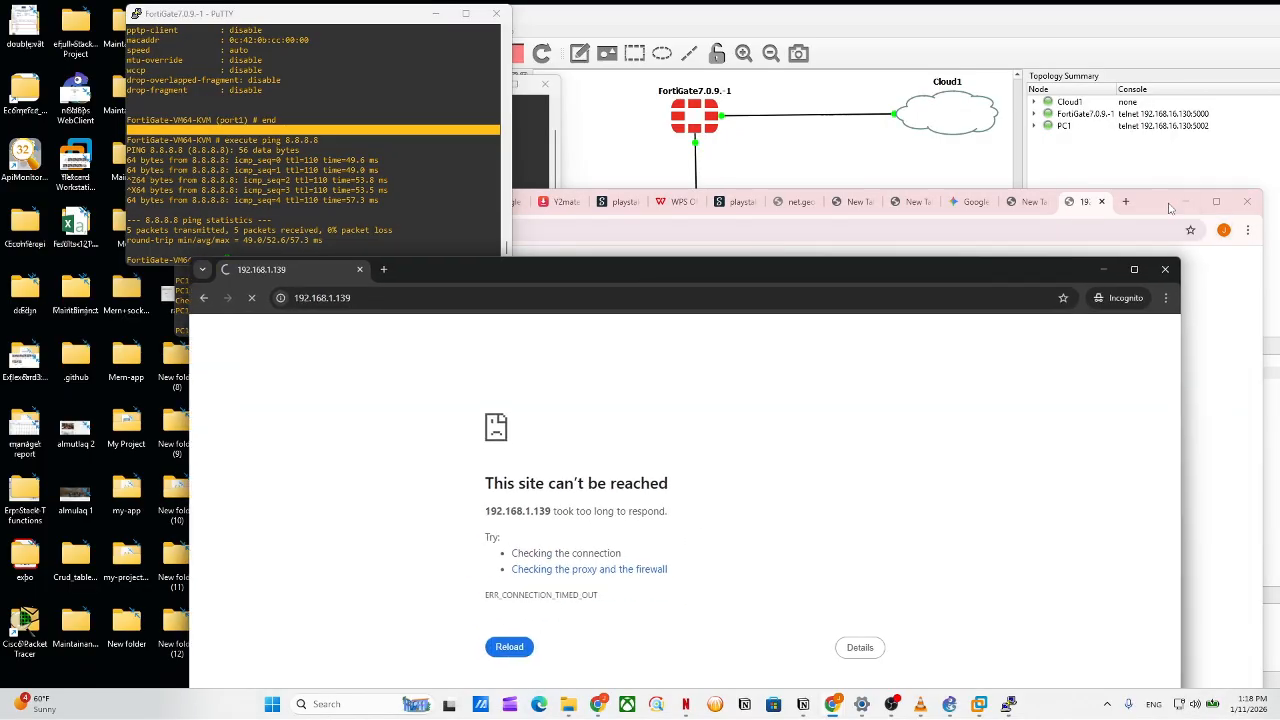
{"action": "left_click_drag", "start_coordinate": [1170, 207], "coordinate": [1146, 355]}
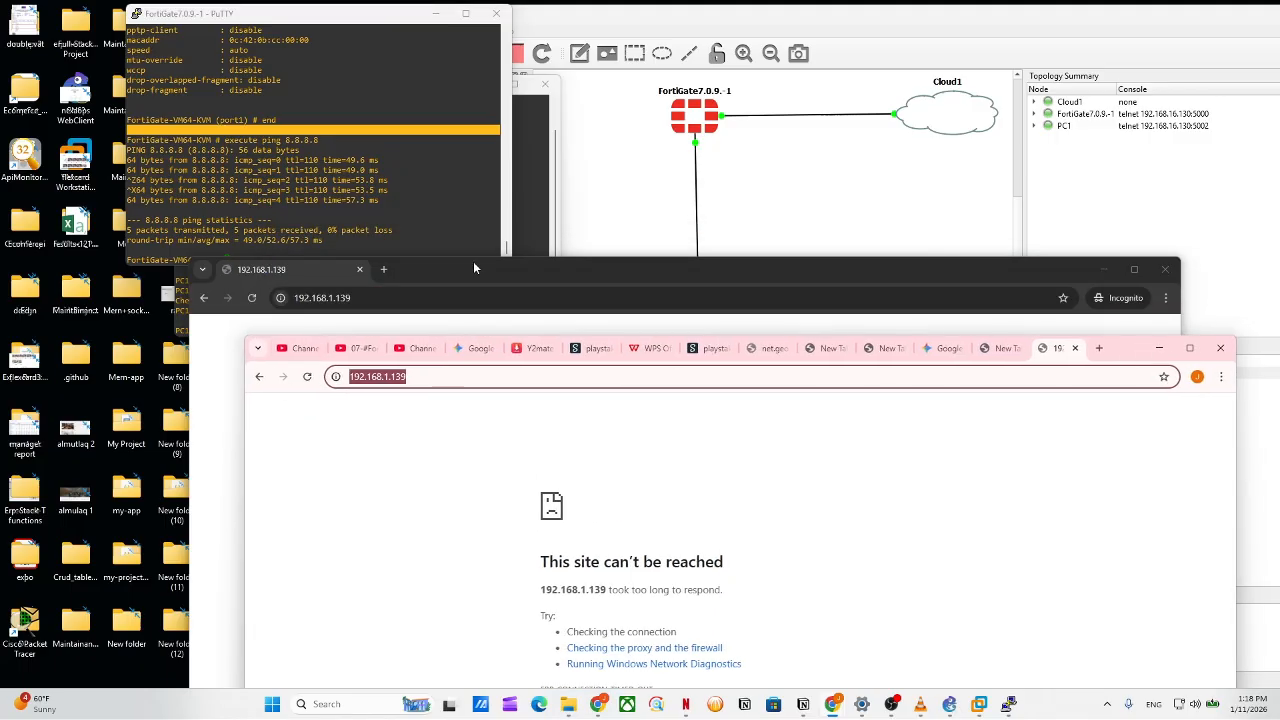
{"action": "left_click_drag", "start_coordinate": [473, 261], "coordinate": [507, 183]}
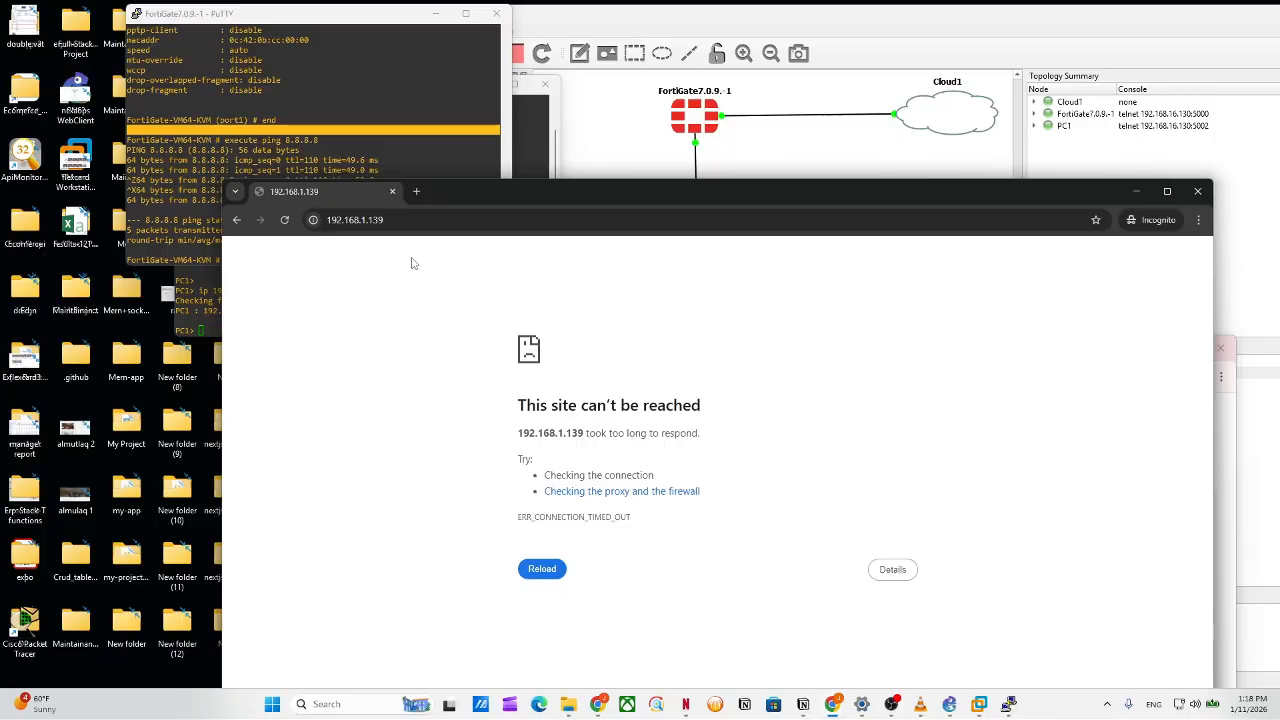
{"action": "left_click", "coordinate": [350, 219]}
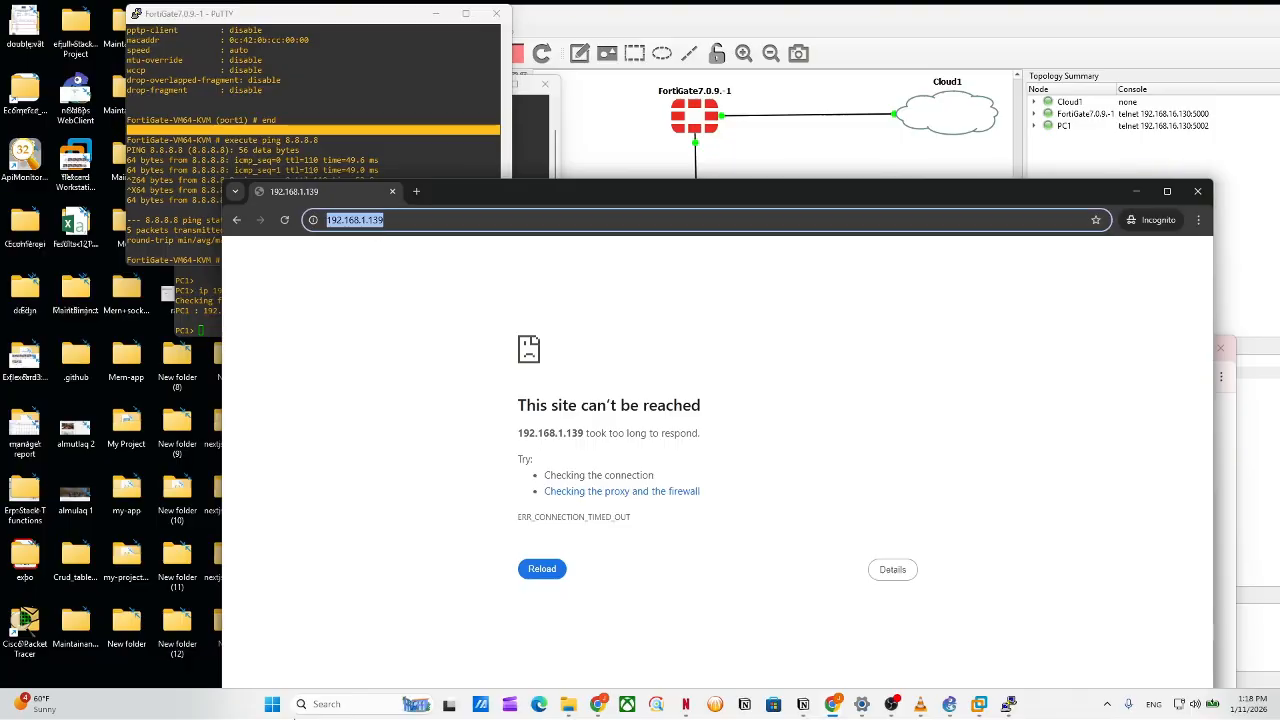
Open Command Prompt and ping 192.168.1.129.
{"action": "left_click", "coordinate": [339, 705]}
{"action": "type", "text": "cmd"}
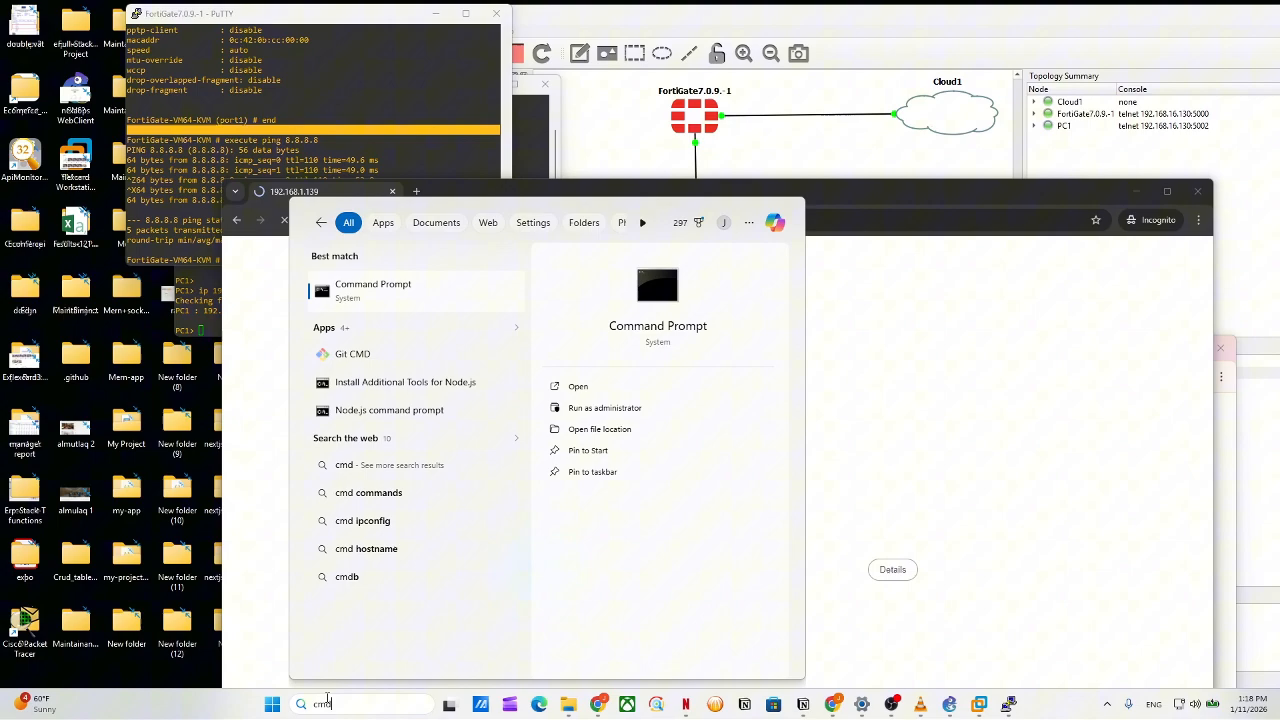
{"action": "key", "text": "Return"}
{"action": "type", "text": "pi"}
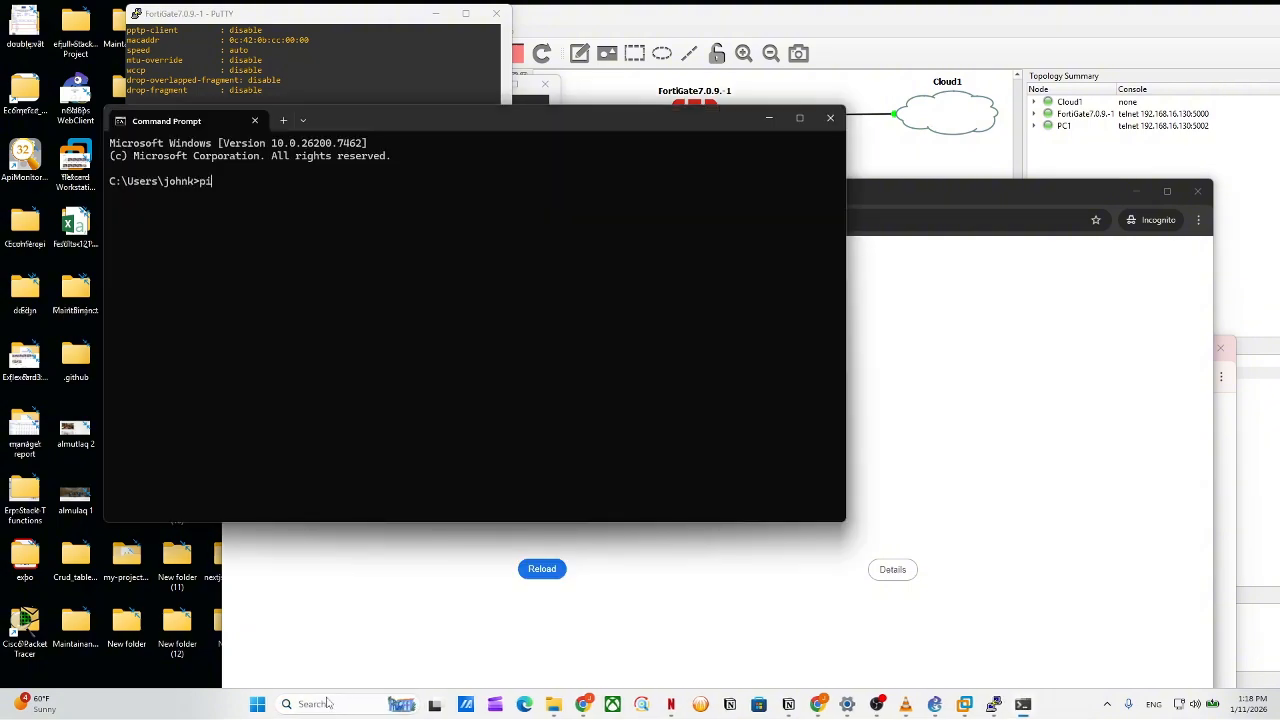
{"action": "type", "text": "ng 192.168.1.129"}
{"action": "key", "text": "Return"}
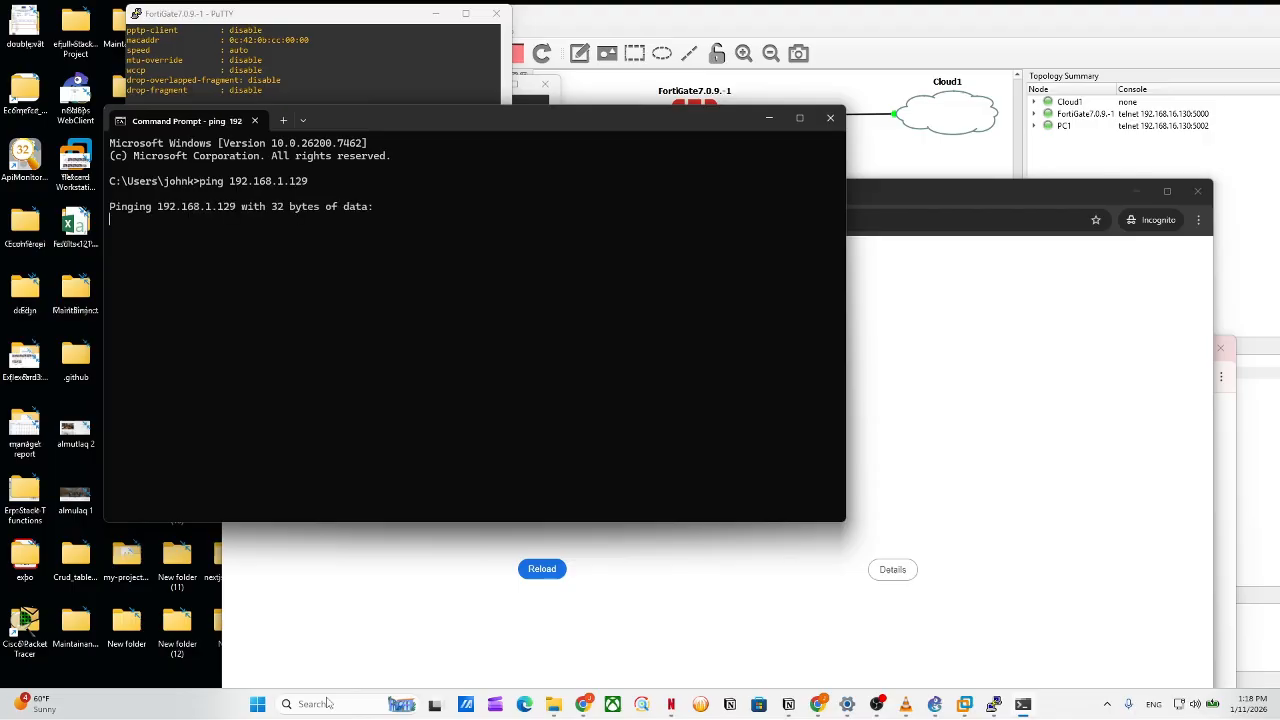
Stop that ping and ping 192.168.1.139 instead.
{"action": "key", "text": "ctrl+c"}
{"action": "key", "text": "Up"}
{"action": "key", "text": "BackSpace"}
{"action": "key", "text": "BackSpace"}
{"action": "type", "text": "3"}
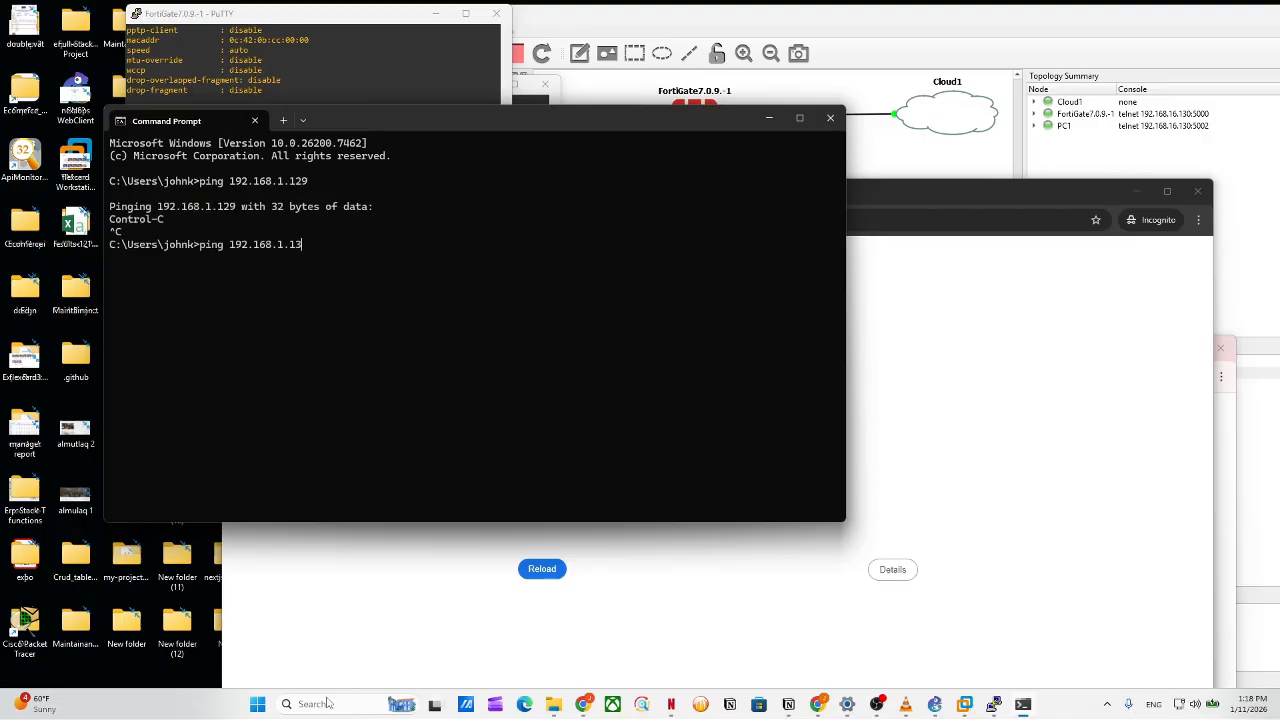
{"action": "type", "text": "9"}
{"action": "key", "text": "Return"}
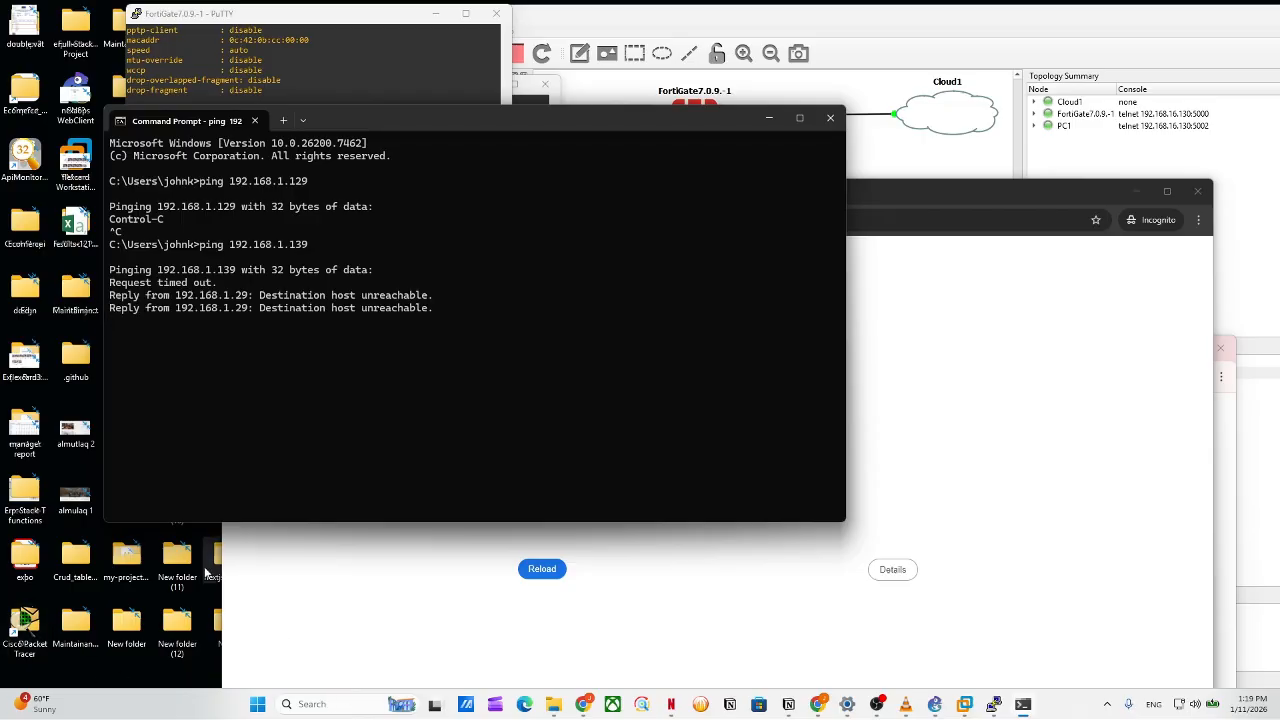
Compare the FortiGate console with the ping results, rearranging the Command Prompt and Chrome windows.
{"action": "left_click", "coordinate": [418, 88]}
{"action": "scroll", "coordinate": [406, 148], "scroll_direction": "up", "scroll_amount": 8}
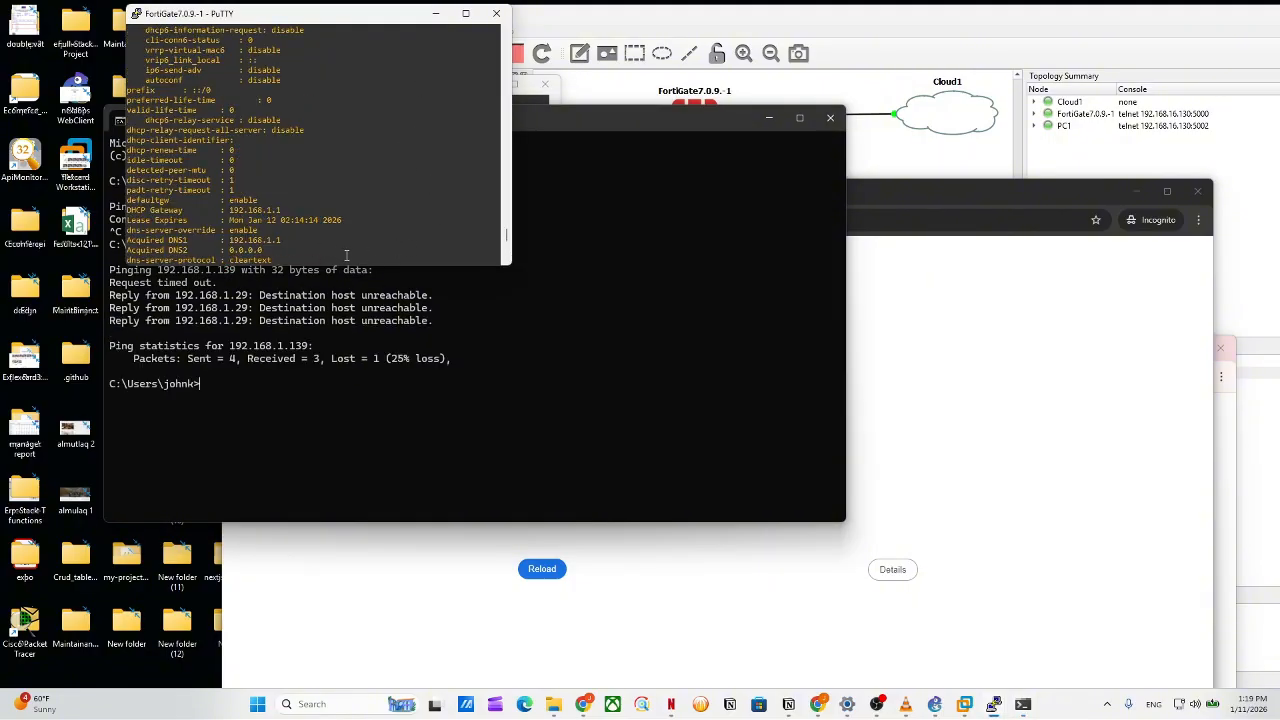
{"action": "left_click", "coordinate": [370, 320]}
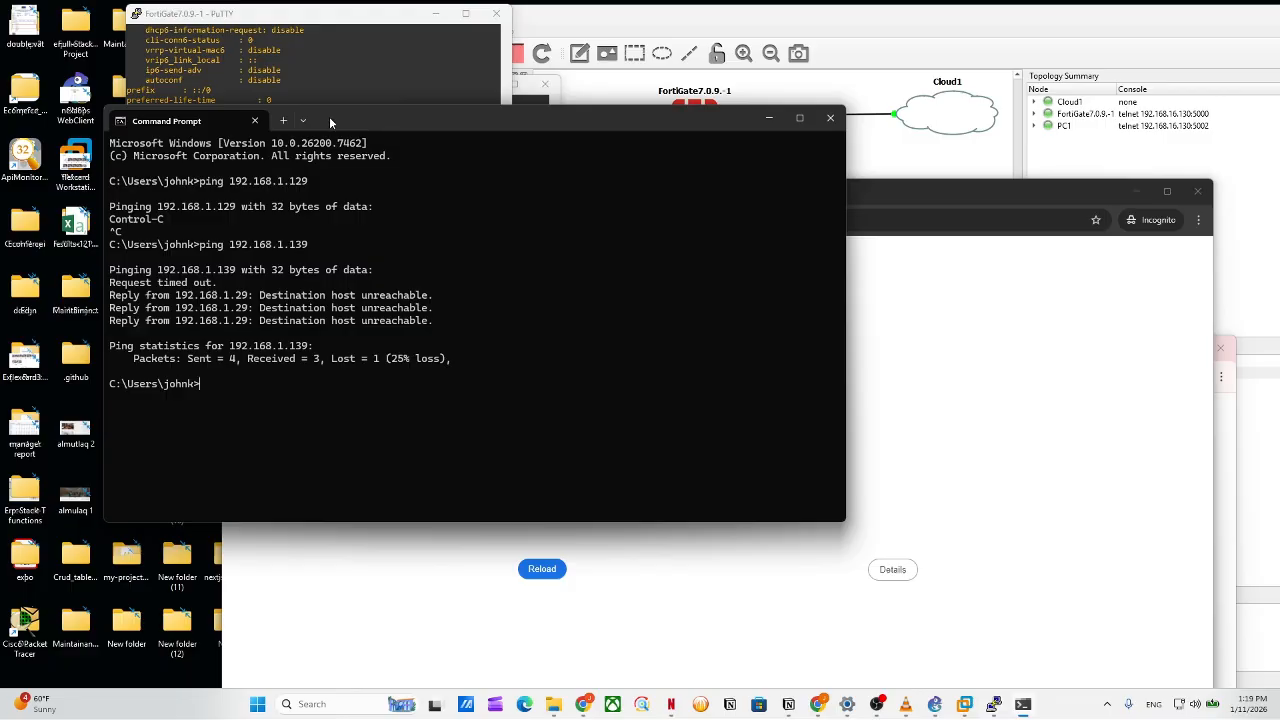
{"action": "left_click_drag", "start_coordinate": [329, 116], "coordinate": [314, 264]}
{"action": "left_click", "coordinate": [314, 192]}
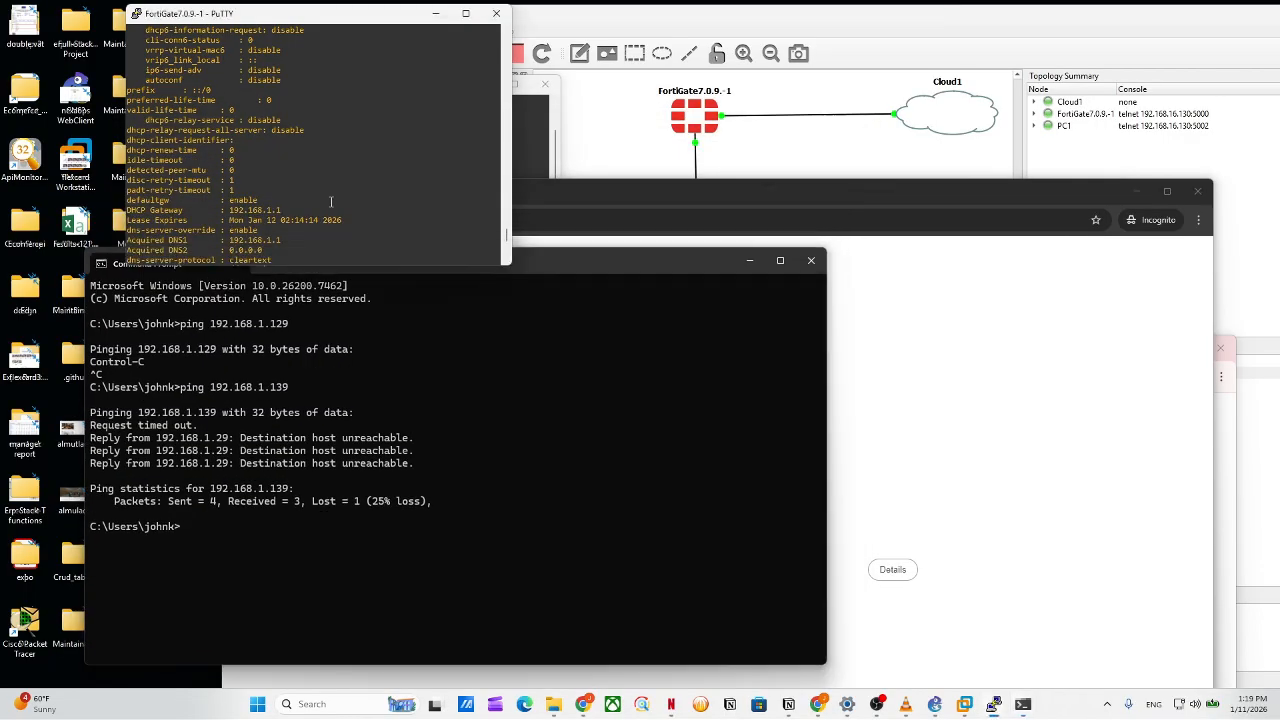
{"action": "scroll", "coordinate": [332, 204], "scroll_direction": "down", "scroll_amount": 4}
{"action": "left_click_drag", "start_coordinate": [763, 207], "coordinate": [783, 370]}
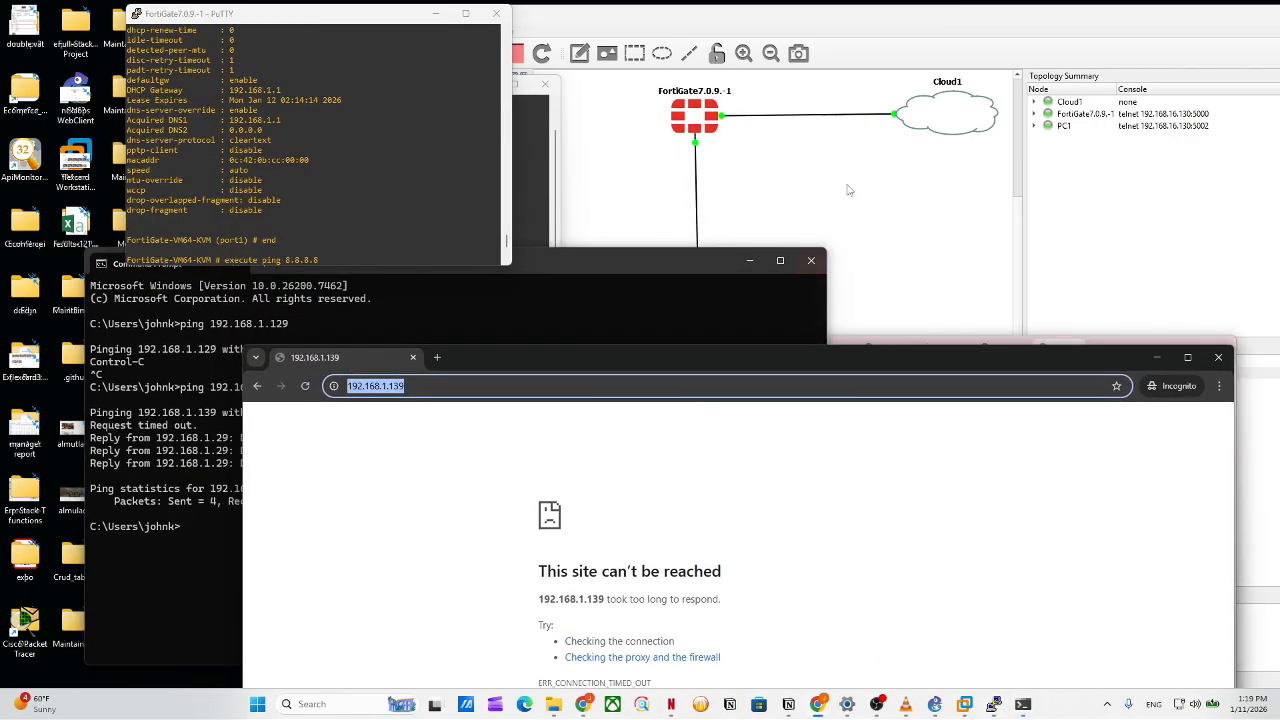
Delete the old Cloud1 node from the GNS3 topology.
{"action": "left_click", "coordinate": [957, 122]}
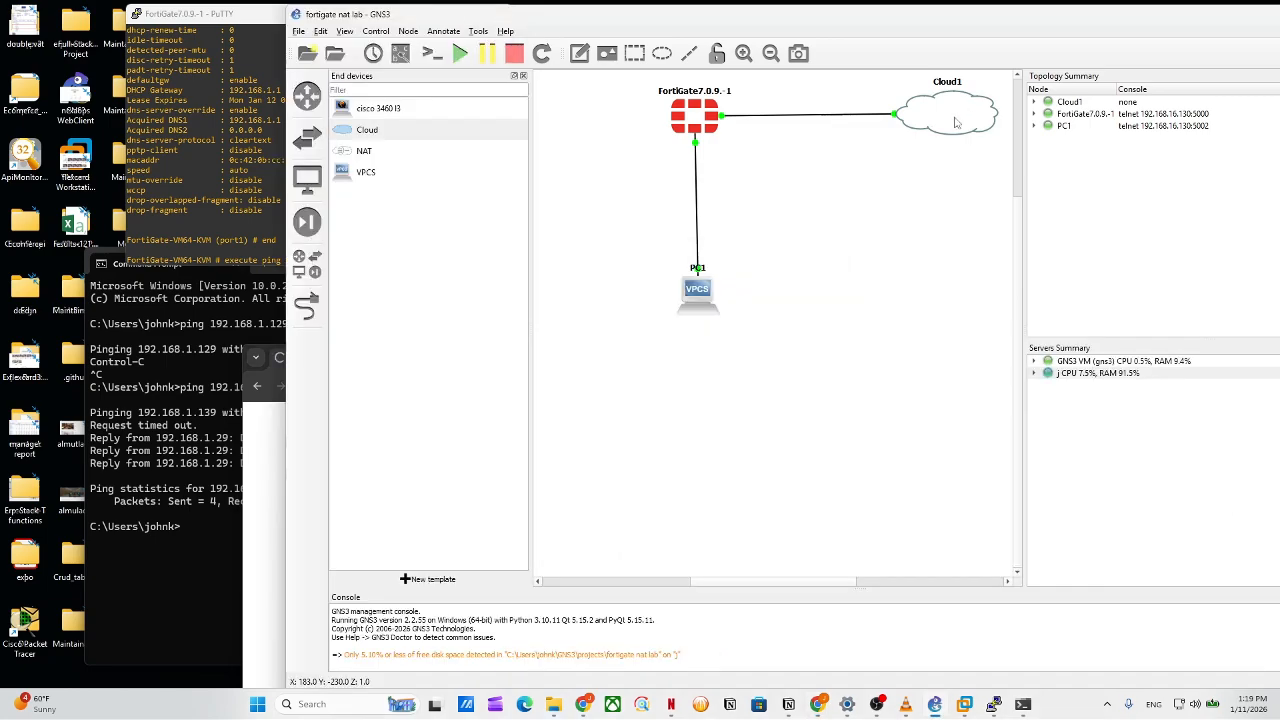
{"action": "left_click", "coordinate": [1107, 700]}
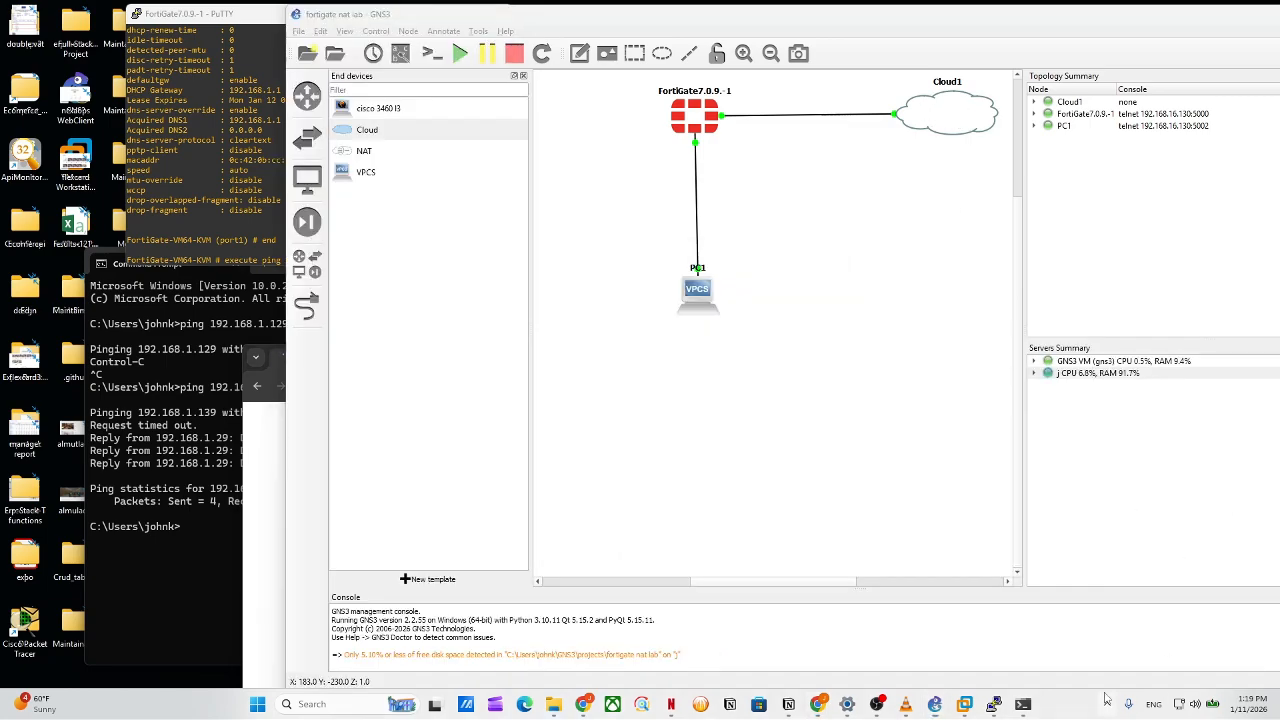
{"action": "right_click", "coordinate": [928, 102]}
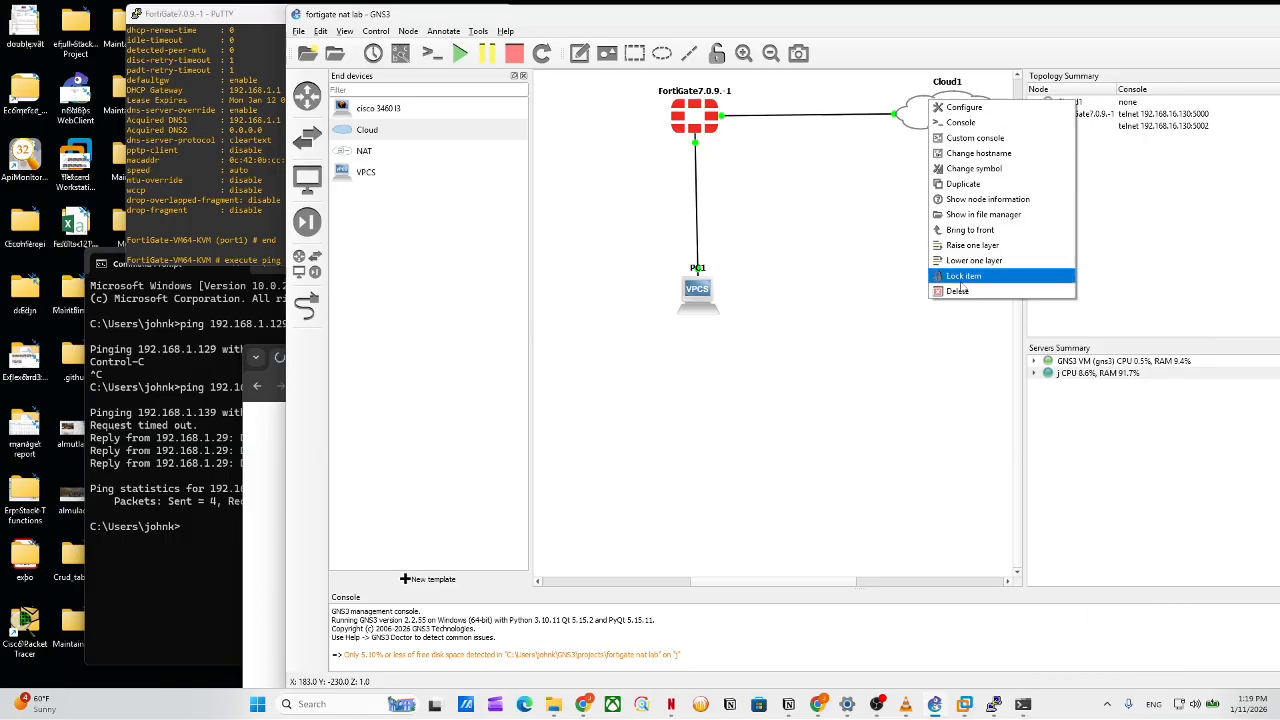
{"action": "left_click", "coordinate": [958, 290]}
{"action": "left_click", "coordinate": [866, 372]}
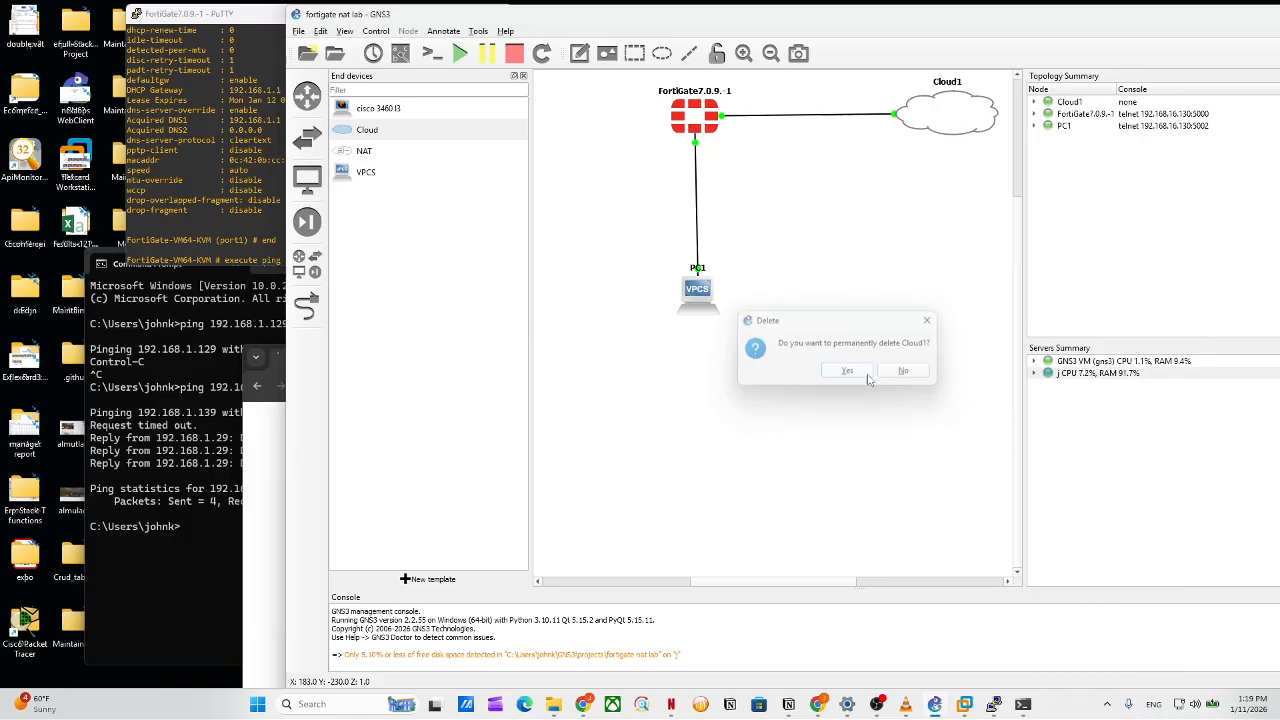
Place a new Cloud node running on the GNS3 VM server.
{"action": "left_click_drag", "start_coordinate": [396, 138], "coordinate": [874, 131]}
{"action": "left_click", "coordinate": [838, 357]}
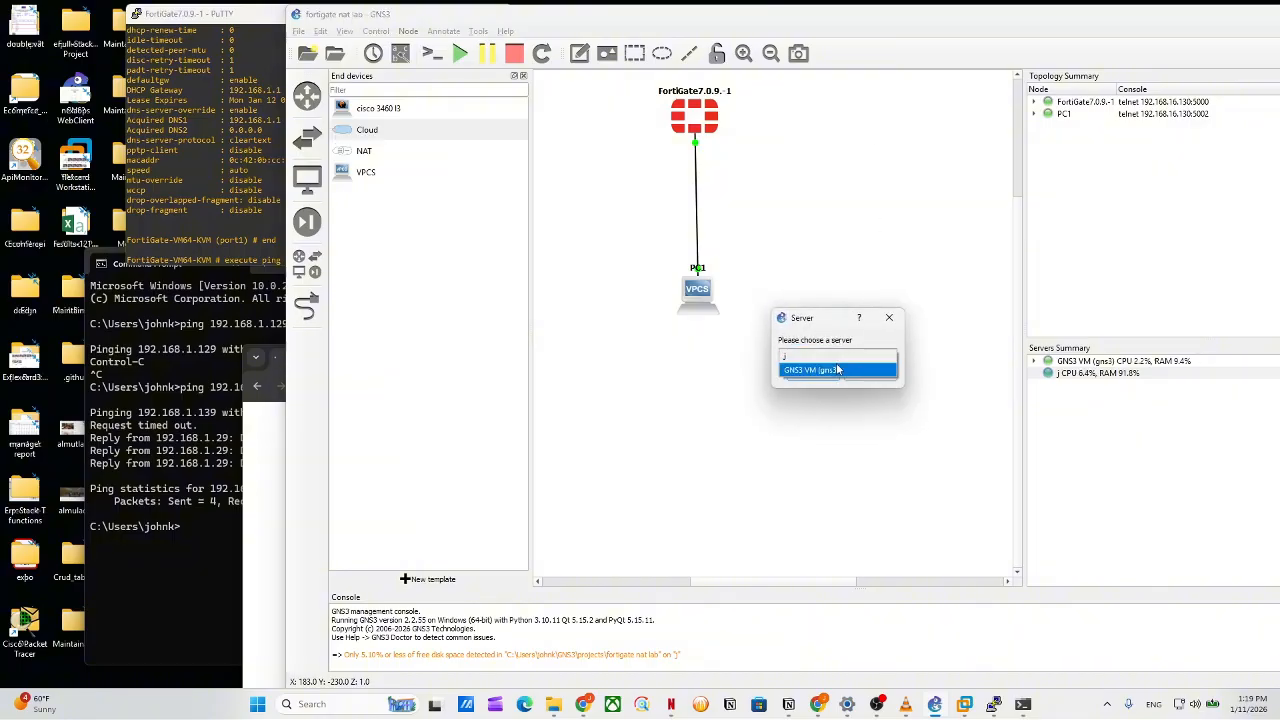
{"action": "left_click", "coordinate": [838, 370]}
{"action": "left_click", "coordinate": [818, 374]}
Link the new Cloud1 to FortiGate Port1.
{"action": "left_click", "coordinate": [307, 137]}
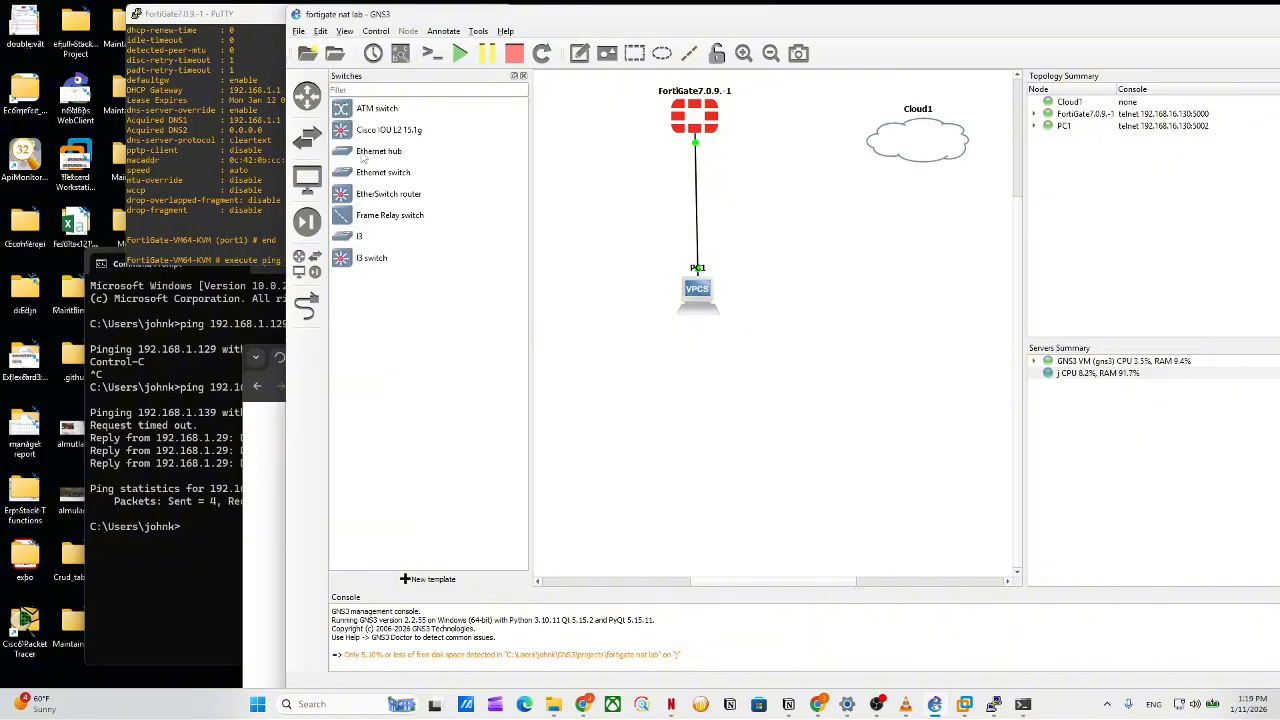
{"action": "left_click", "coordinate": [308, 302]}
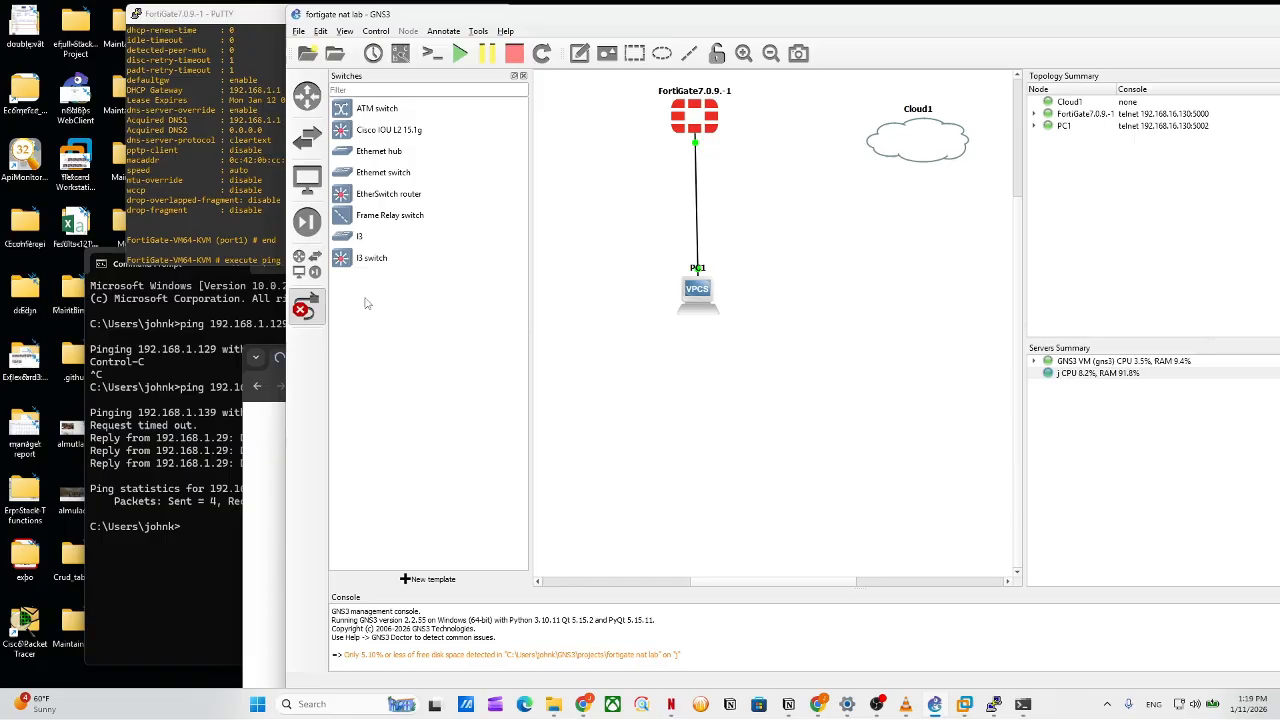
{"action": "left_click", "coordinate": [913, 151]}
{"action": "left_click", "coordinate": [940, 172]}
{"action": "left_click", "coordinate": [708, 122]}
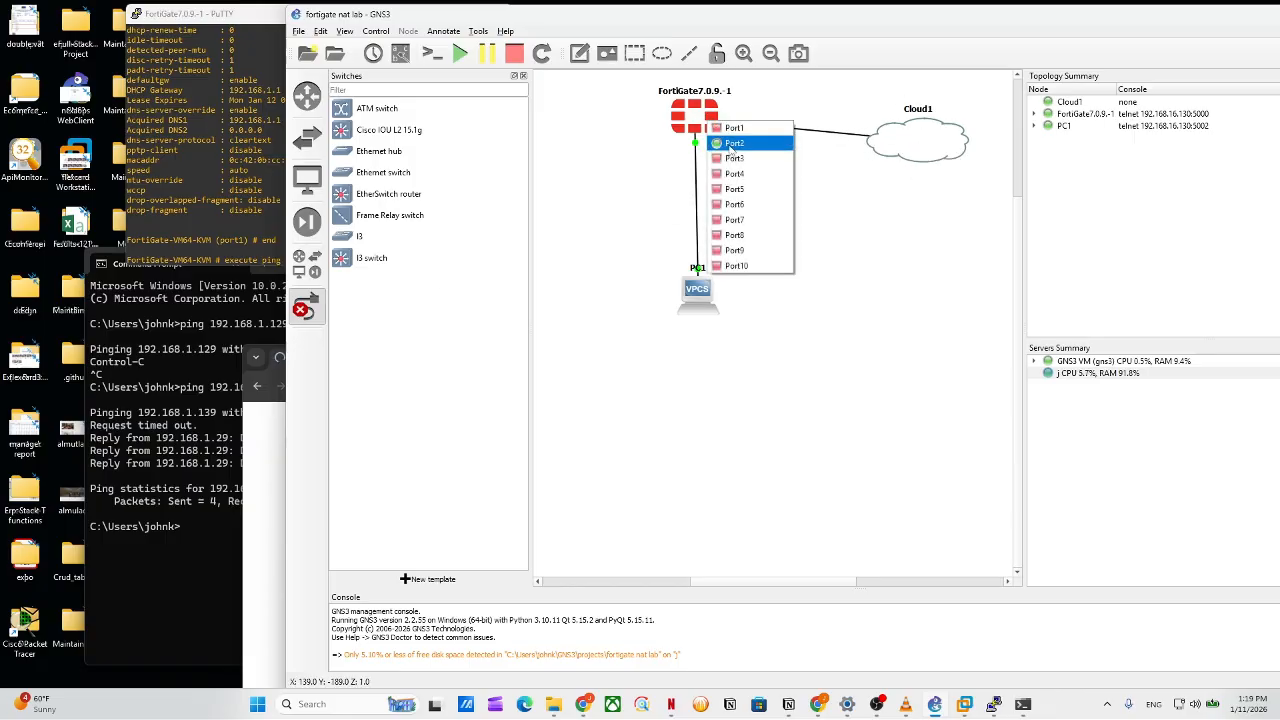
{"action": "left_click", "coordinate": [735, 128]}
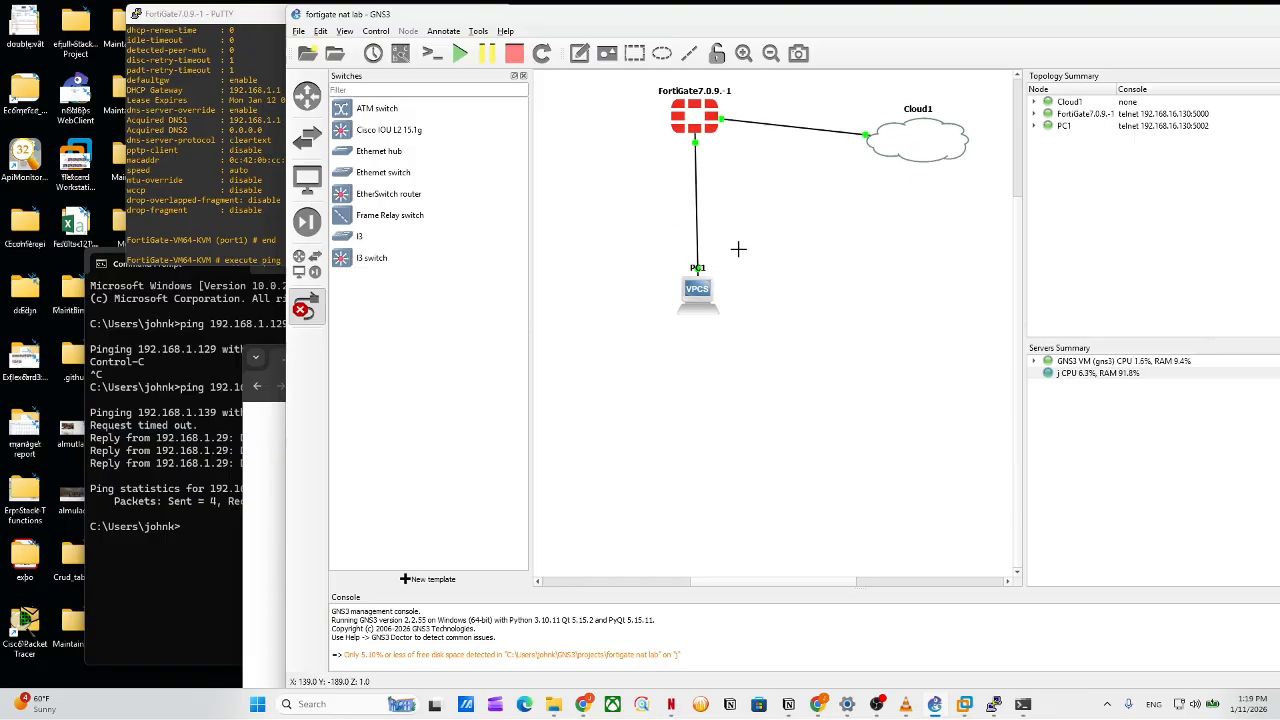
{"action": "left_click", "coordinate": [282, 205]}
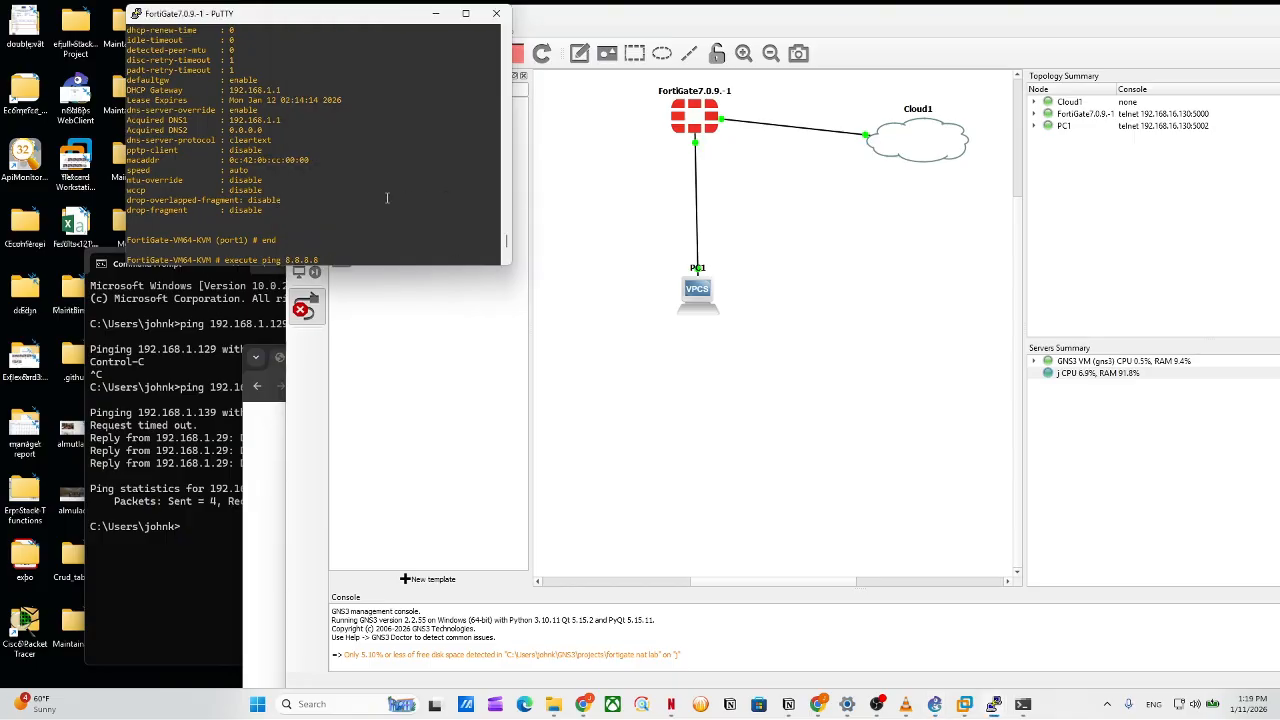
Re-run 'execute ping 8.8.8.8' on the FortiGate from the command history.
{"action": "key", "text": "Return"}
{"action": "key", "text": "Return"}
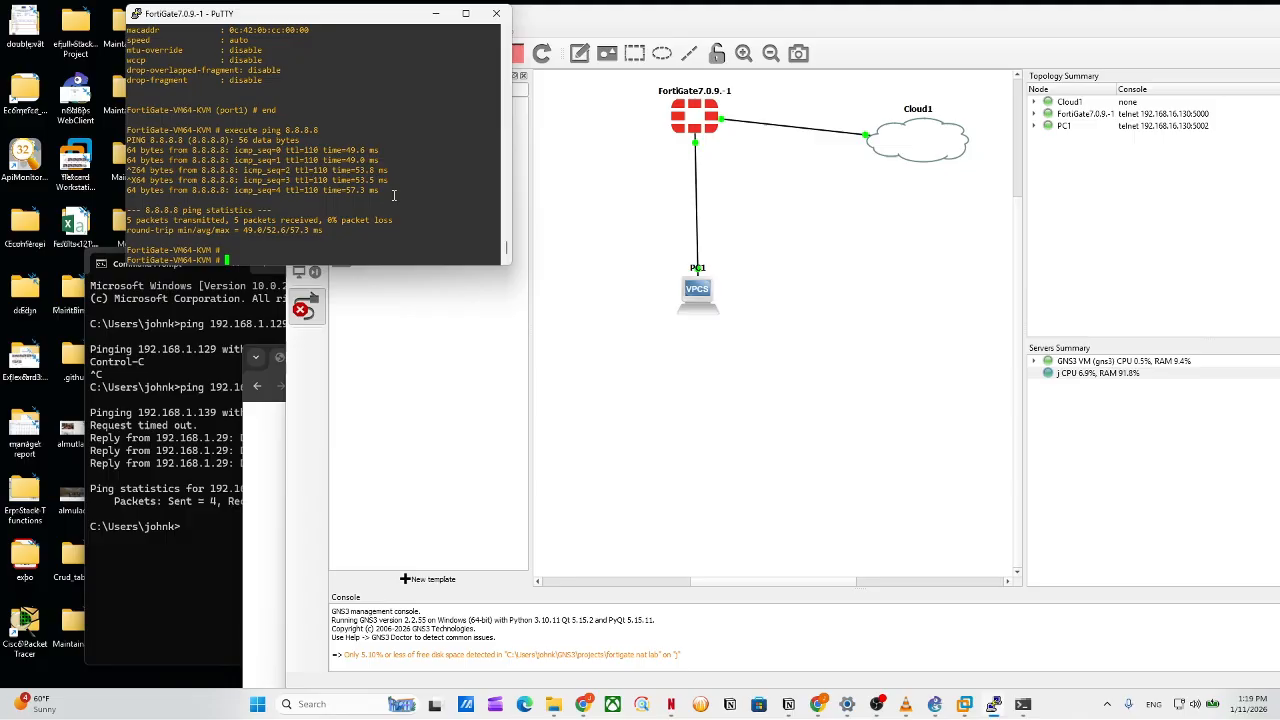
{"action": "key", "text": "Up"}
{"action": "key", "text": "Return"}
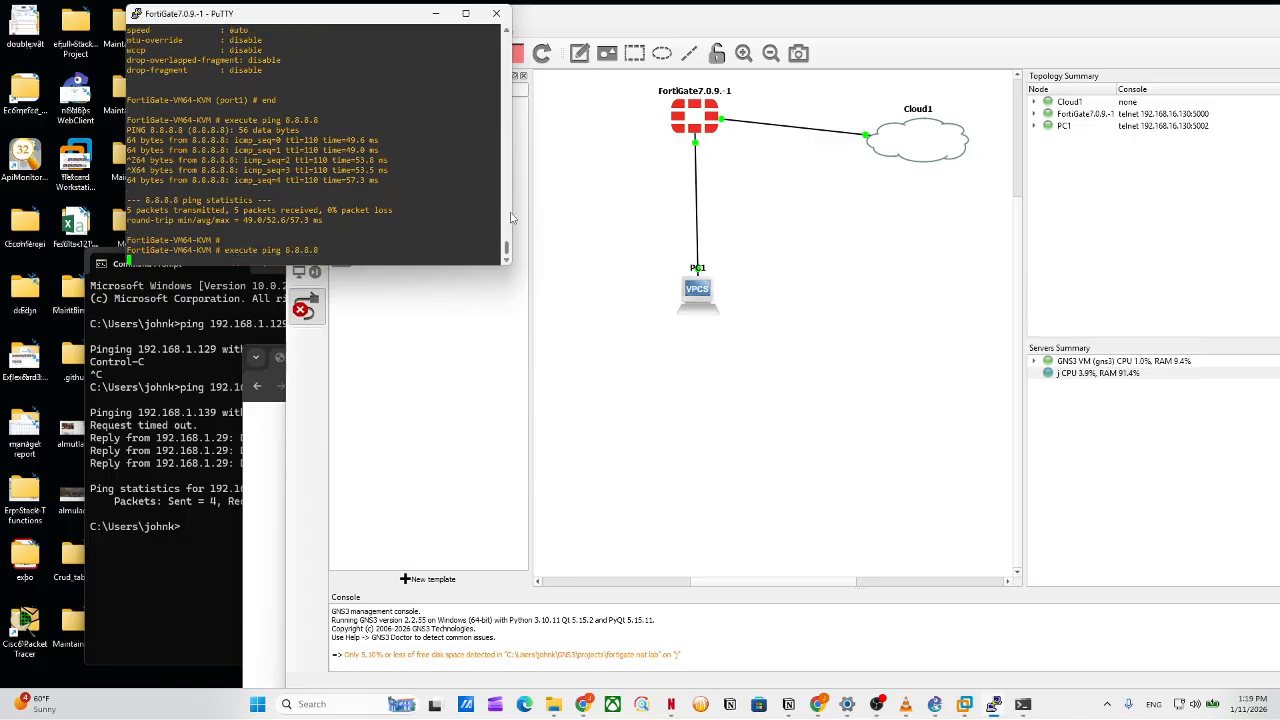
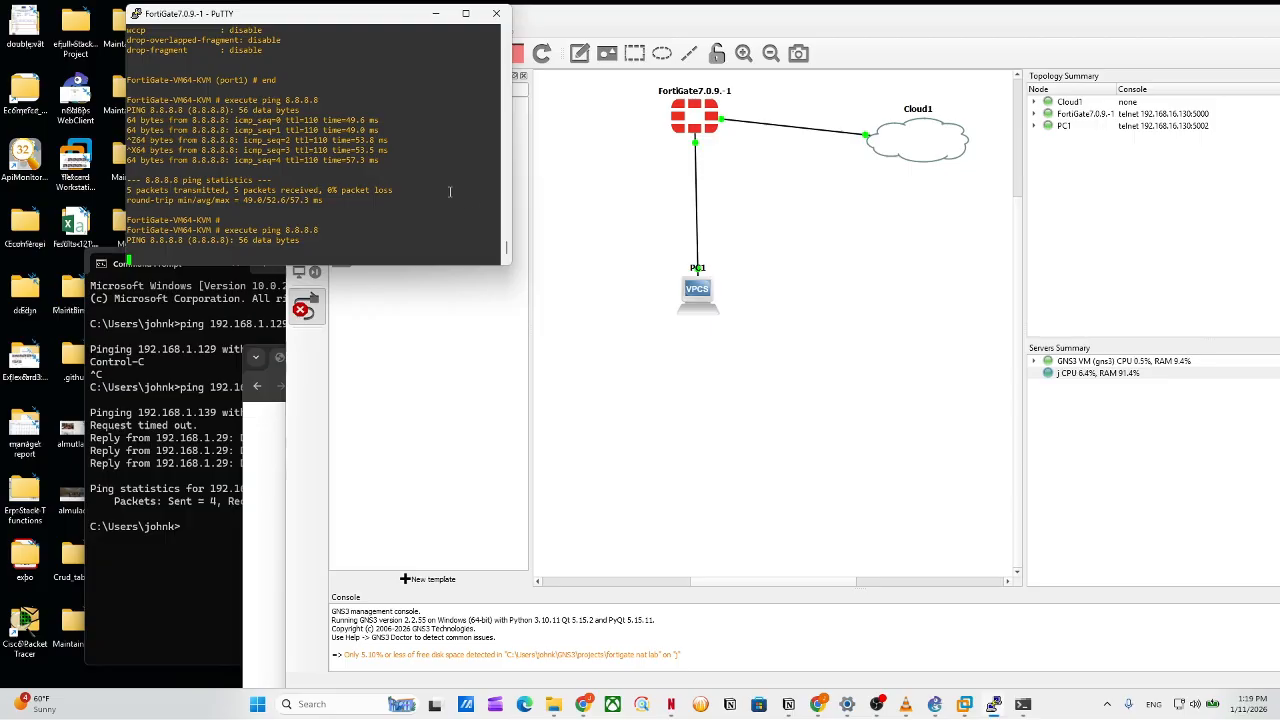
Stop the 8.8.8.8 ping at 100% loss and enter 'config system int' at the prompt.
{"action": "key", "text": "ctrl+z"}
{"action": "key", "text": "ctrl+c"}
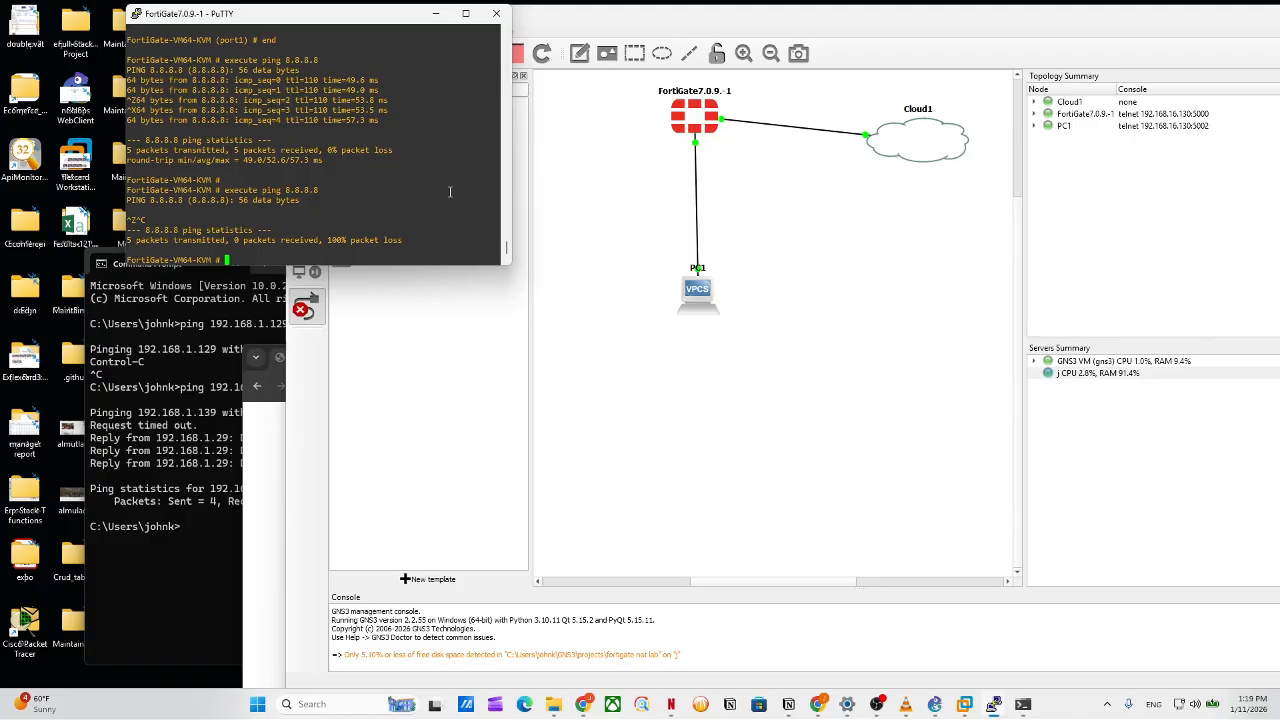
{"action": "type", "text": "config system int"}
List port1's interface settings, showing DHCP with address 192.168.16.133.
{"action": "key", "text": "Return"}
{"action": "type", "text": "ed"}
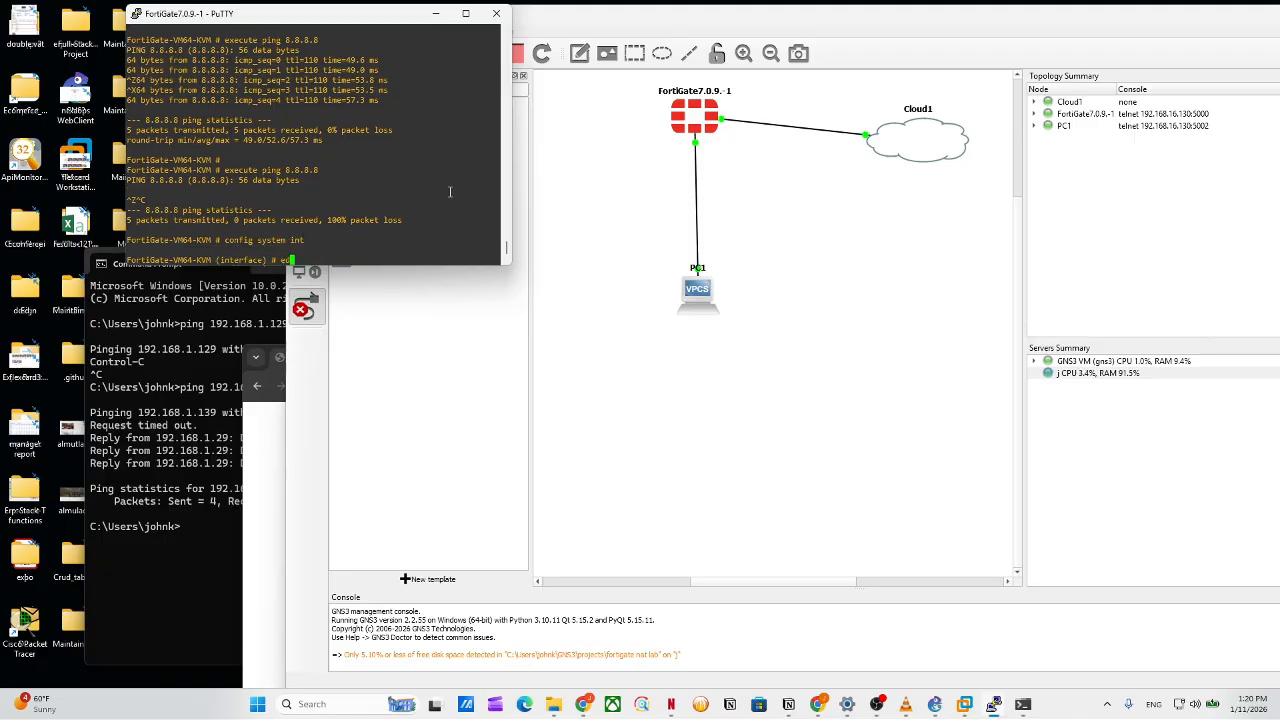
{"action": "type", "text": "it port1"}
{"action": "key", "text": "Return"}
{"action": "type", "text": "s"}
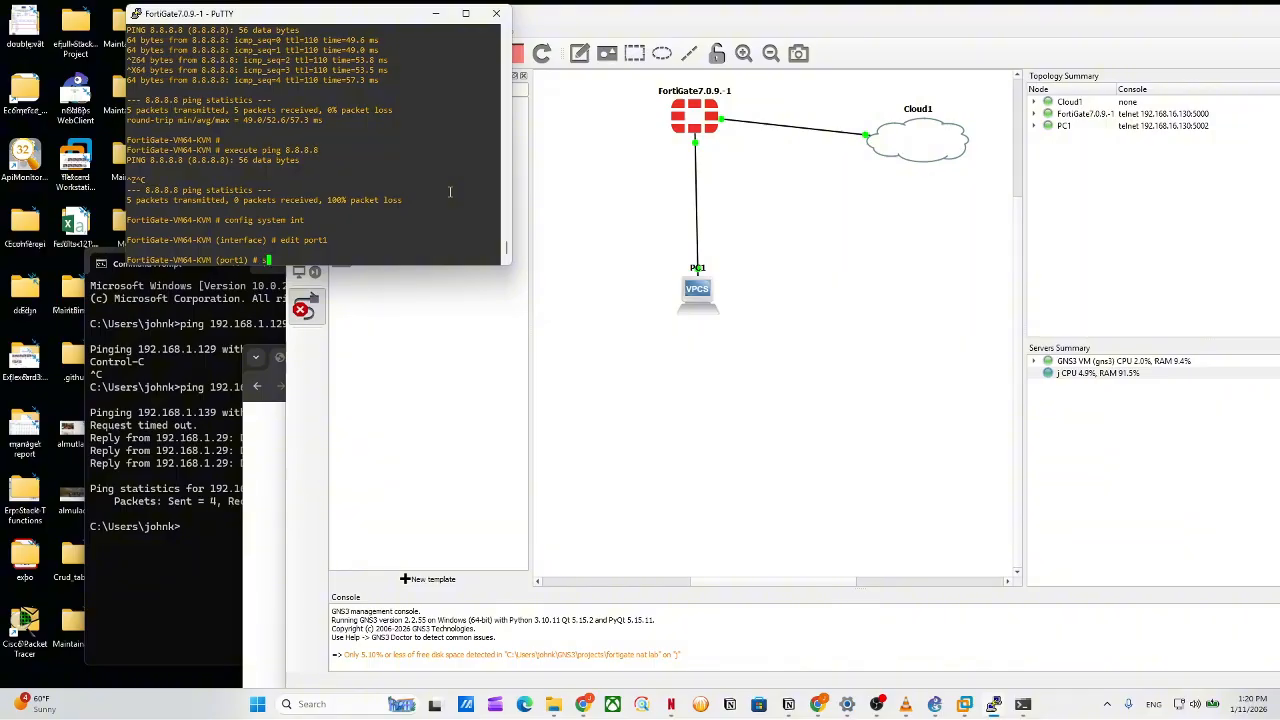
{"action": "type", "text": "et"}
{"action": "key", "text": "Return"}
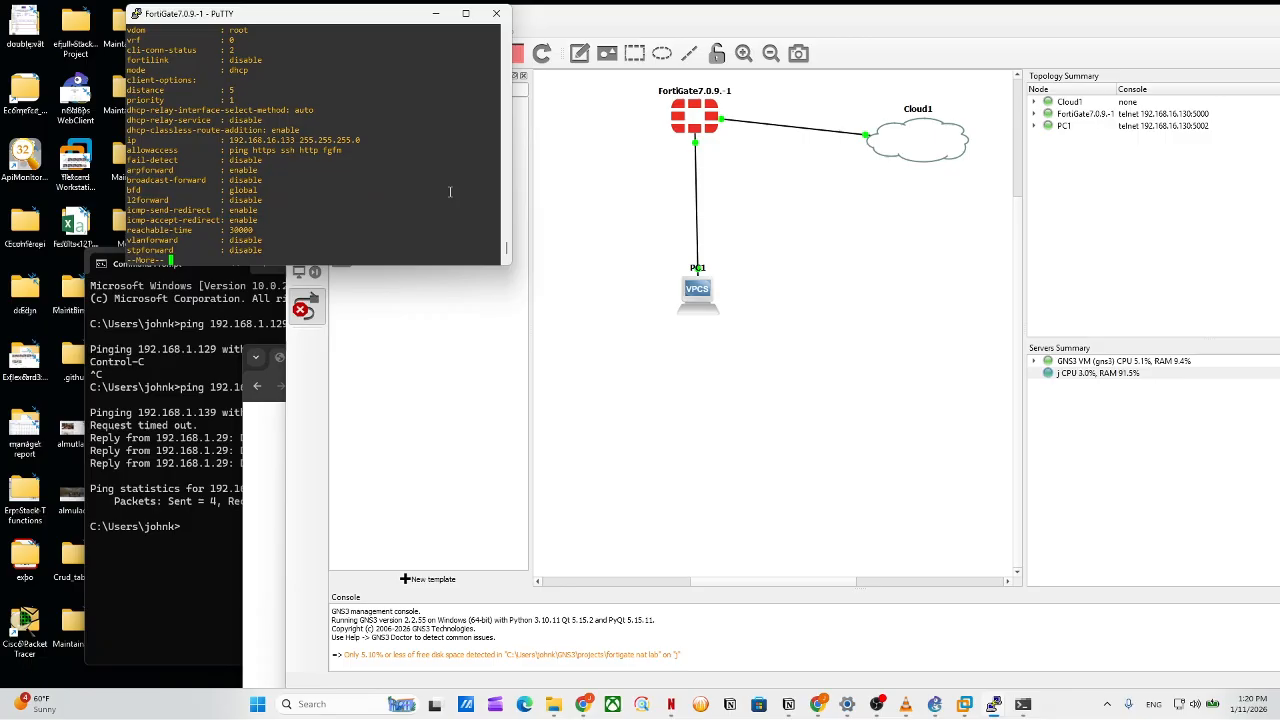
{"action": "key", "text": "space"}
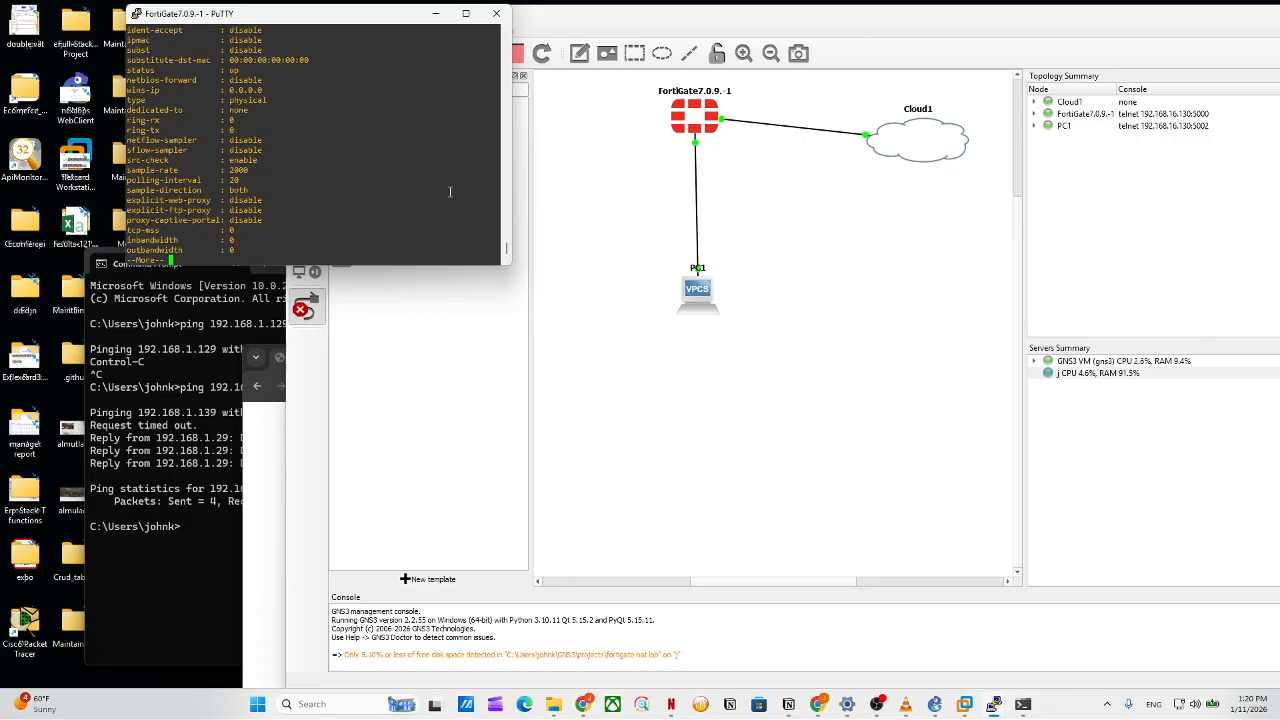
Leave configuration mode with 'end' and start a fresh 'execute ping 8.8.8.8'.
{"action": "type", "text": "config system in"}
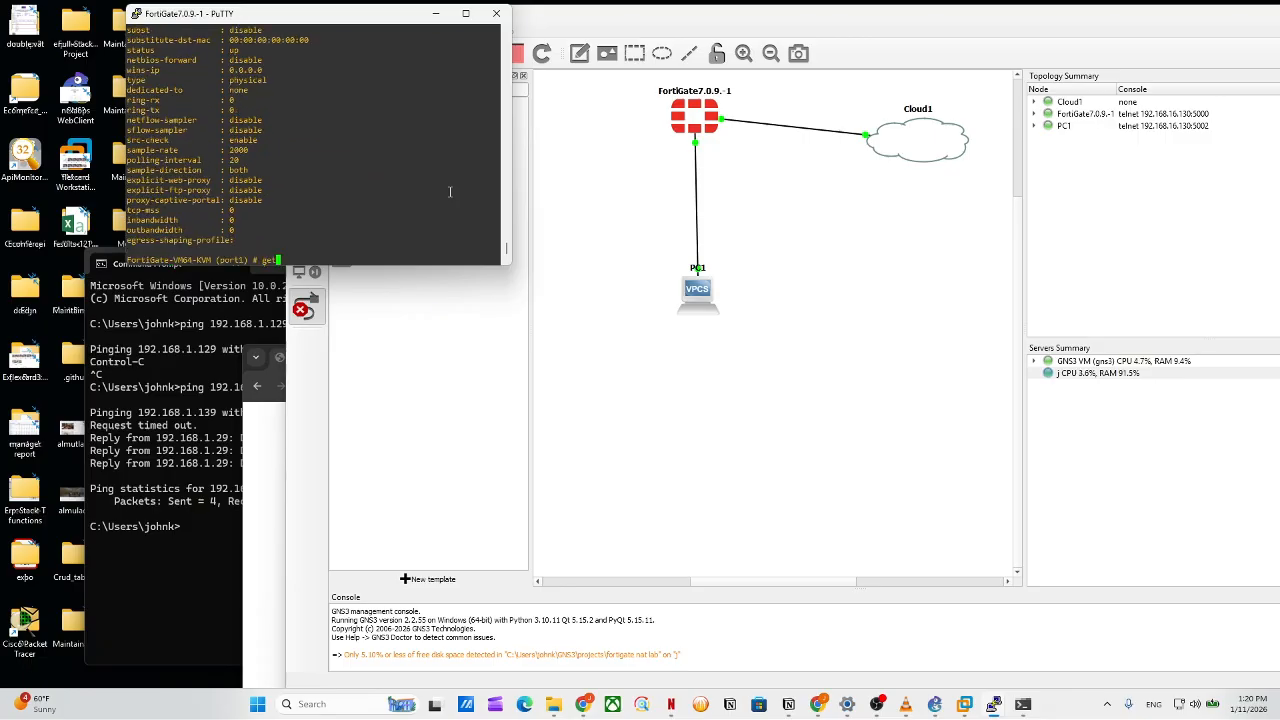
{"action": "key", "text": "BackSpace"}
{"action": "key", "text": "BackSpace"}
{"action": "key", "text": "BackSpace"}
{"action": "key", "text": "BackSpace"}
{"action": "key", "text": "BackSpace"}
{"action": "key", "text": "BackSpace"}
{"action": "key", "text": "BackSpace"}
{"action": "key", "text": "BackSpace"}
{"action": "key", "text": "BackSpace"}
{"action": "key", "text": "BackSpace"}
{"action": "key", "text": "BackSpace"}
{"action": "key", "text": "BackSpace"}
{"action": "key", "text": "BackSpace"}
{"action": "key", "text": "BackSpace"}
{"action": "key", "text": "BackSpace"}
{"action": "key", "text": "BackSpace"}
{"action": "type", "text": "execute ping 8.8.8.8"}
{"action": "key", "text": "Left"}
{"action": "key", "text": "Left"}
{"action": "key", "text": "Left"}
{"action": "key", "text": "Left"}
{"action": "key", "text": "Left"}
{"action": "key", "text": "Left"}
{"action": "key", "text": "Left"}
{"action": "key", "text": "Left"}
{"action": "key", "text": "Left"}
{"action": "key", "text": "Left"}
{"action": "key", "text": "Left"}
{"action": "key", "text": "Left"}
{"action": "key", "text": "Return"}
{"action": "key", "text": "Up"}
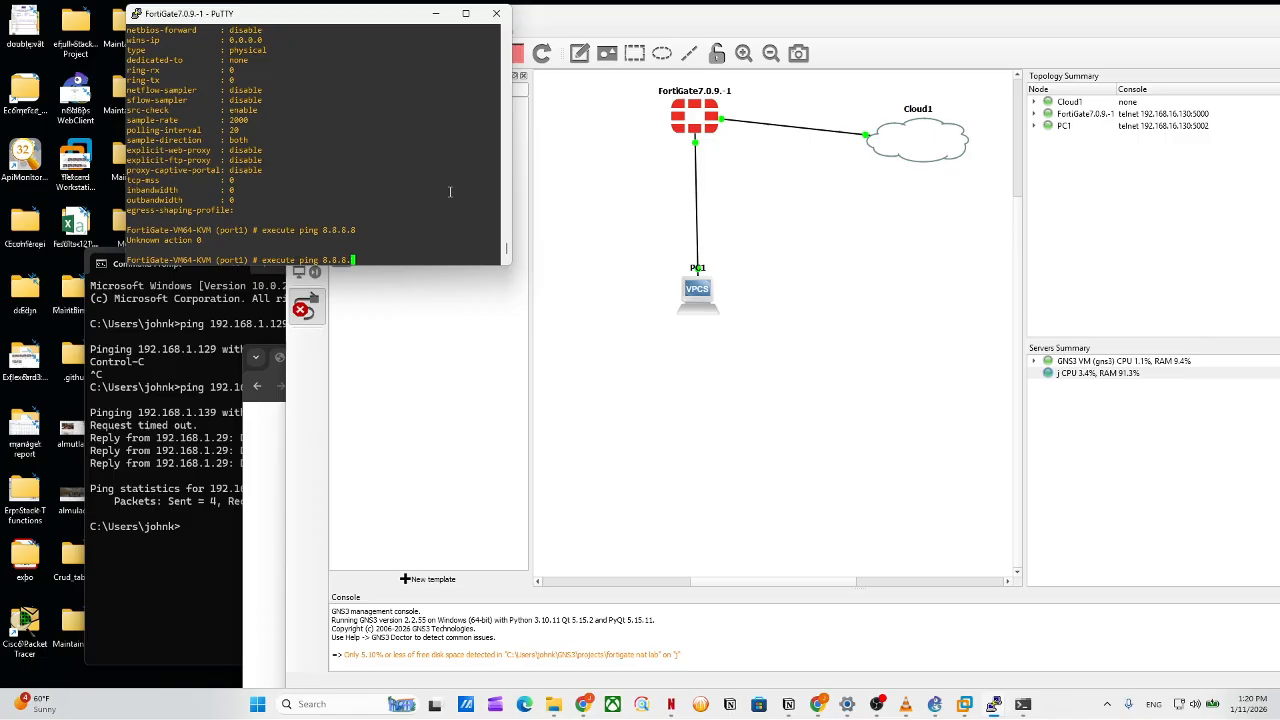
{"action": "key", "text": "BackSpace"}
{"action": "key", "text": "BackSpace"}
{"action": "key", "text": "BackSpace"}
{"action": "key", "text": "BackSpace"}
{"action": "key", "text": "BackSpace"}
{"action": "key", "text": "BackSpace"}
{"action": "key", "text": "BackSpace"}
{"action": "key", "text": "BackSpace"}
{"action": "key", "text": "BackSpace"}
{"action": "key", "text": "BackSpace"}
{"action": "key", "text": "BackSpace"}
{"action": "key", "text": "BackSpace"}
{"action": "key", "text": "BackSpace"}
{"action": "key", "text": "BackSpace"}
{"action": "key", "text": "BackSpace"}
{"action": "key", "text": "BackSpace"}
{"action": "key", "text": "BackSpace"}
{"action": "key", "text": "BackSpace"}
{"action": "type", "text": "end"}
{"action": "key", "text": "Return"}
{"action": "type", "text": "execute ping 8.8.8.8"}
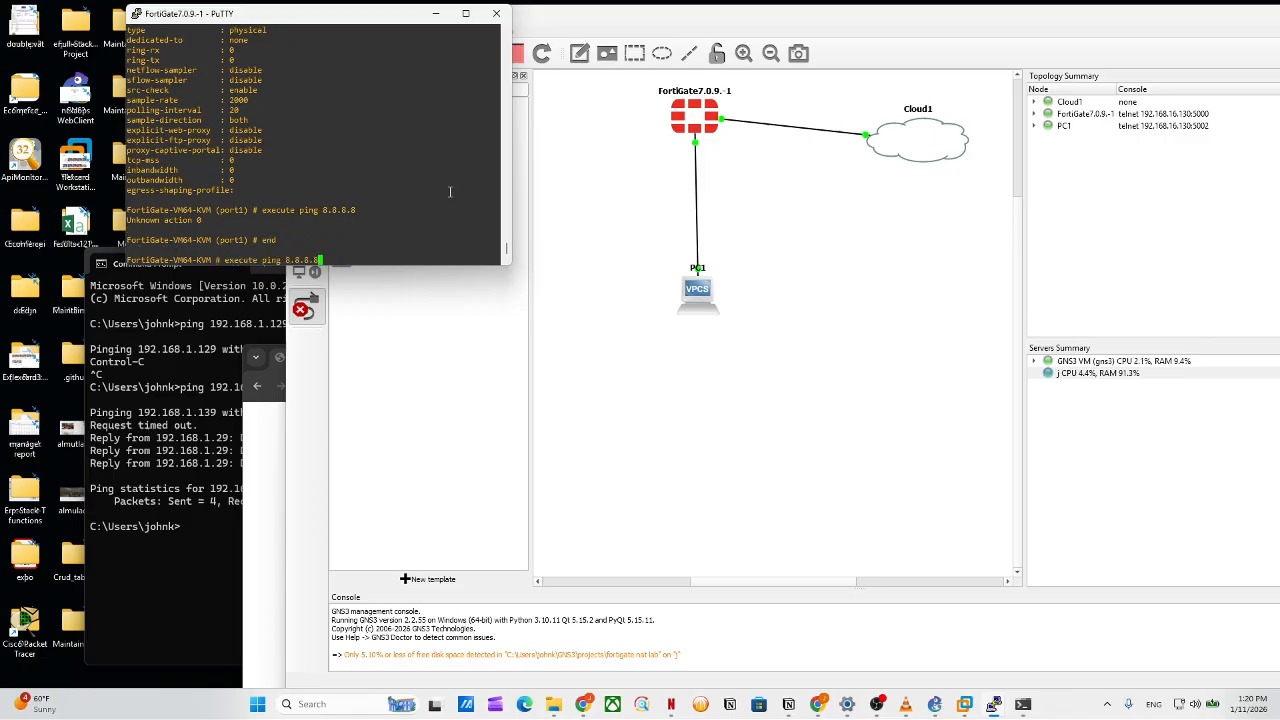
{"action": "key", "text": "Return"}
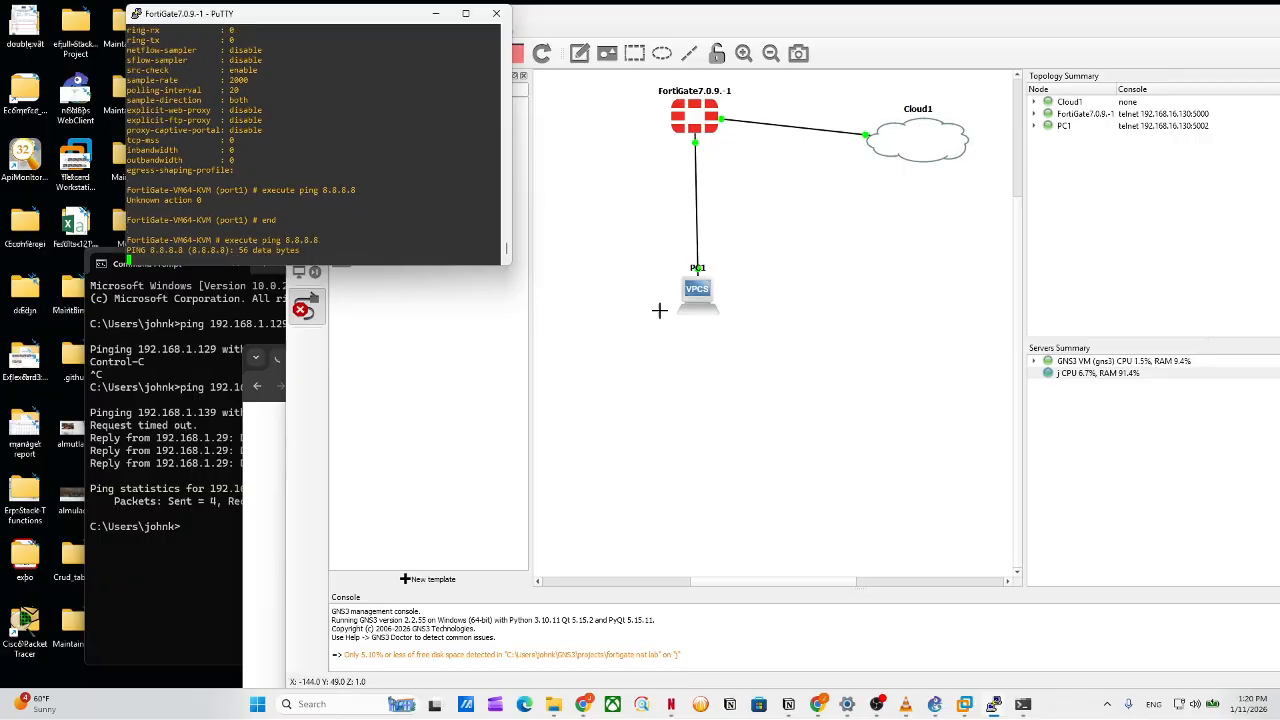
Check the ping result (5 sent, none received) and nudge Cloud1 slightly in the topology.
{"action": "left_click", "coordinate": [310, 306]}
{"action": "left_click", "coordinate": [247, 442]}
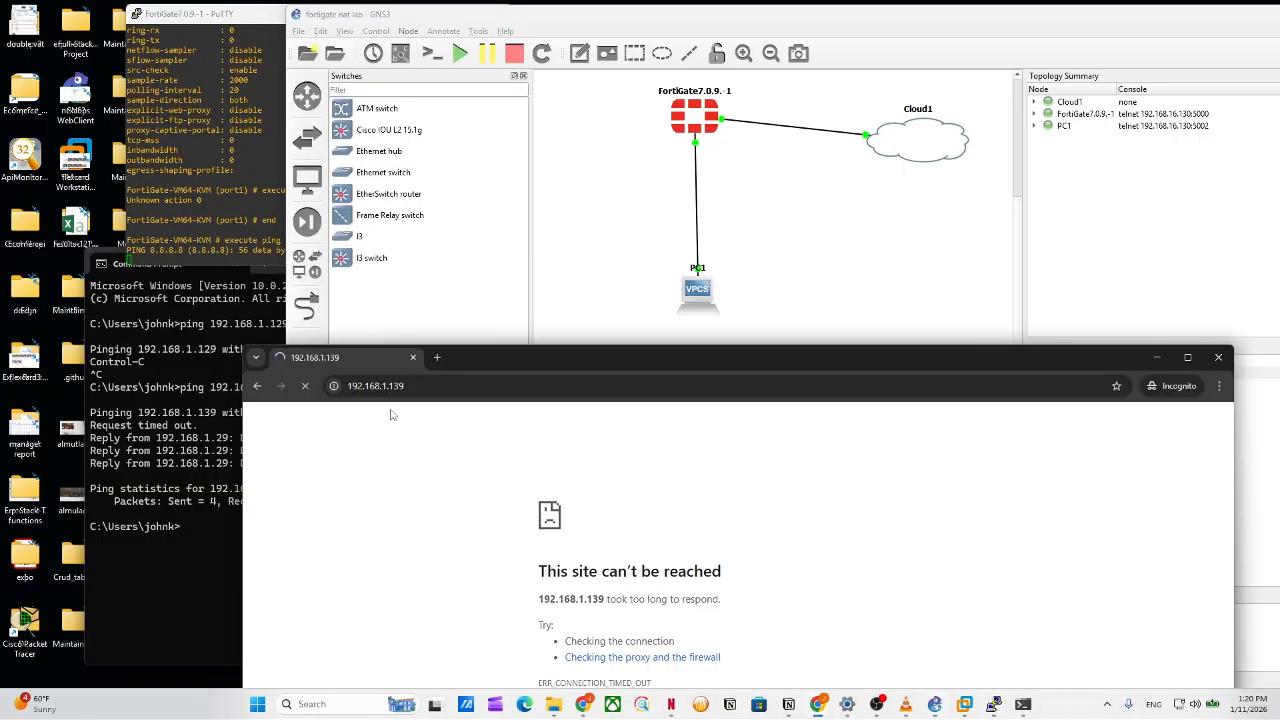
{"action": "left_click_drag", "start_coordinate": [466, 357], "coordinate": [501, 571]}
{"action": "left_click", "coordinate": [780, 222]}
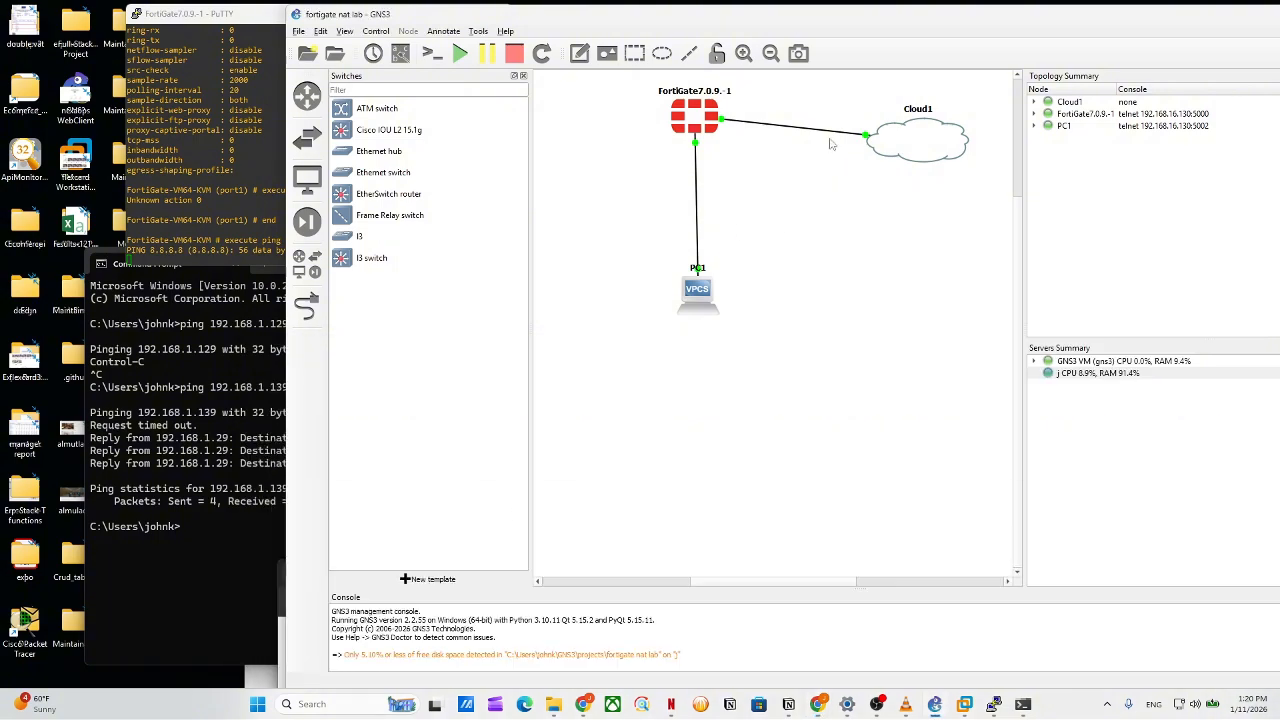
{"action": "left_click", "coordinate": [159, 216]}
{"action": "left_click", "coordinate": [785, 166]}
{"action": "left_click", "coordinate": [248, 215]}
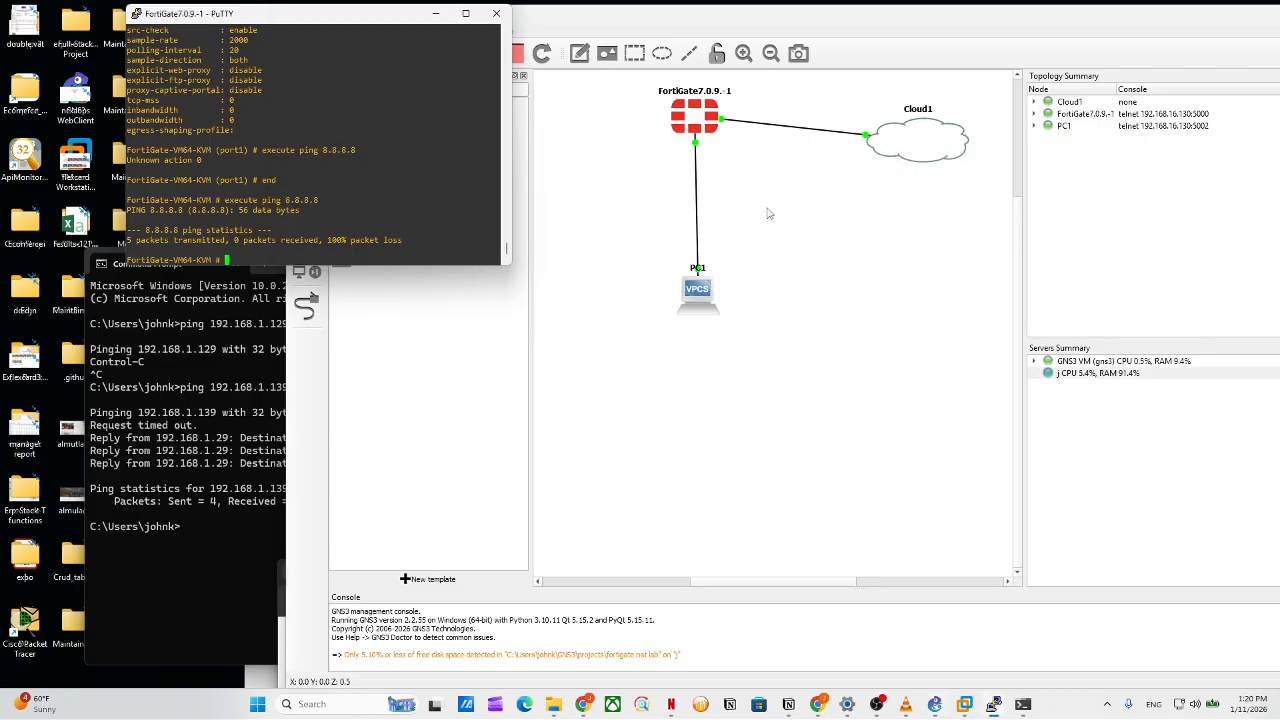
{"action": "left_click", "coordinate": [780, 207]}
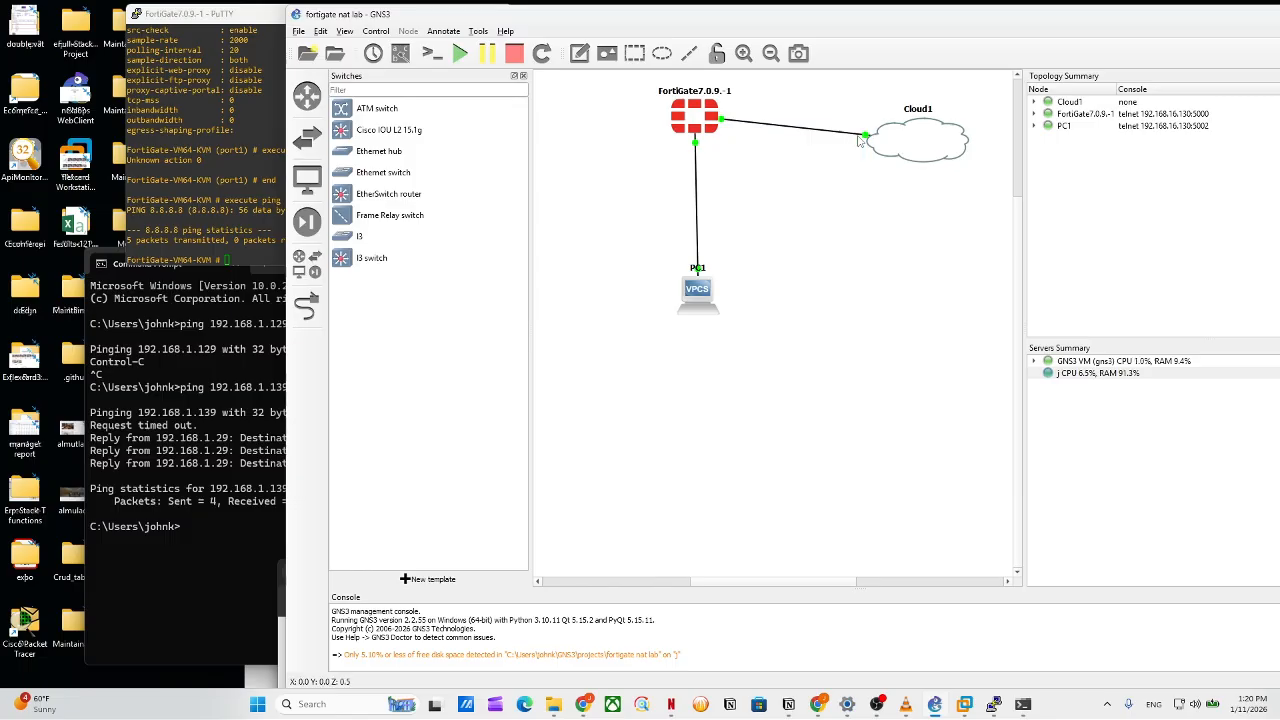
{"action": "mouse_move", "coordinate": [867, 142]}
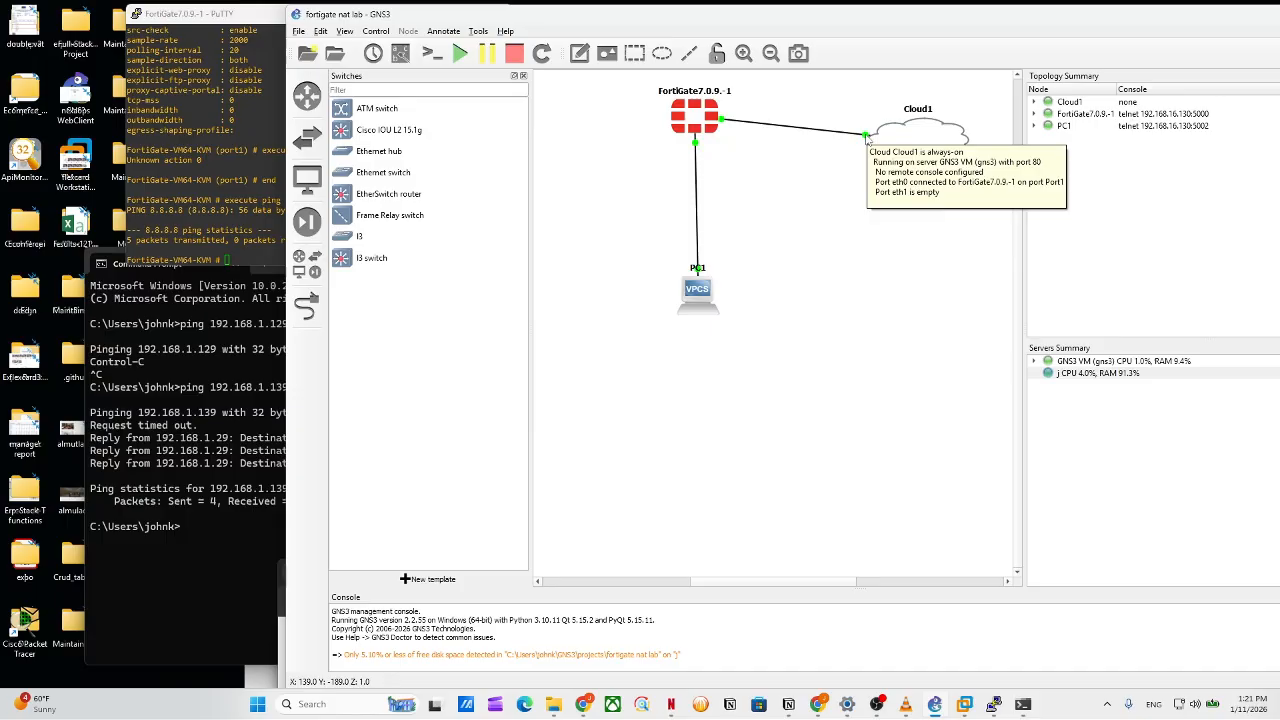
{"action": "mouse_move", "coordinate": [867, 142]}
{"action": "left_mouse_down"}
{"action": "mouse_move", "coordinate": [905, 142]}
{"action": "mouse_move", "coordinate": [851, 145]}
{"action": "left_mouse_up"}
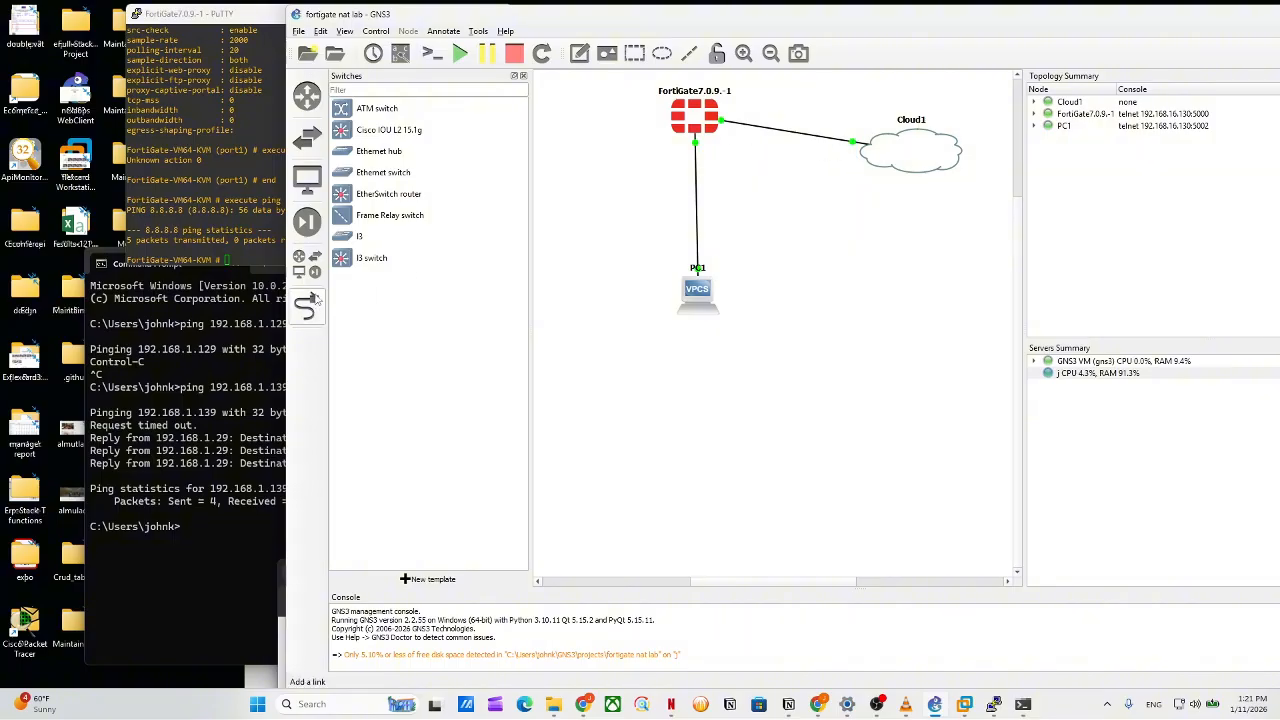
Delete the FortiGate–Cloud1 link and draw a new link from FortiGate port1 to Cloud1.
{"action": "right_click", "coordinate": [772, 130]}
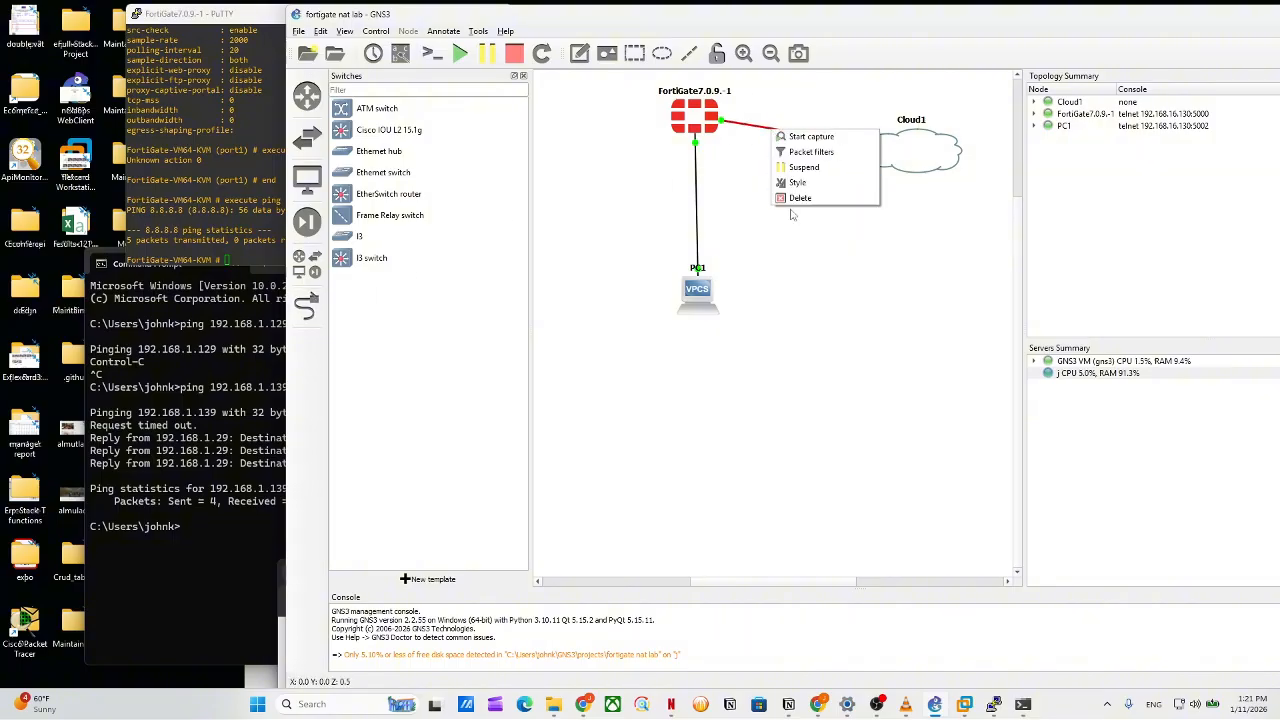
{"action": "left_click", "coordinate": [800, 197]}
{"action": "left_click", "coordinate": [307, 307]}
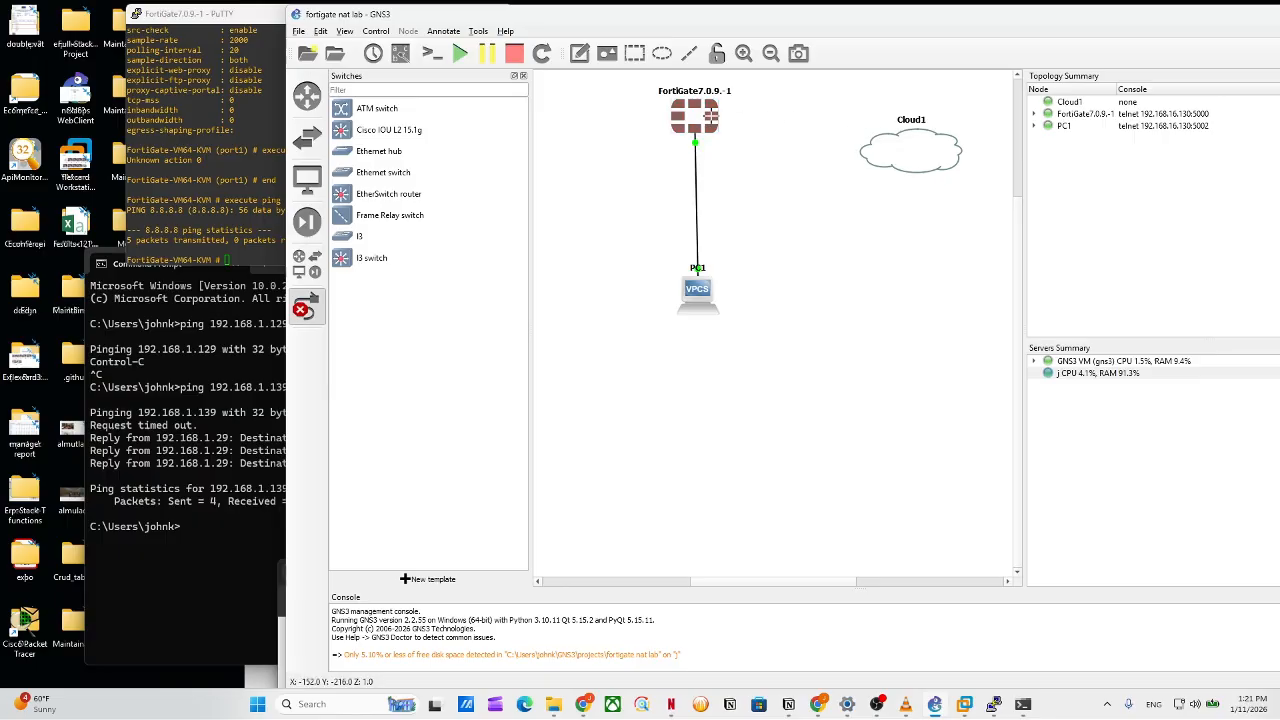
{"action": "left_click", "coordinate": [708, 118]}
{"action": "left_click", "coordinate": [714, 134]}
{"action": "left_click", "coordinate": [921, 148]}
{"action": "left_click", "coordinate": [926, 160]}
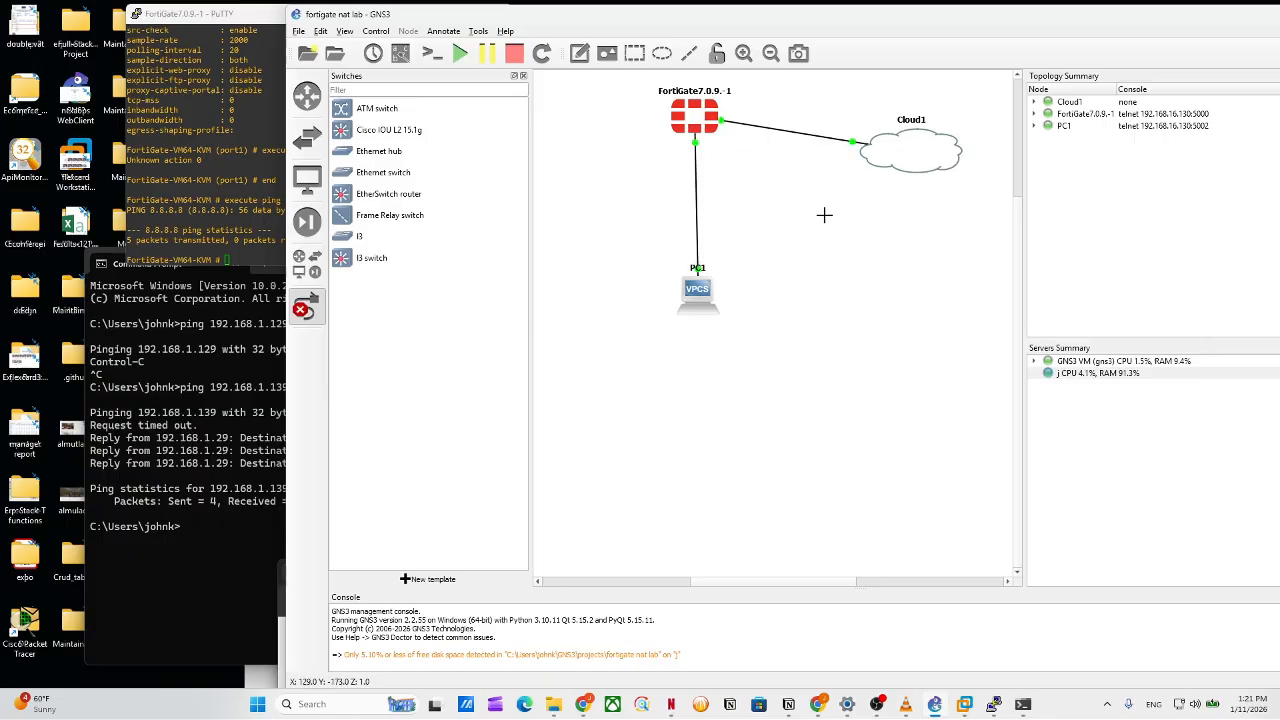
Re-run the 8.8.8.8 ping from history and stop it after 2 of 5 replies arrive.
{"action": "left_click", "coordinate": [276, 190]}
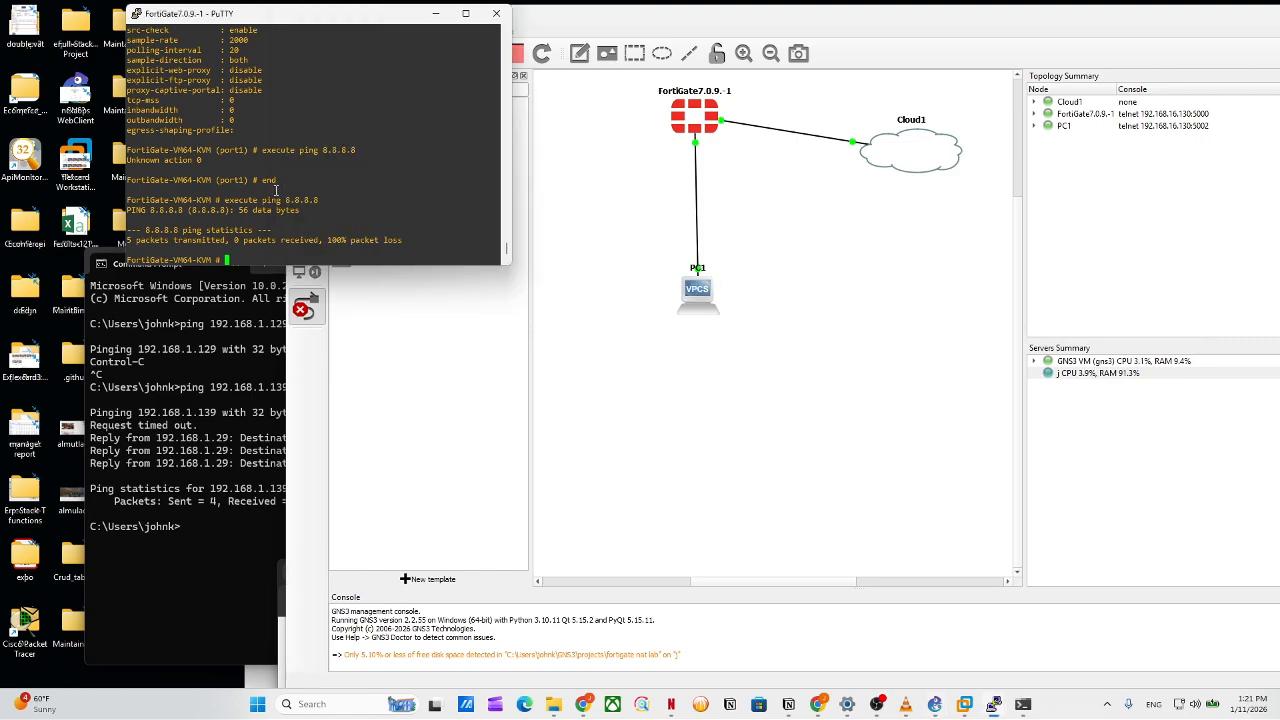
{"action": "key", "text": "Up"}
{"action": "key", "text": "Up"}
{"action": "key", "text": "Down"}
{"action": "key", "text": "Return"}
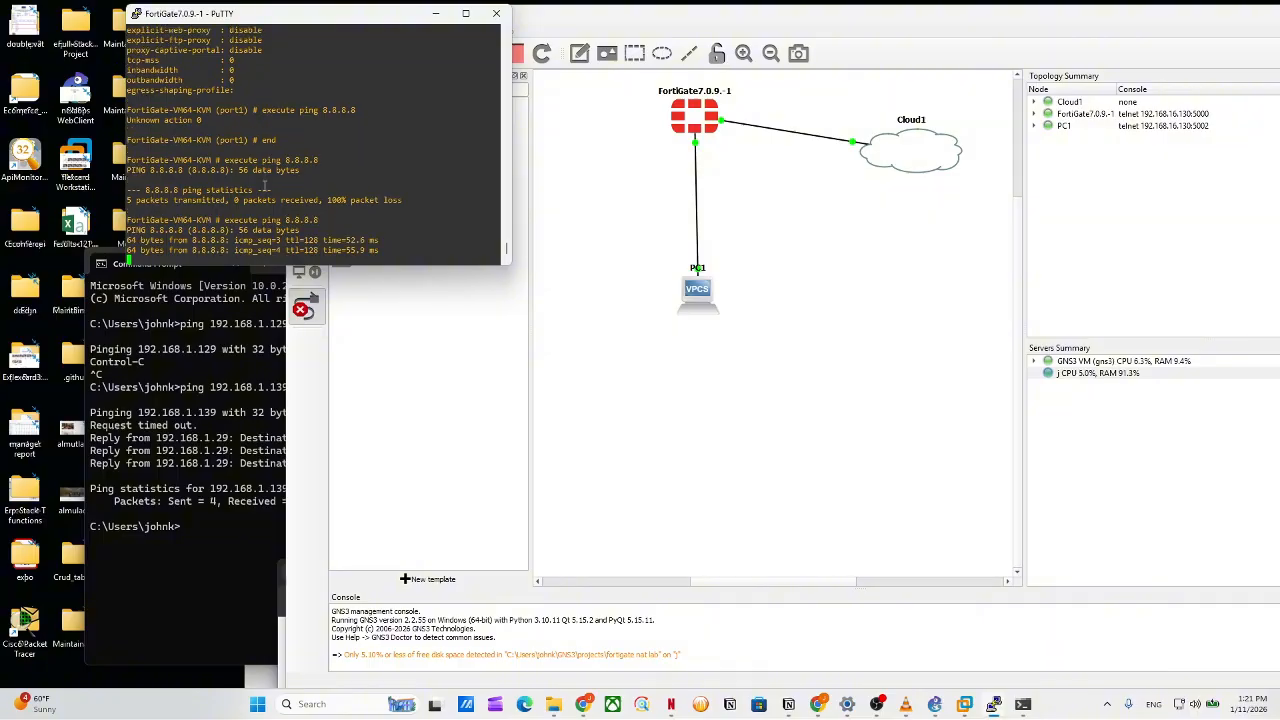
{"action": "key", "text": "ctrl+z"}
{"action": "key", "text": "ctrl+x"}
{"action": "key", "text": "ctrl+c"}
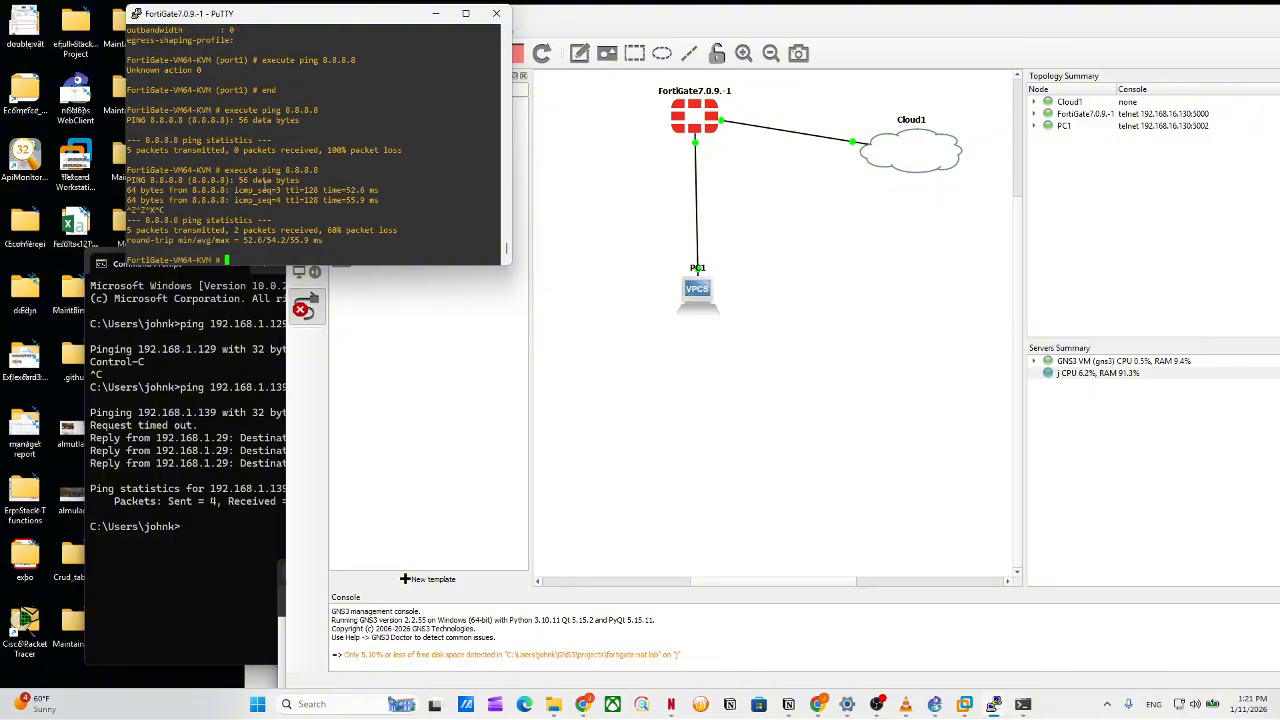
List port1's settings under 'config sys int', confirming address 192.168.129.137.
{"action": "type", "text": "config sys int"}
{"action": "key", "text": "Return"}
{"action": "type", "text": "edit"}
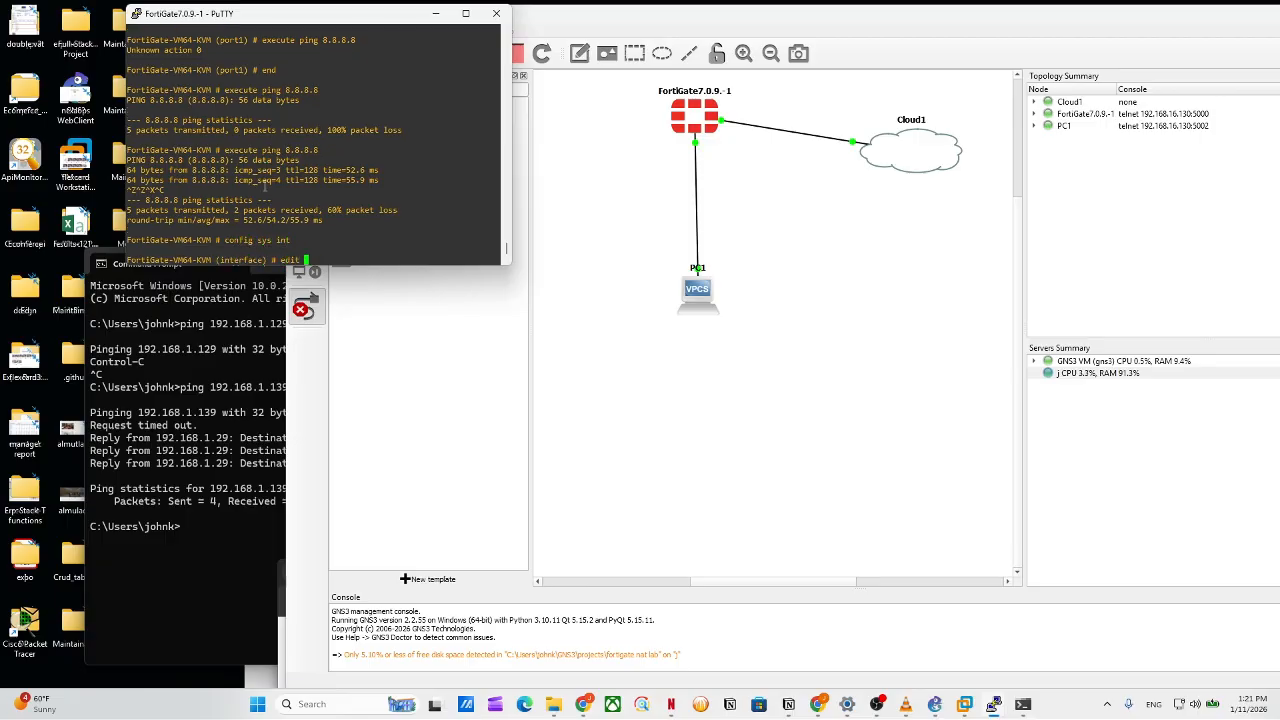
{"action": "type", "text": " port1"}
{"action": "key", "text": "Return"}
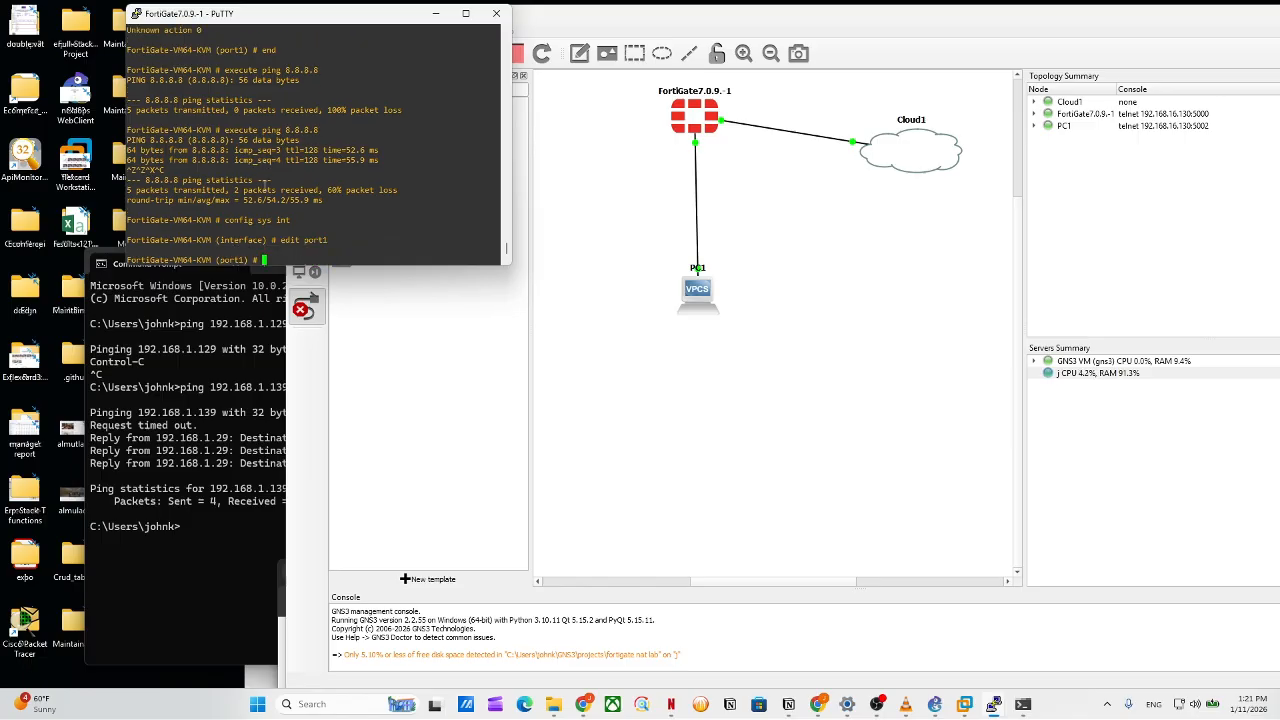
{"action": "type", "text": "get"}
{"action": "key", "text": "Return"}
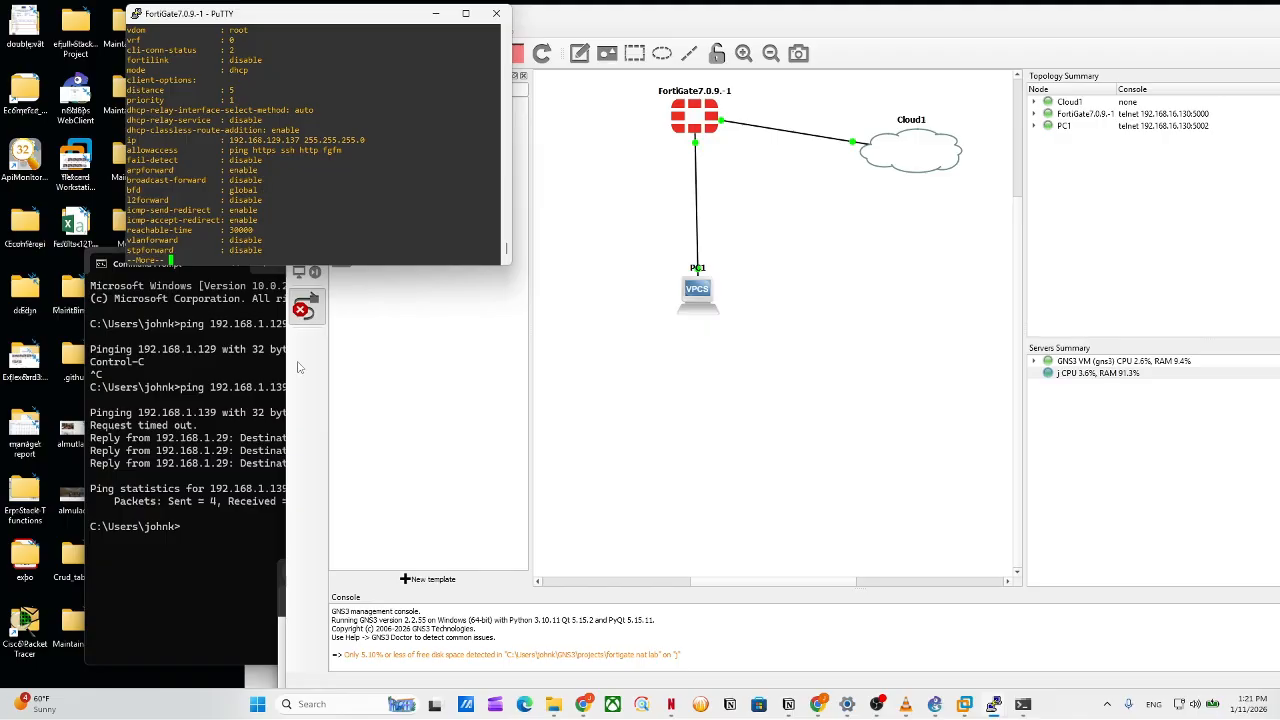
Open the FortiGate login page at 192.168.129.137 in a maximized browser window.
{"action": "mouse_move", "coordinate": [815, 708]}
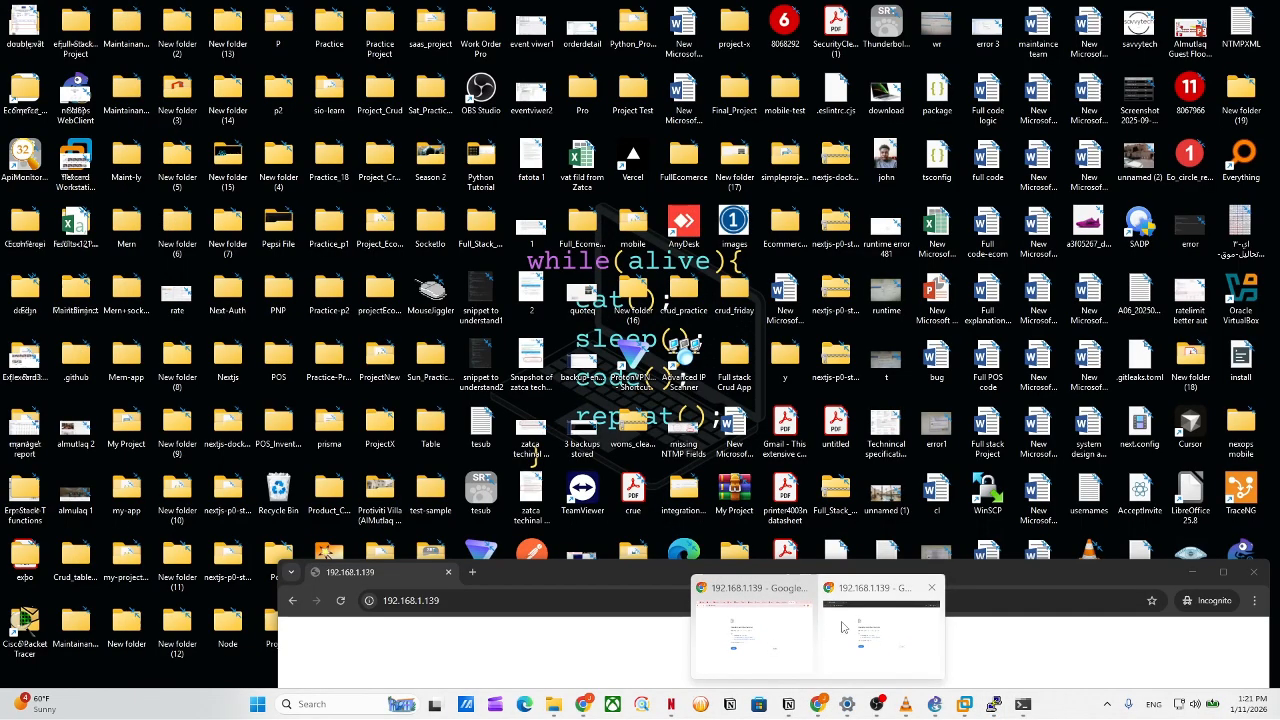
{"action": "left_click", "coordinate": [842, 627]}
{"action": "left_click_drag", "start_coordinate": [713, 567], "coordinate": [873, 441]}
{"action": "left_click_drag", "start_coordinate": [628, 483], "coordinate": [585, 481]}
{"action": "type", "text": "29"}
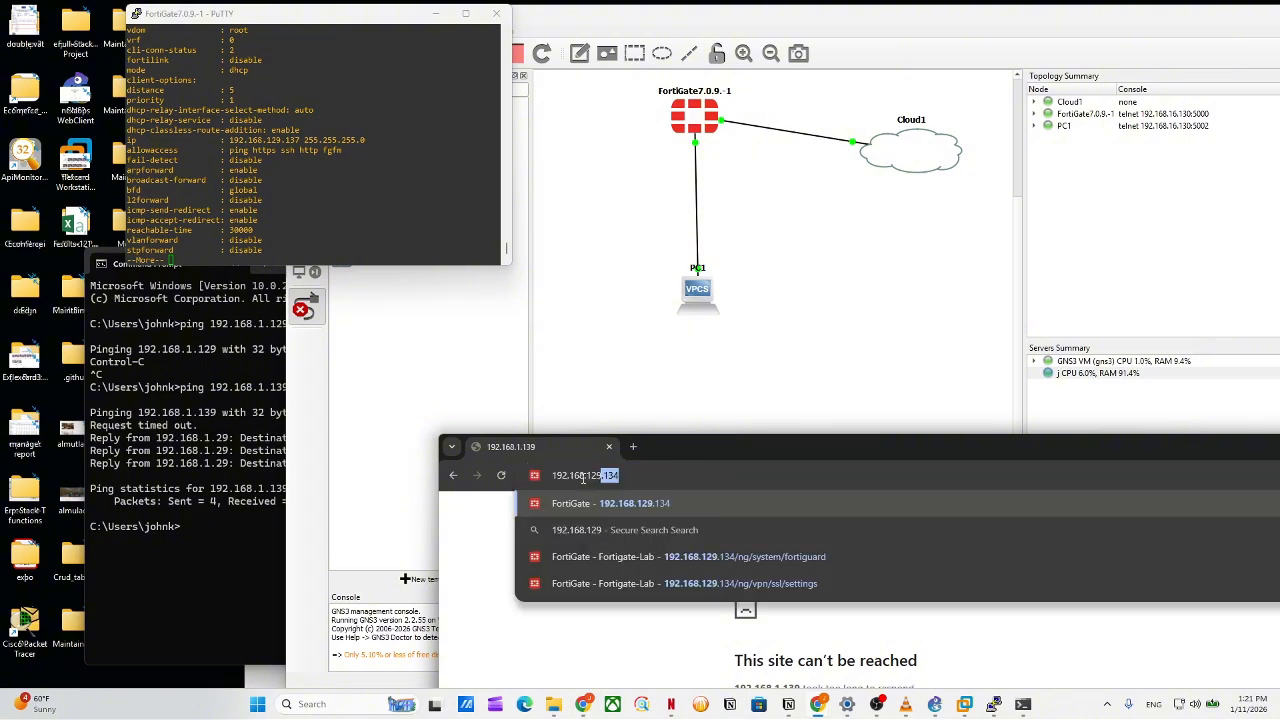
{"action": "type", "text": ".1"}
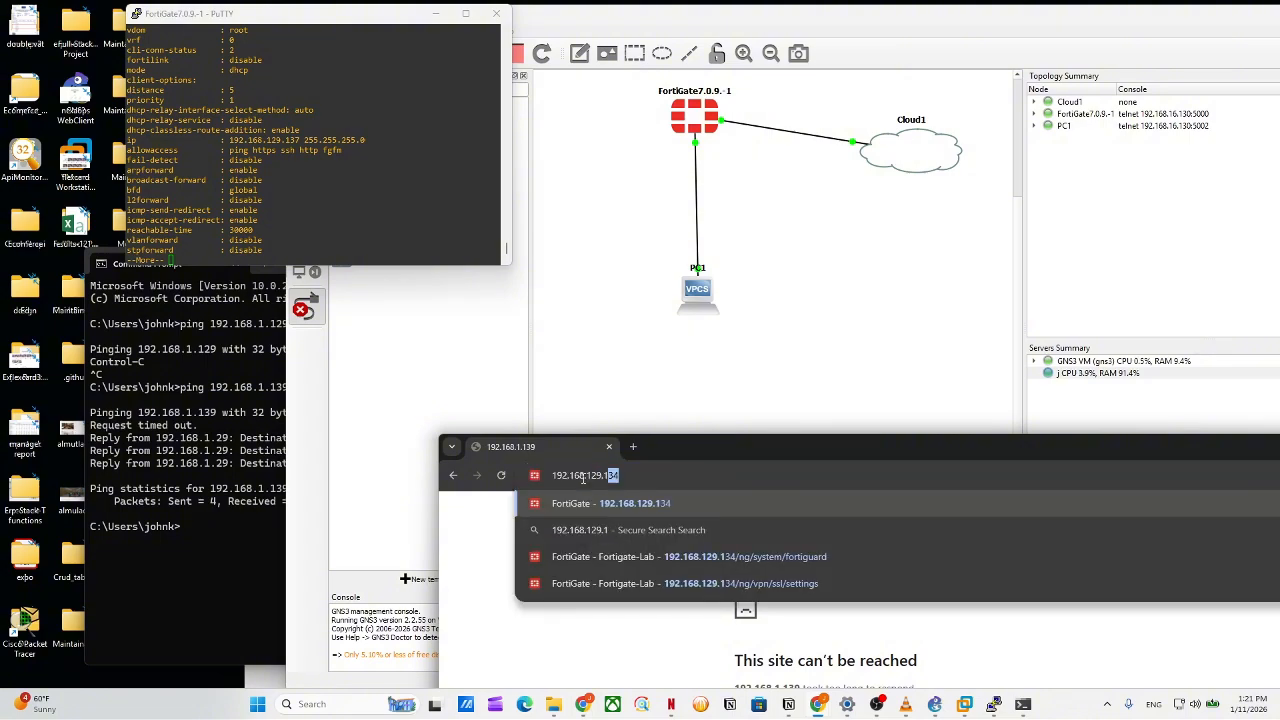
{"action": "type", "text": "37"}
{"action": "key", "text": "Return"}
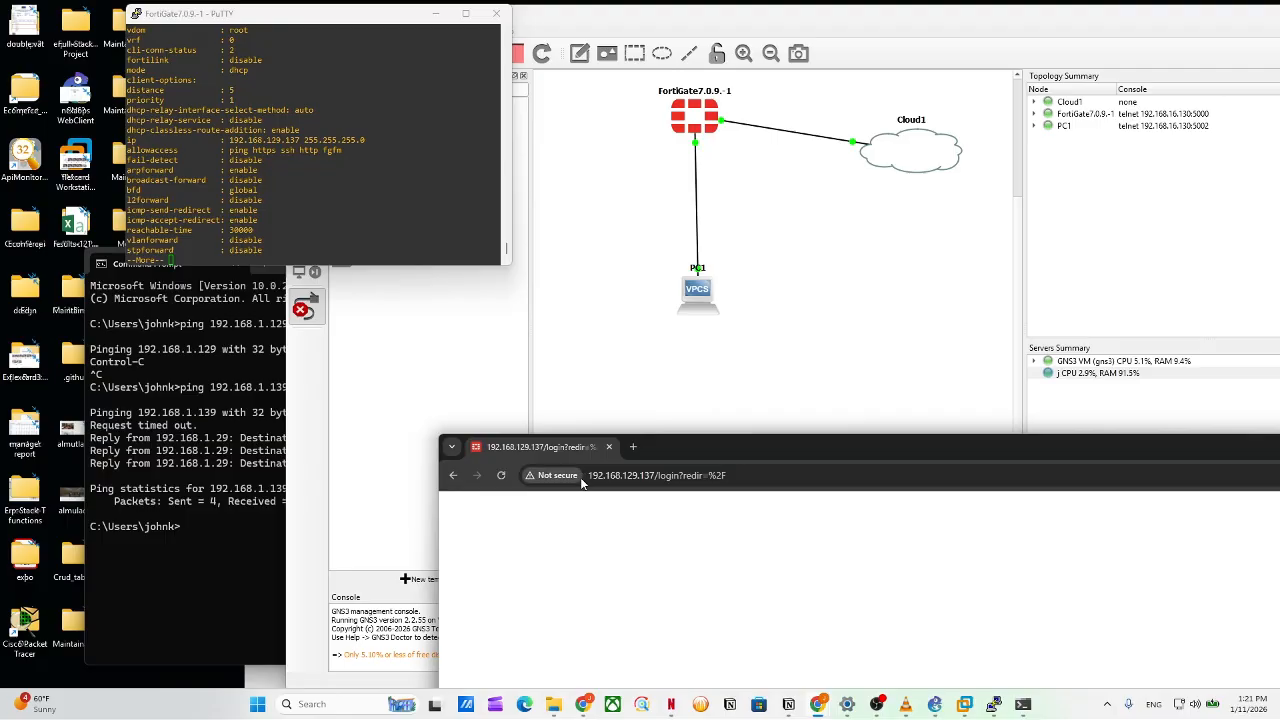
{"action": "left_click_drag", "start_coordinate": [692, 449], "coordinate": [604, 1]}
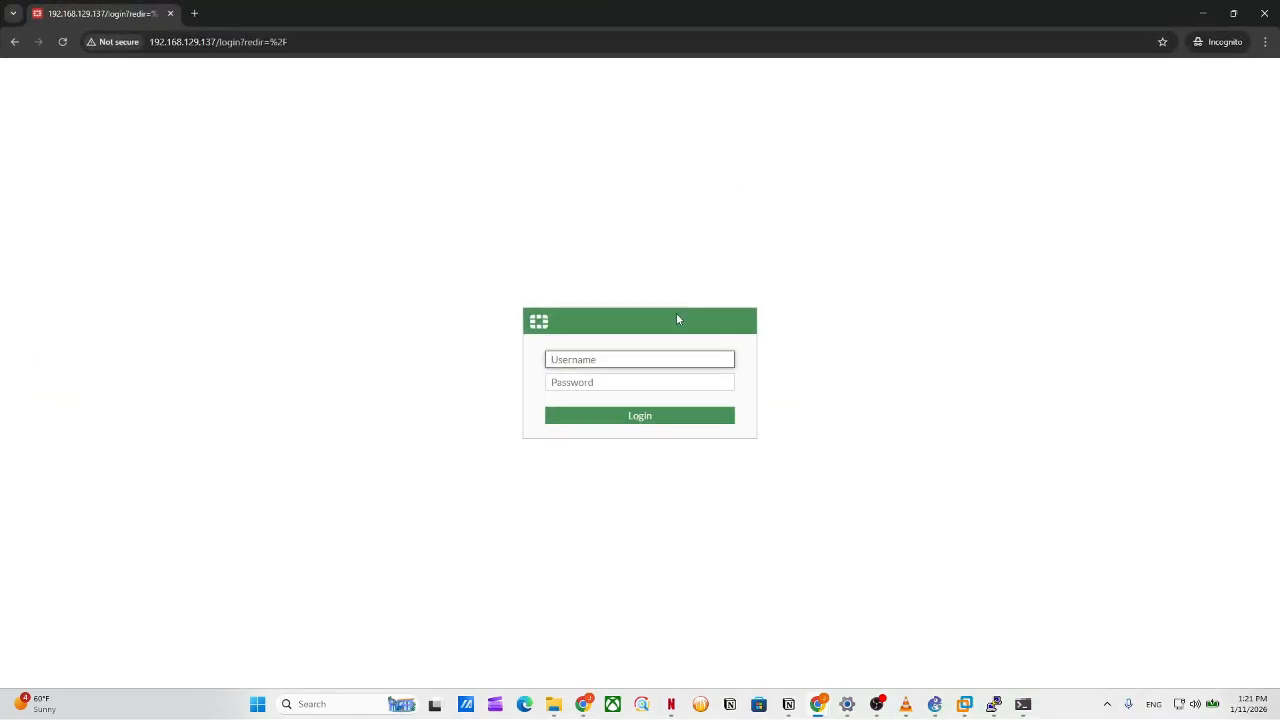
Log in as admin, postpone FortiGate Setup, and dismiss the FortiOS 7.0.0 overview.
{"action": "type", "text": "admin"}
{"action": "left_click", "coordinate": [644, 383]}
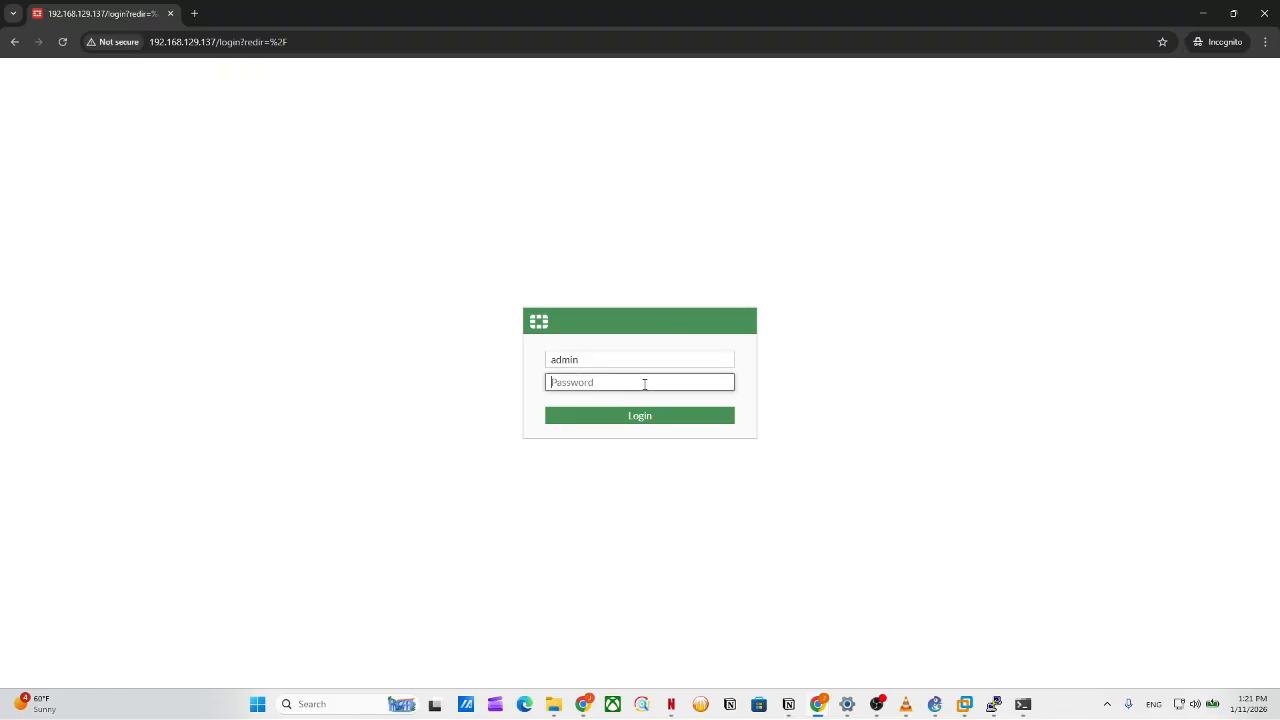
{"action": "type", "text": "•"}
{"action": "key", "text": "Return"}
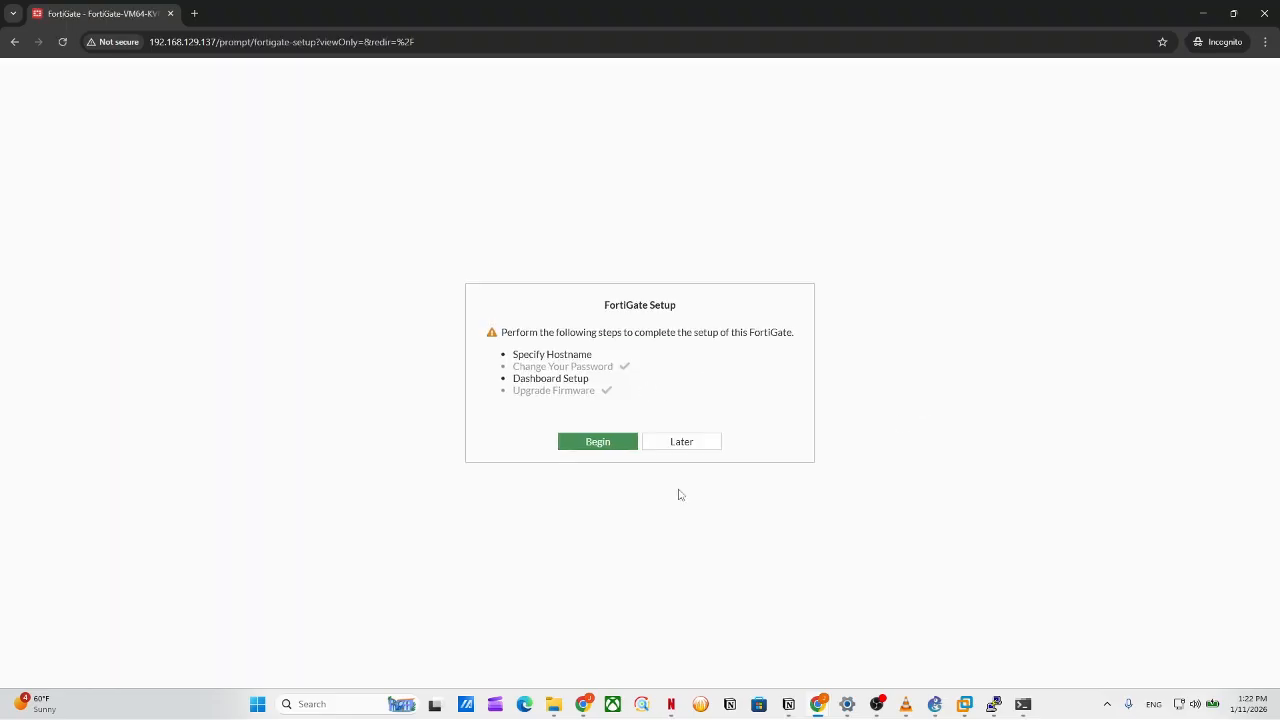
{"action": "left_click", "coordinate": [678, 444]}
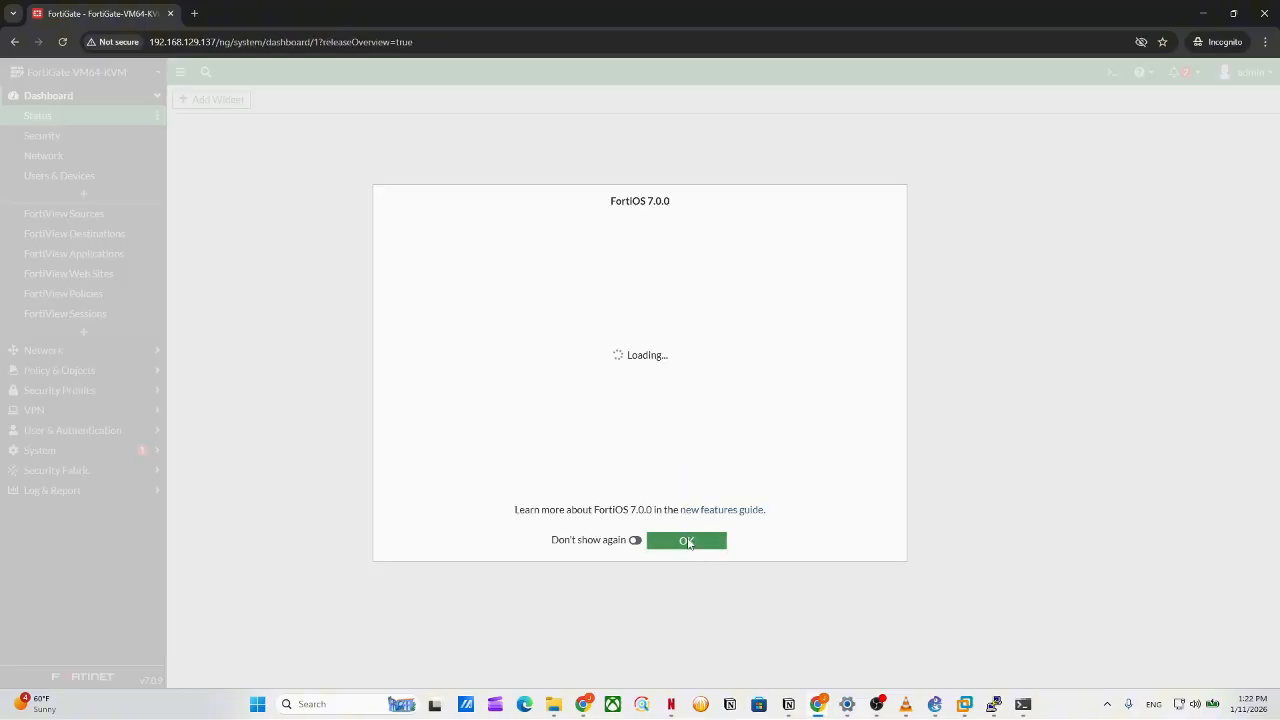
{"action": "left_click", "coordinate": [684, 539]}
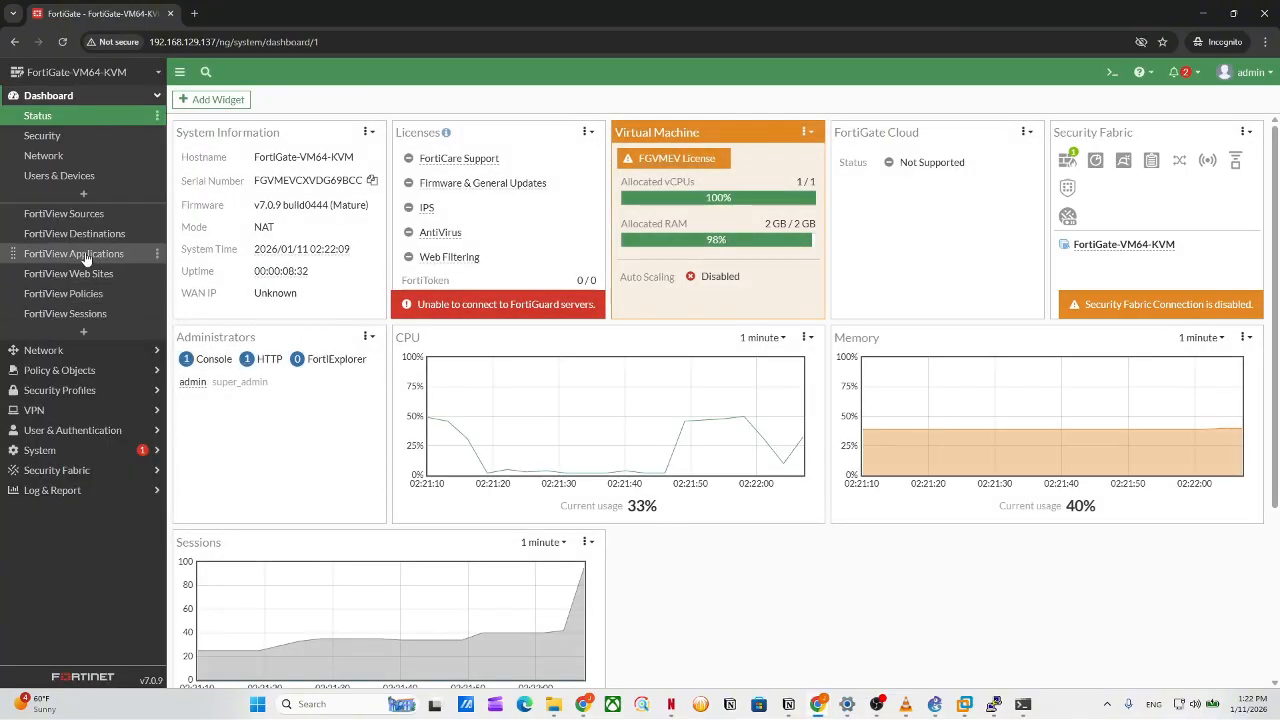
Start a new policy from Policy & Objects > Firewall Policy.
{"action": "left_click", "coordinate": [50, 350]}
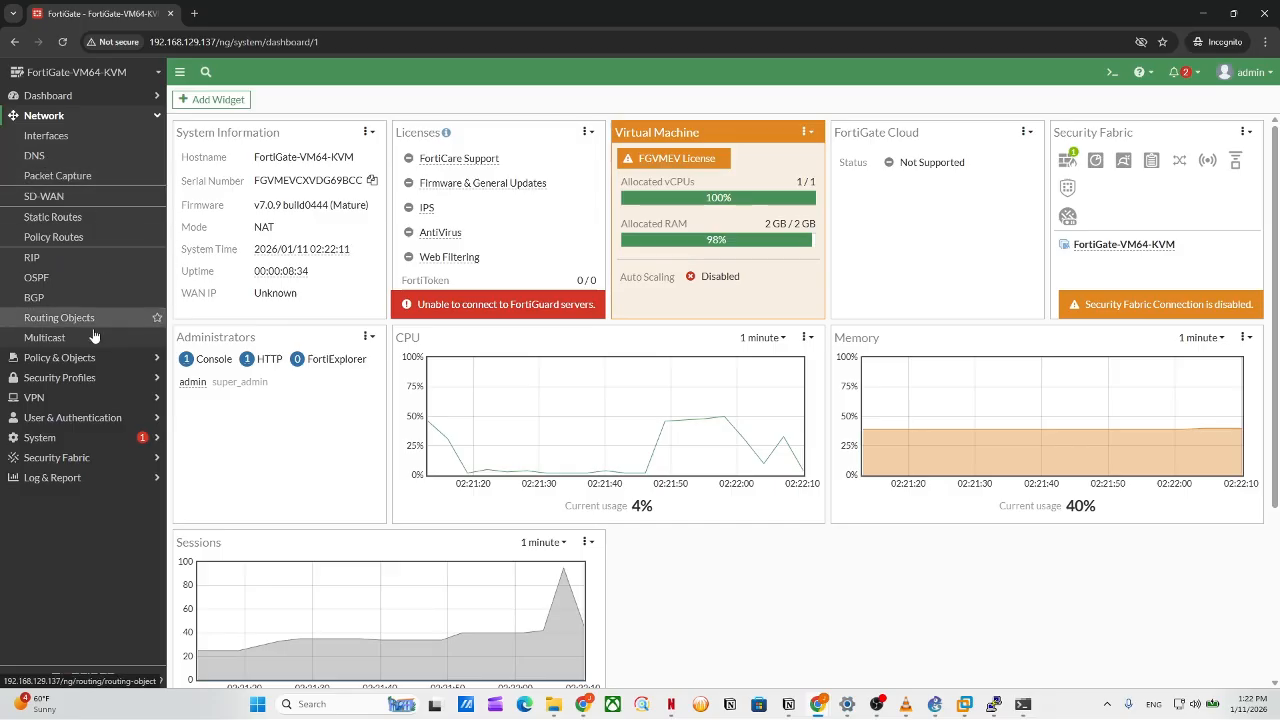
{"action": "left_click", "coordinate": [60, 357]}
{"action": "left_click", "coordinate": [68, 160]}
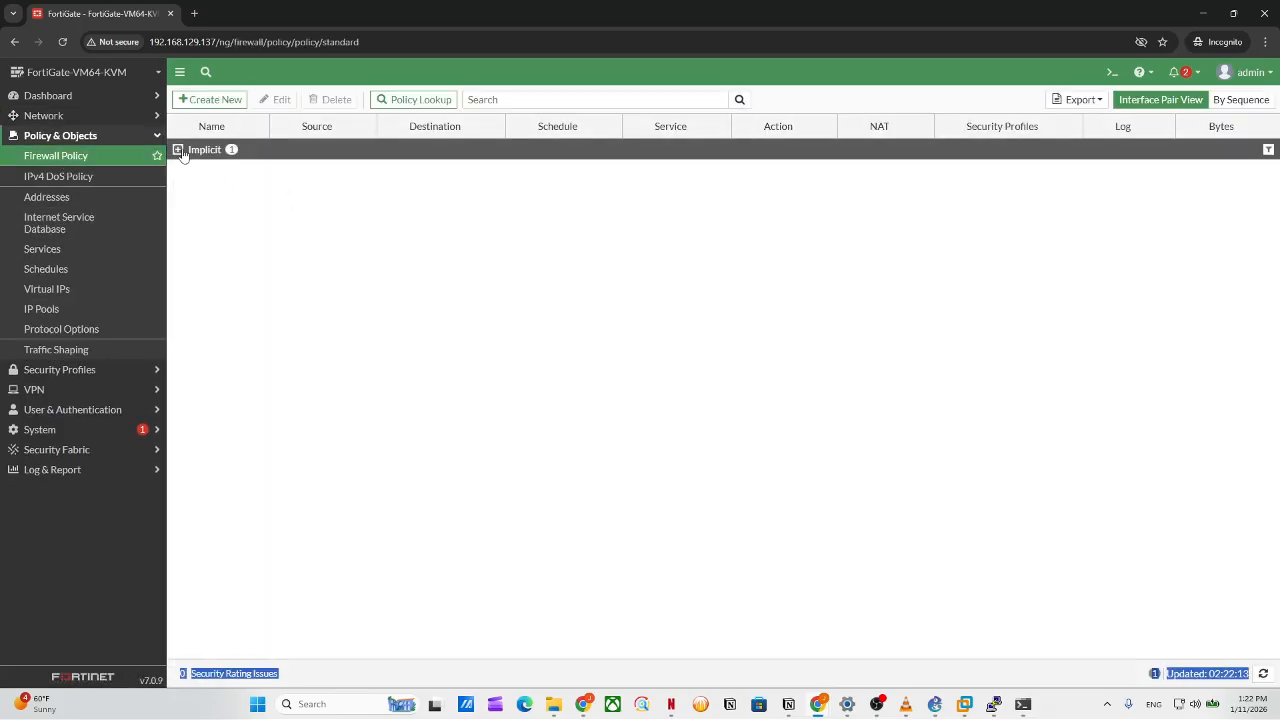
{"action": "left_click", "coordinate": [180, 150]}
{"action": "left_click", "coordinate": [212, 100]}
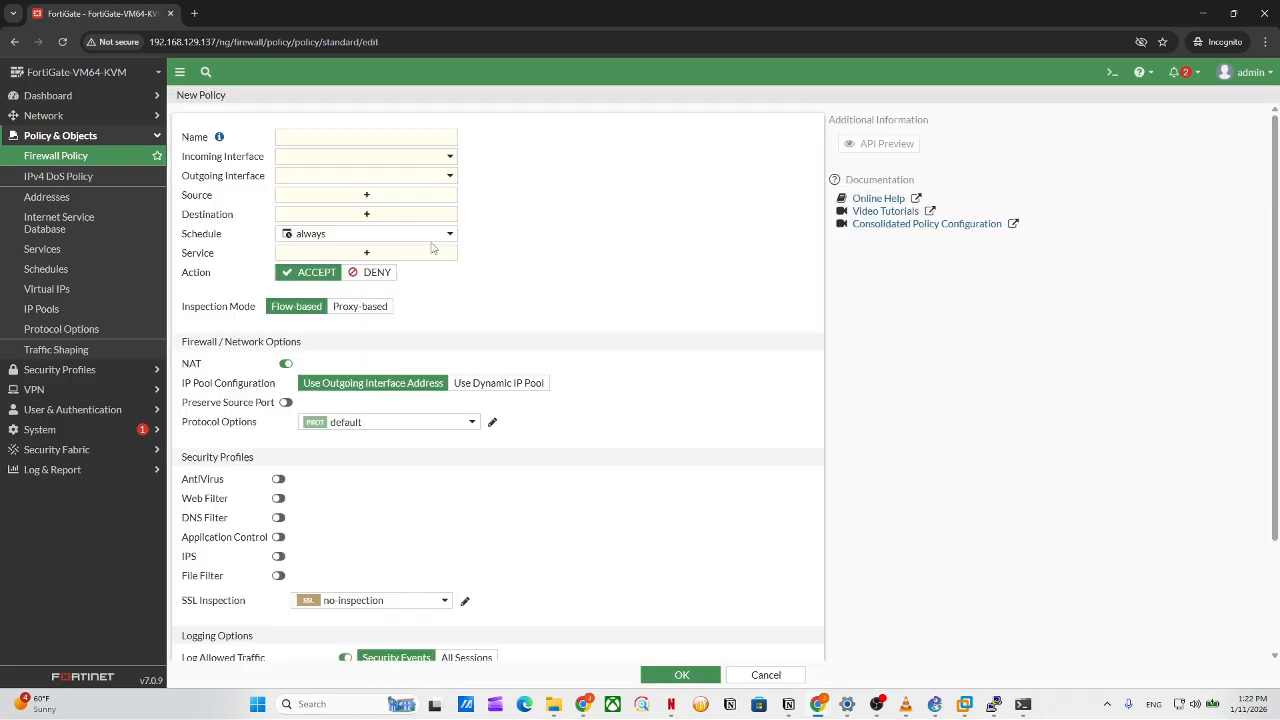
Name the policy 'web access' with incoming interface port2 and outgoing interface port1.
{"action": "left_click", "coordinate": [390, 134]}
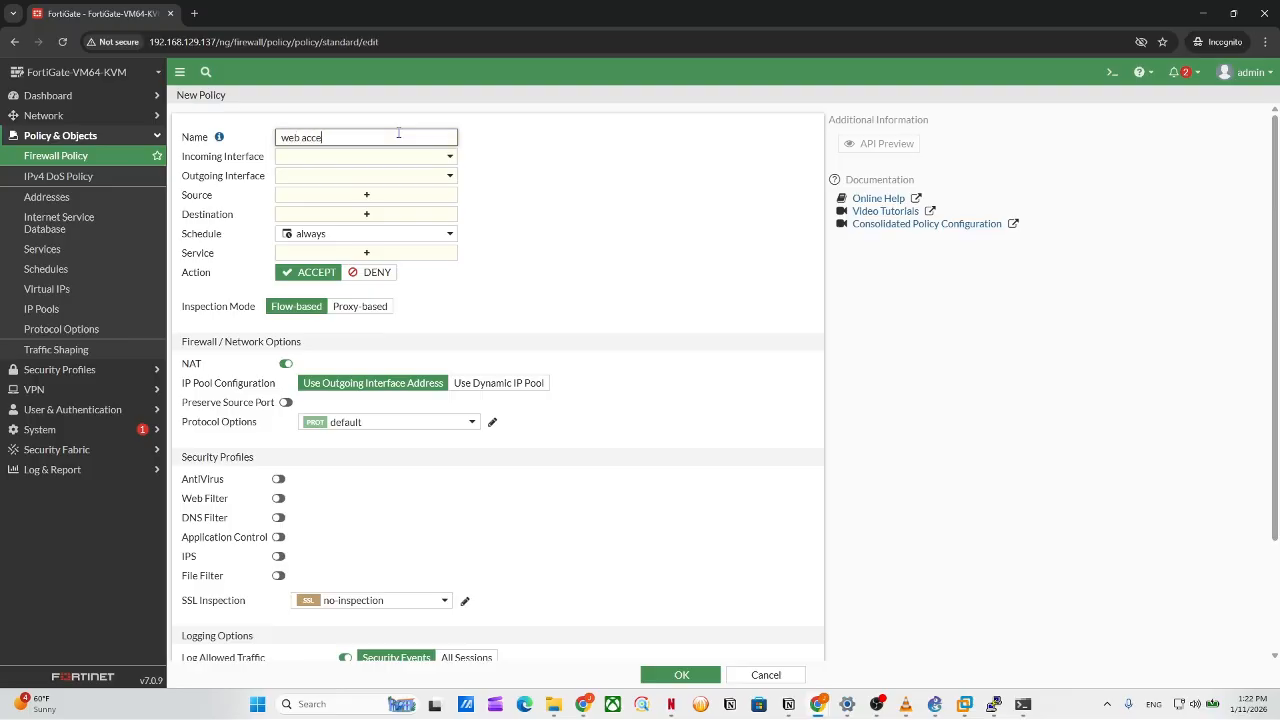
{"action": "left_click", "coordinate": [425, 161]}
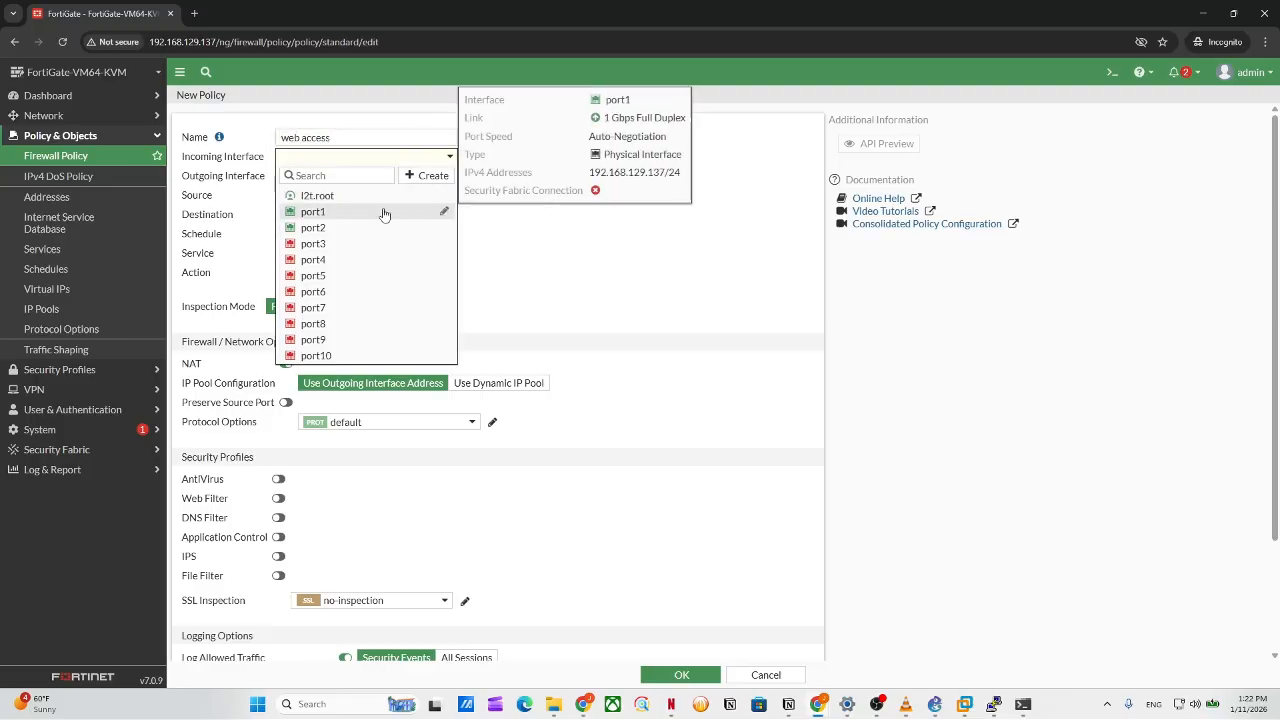
{"action": "left_click", "coordinate": [384, 211]}
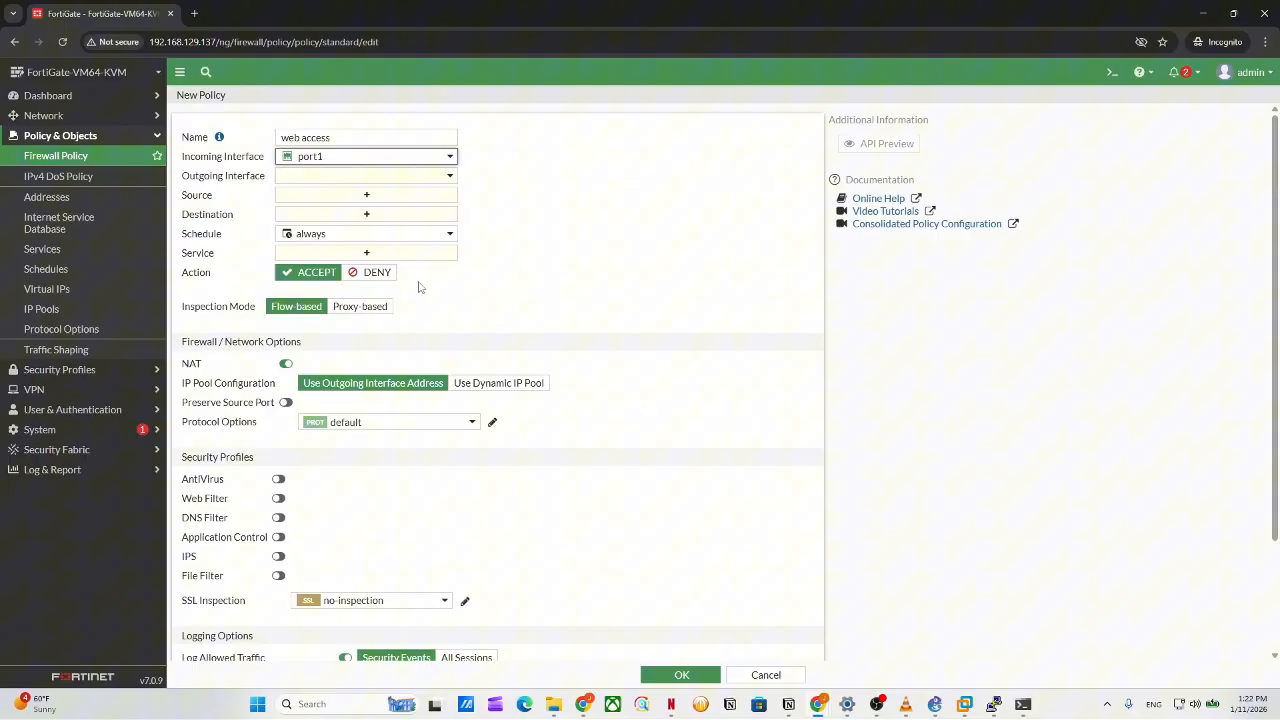
{"action": "left_click", "coordinate": [296, 177]}
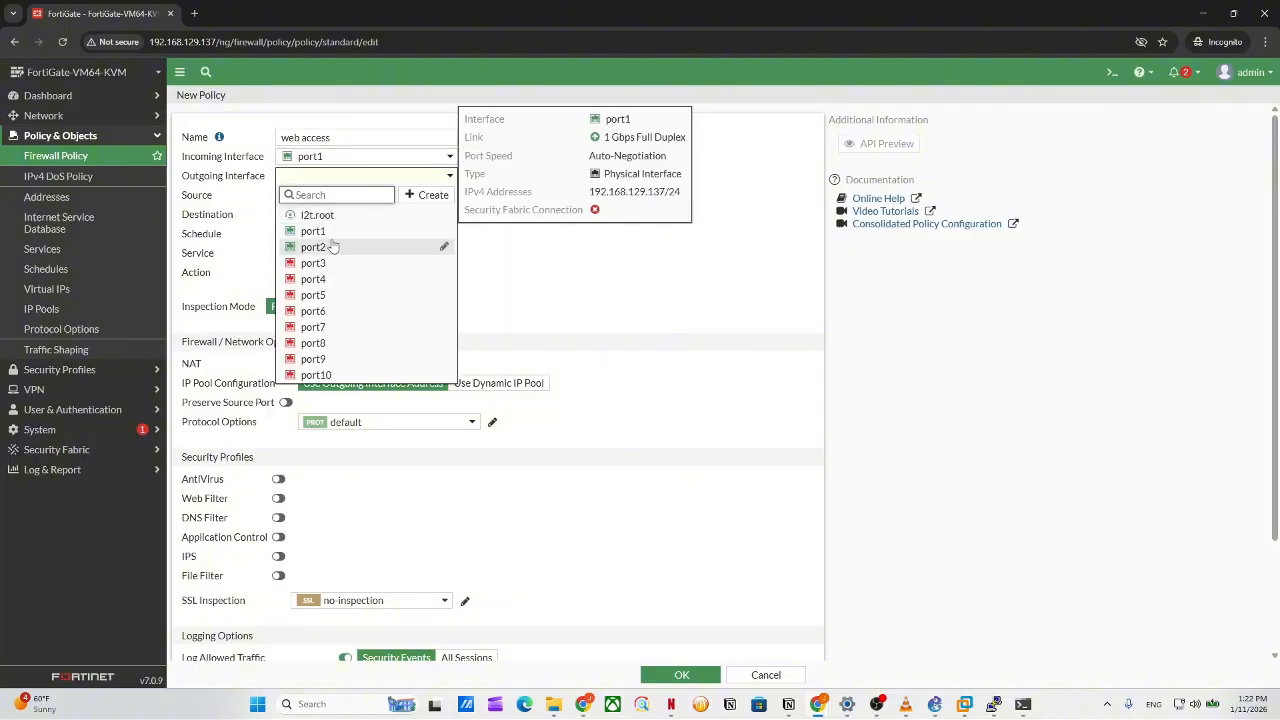
{"action": "left_click", "coordinate": [322, 158]}
{"action": "left_click", "coordinate": [320, 157]}
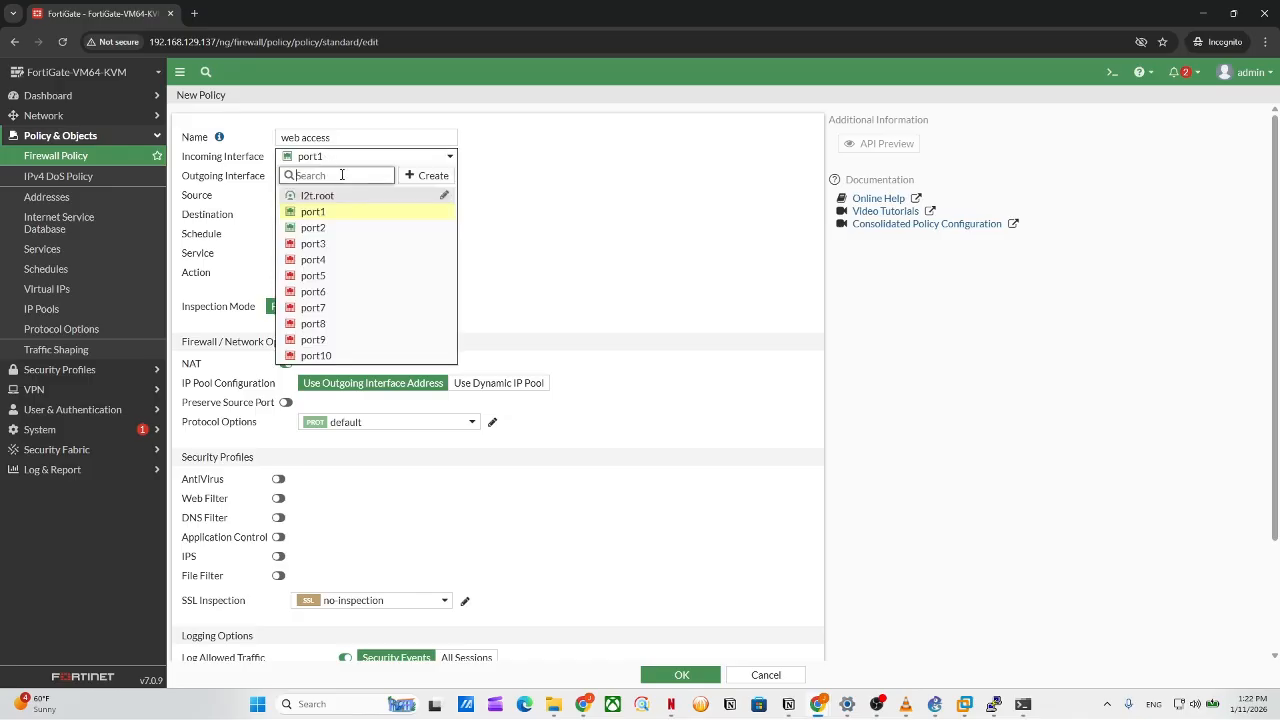
{"action": "left_click", "coordinate": [348, 226]}
{"action": "left_click", "coordinate": [350, 177]}
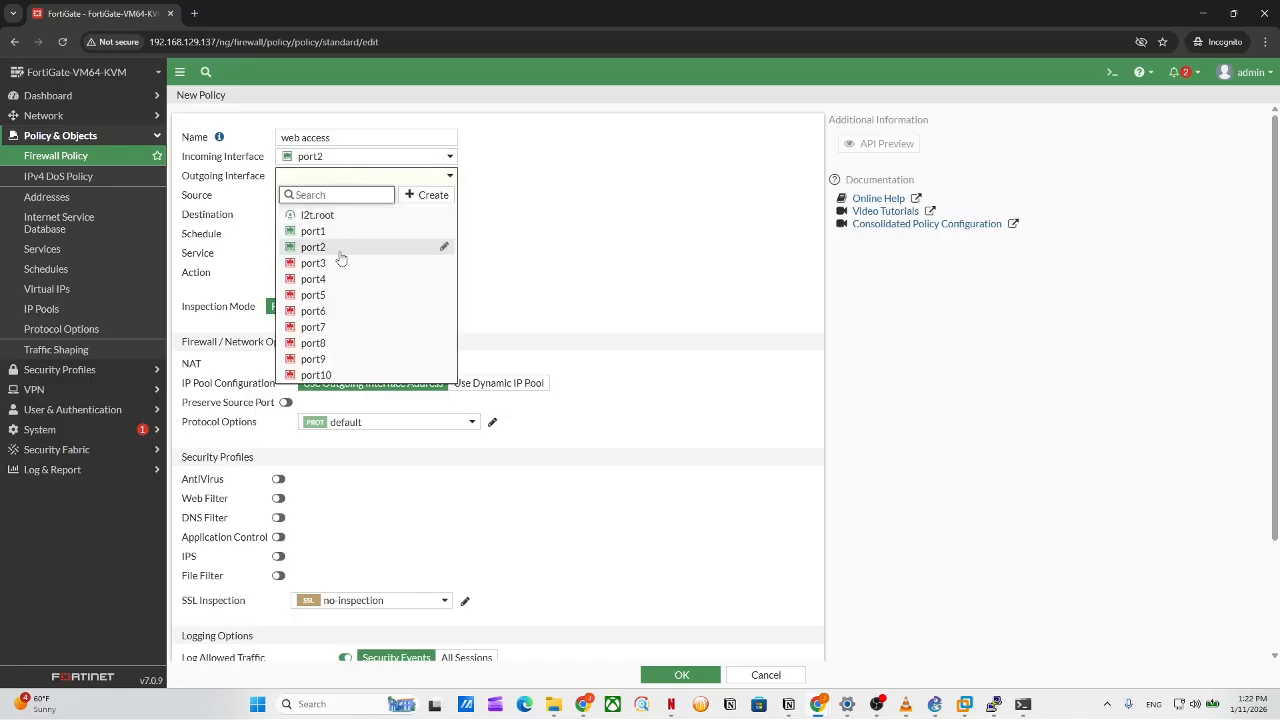
{"action": "left_click", "coordinate": [337, 162]}
{"action": "left_click", "coordinate": [343, 177]}
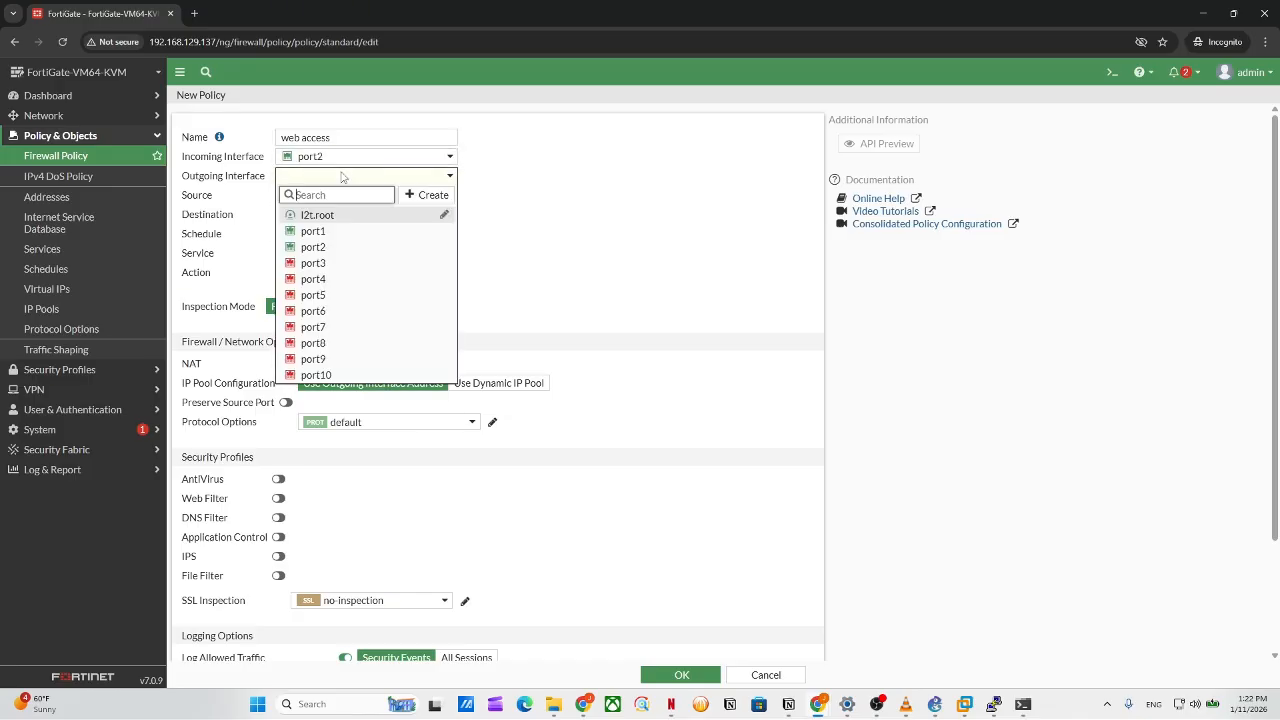
{"action": "left_click", "coordinate": [342, 231]}
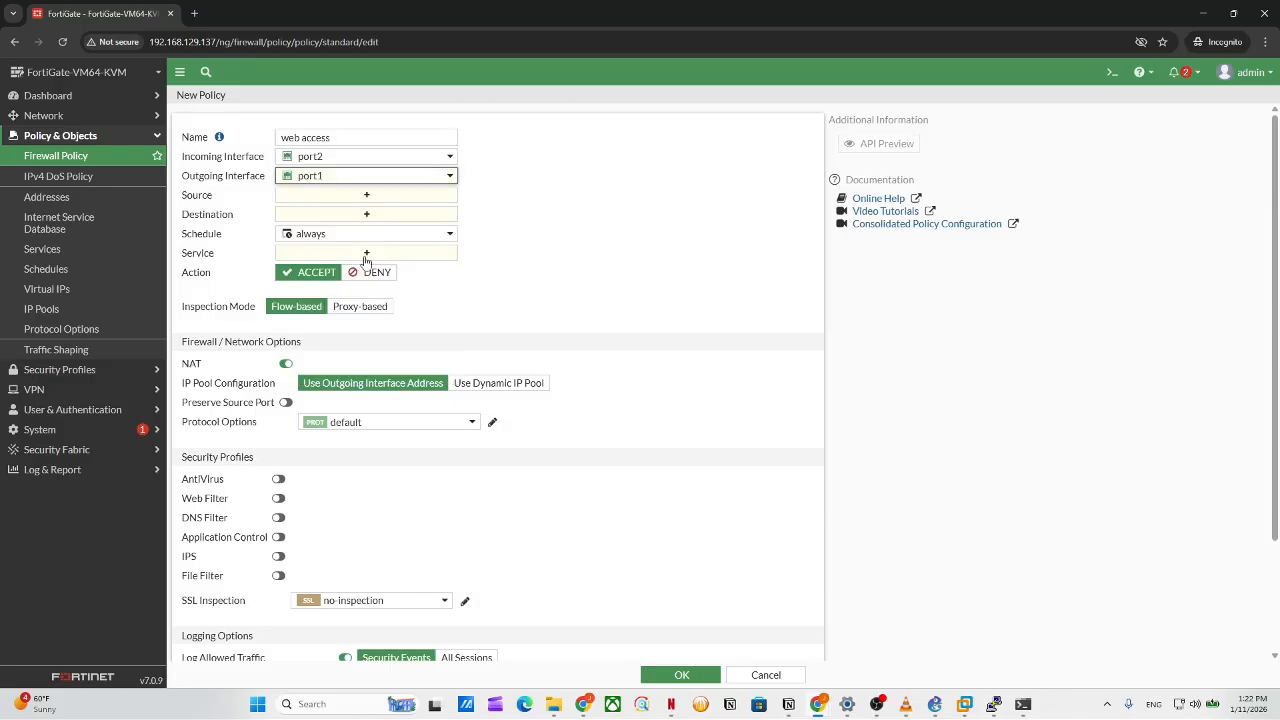
Set source and destination to all and add the Web Access service.
{"action": "left_click", "coordinate": [326, 197]}
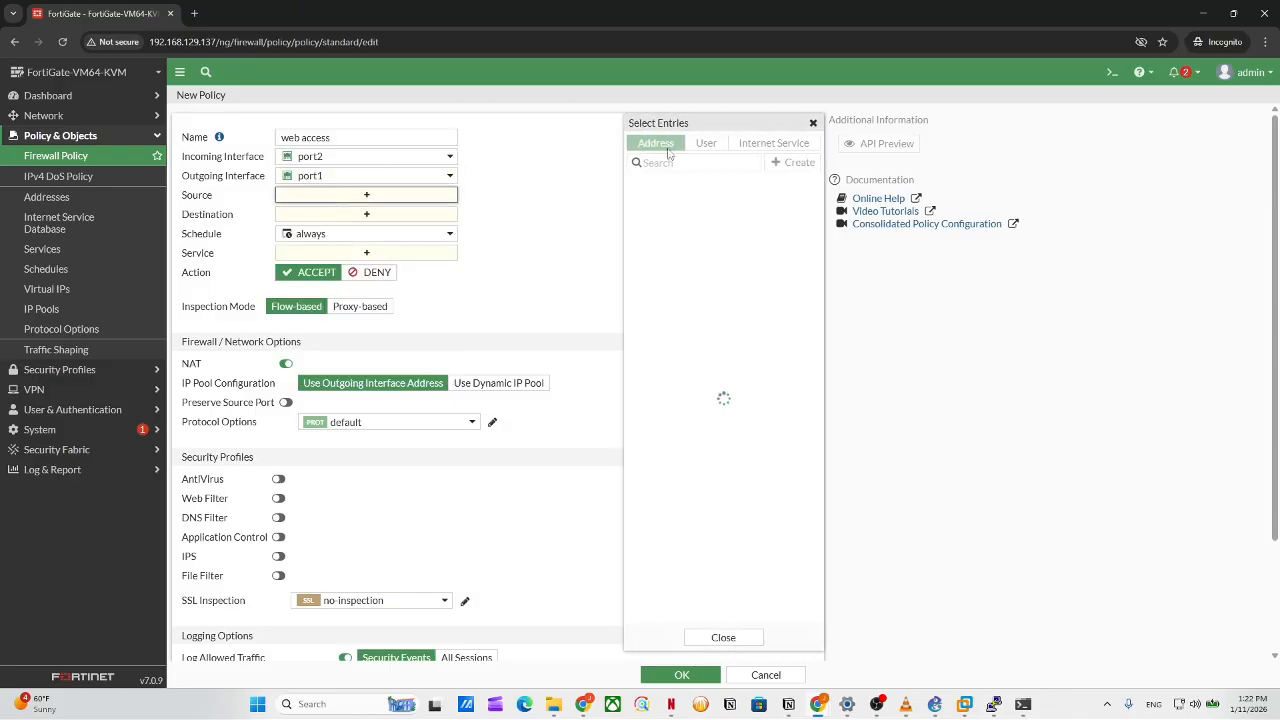
{"action": "mouse_move", "coordinate": [695, 204]}
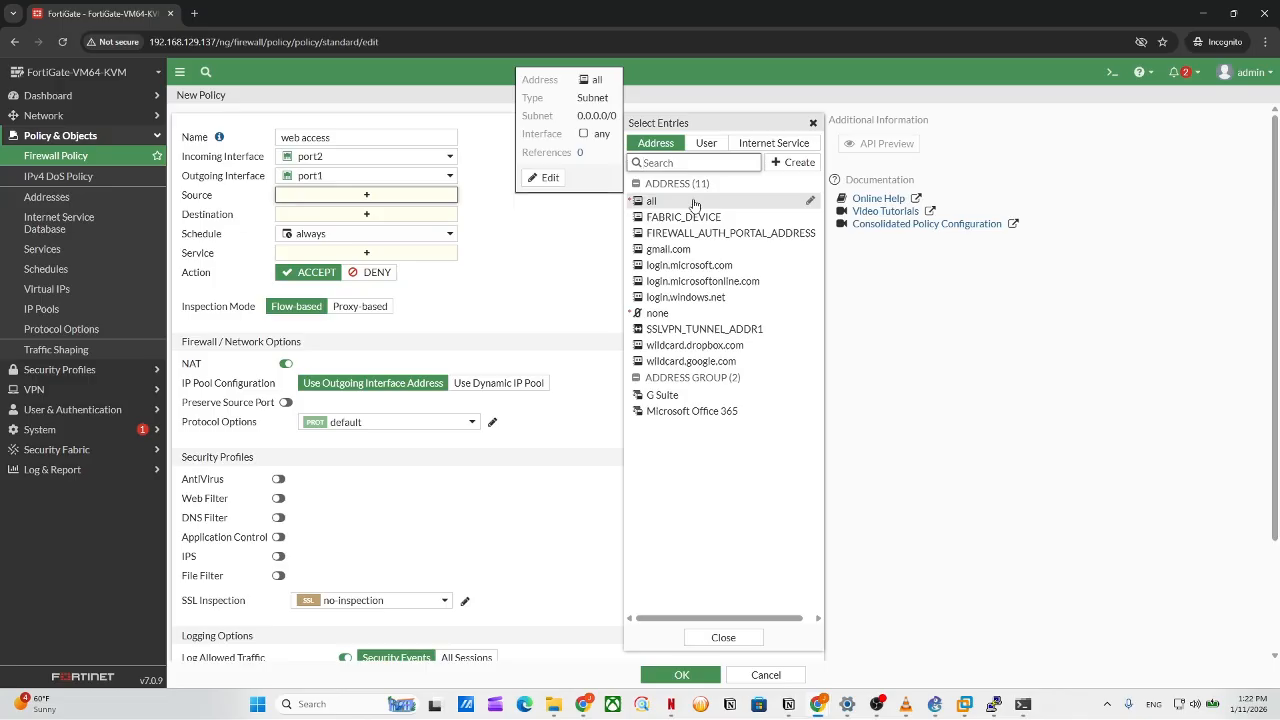
{"action": "left_click", "coordinate": [697, 202]}
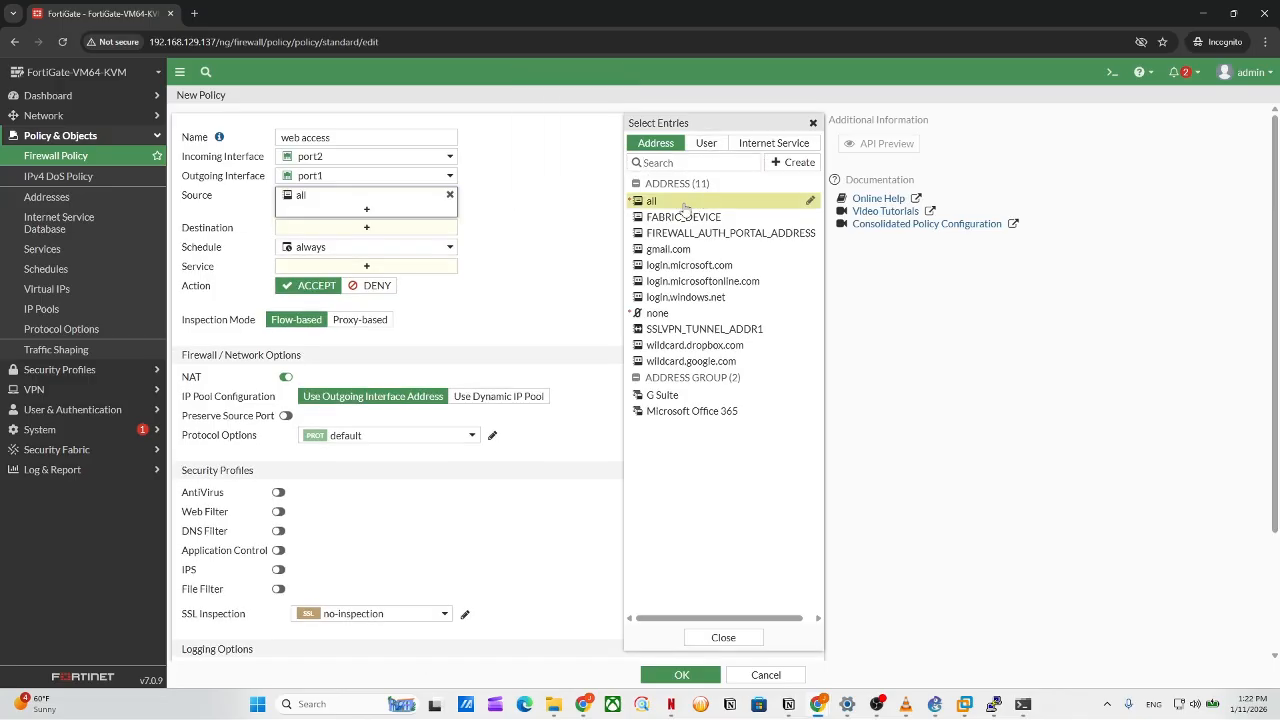
{"action": "left_click", "coordinate": [368, 227]}
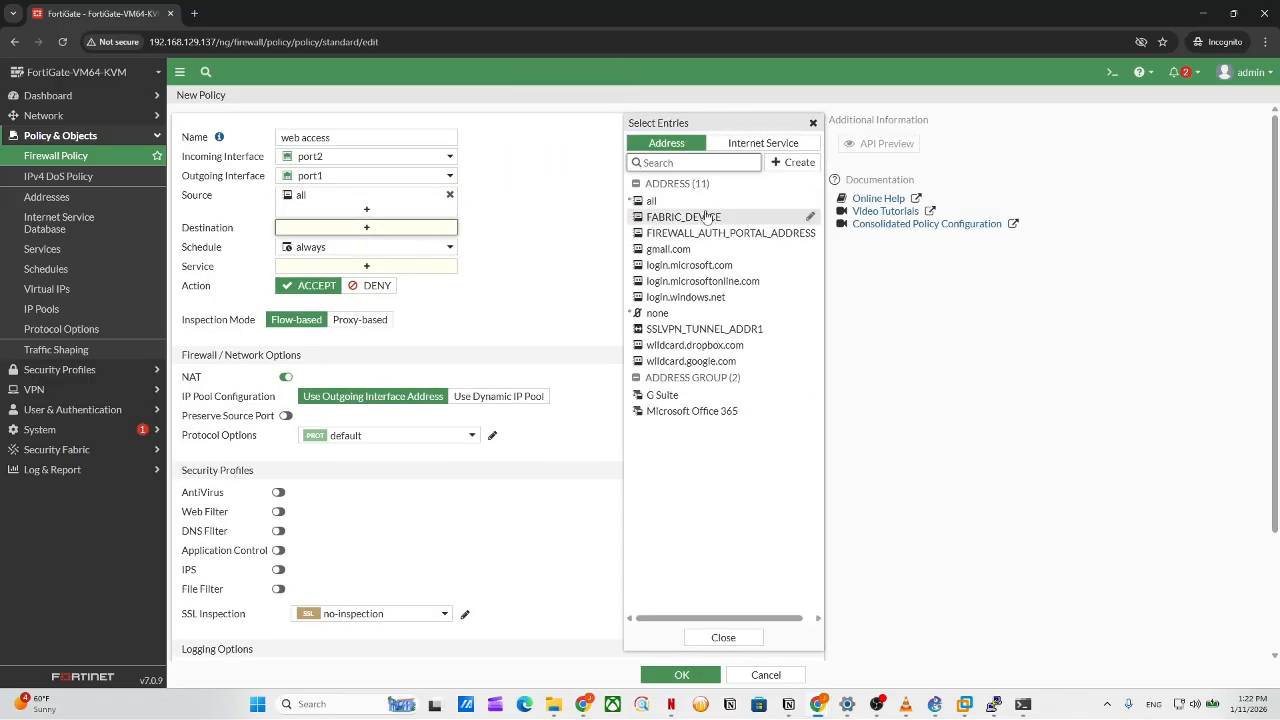
{"action": "left_click", "coordinate": [695, 204]}
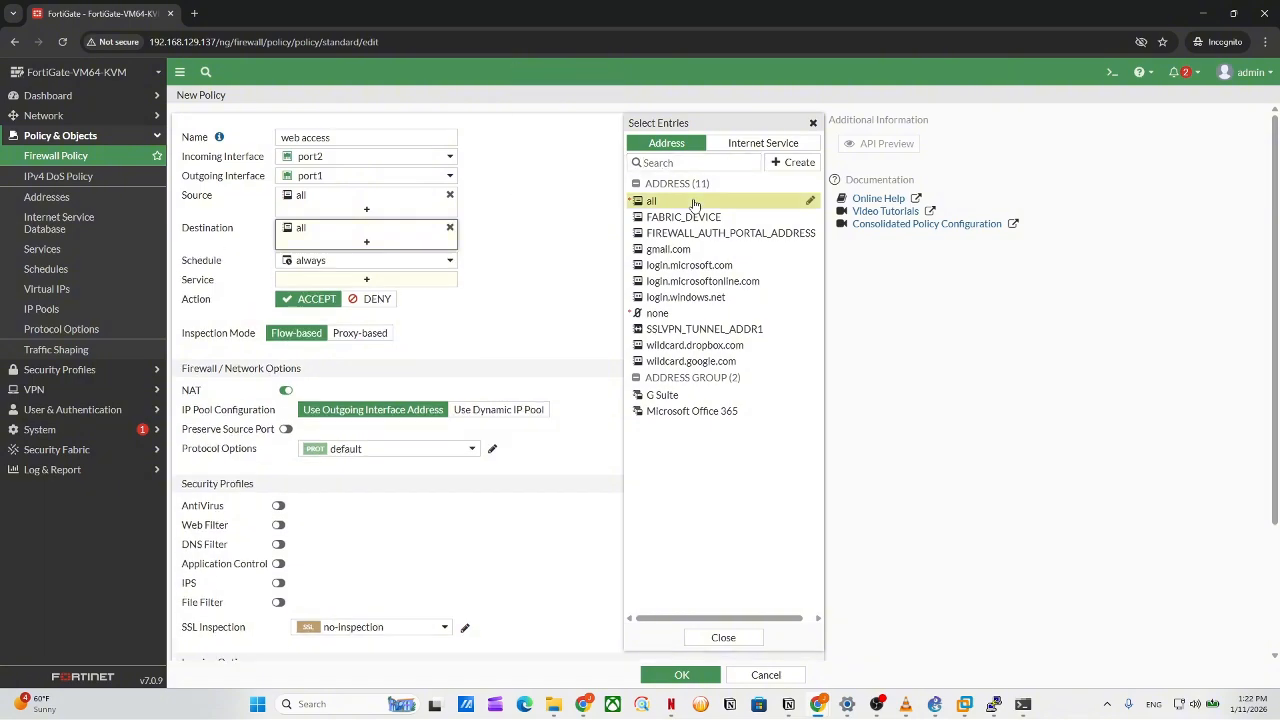
{"action": "left_click", "coordinate": [386, 281]}
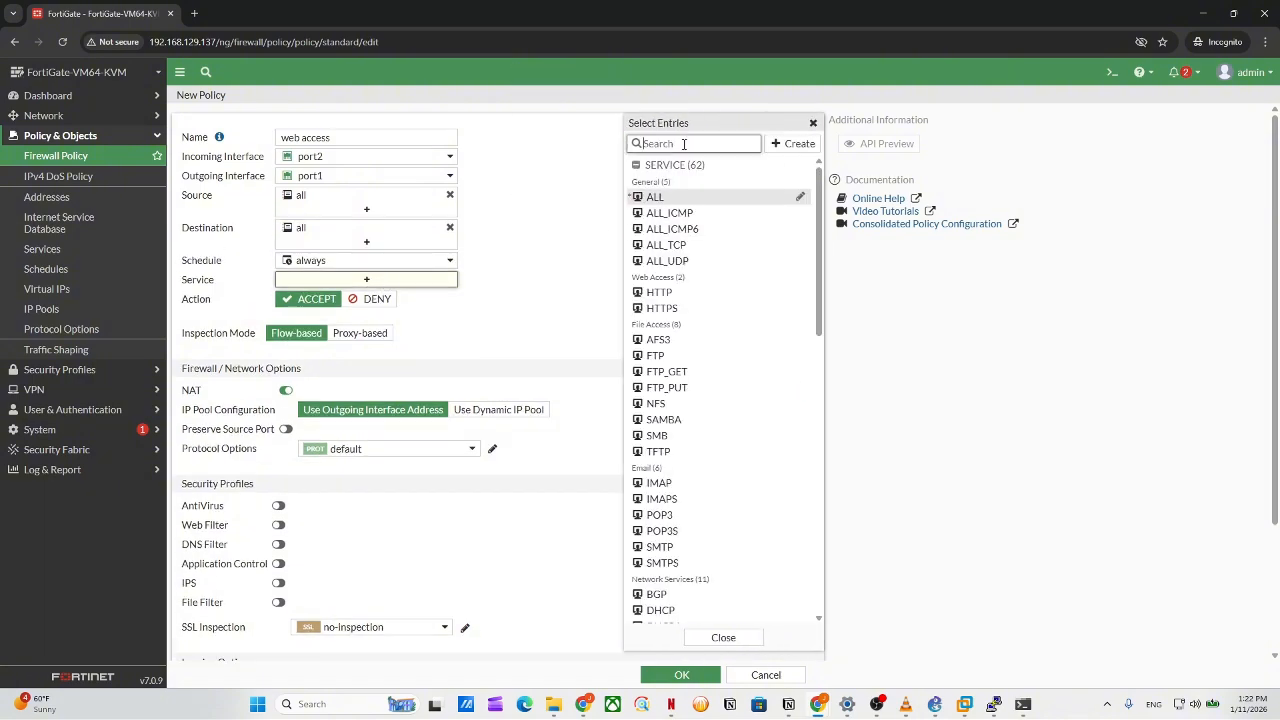
{"action": "type", "text": "web"}
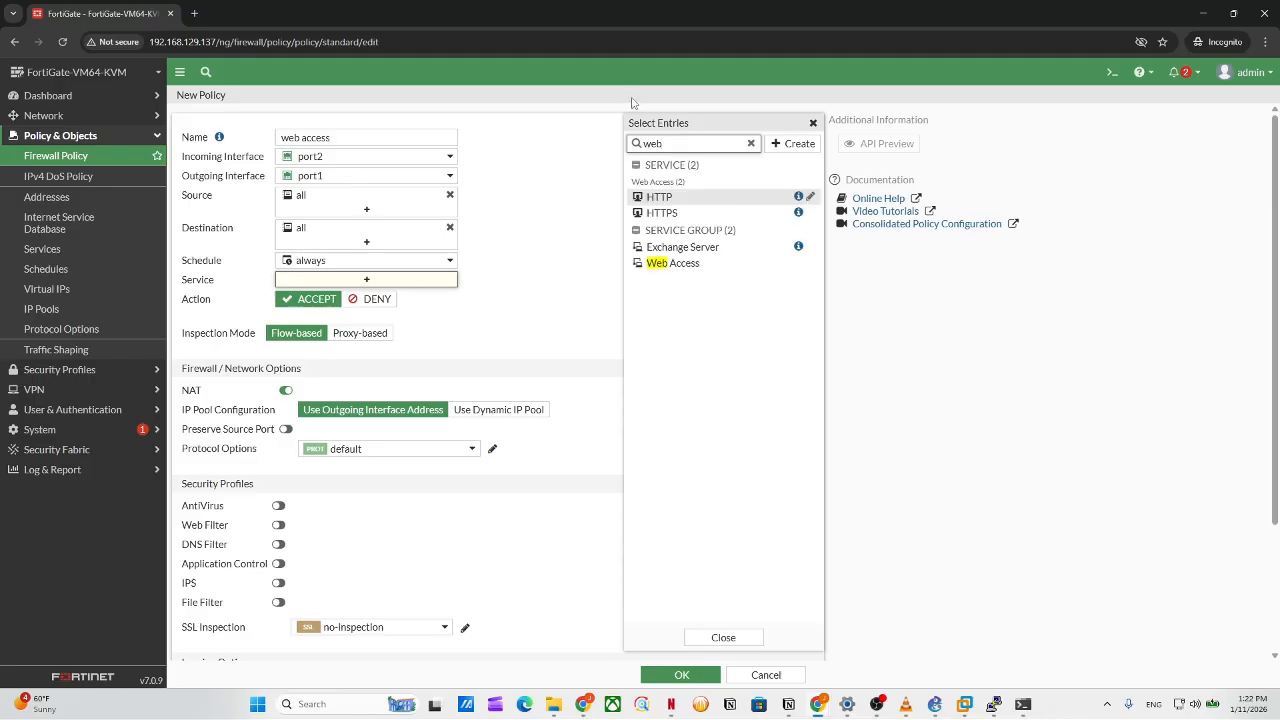
{"action": "left_click", "coordinate": [684, 264]}
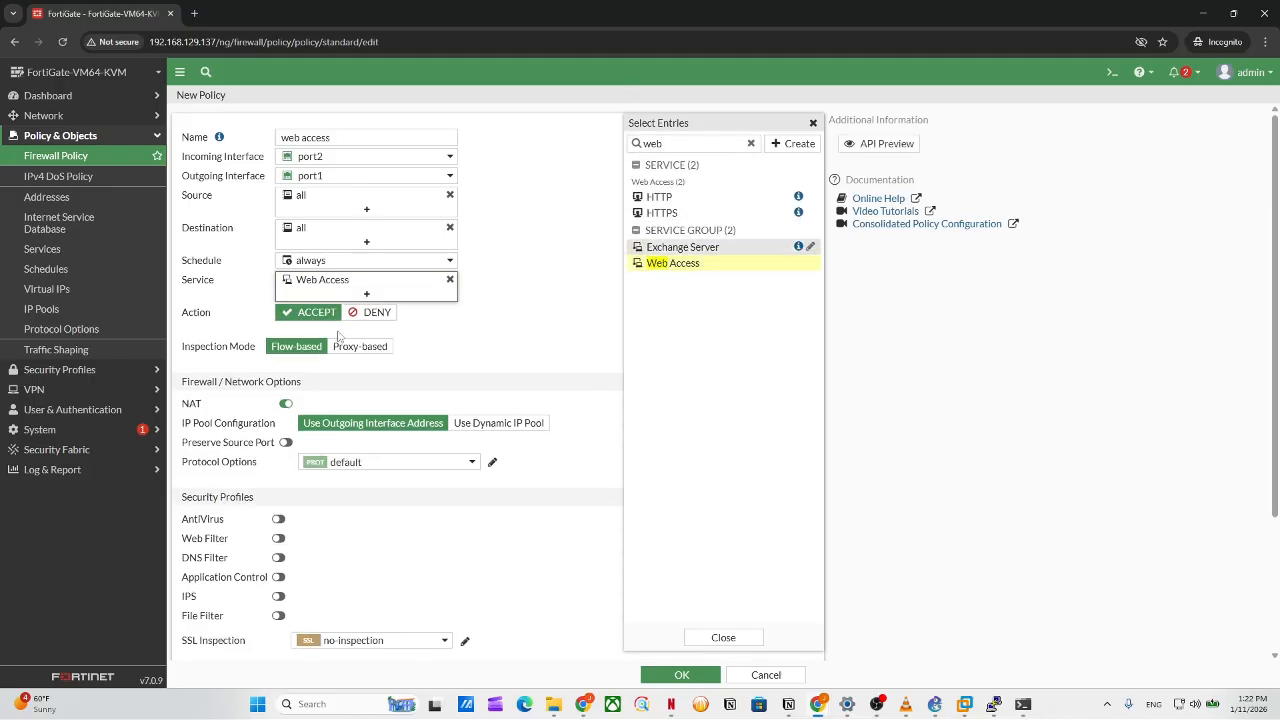
Toggle NAT off and back on, then choose 'Use Dynamic IP Pool' for IP Pool Configuration.
{"action": "scroll", "coordinate": [472, 391], "scroll_direction": "down", "scroll_amount": 3}
{"action": "left_click", "coordinate": [540, 388]}
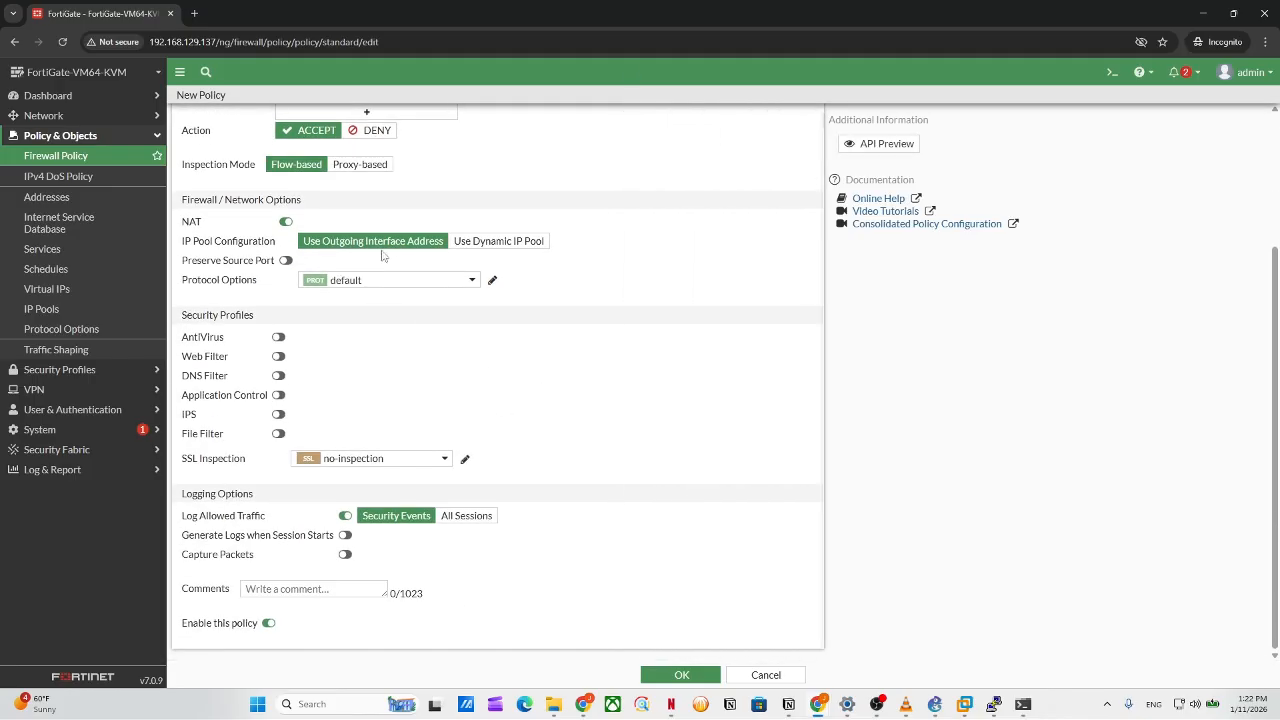
{"action": "left_click_drag", "start_coordinate": [175, 199], "coordinate": [484, 290]}
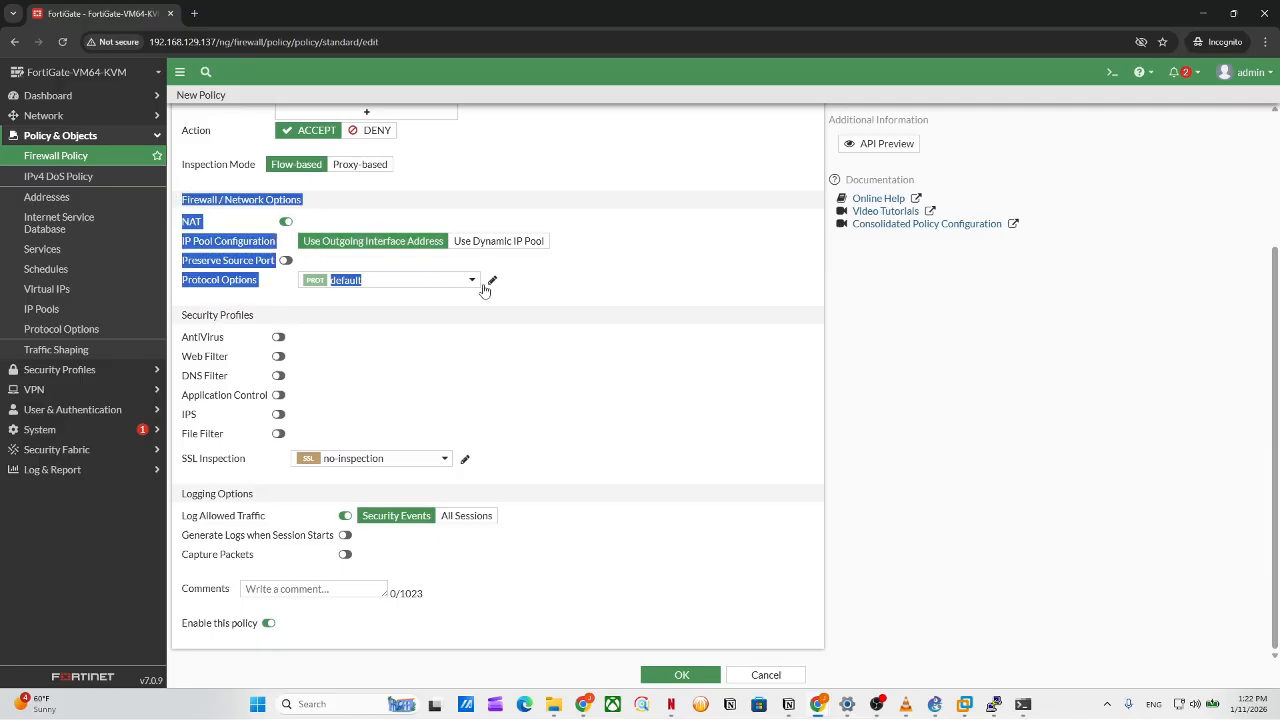
{"action": "left_click", "coordinate": [600, 281]}
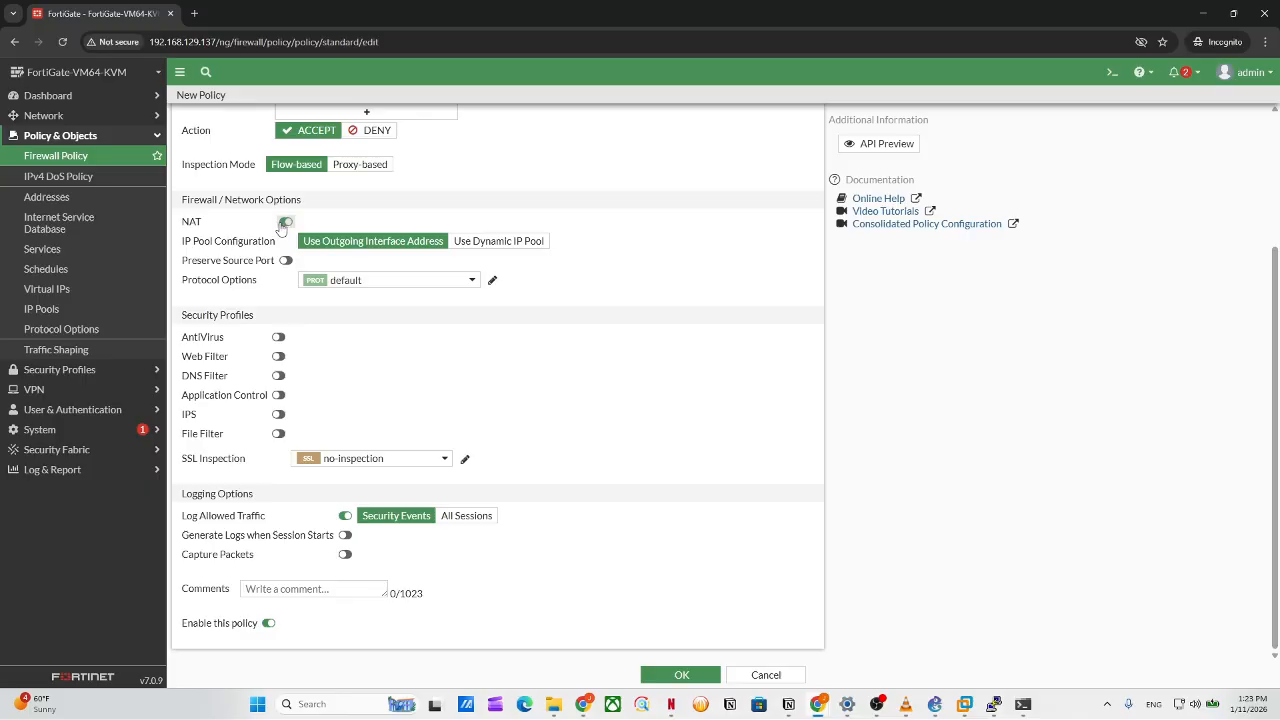
{"action": "left_click", "coordinate": [285, 223]}
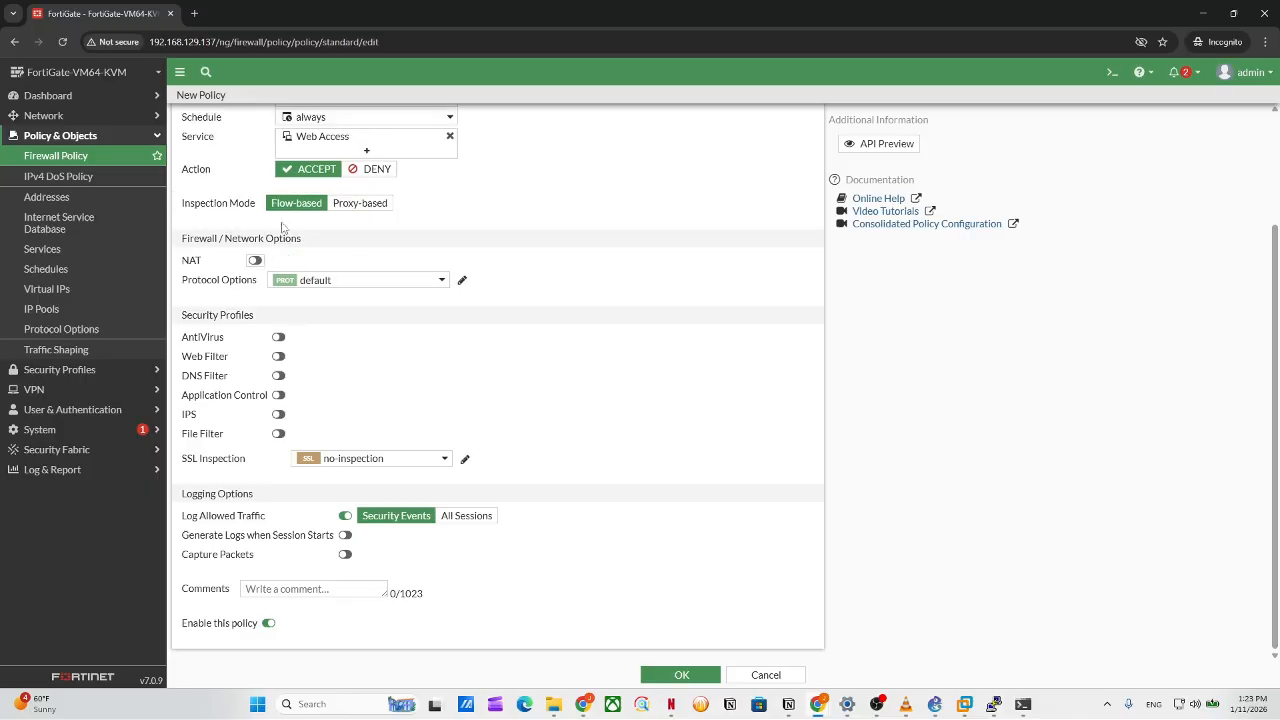
{"action": "left_click", "coordinate": [256, 261]}
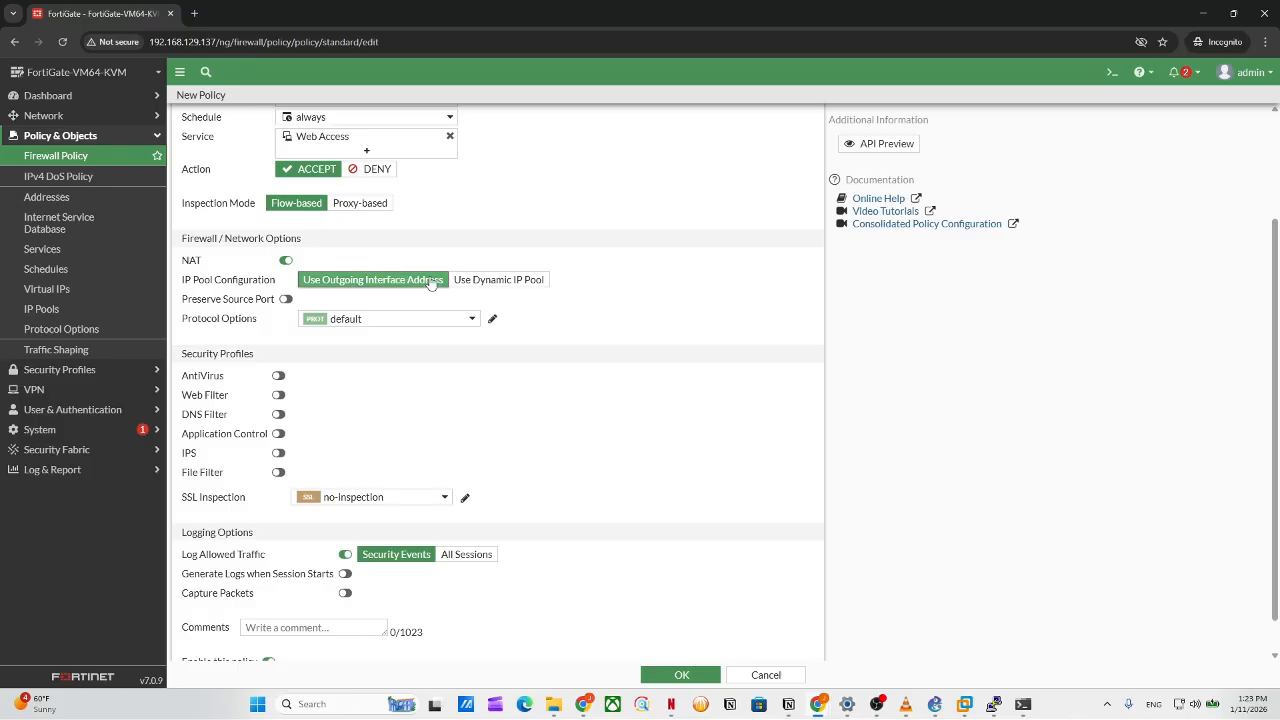
{"action": "left_click", "coordinate": [499, 284]}
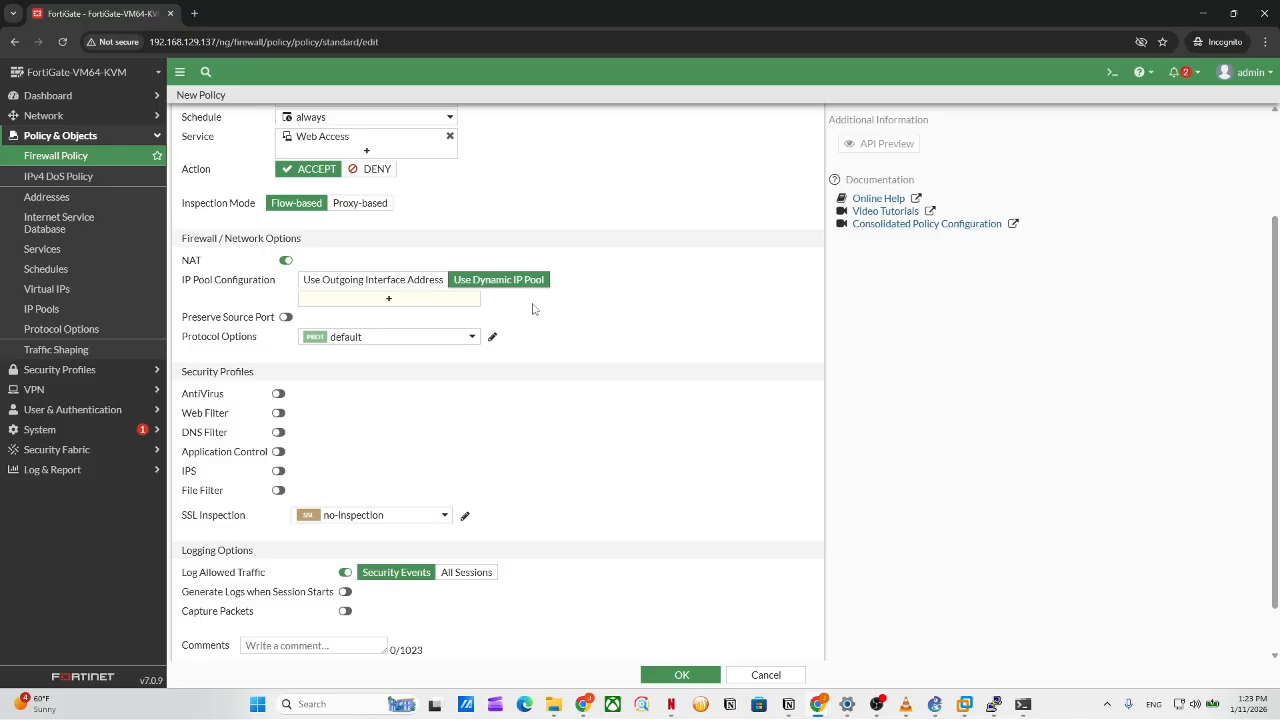
Begin creating a new dynamic IP pool of type One-to-One.
{"action": "left_click", "coordinate": [388, 303]}
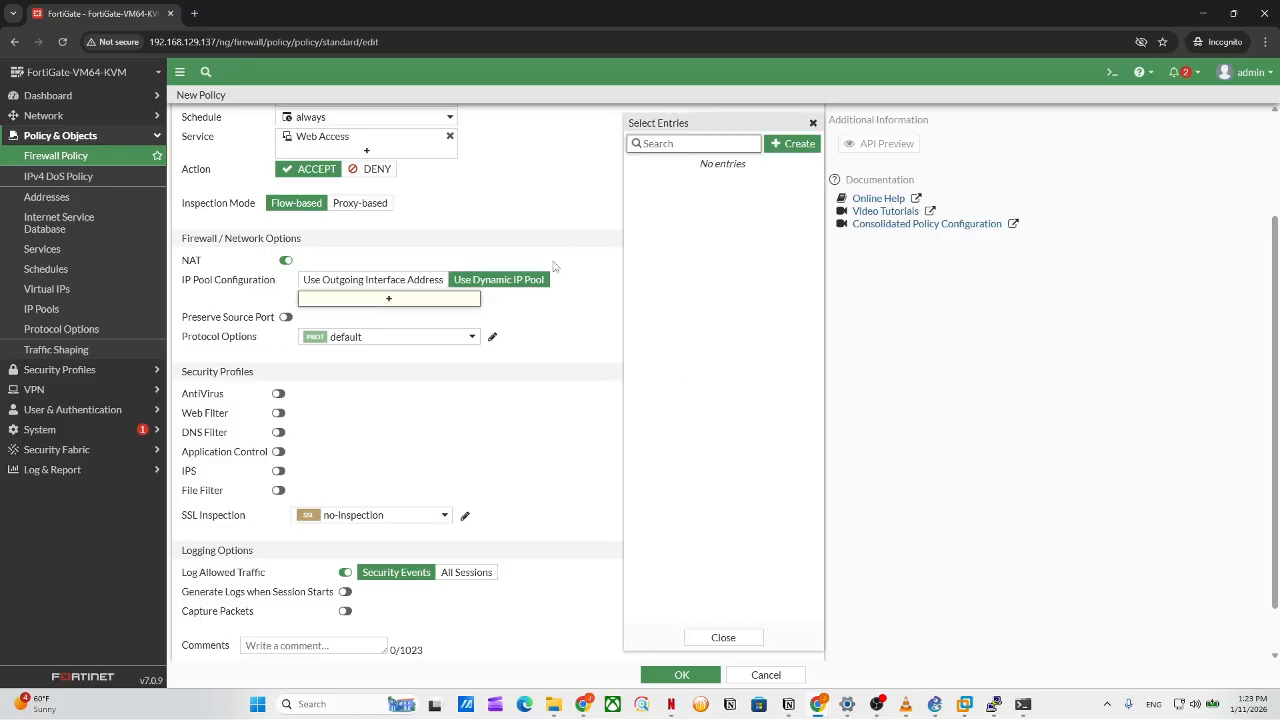
{"action": "left_click", "coordinate": [792, 146]}
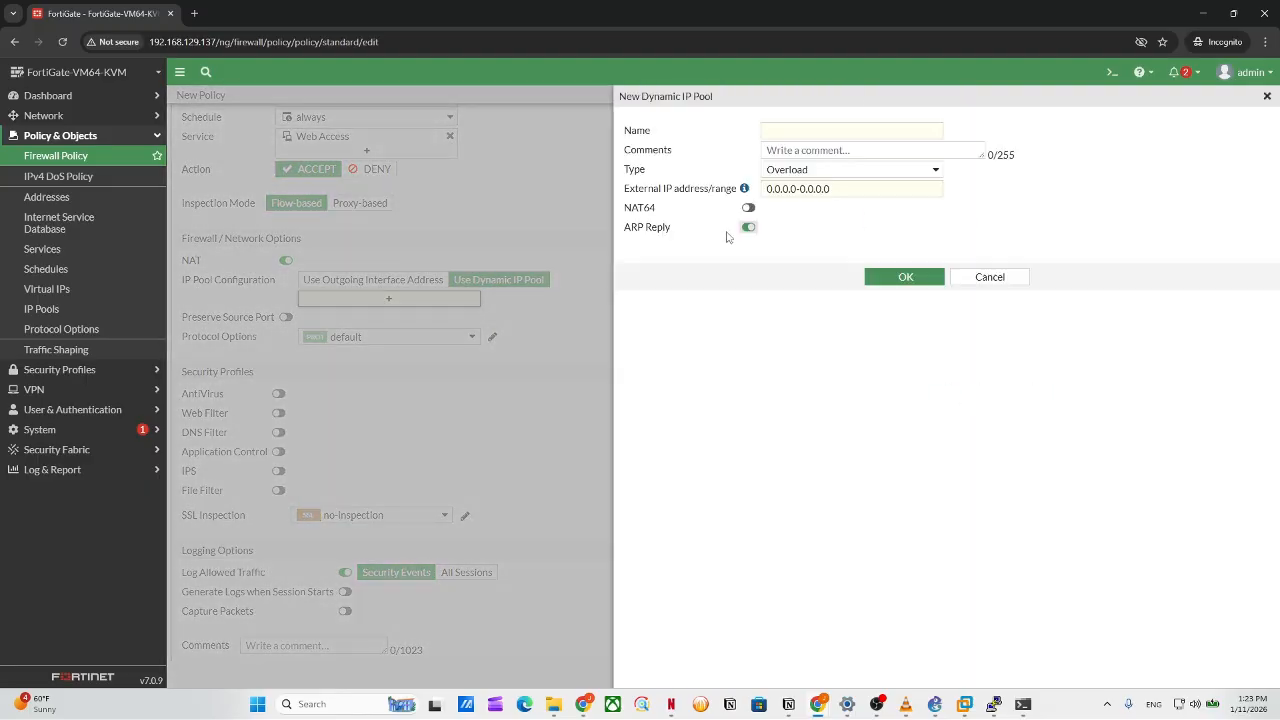
{"action": "left_click", "coordinate": [804, 132]}
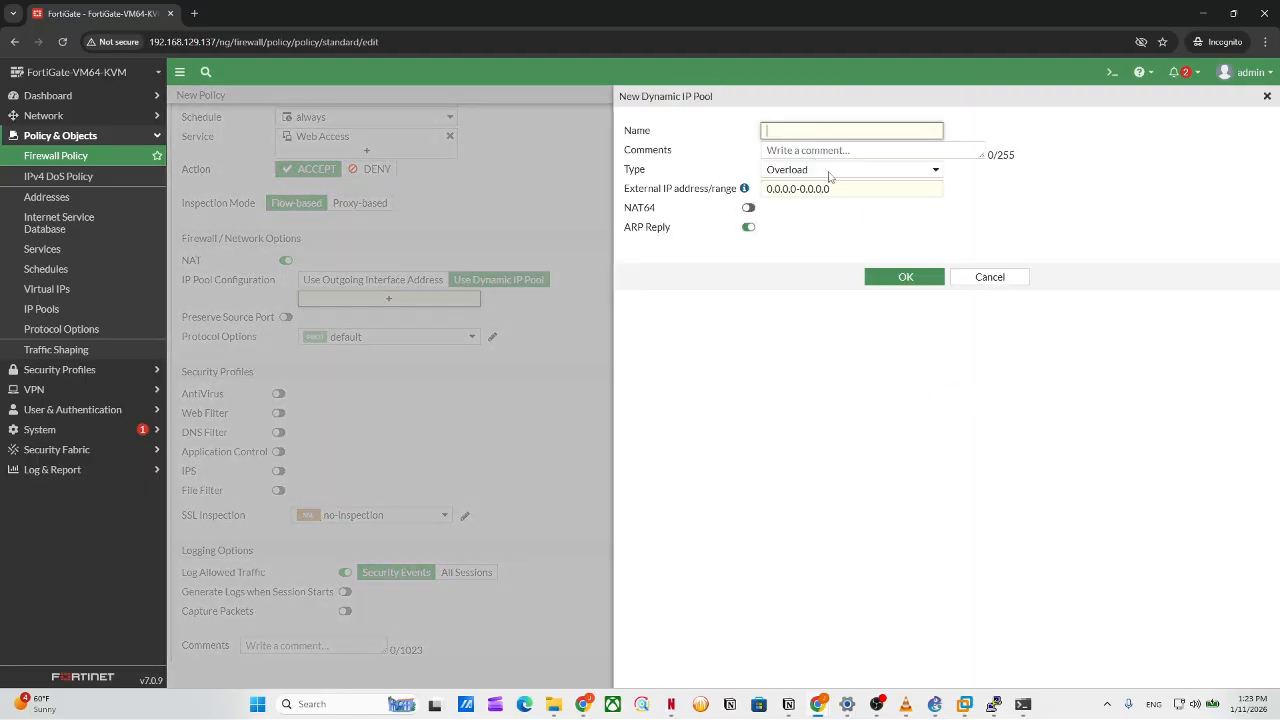
{"action": "left_click", "coordinate": [831, 172]}
{"action": "left_click", "coordinate": [840, 201]}
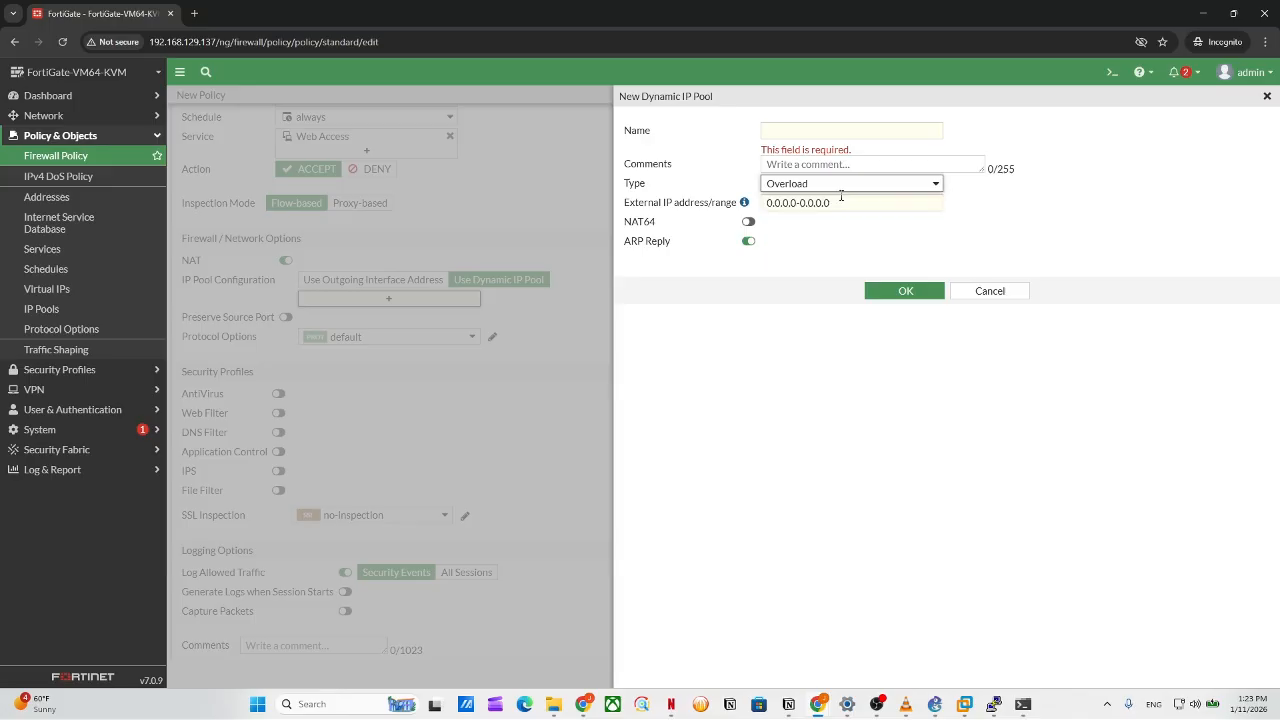
{"action": "left_click", "coordinate": [840, 185]}
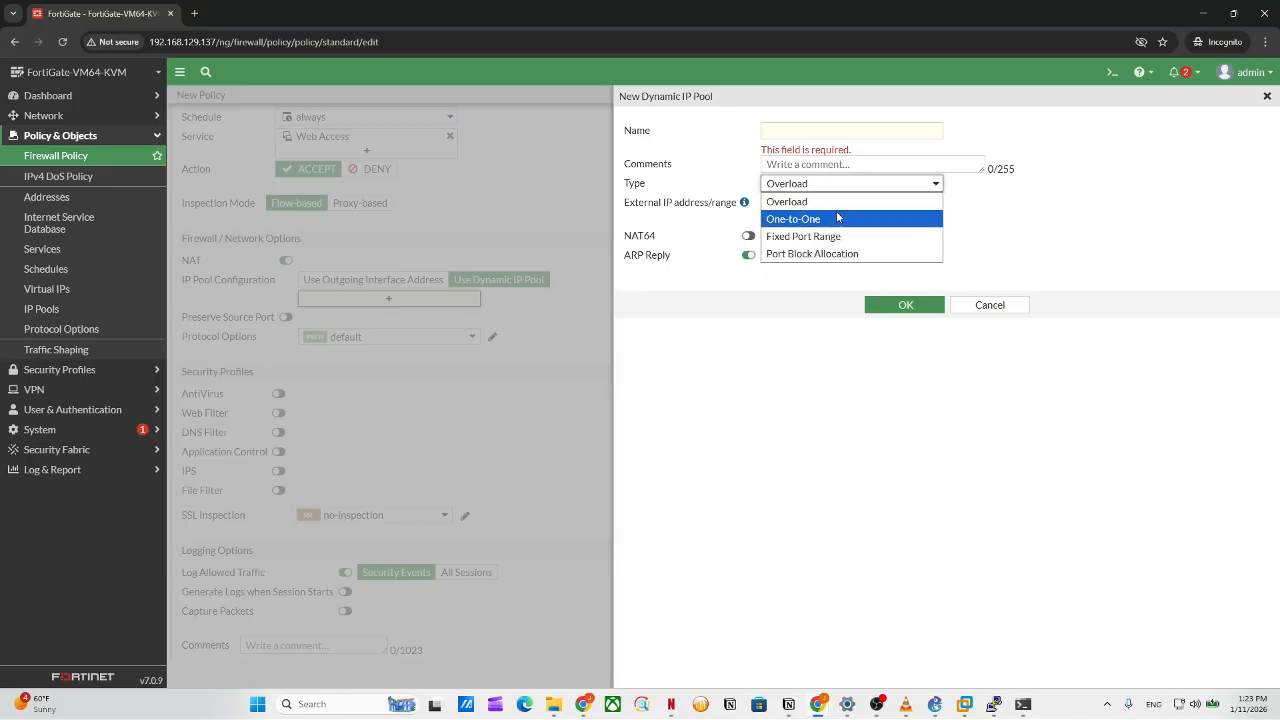
{"action": "left_click", "coordinate": [838, 218]}
{"action": "triple_click", "coordinate": [836, 202]}
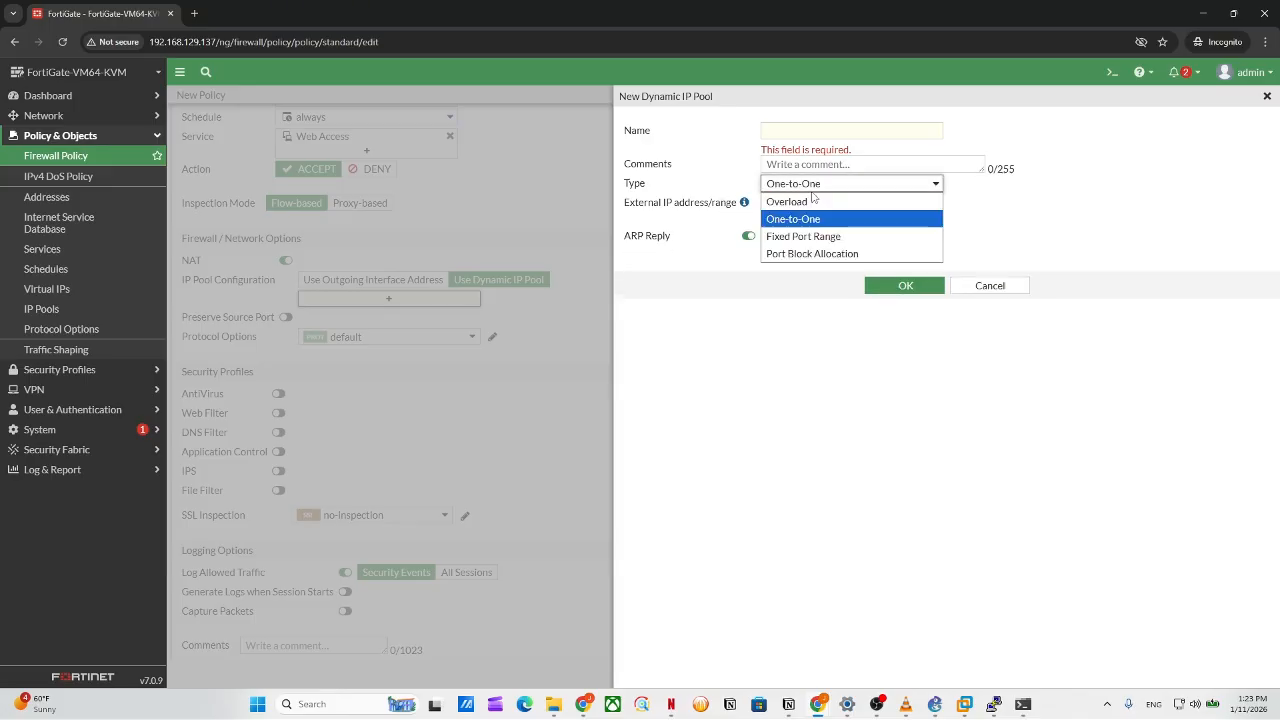
{"action": "left_click", "coordinate": [814, 184]}
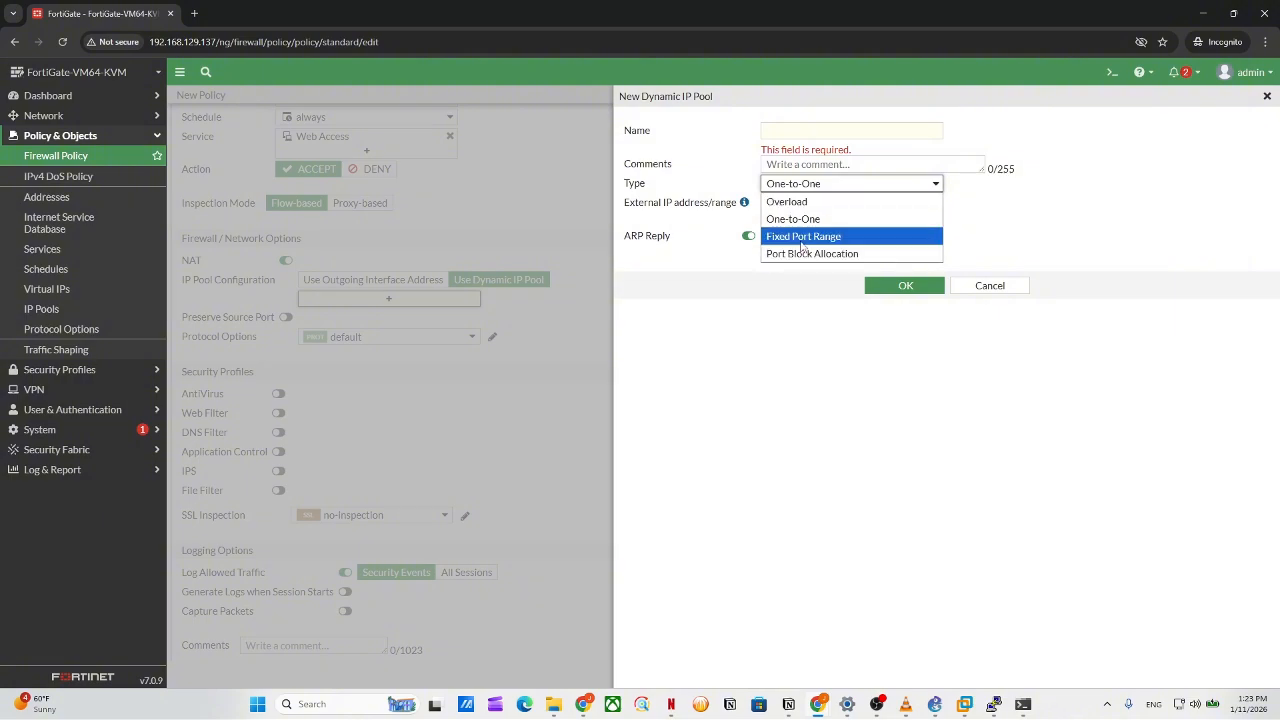
{"action": "left_click", "coordinate": [831, 135]}
{"action": "left_click", "coordinate": [831, 135]}
Cancel the pool with its 0.0.0.0-0.0.0.0 range and revert NAT to 'Use Outgoing Interface Address'.
{"action": "left_click_drag", "start_coordinate": [839, 203], "coordinate": [712, 230]}
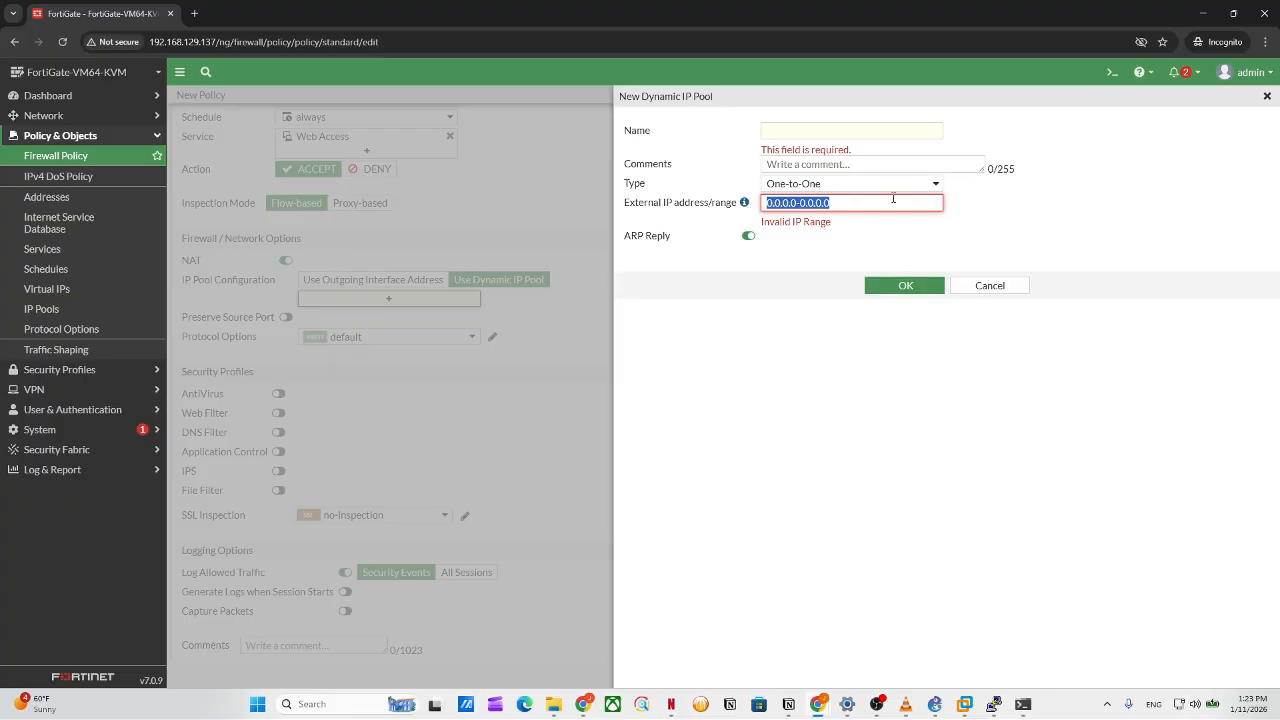
{"action": "left_click", "coordinate": [496, 272]}
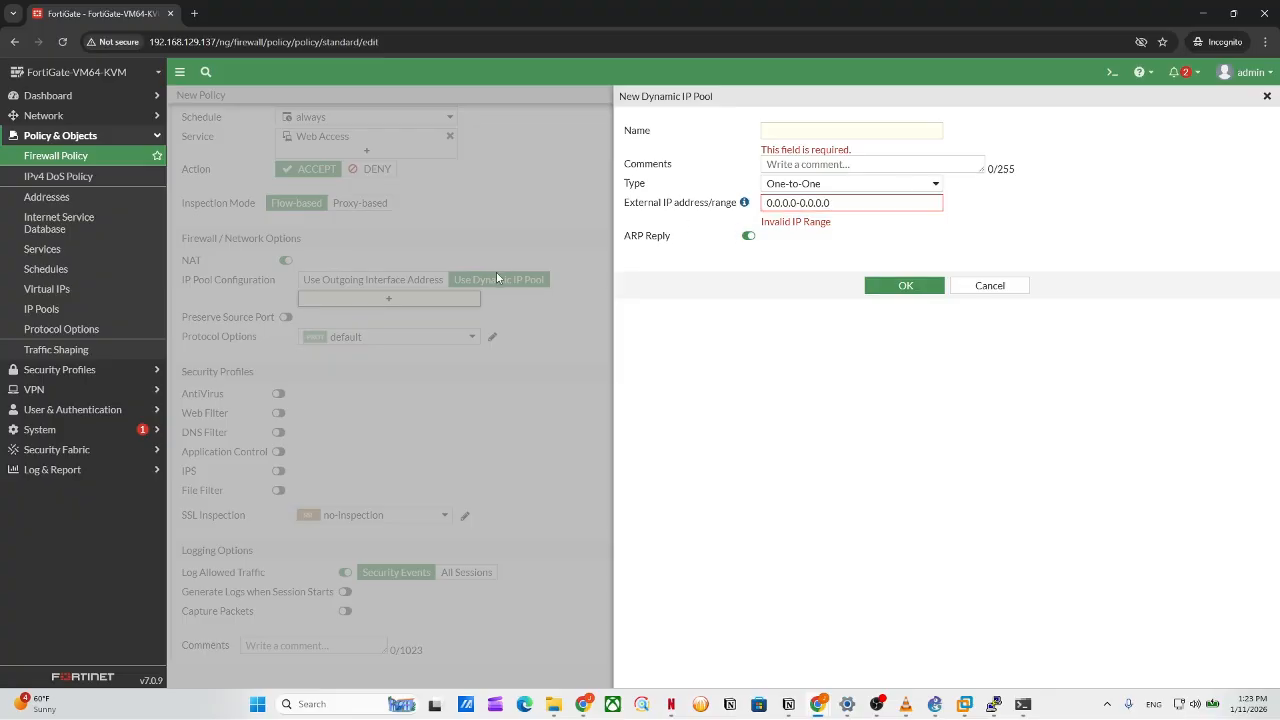
{"action": "left_click", "coordinate": [953, 287]}
{"action": "left_click", "coordinate": [375, 280]}
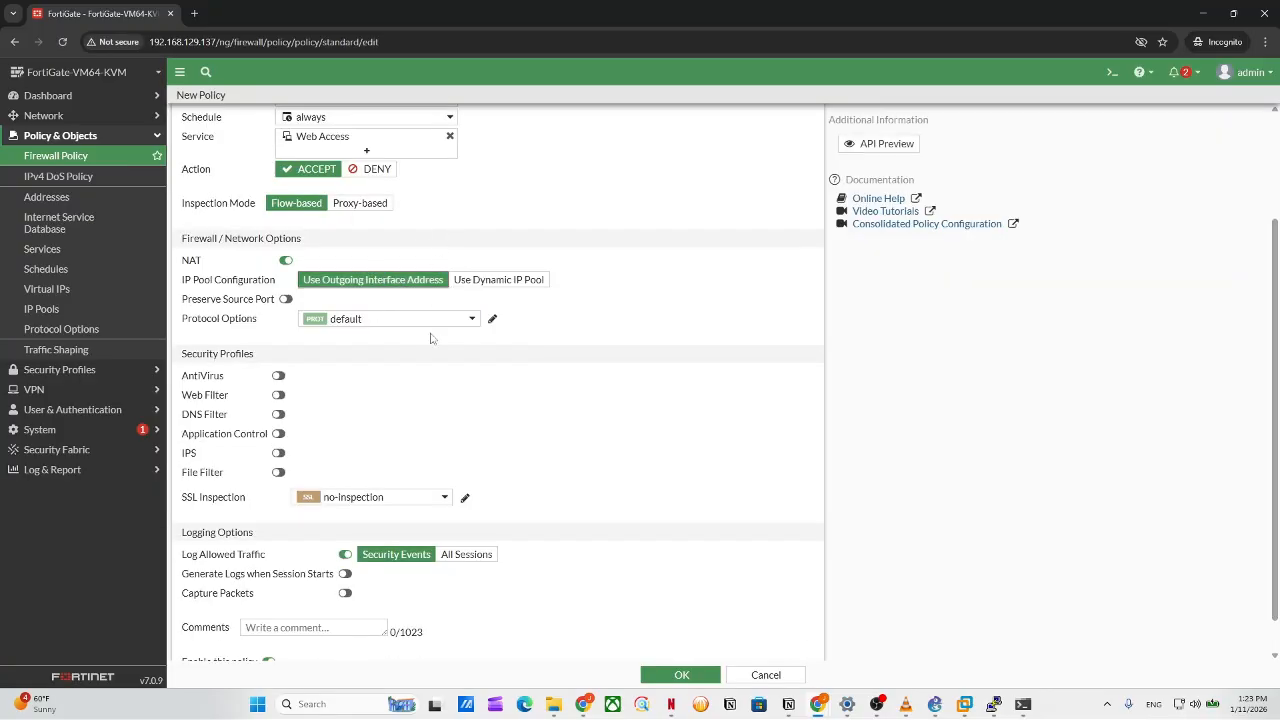
Save the 'web access' policy and check its NAT Enabled entry in the policy list.
{"action": "scroll", "coordinate": [552, 530], "scroll_direction": "down", "scroll_amount": 1}
{"action": "scroll", "coordinate": [556, 521], "scroll_direction": "up", "scroll_amount": 1}
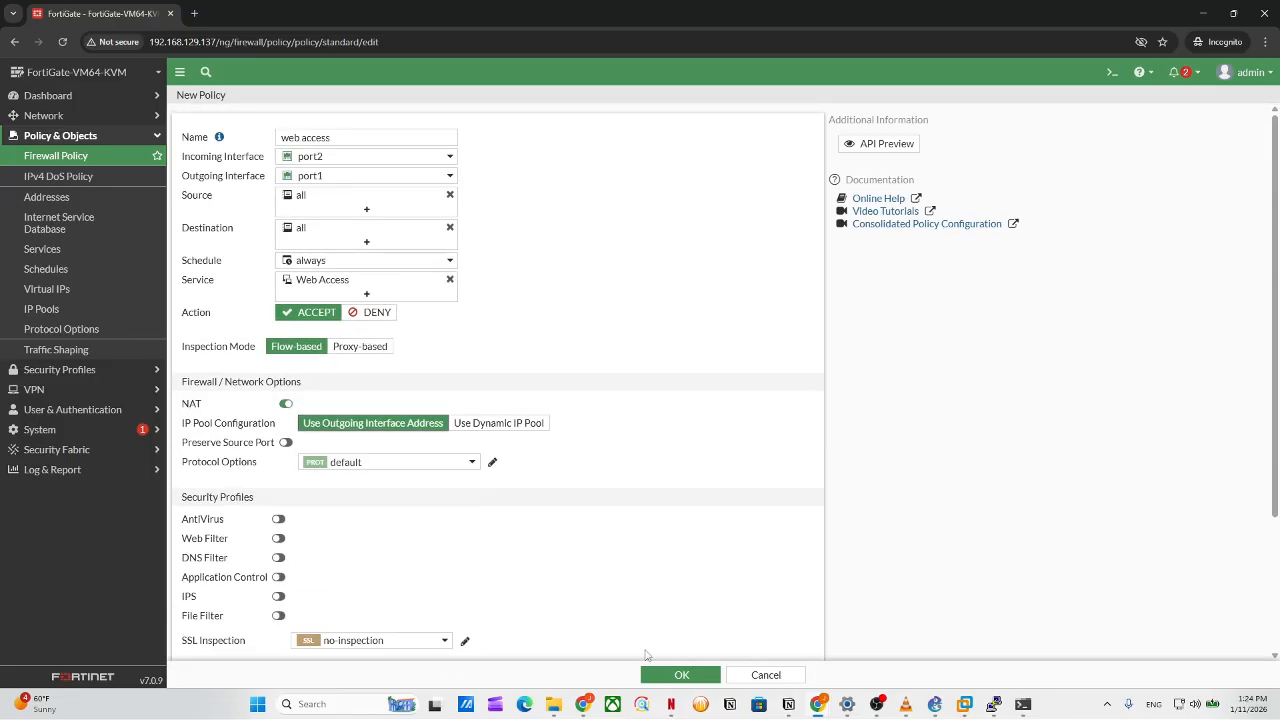
{"action": "left_click", "coordinate": [684, 675]}
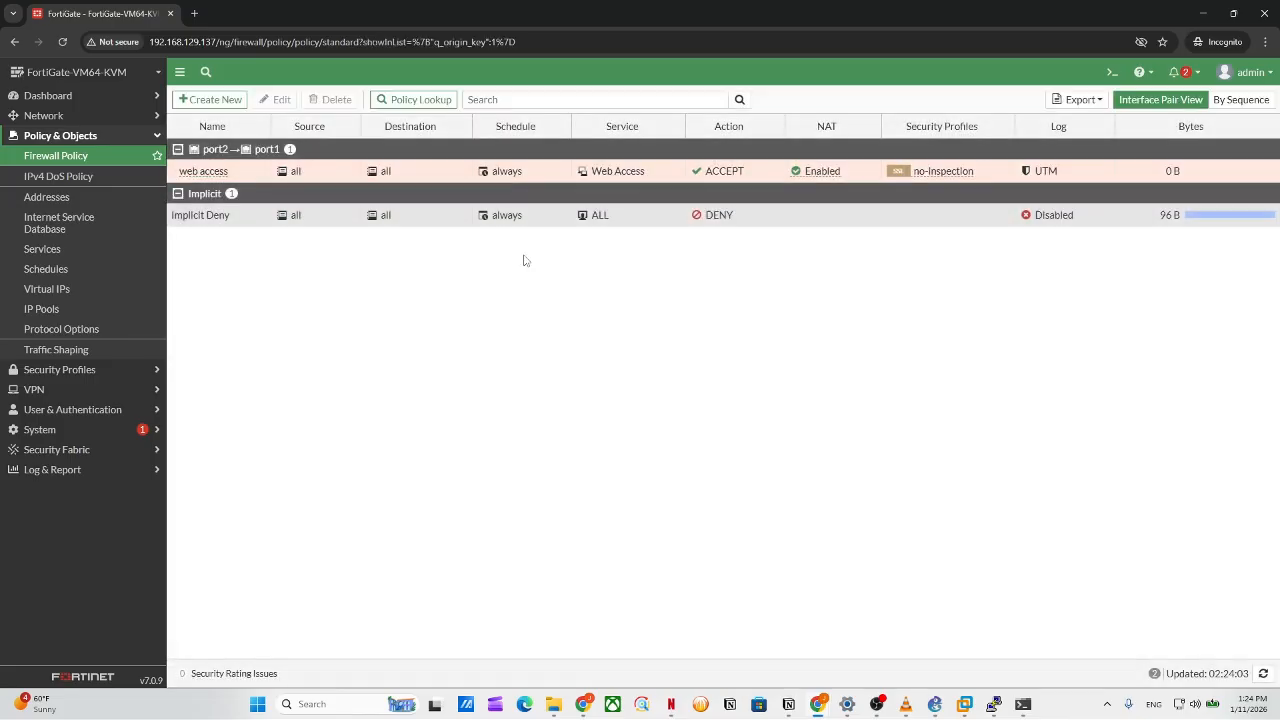
{"action": "left_click_drag", "start_coordinate": [479, 176], "coordinate": [852, 128]}
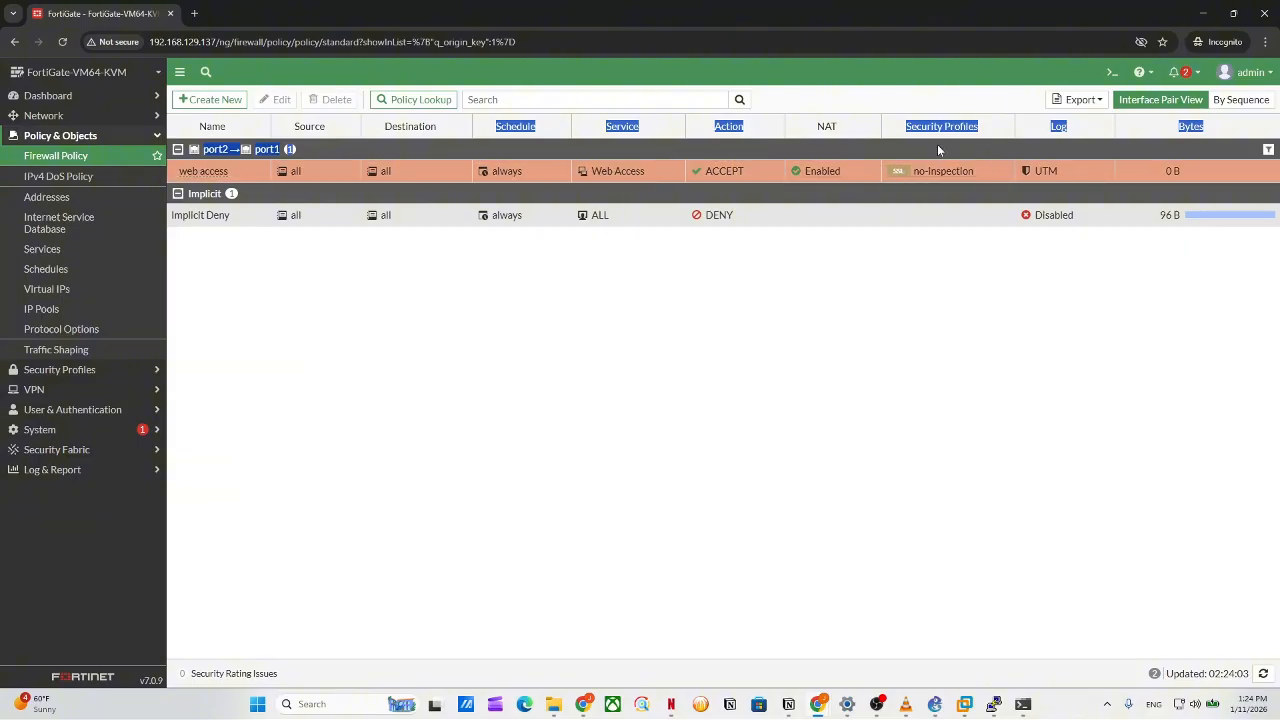
{"action": "left_click", "coordinate": [1005, 168]}
{"action": "mouse_move", "coordinate": [824, 175]}
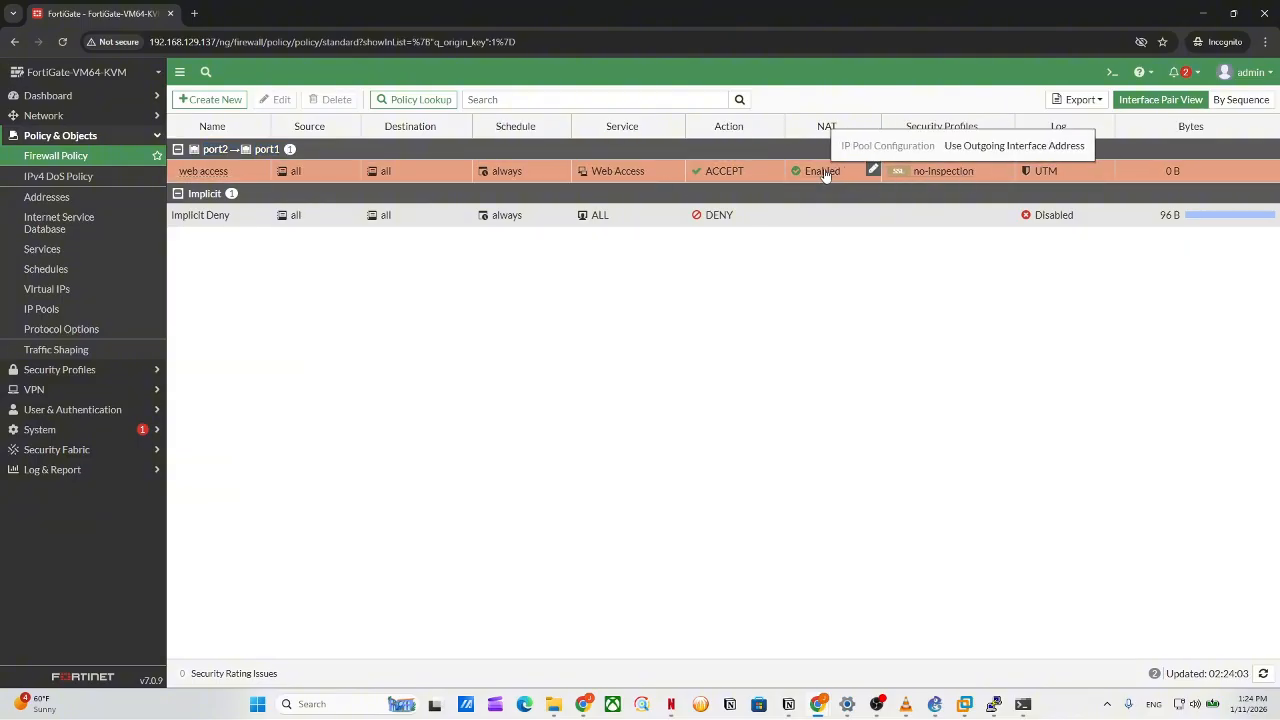
{"action": "left_click_drag", "start_coordinate": [443, 14], "coordinate": [510, 2]}
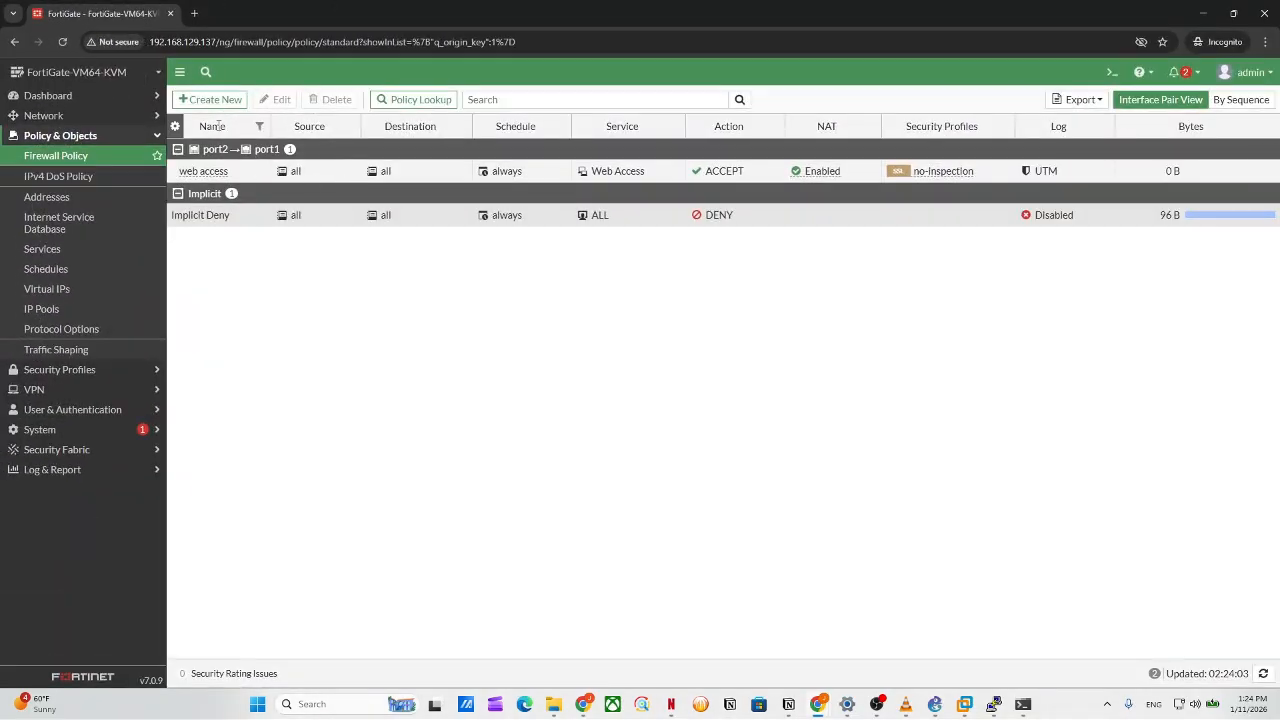
{"action": "left_click", "coordinate": [212, 99]}
{"action": "scroll", "coordinate": [410, 400], "scroll_direction": "down", "scroll_amount": 4}
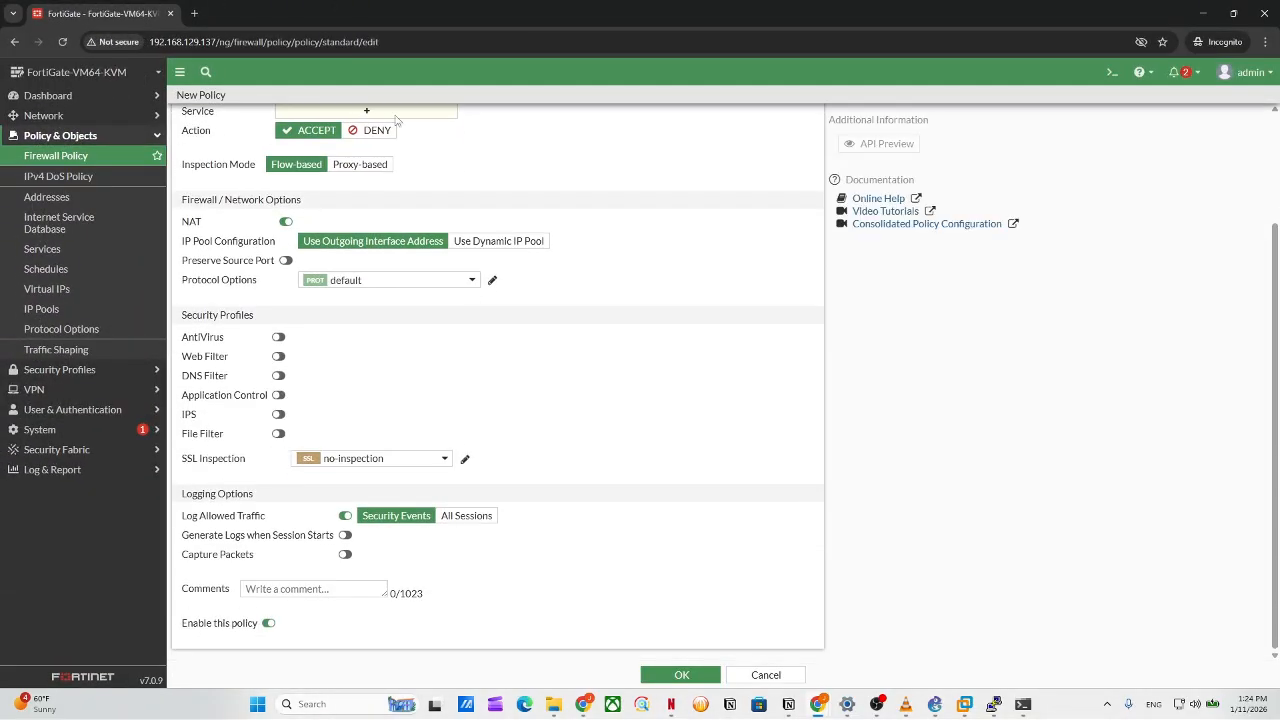
{"action": "mouse_move", "coordinate": [160, 220]}
{"action": "left_mouse_down"}
{"action": "mouse_move", "coordinate": [282, 205]}
{"action": "mouse_move", "coordinate": [209, 216]}
{"action": "mouse_move", "coordinate": [600, 279]}
{"action": "mouse_move", "coordinate": [230, 258]}
{"action": "mouse_move", "coordinate": [183, 199]}
{"action": "mouse_move", "coordinate": [200, 218]}
{"action": "mouse_move", "coordinate": [182, 222]}
{"action": "left_mouse_up"}
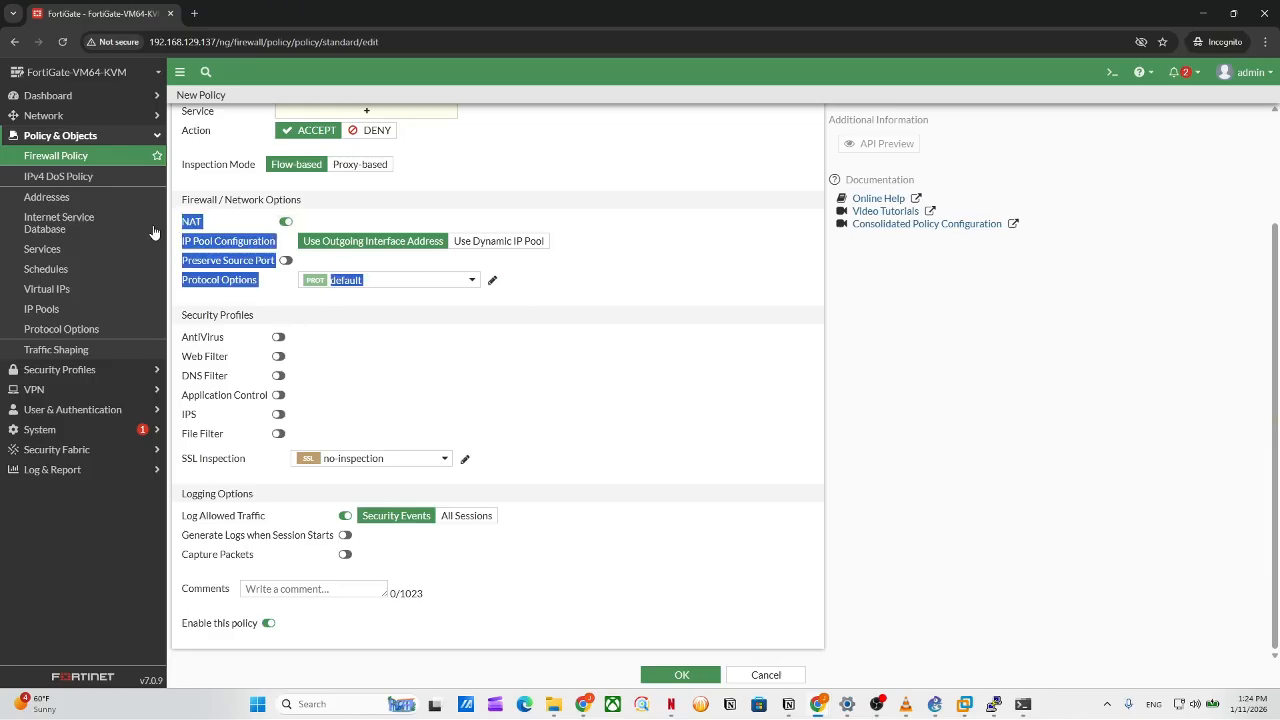
{"action": "left_click", "coordinate": [83, 162]}
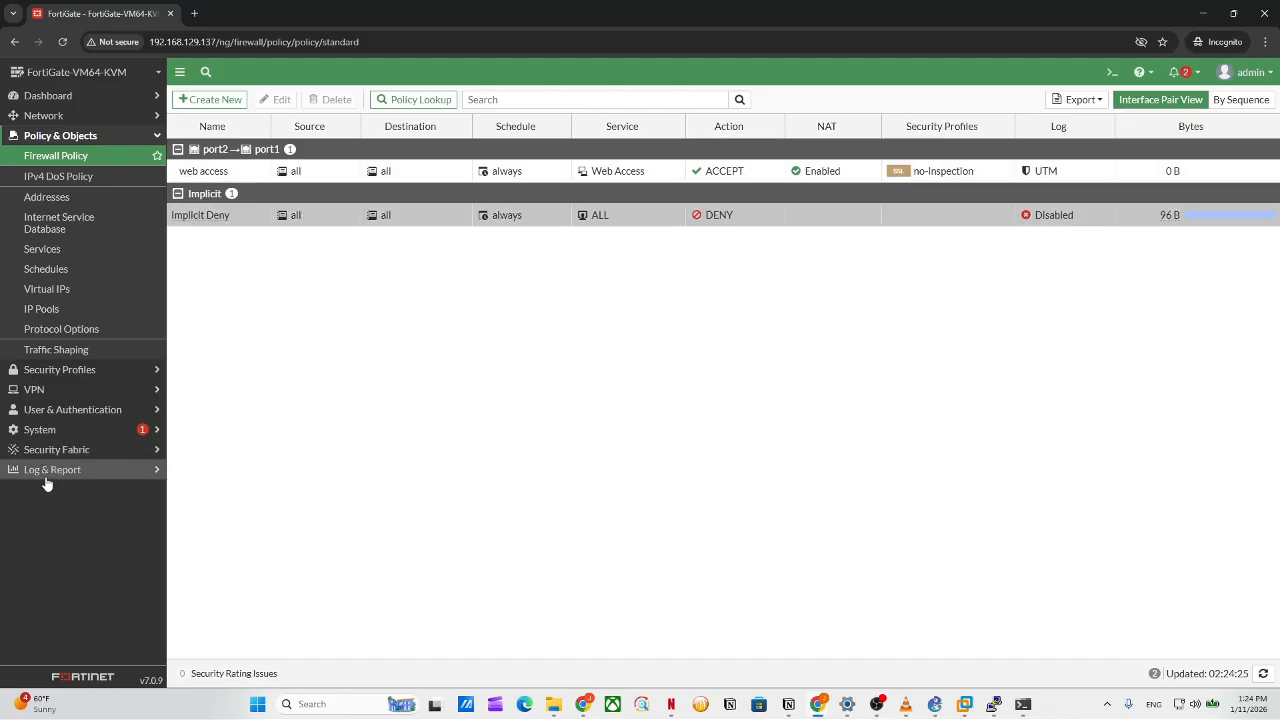
In System > Settings, switch on the Central SNAT toggle under View Settings and apply.
{"action": "left_click", "coordinate": [58, 430]}
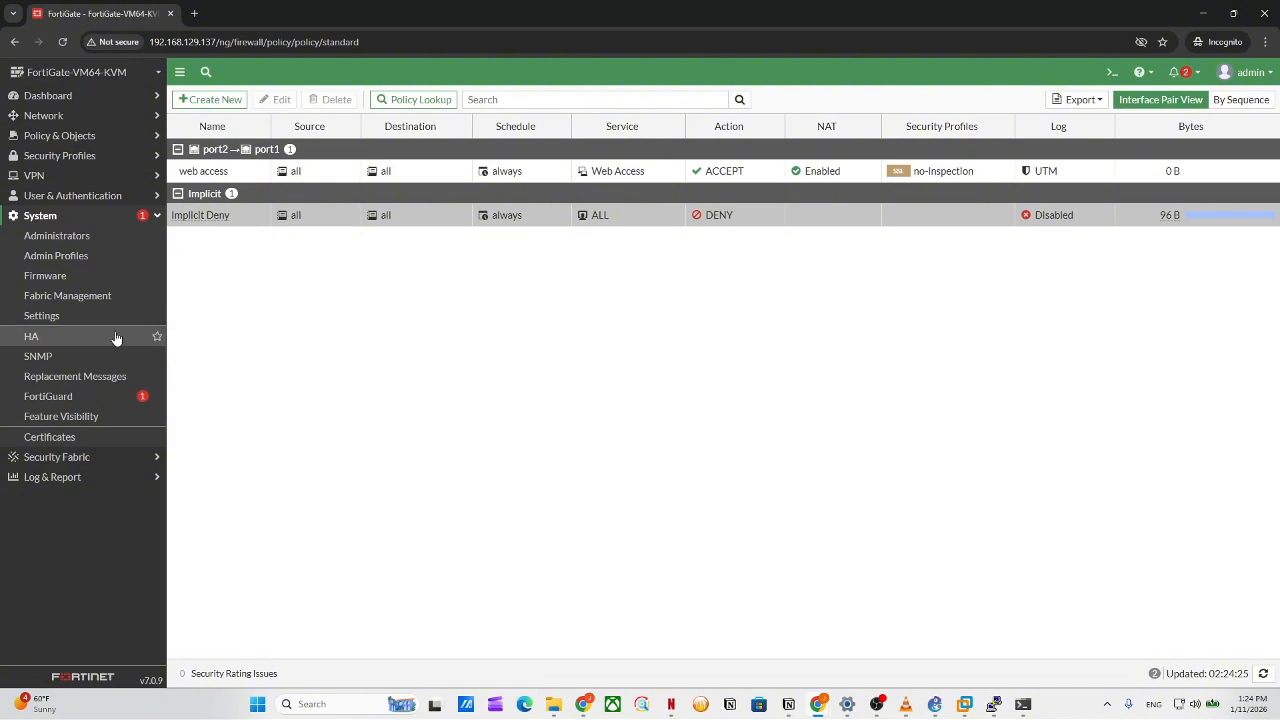
{"action": "left_click", "coordinate": [54, 317]}
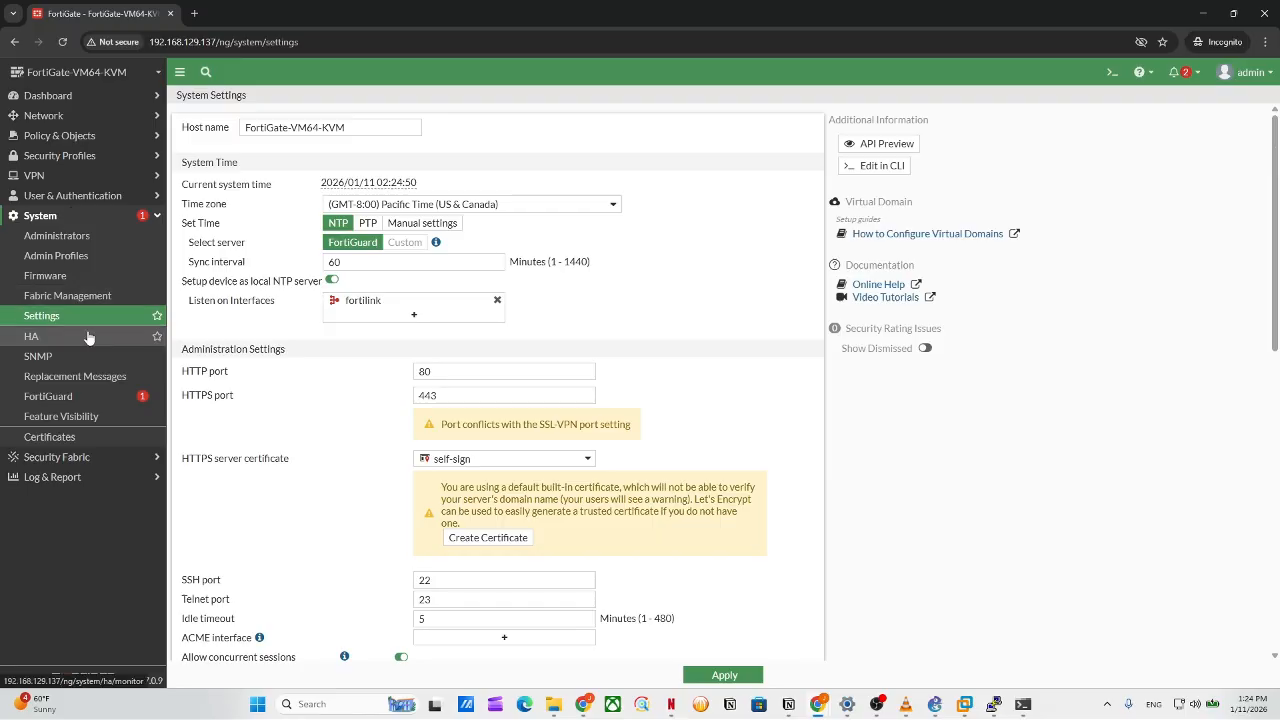
{"action": "scroll", "coordinate": [452, 395], "scroll_direction": "down", "scroll_amount": 2}
{"action": "scroll", "coordinate": [466, 440], "scroll_direction": "down", "scroll_amount": 5}
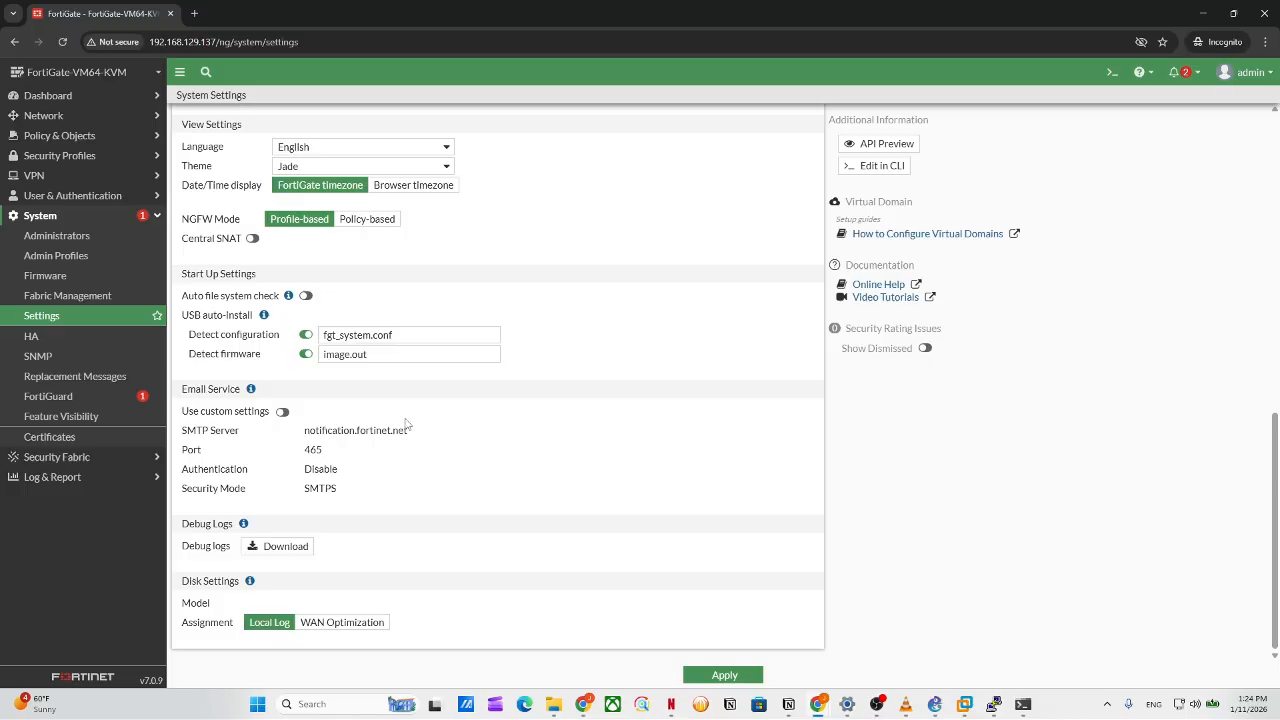
{"action": "scroll", "coordinate": [400, 424], "scroll_direction": "up", "scroll_amount": 1}
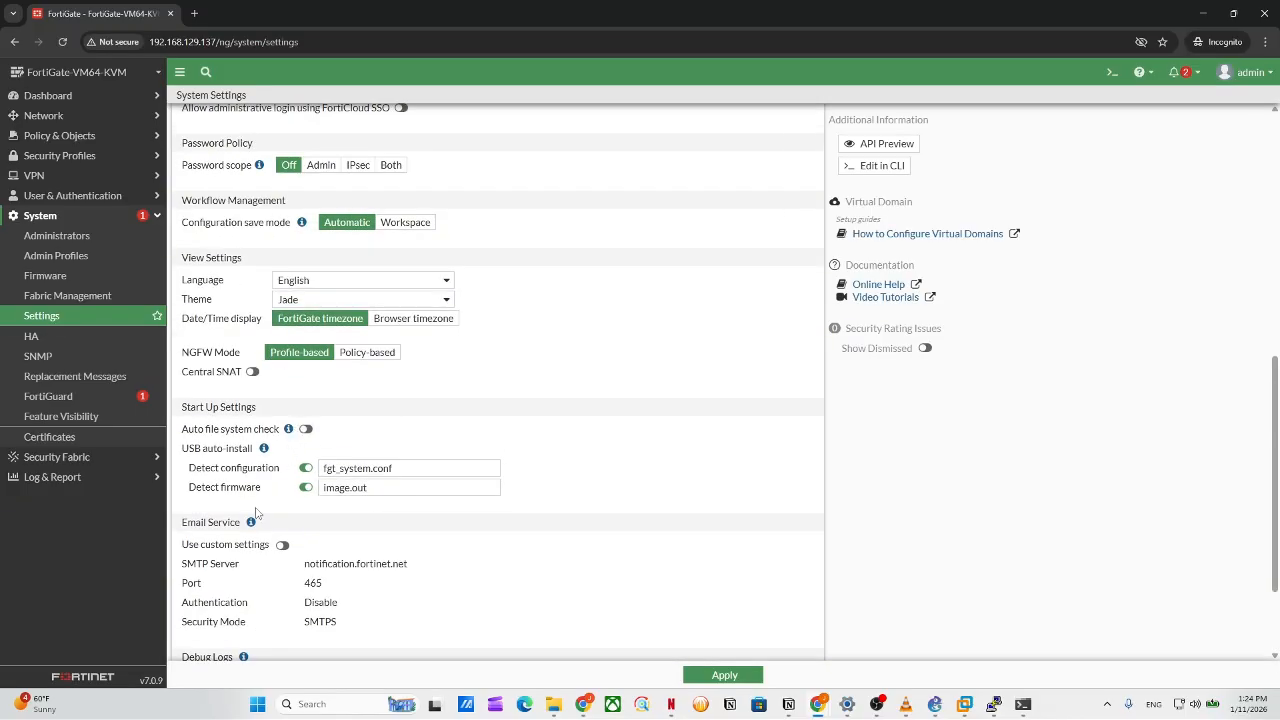
{"action": "scroll", "coordinate": [245, 478], "scroll_direction": "up", "scroll_amount": 1}
{"action": "scroll", "coordinate": [232, 350], "scroll_direction": "up", "scroll_amount": 3}
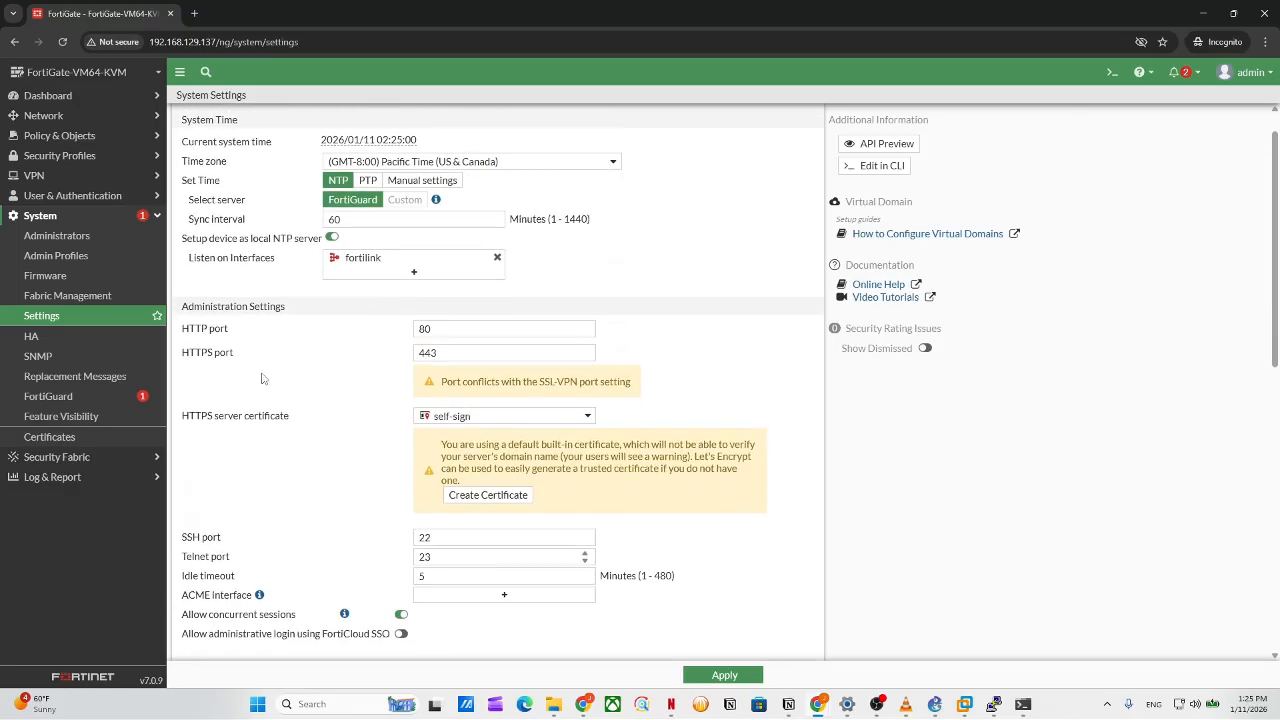
{"action": "scroll", "coordinate": [262, 378], "scroll_direction": "down", "scroll_amount": 3}
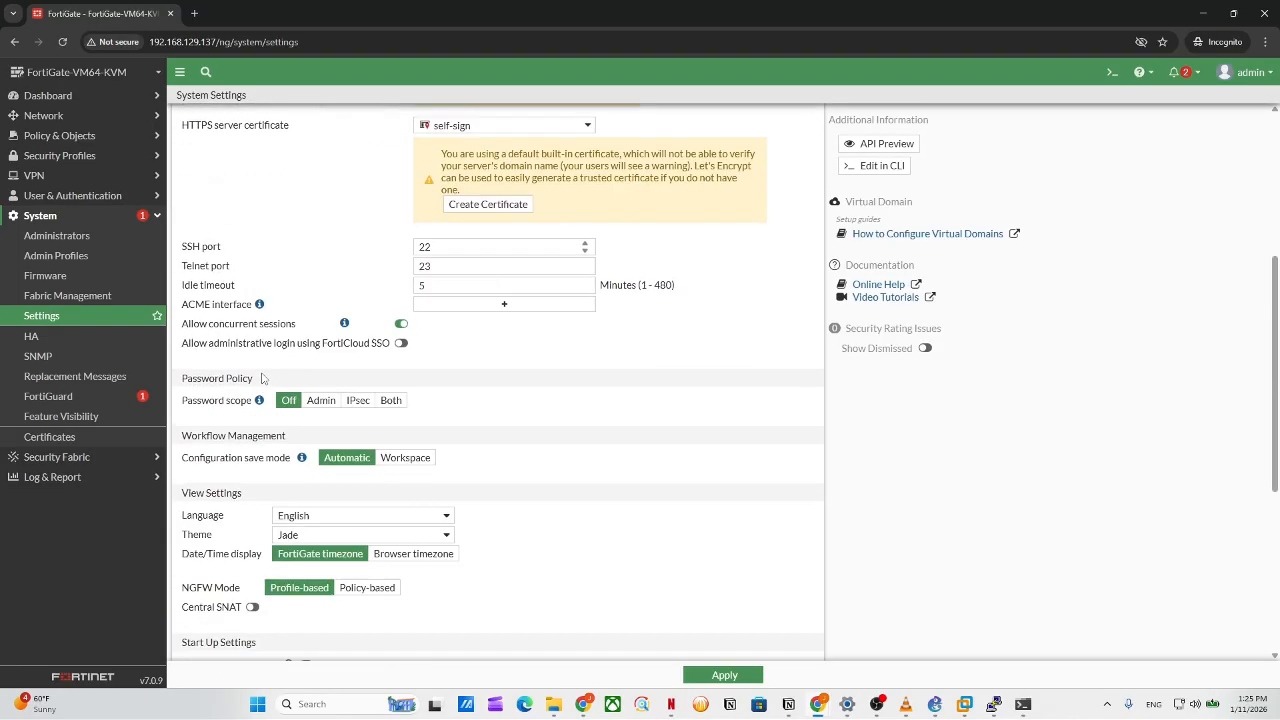
{"action": "scroll", "coordinate": [357, 524], "scroll_direction": "down", "scroll_amount": 1}
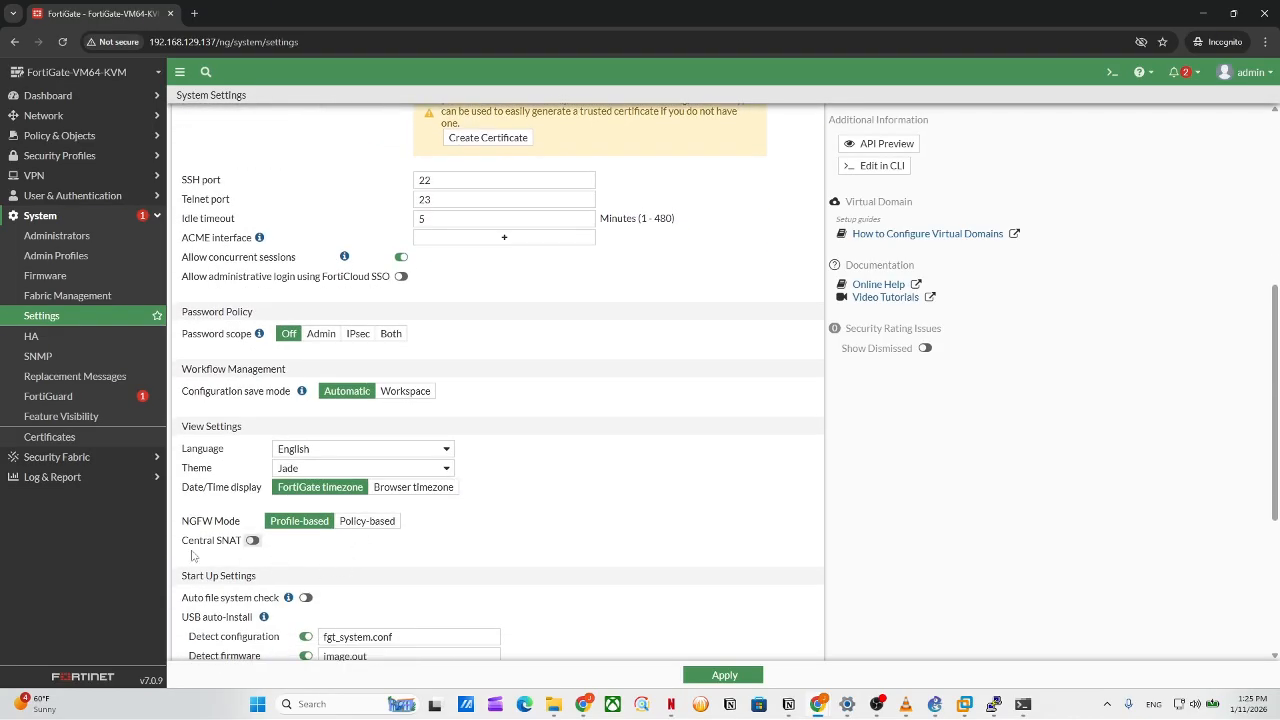
{"action": "left_click", "coordinate": [253, 541]}
{"action": "left_click", "coordinate": [706, 678]}
Reload the settings page twice to confirm the earlier change took effect.
{"action": "left_click", "coordinate": [62, 41]}
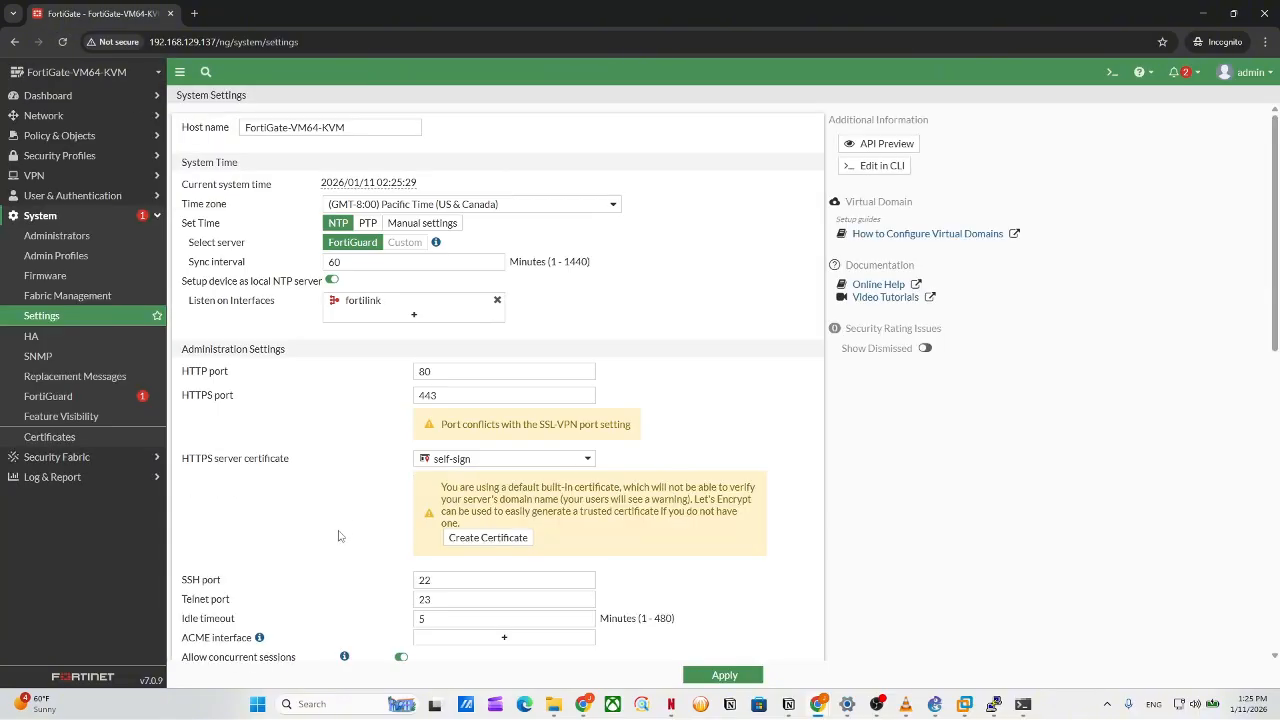
{"action": "scroll", "coordinate": [338, 536], "scroll_direction": "down", "scroll_amount": 7}
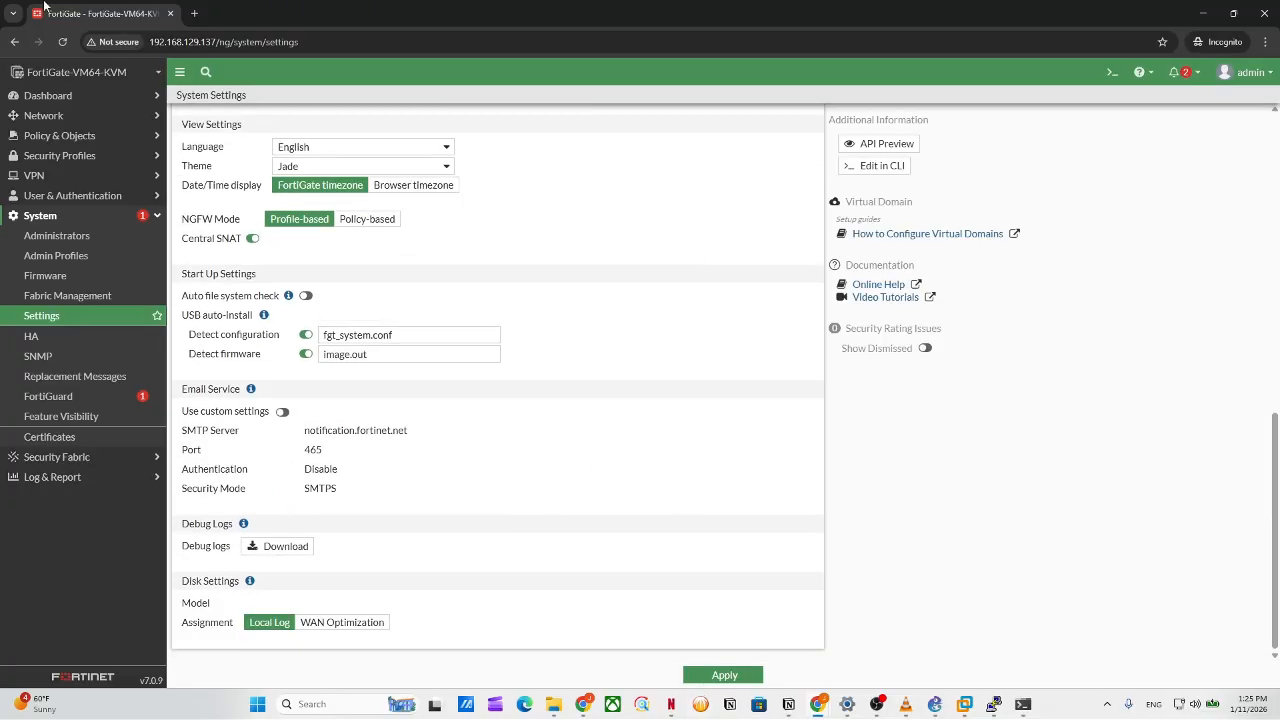
{"action": "left_click", "coordinate": [62, 41]}
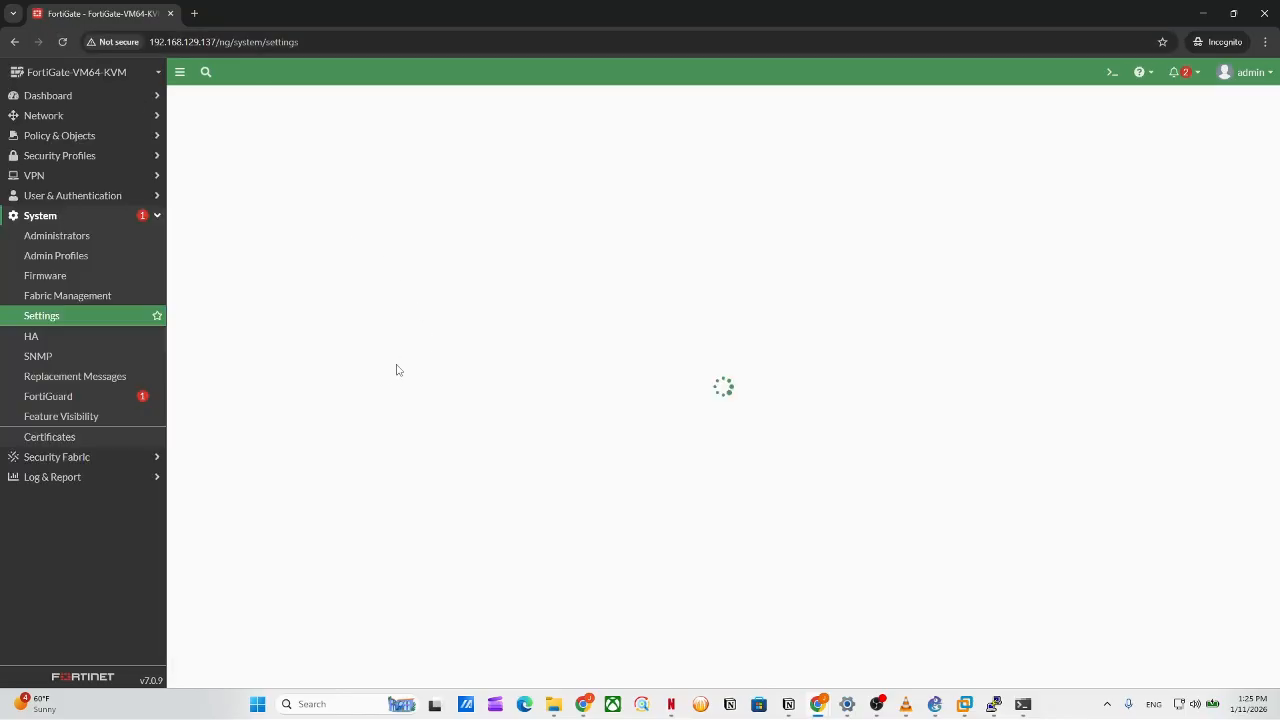
{"action": "scroll", "coordinate": [388, 440], "scroll_direction": "down", "scroll_amount": 5}
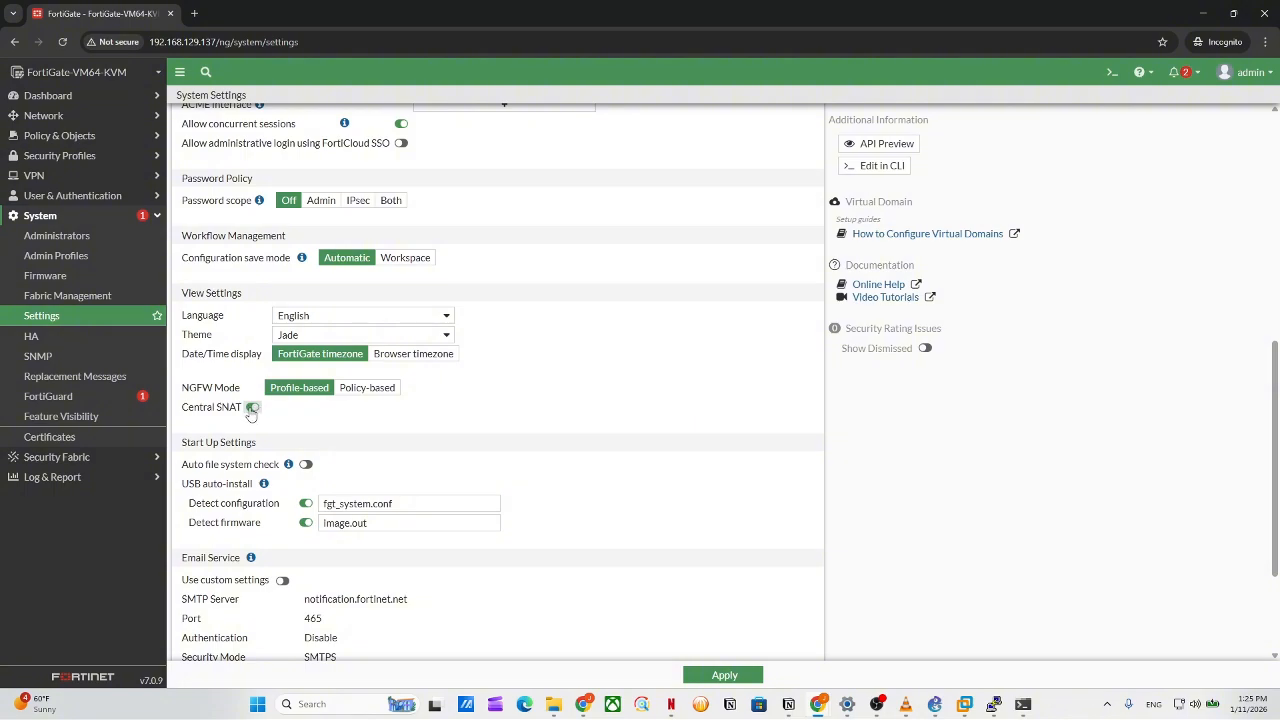
Open Central SNAT and DNAT & Virtual IPs in new tabs, then view the Central SNAT list.
{"action": "left_click", "coordinate": [90, 136]}
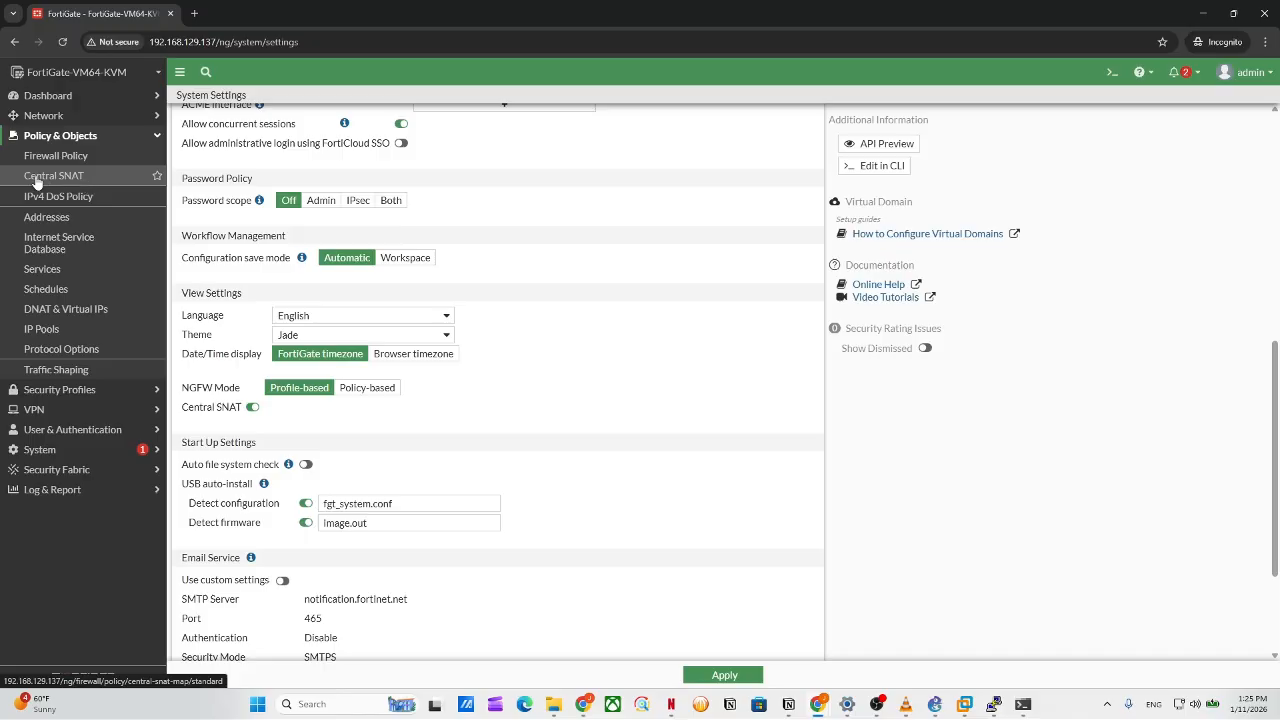
{"action": "right_click", "coordinate": [61, 180]}
{"action": "left_click", "coordinate": [100, 188]}
{"action": "right_click", "coordinate": [69, 310]}
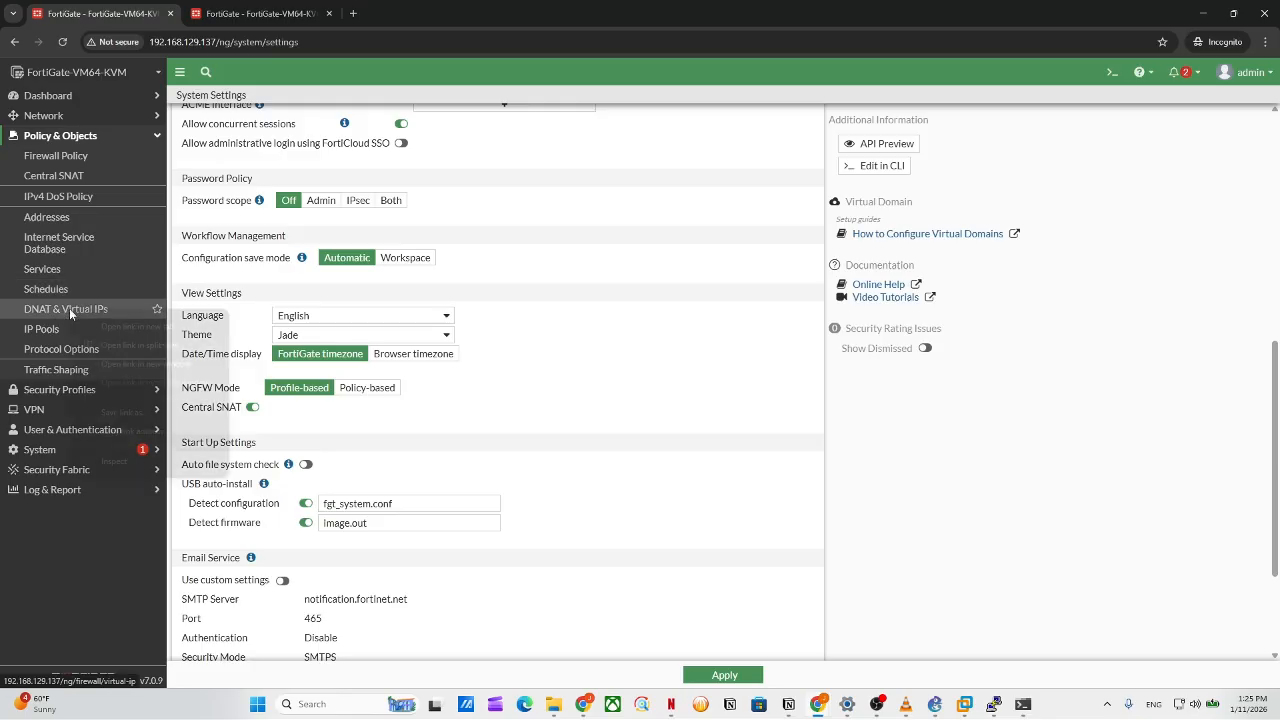
{"action": "left_click", "coordinate": [119, 329]}
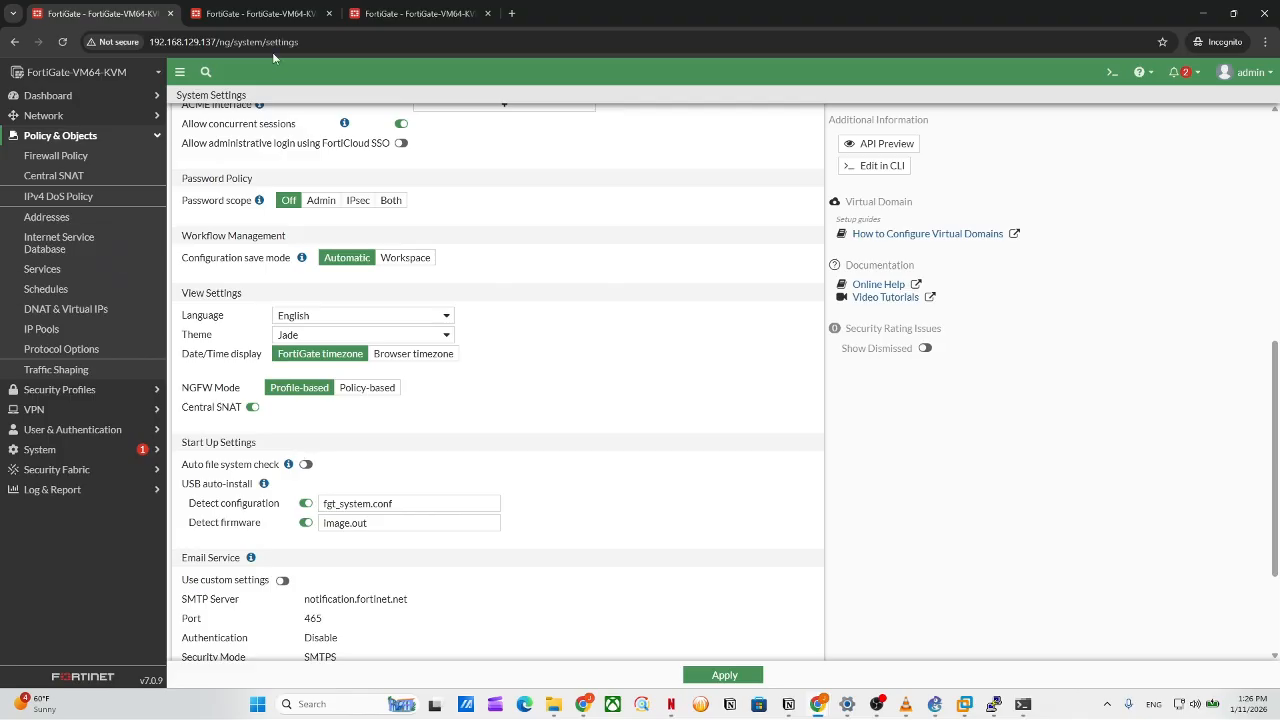
{"action": "left_click", "coordinate": [315, 7]}
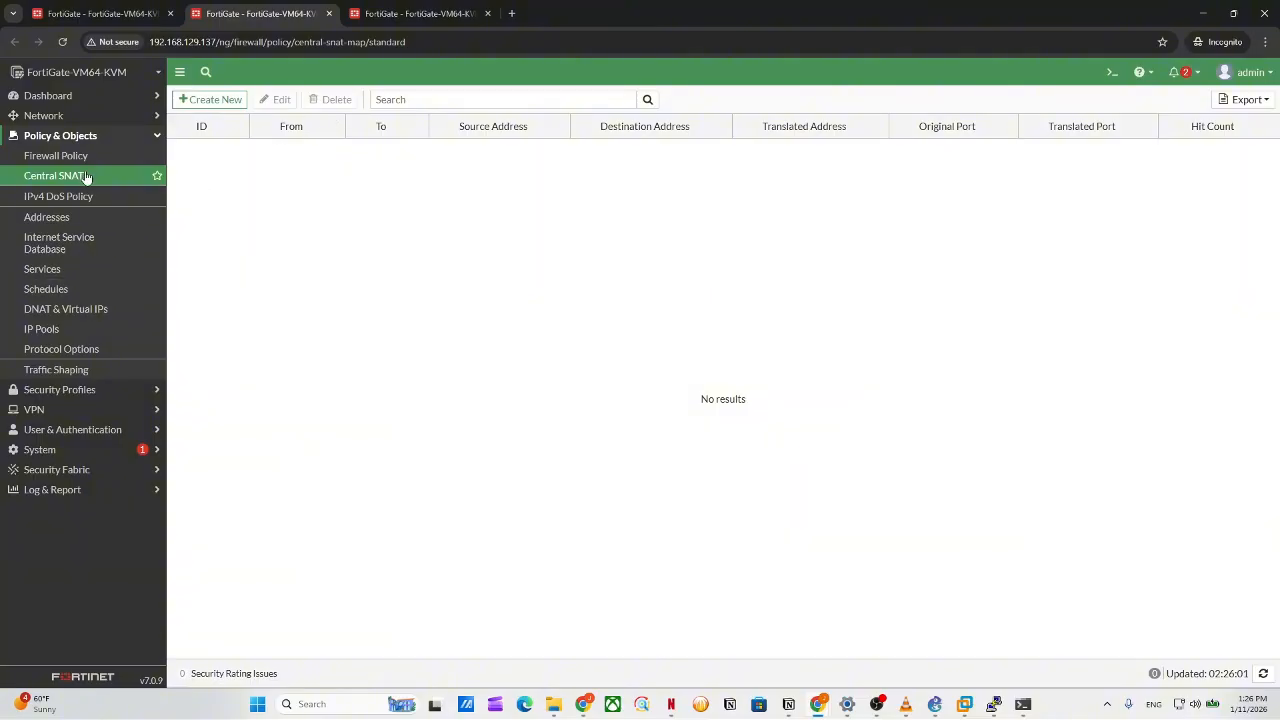
Start a Central SNAT policy from incoming port2 to outgoing port1 with source all.
{"action": "left_click", "coordinate": [205, 100]}
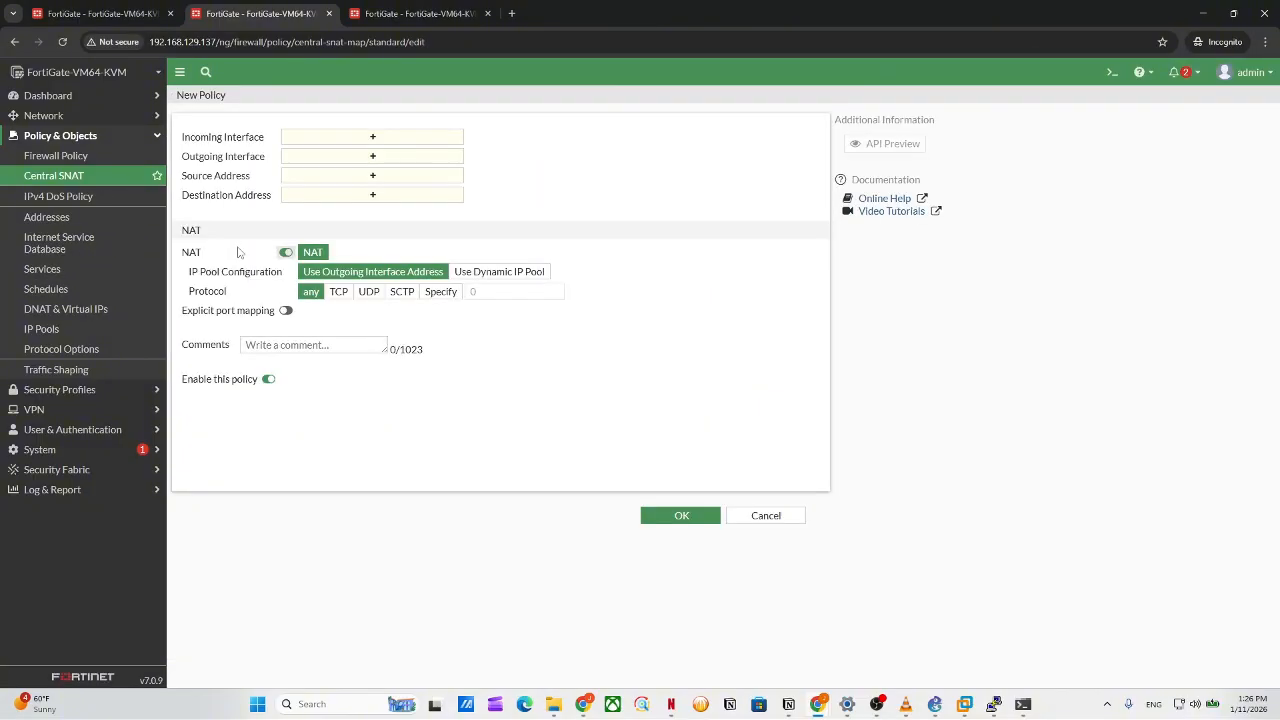
{"action": "left_click", "coordinate": [326, 140]}
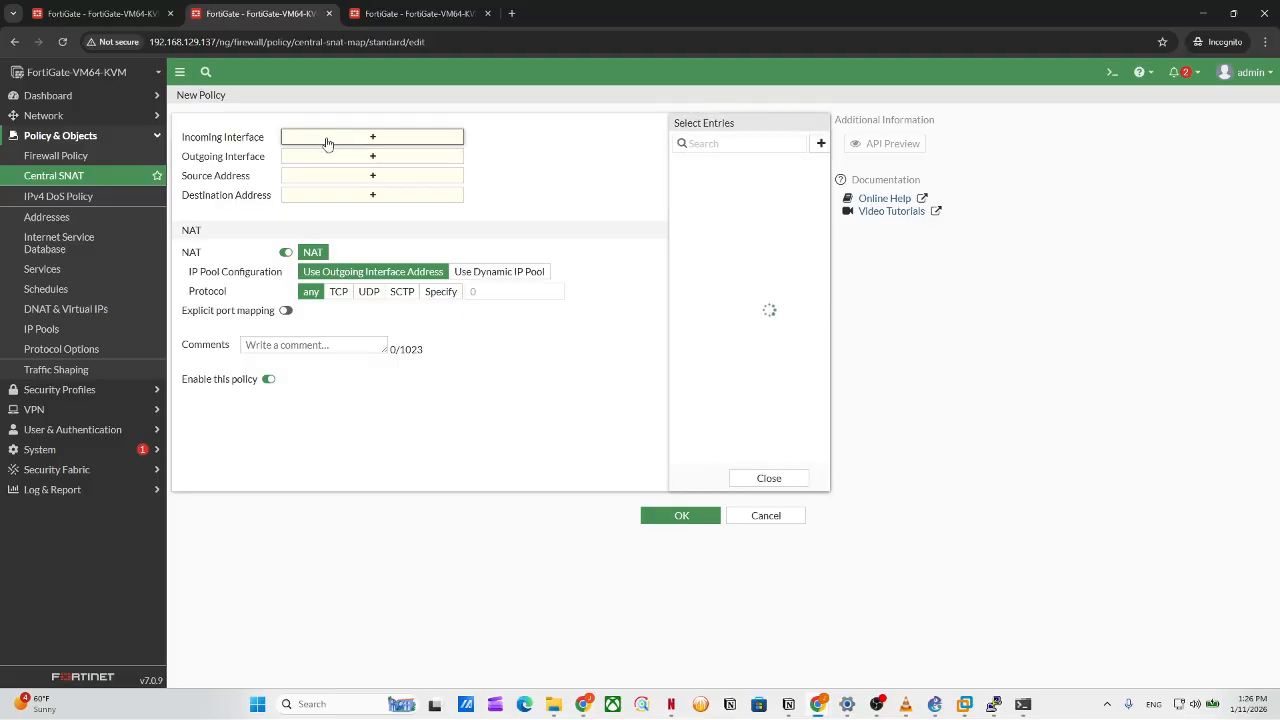
{"action": "left_click", "coordinate": [708, 199]}
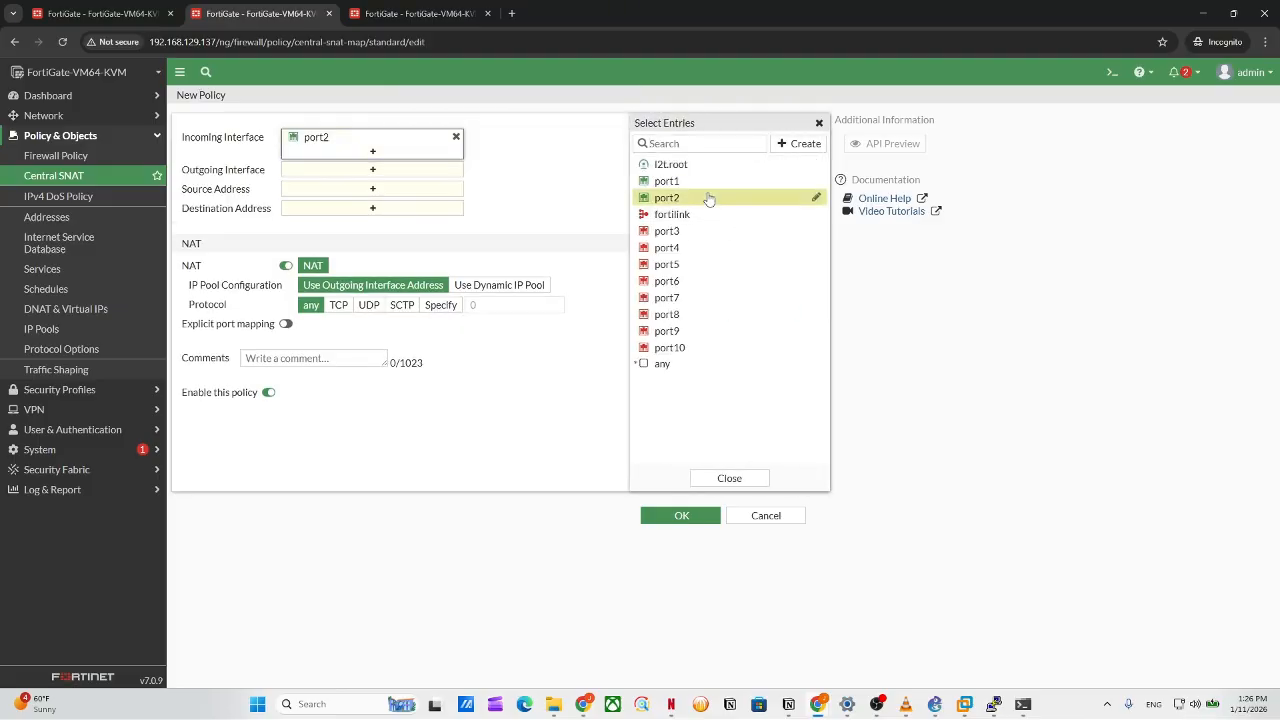
{"action": "left_click", "coordinate": [370, 169]}
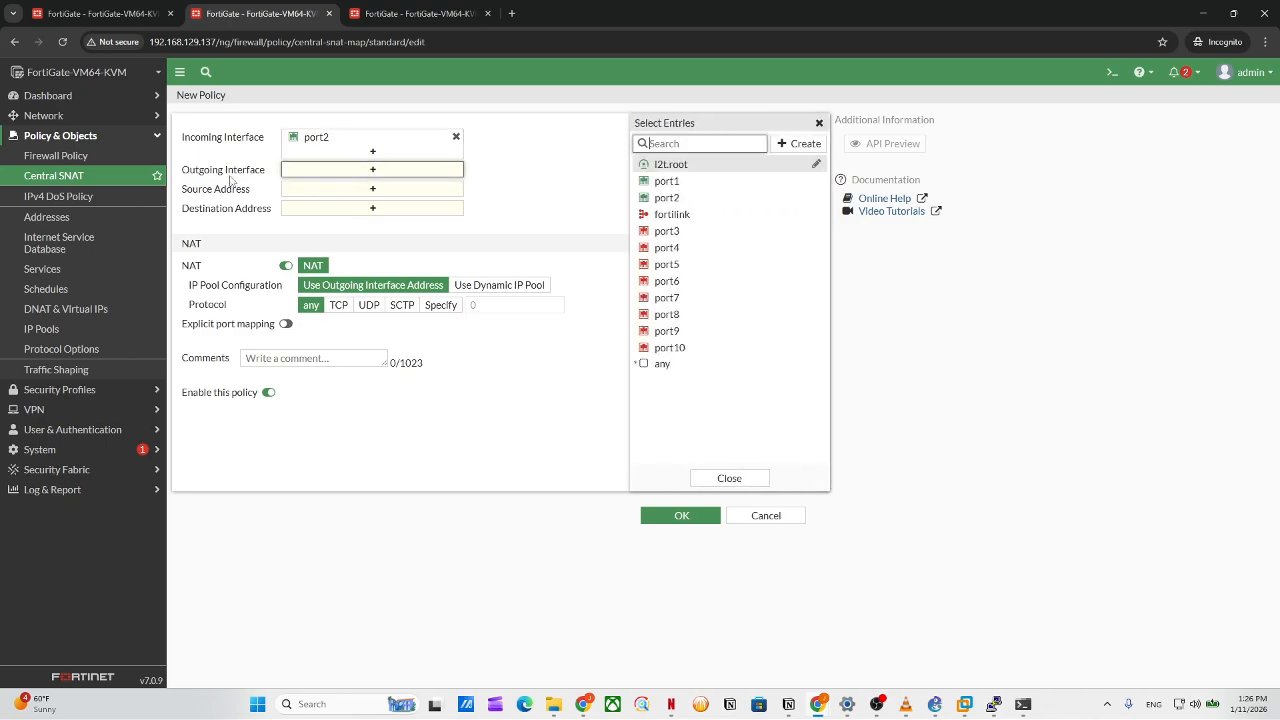
{"action": "left_click", "coordinate": [688, 183]}
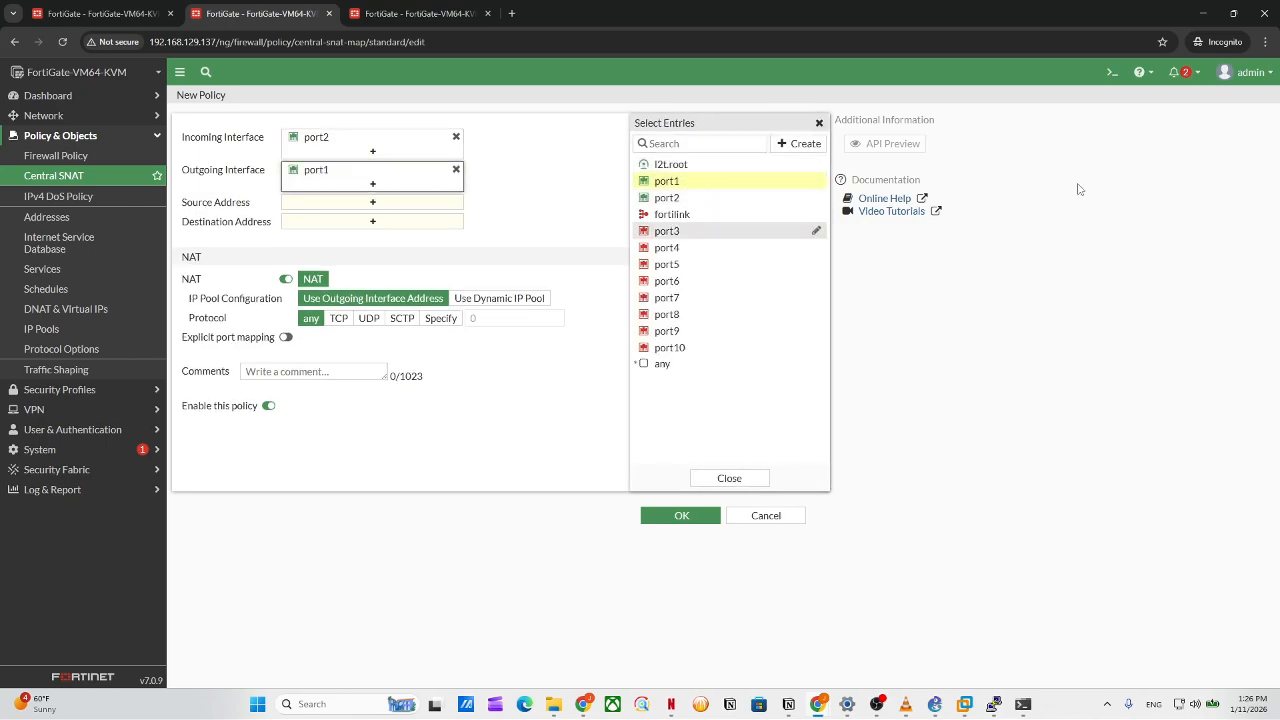
{"action": "left_click", "coordinate": [347, 207]}
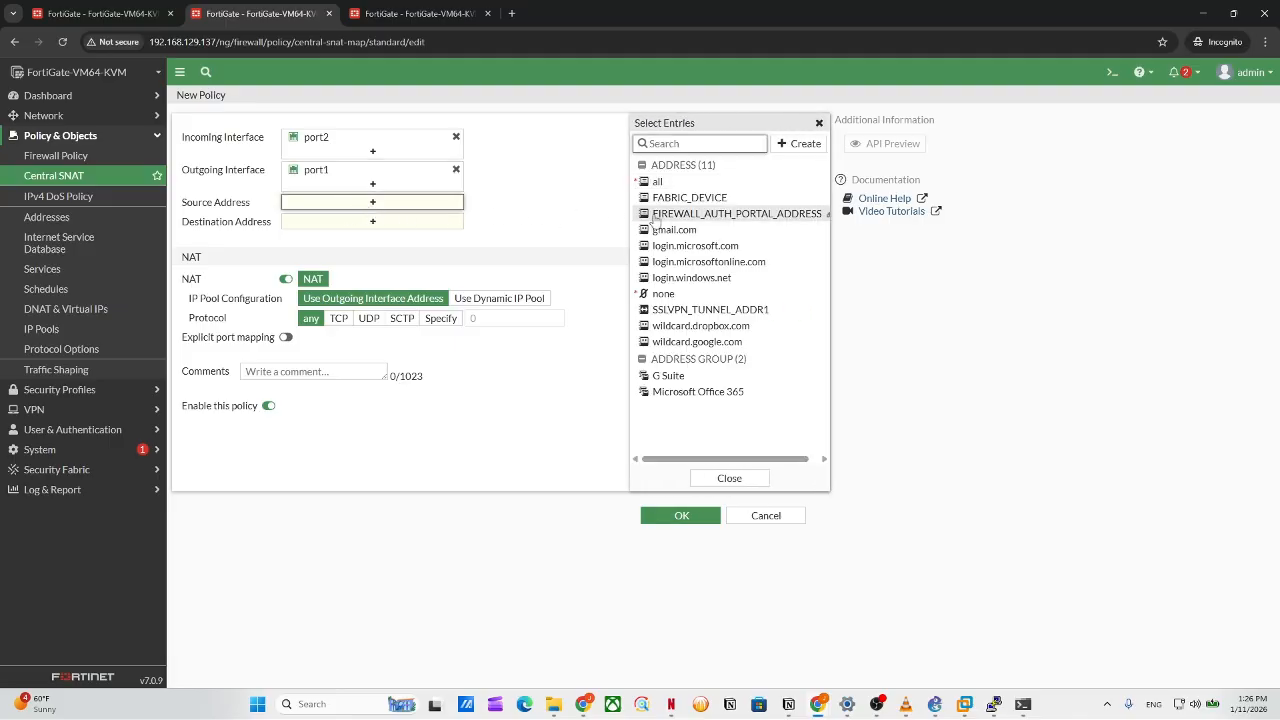
{"action": "mouse_move", "coordinate": [660, 218]}
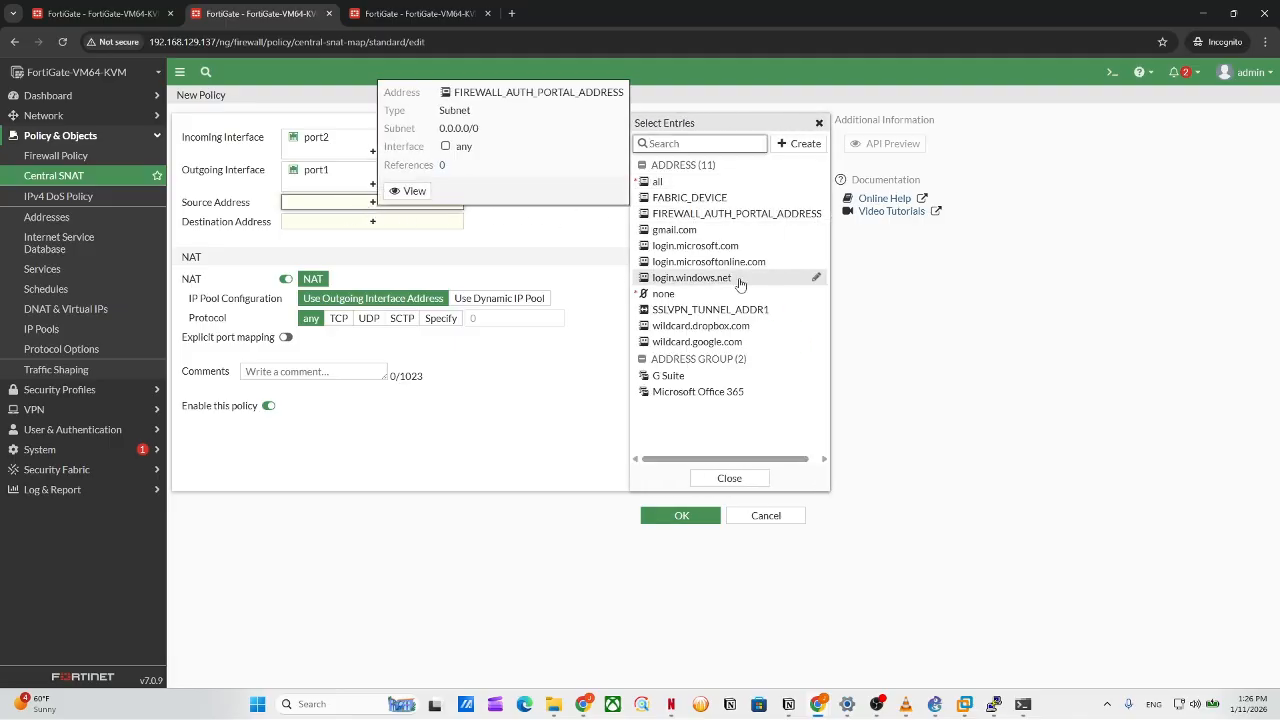
{"action": "mouse_move", "coordinate": [694, 203]}
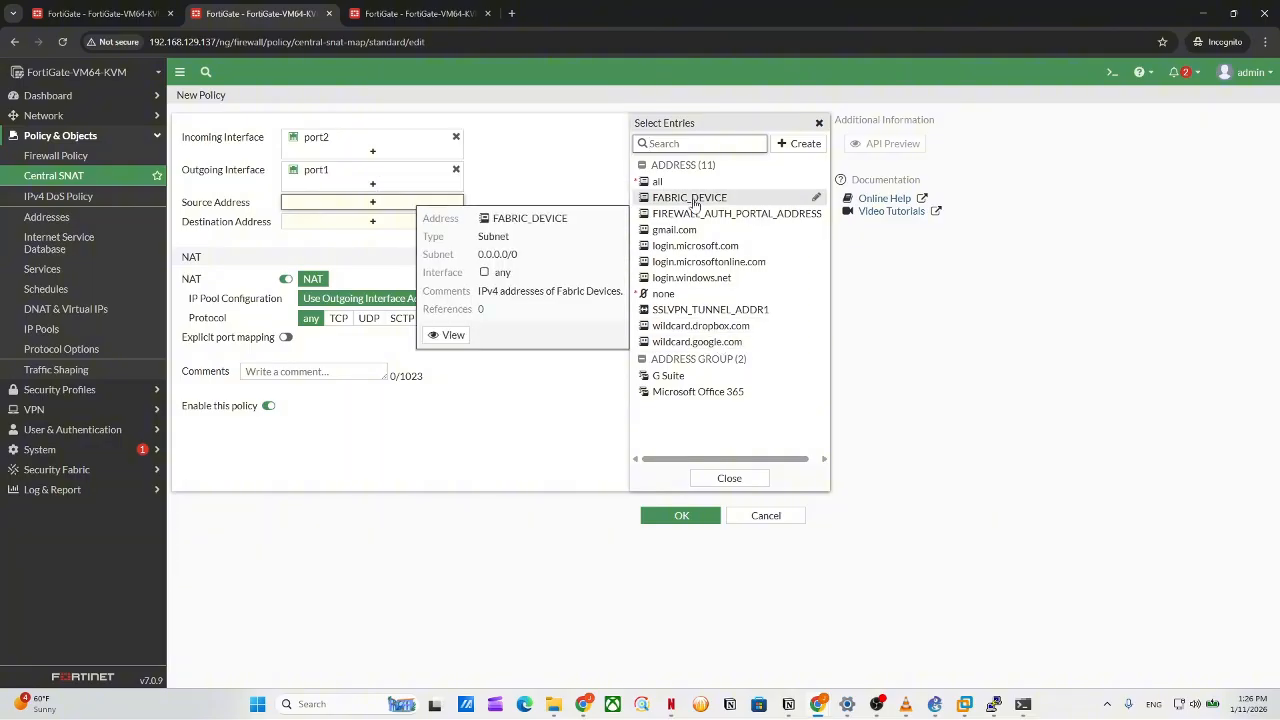
{"action": "left_click", "coordinate": [658, 181]}
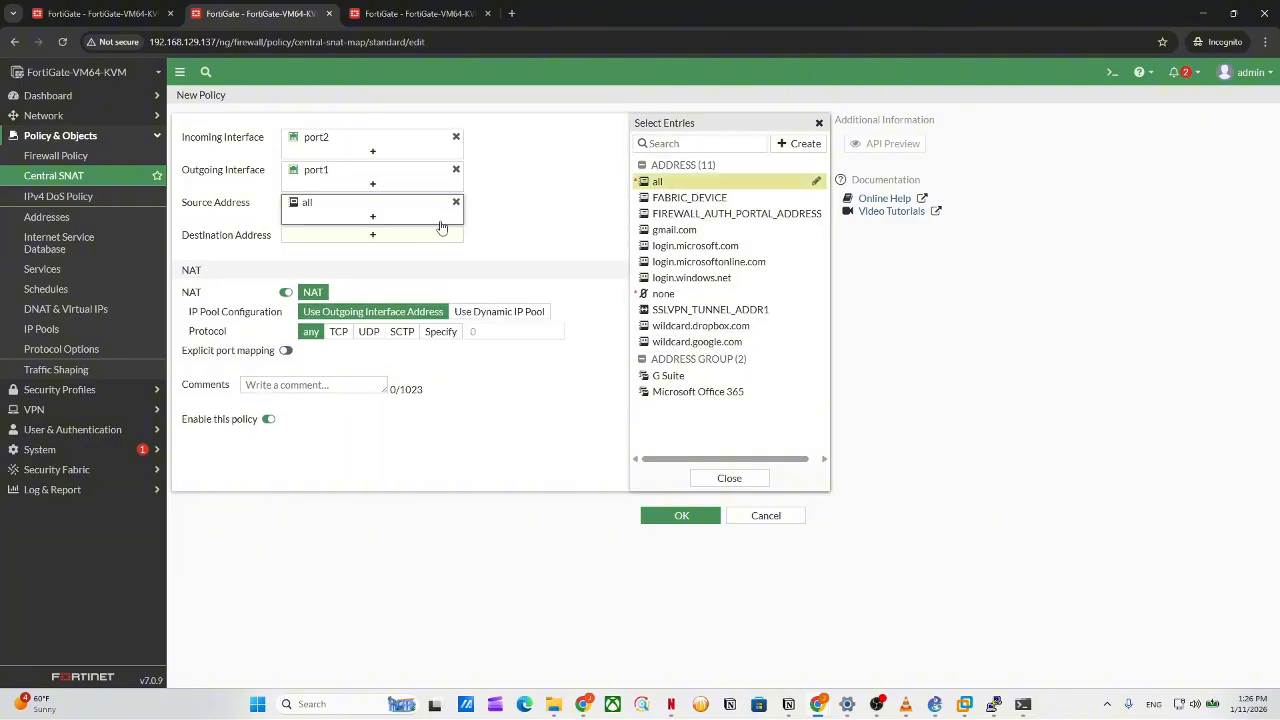
Set destination all, save SNAT policy 1 using the outgoing interface address, then view firewall policies.
{"action": "left_click", "coordinate": [440, 236]}
{"action": "left_click", "coordinate": [660, 186]}
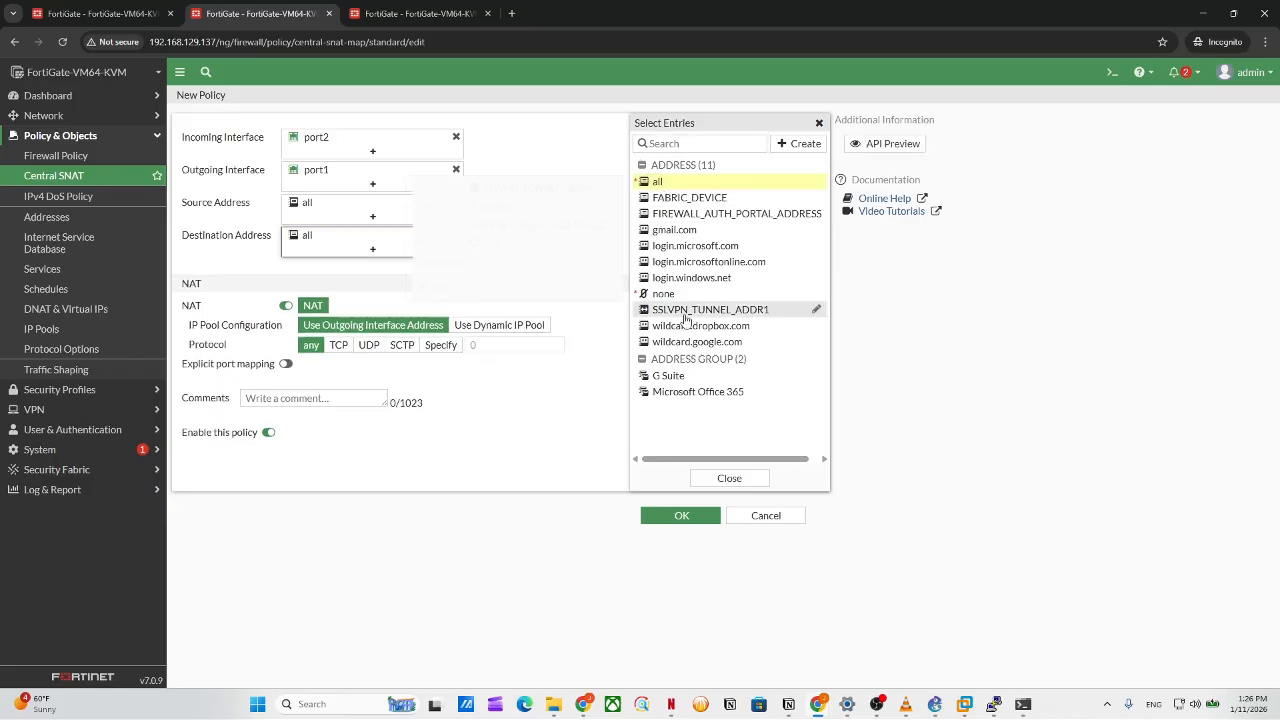
{"action": "mouse_move", "coordinate": [660, 312]}
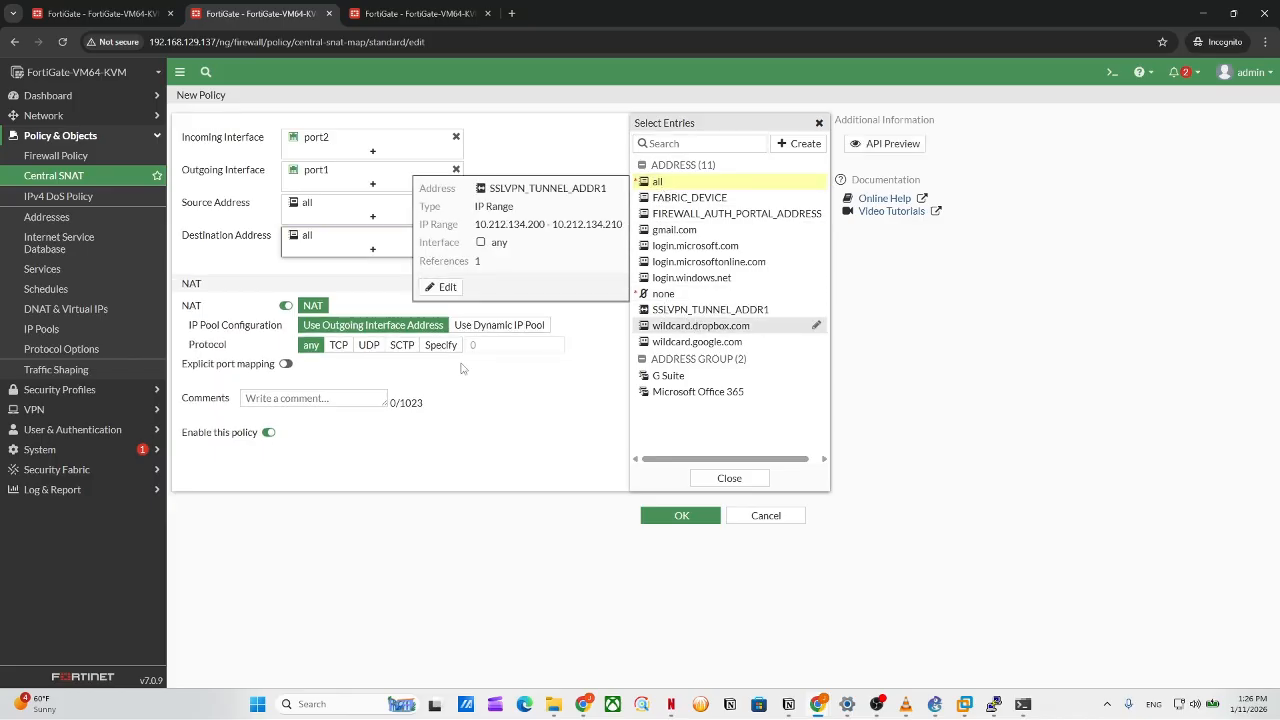
{"action": "left_click", "coordinate": [408, 550]}
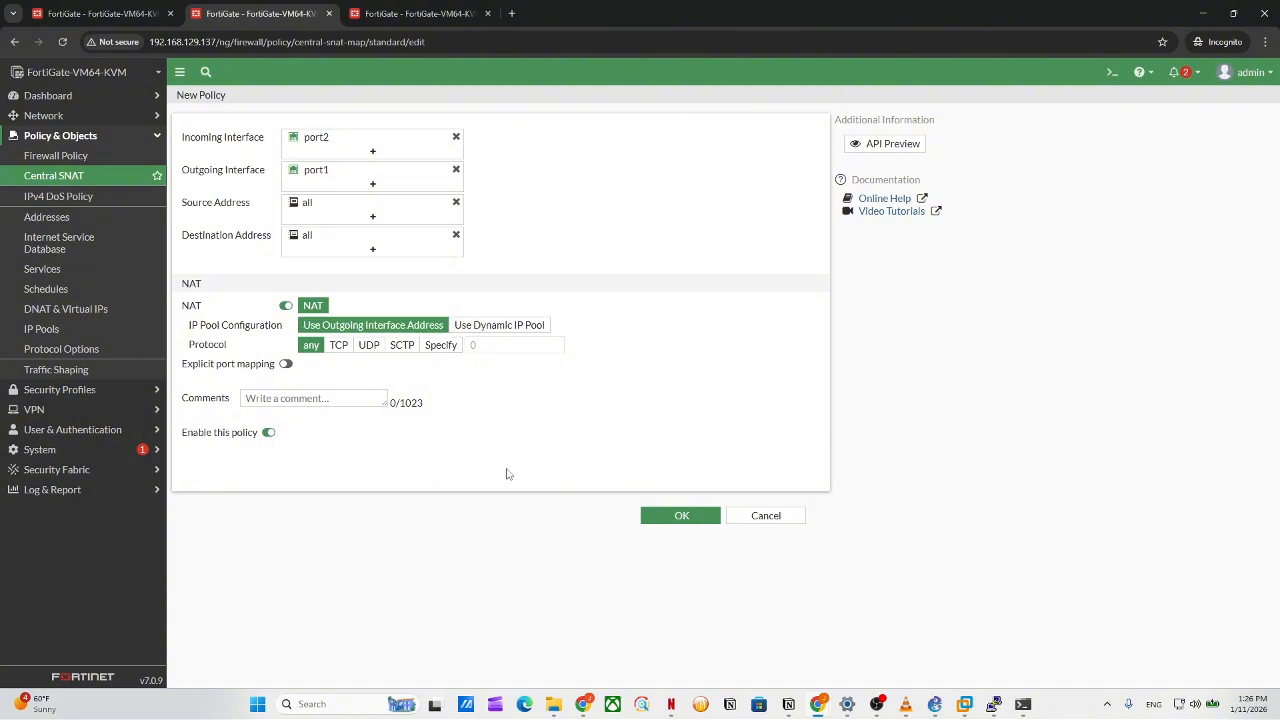
{"action": "left_click", "coordinate": [680, 516]}
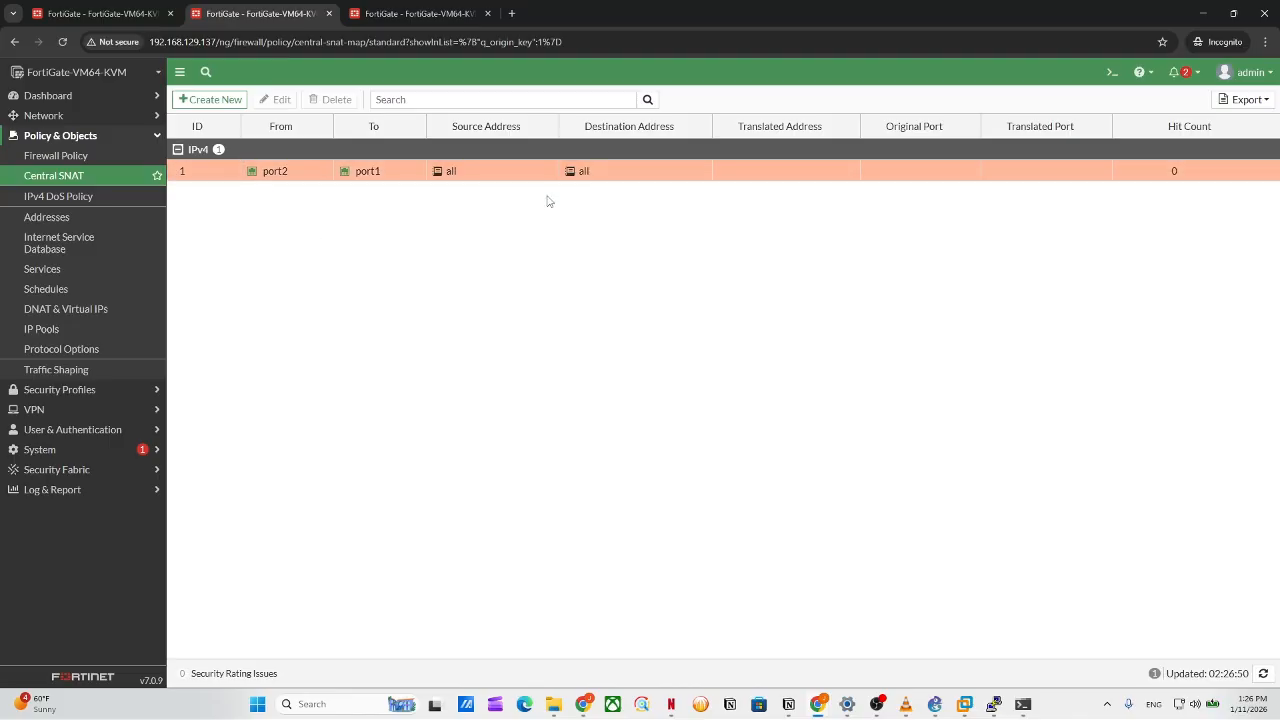
{"action": "left_click", "coordinate": [225, 173]}
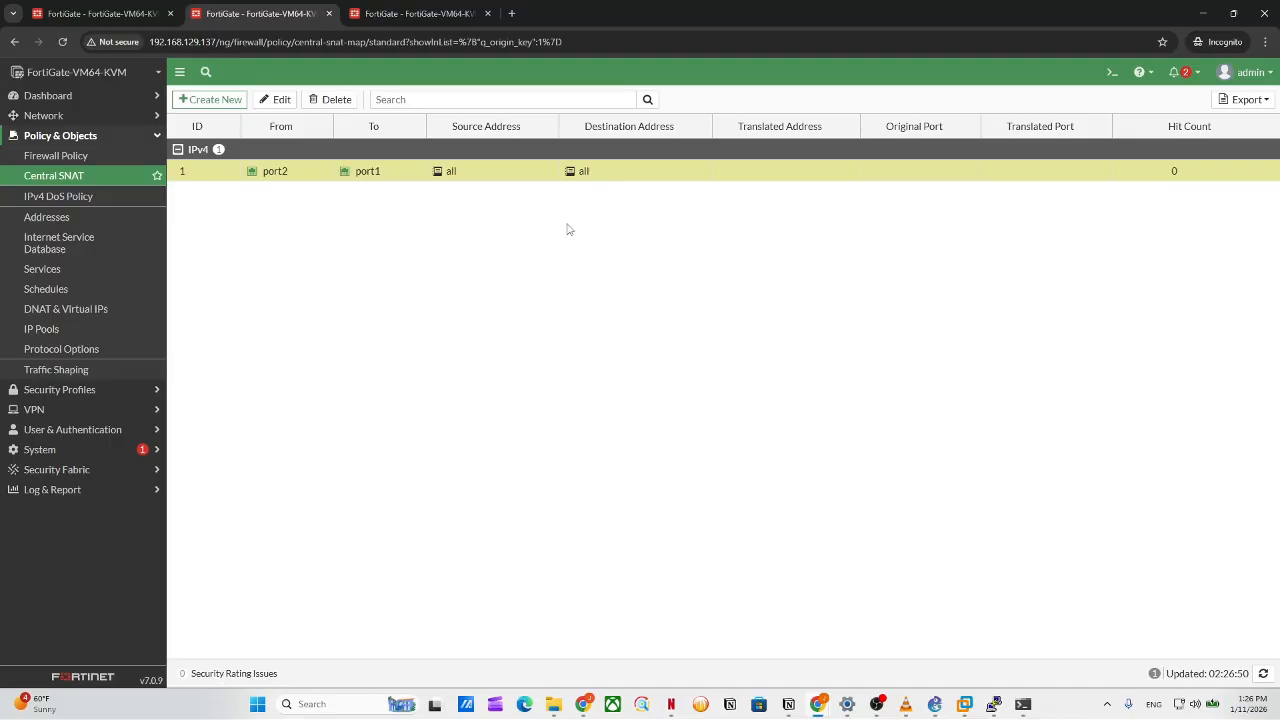
{"action": "left_click", "coordinate": [56, 156]}
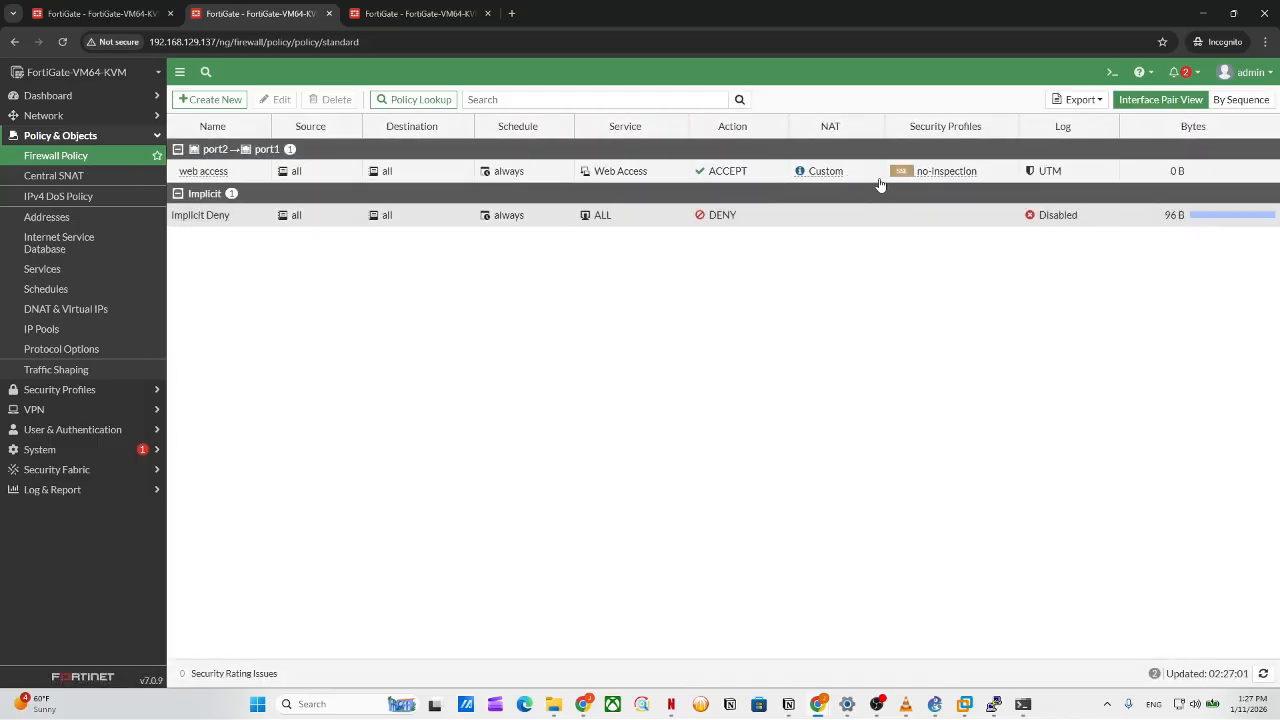
{"action": "mouse_move", "coordinate": [812, 177]}
{"action": "double_click", "coordinate": [238, 171]}
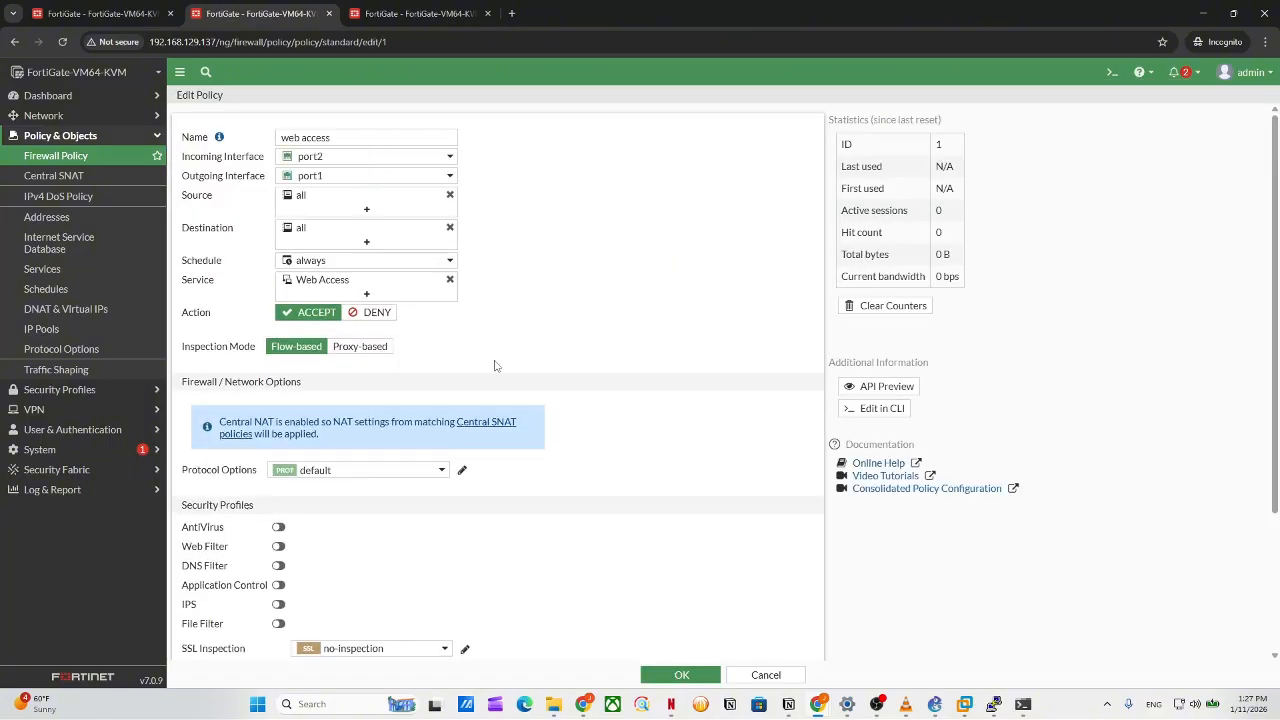
{"action": "scroll", "coordinate": [523, 415], "scroll_direction": "down", "scroll_amount": 2}
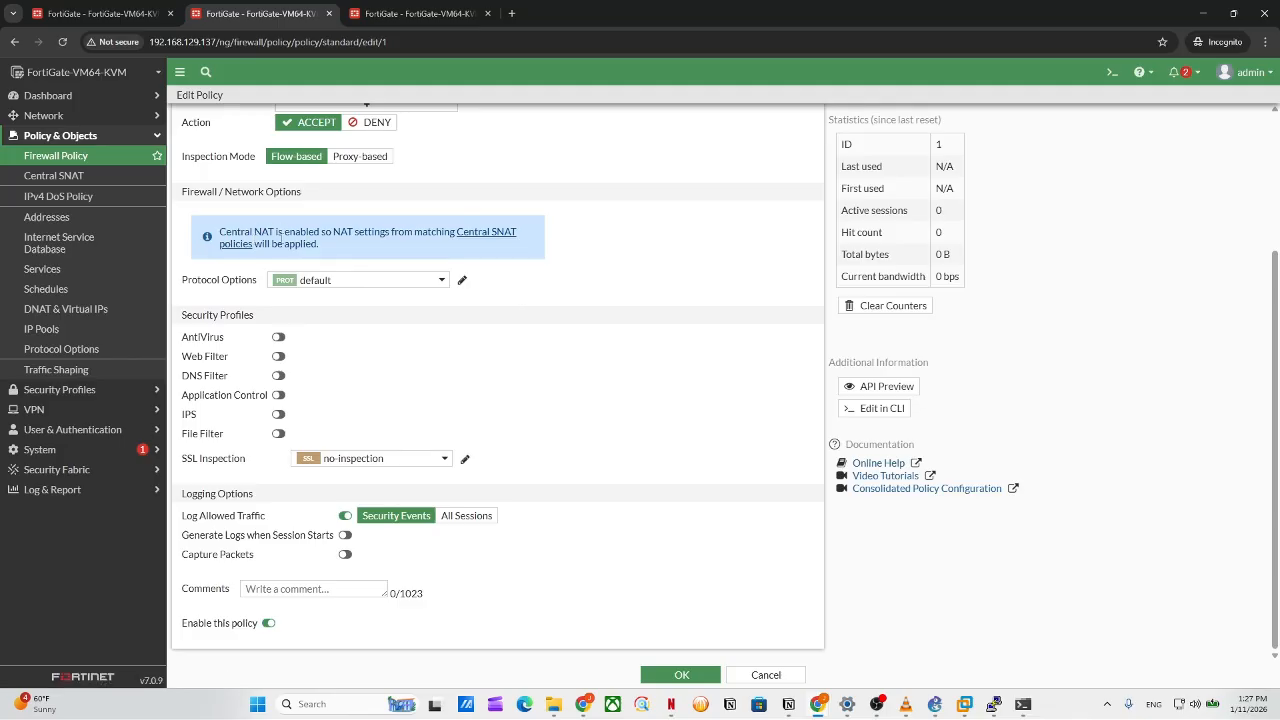
{"action": "left_click_drag", "start_coordinate": [281, 242], "coordinate": [532, 246]}
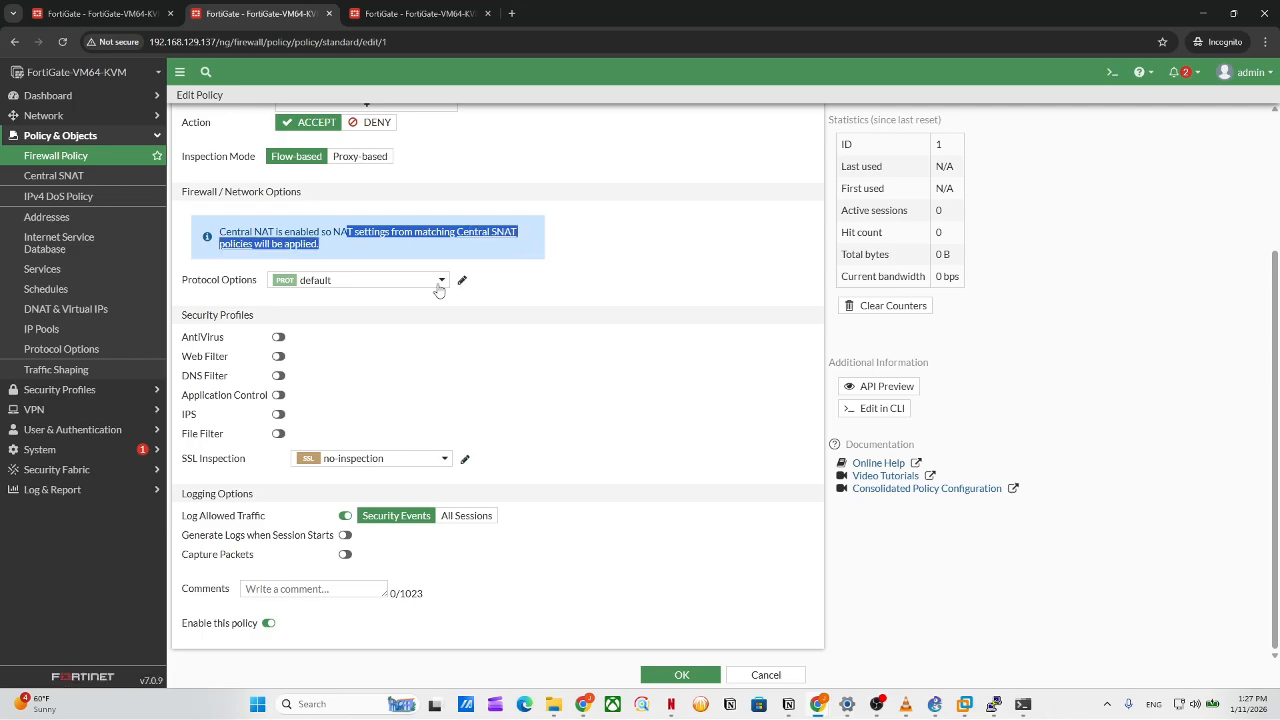
{"action": "left_click", "coordinate": [390, 257]}
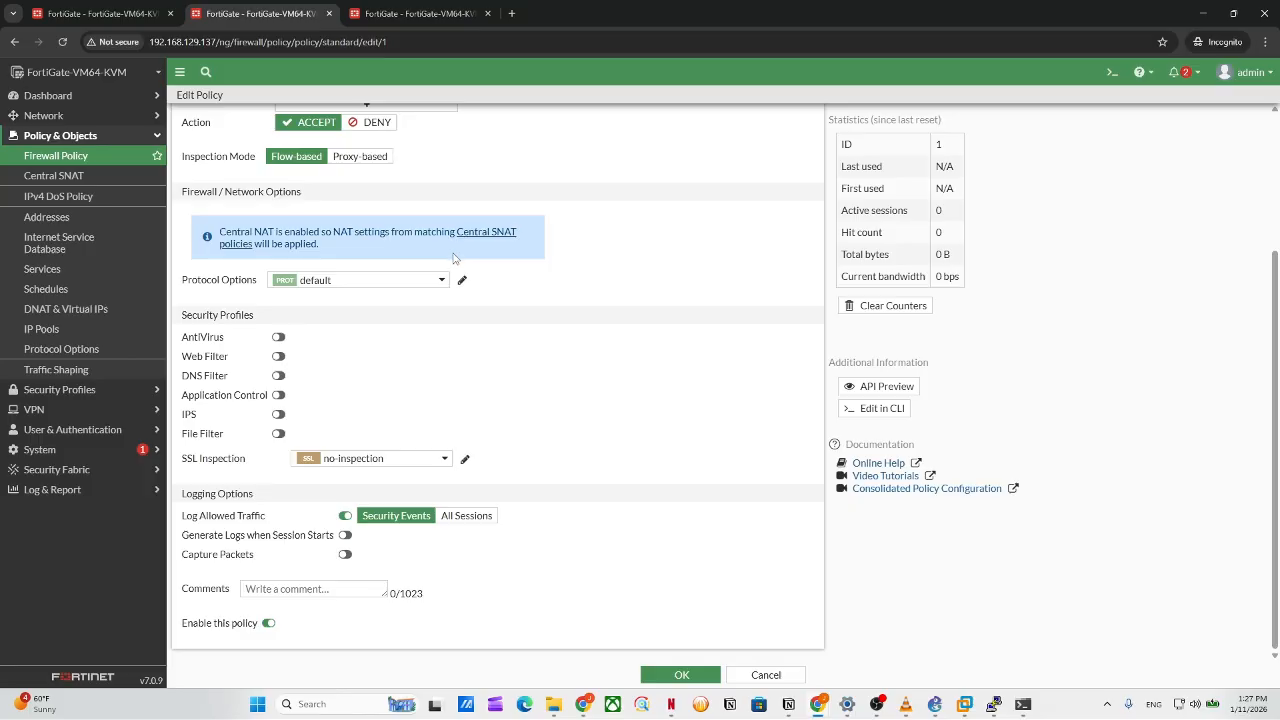
{"action": "left_click_drag", "start_coordinate": [451, 257], "coordinate": [214, 224]}
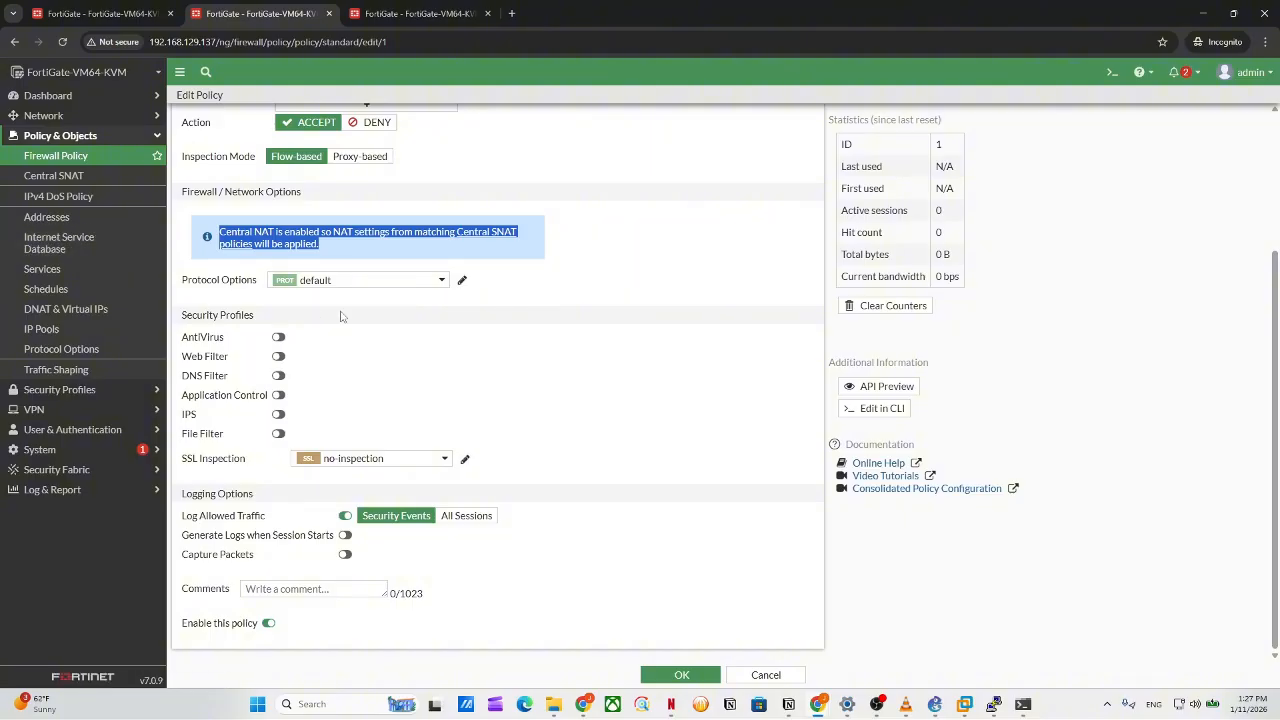
{"action": "scroll", "coordinate": [385, 287], "scroll_direction": "up", "scroll_amount": 1}
{"action": "scroll", "coordinate": [383, 287], "scroll_direction": "up", "scroll_amount": 3}
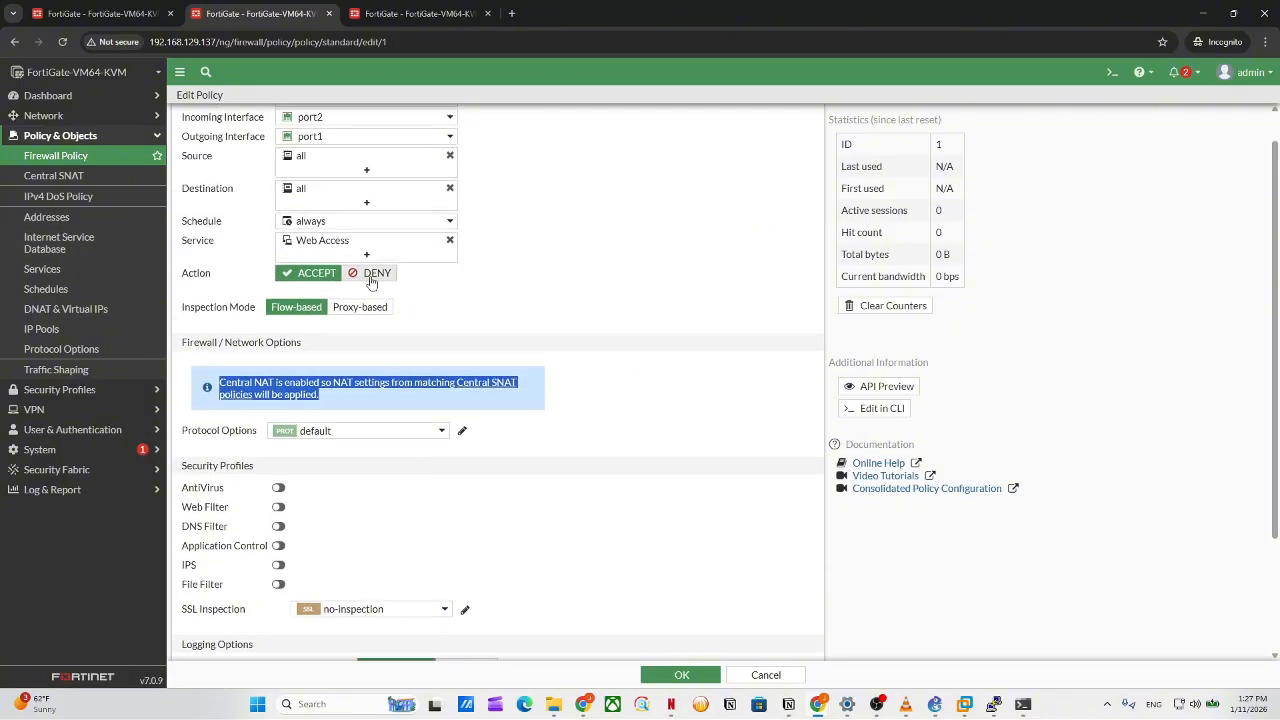
{"action": "left_click", "coordinate": [126, 177]}
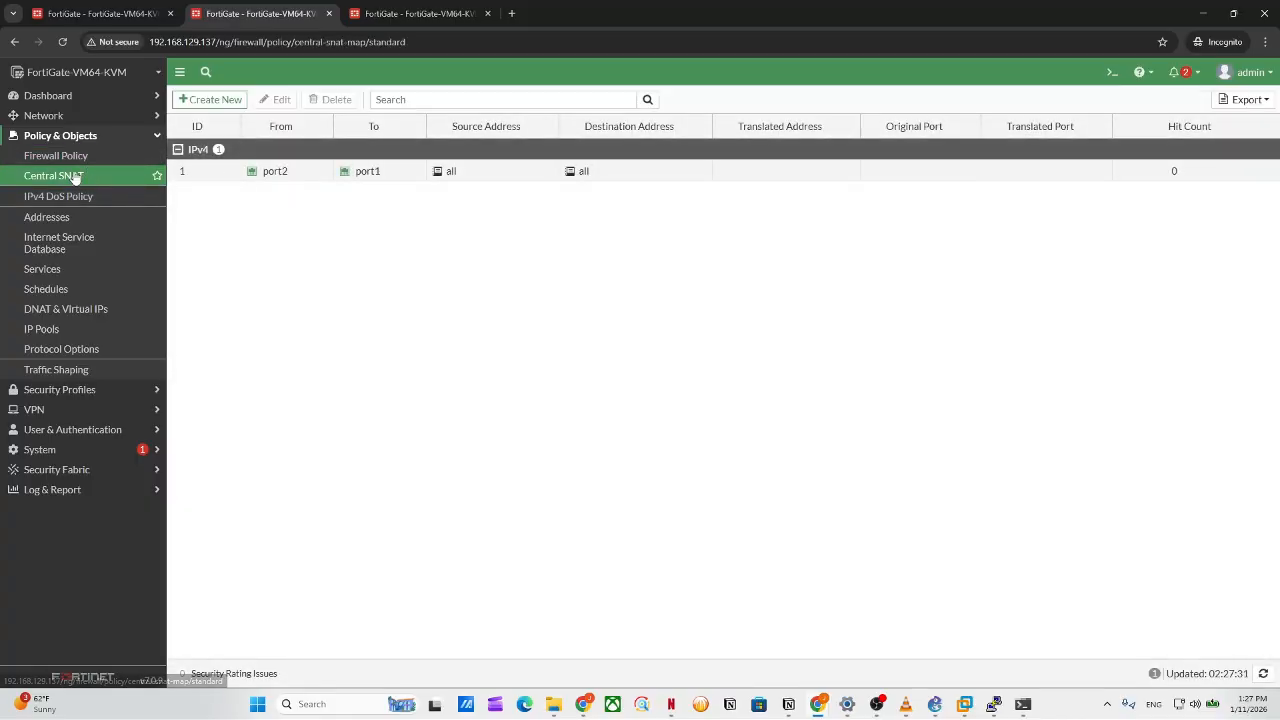
Review SNAT policy 1 without changes, then go to the empty DNAT & Virtual IPs list.
{"action": "left_click", "coordinate": [221, 166]}
{"action": "double_click", "coordinate": [221, 168]}
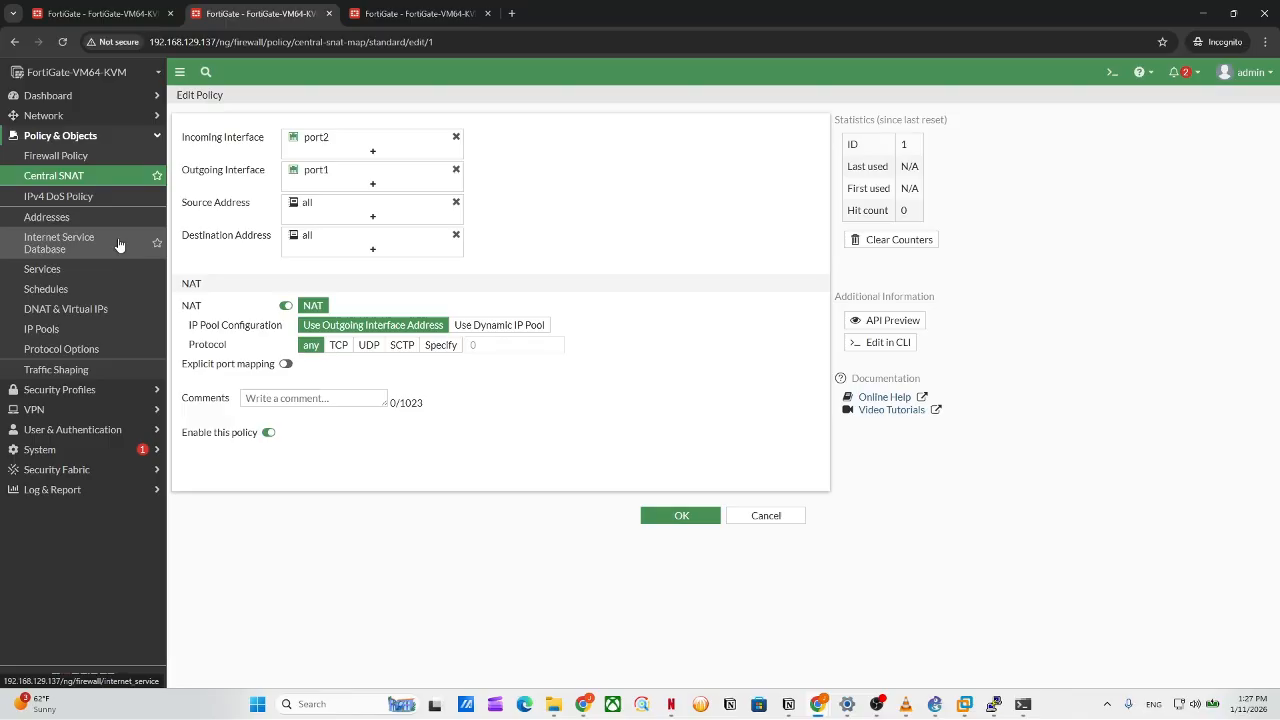
{"action": "left_click", "coordinate": [107, 178]}
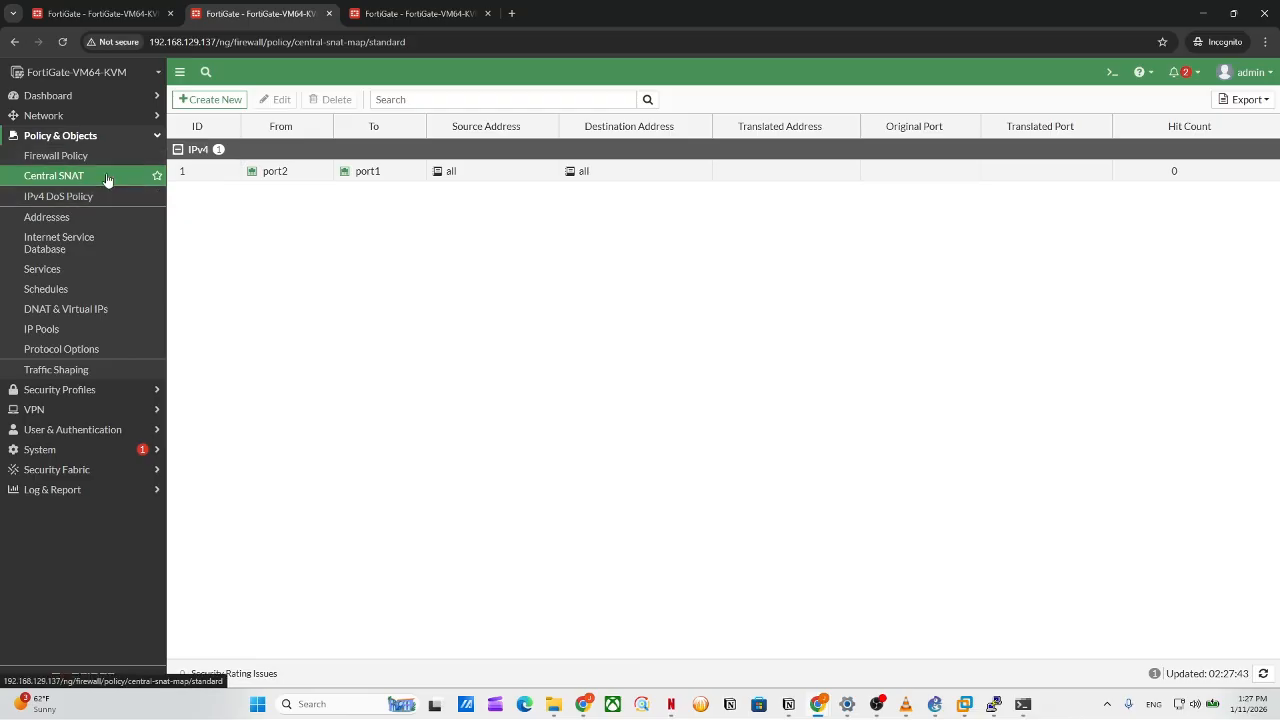
{"action": "left_click", "coordinate": [90, 312]}
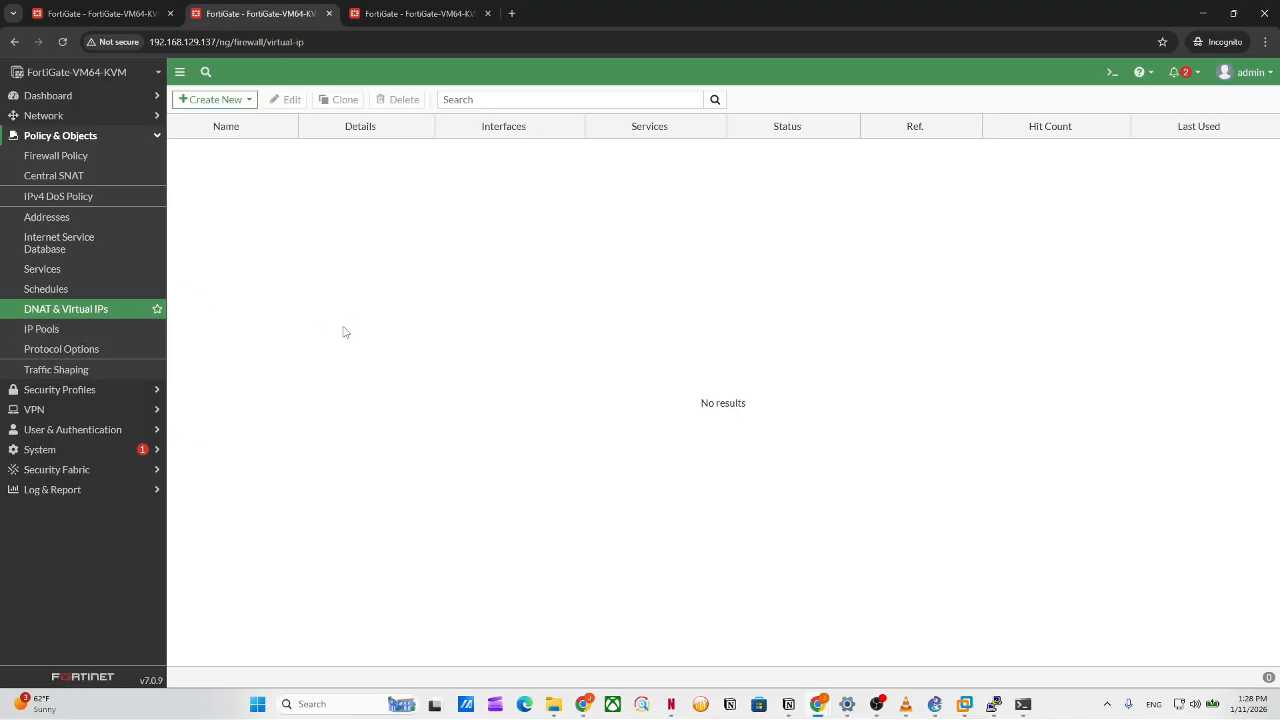
Start a new DNAT & Virtual IP entry with the comment 'dnat'.
{"action": "left_click", "coordinate": [229, 100]}
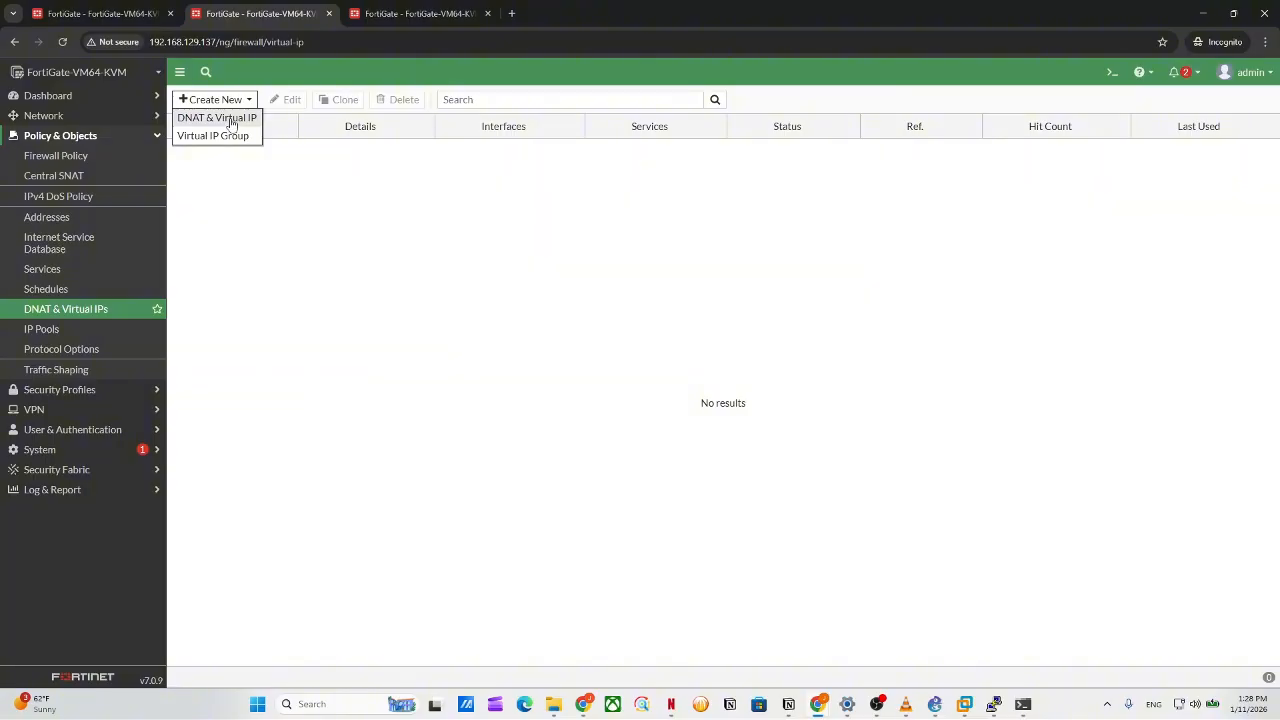
{"action": "left_click", "coordinate": [231, 120]}
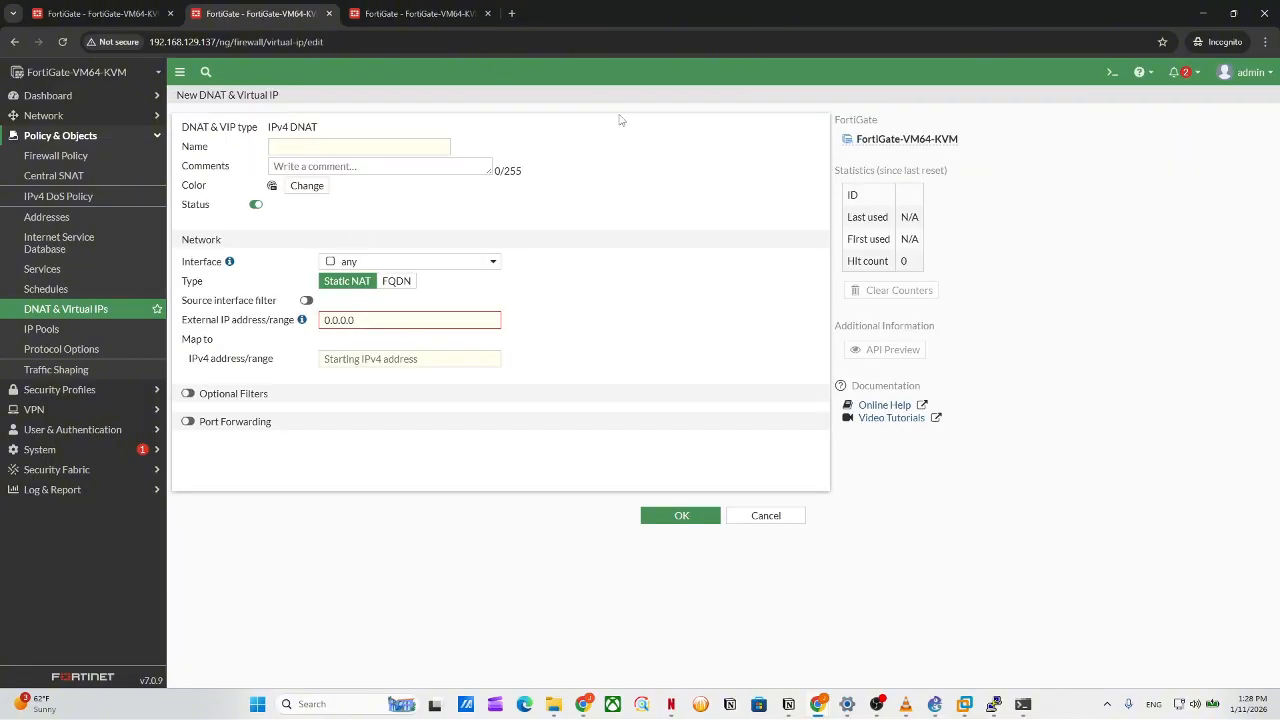
{"action": "left_click", "coordinate": [326, 159]}
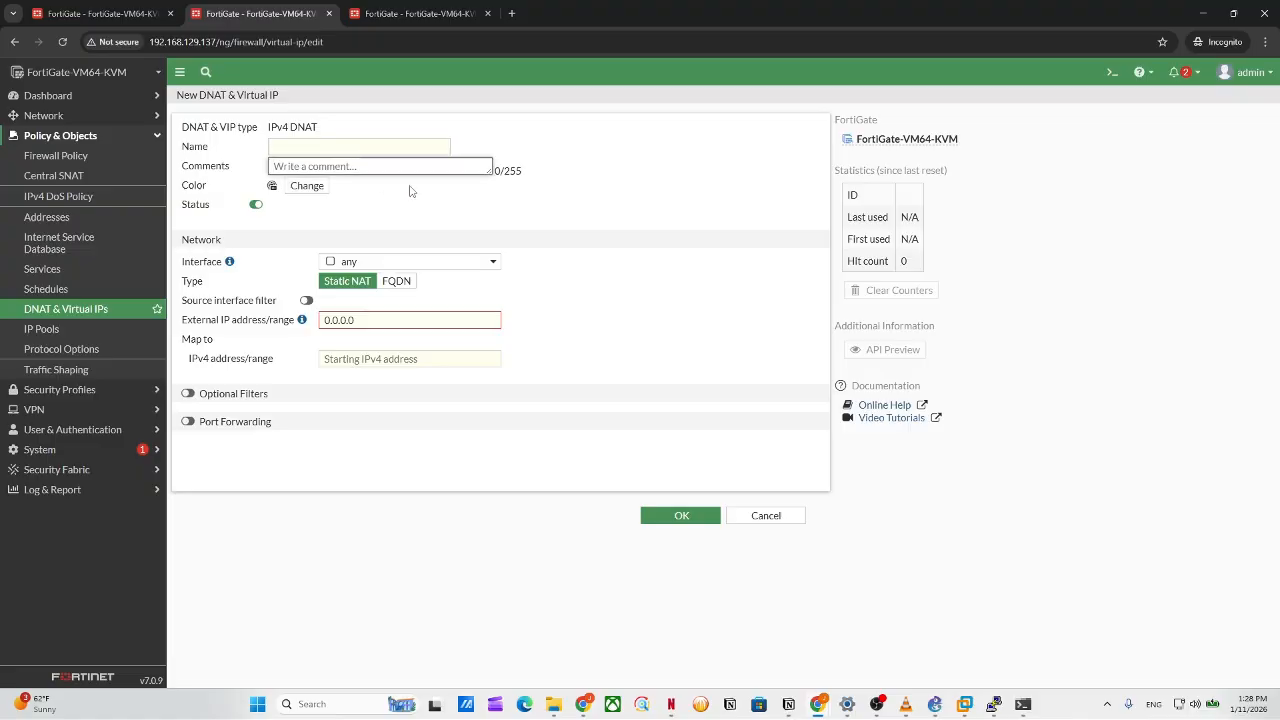
{"action": "type", "text": "dnat"}
{"action": "left_click", "coordinate": [461, 222]}
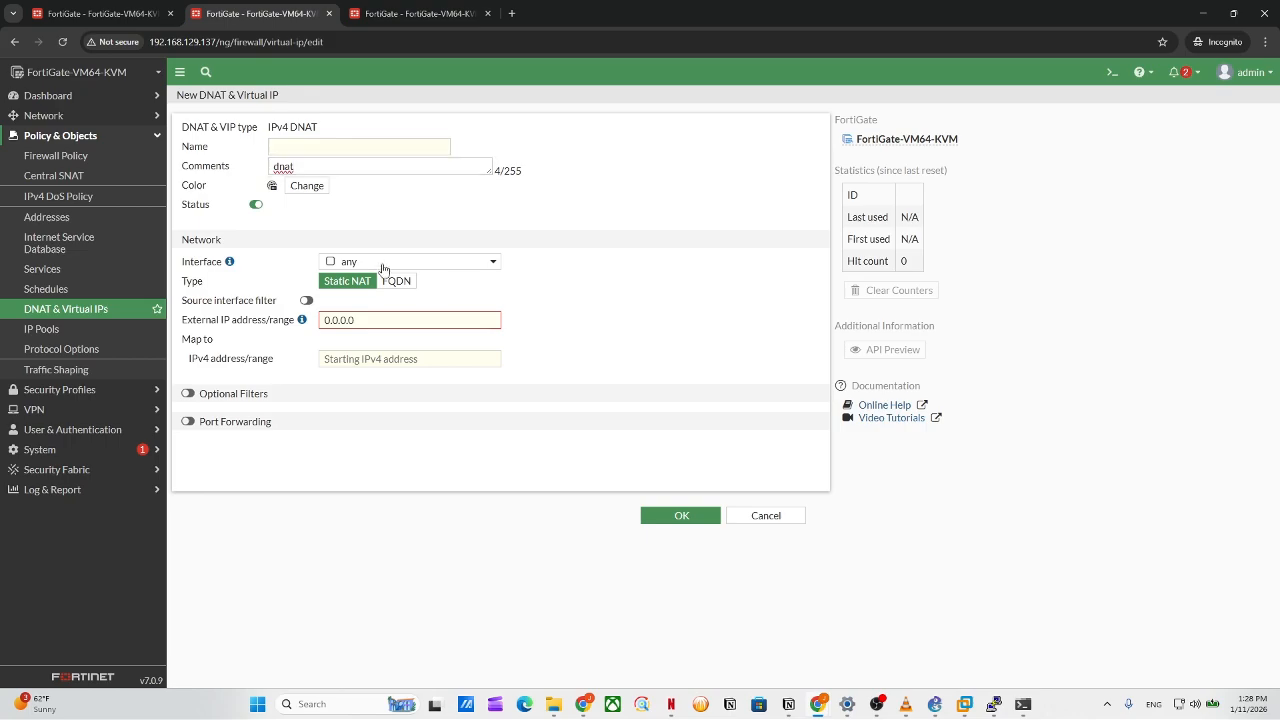
Try the interface list, FQDN type and mapped address list, then return to Static NAT.
{"action": "left_click", "coordinate": [351, 266]}
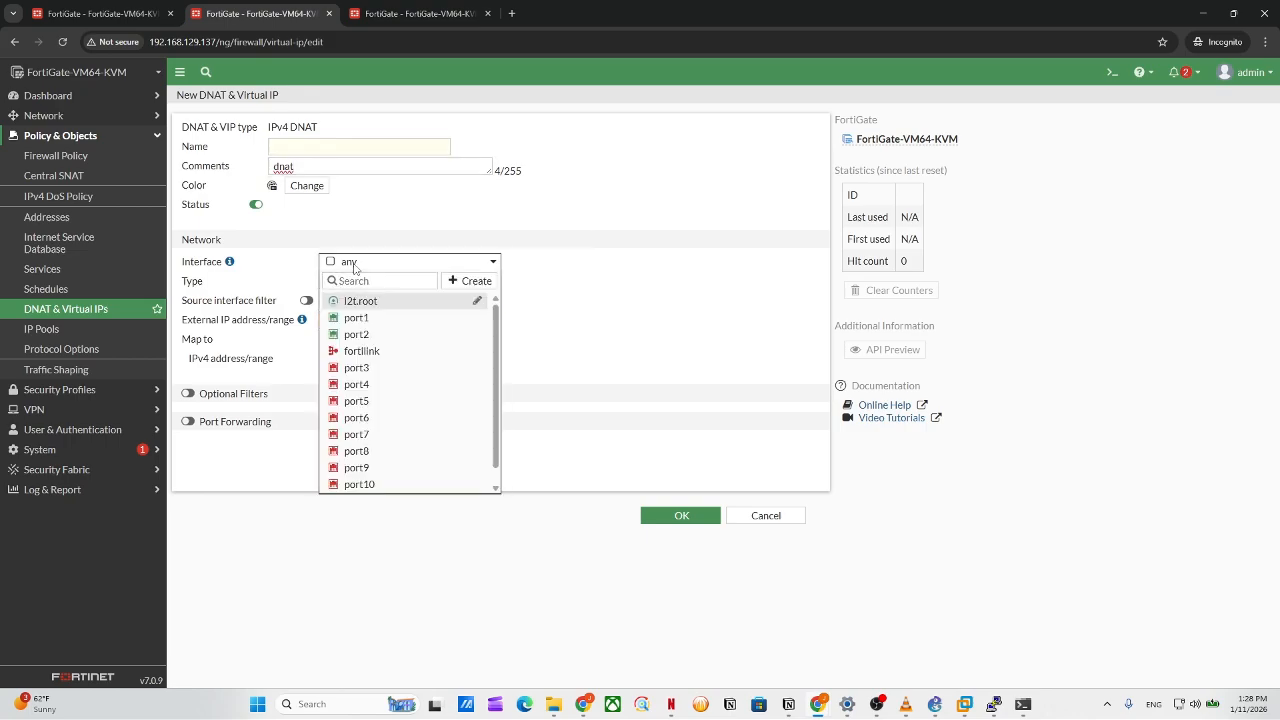
{"action": "left_click", "coordinate": [340, 266]}
{"action": "left_click", "coordinate": [337, 266]}
{"action": "left_click", "coordinate": [340, 266]}
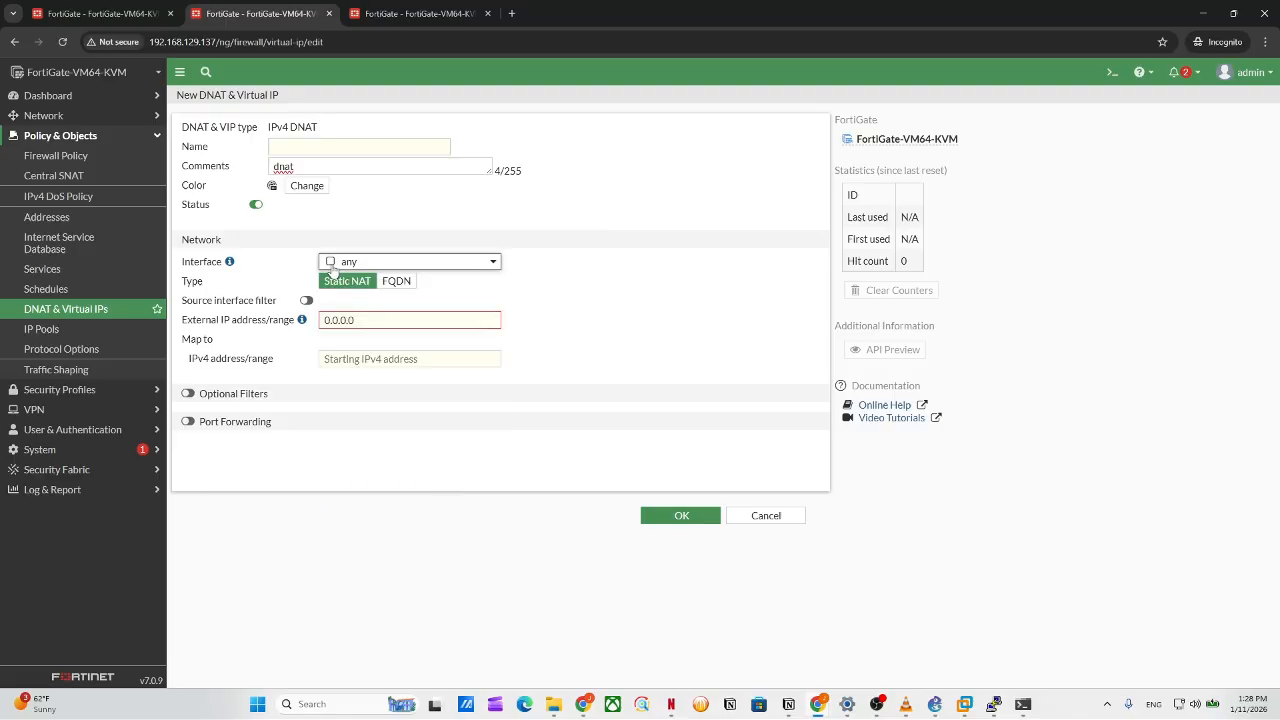
{"action": "left_click", "coordinate": [340, 266]}
{"action": "left_click", "coordinate": [342, 266]}
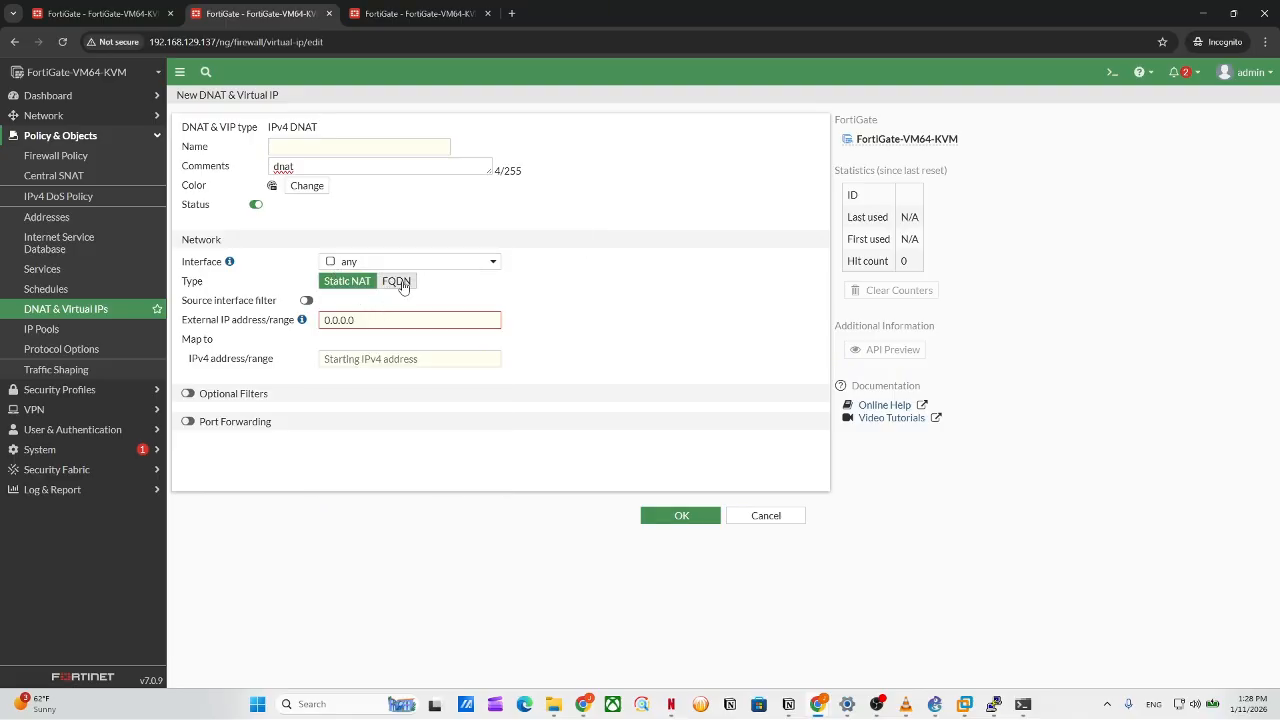
{"action": "left_click", "coordinate": [397, 281]}
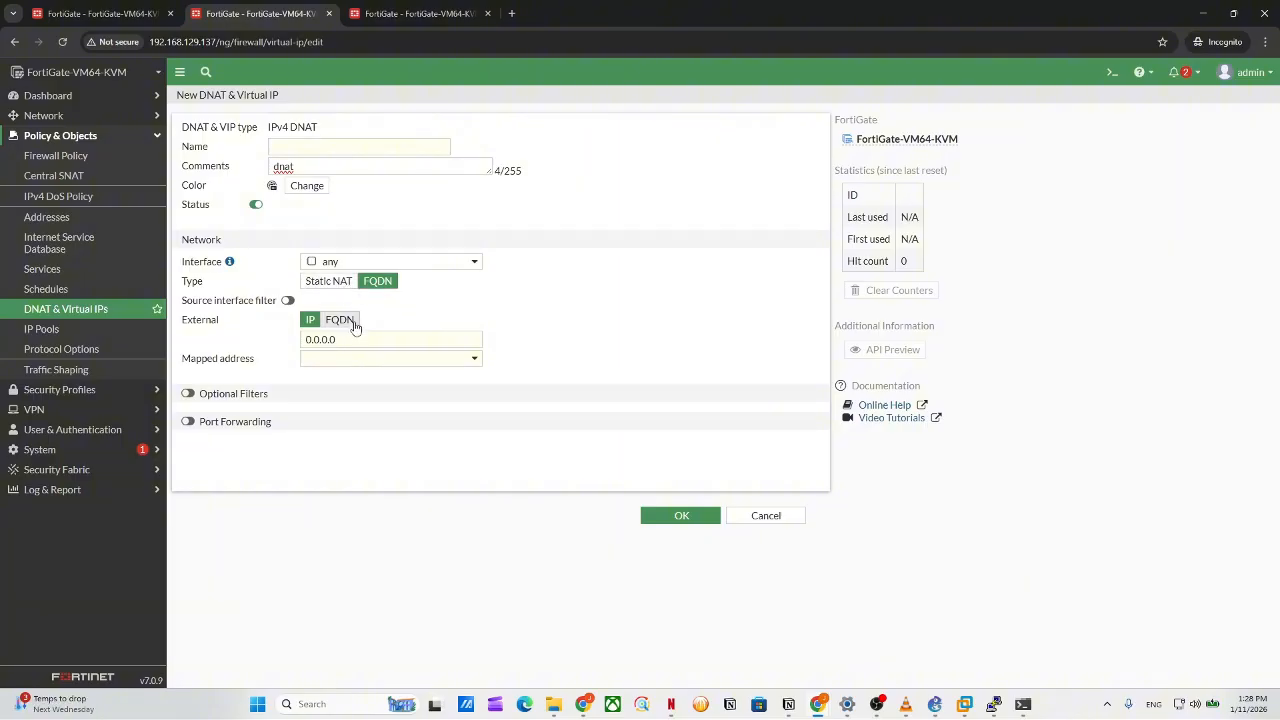
{"action": "left_click", "coordinate": [340, 321]}
{"action": "left_click", "coordinate": [345, 341]}
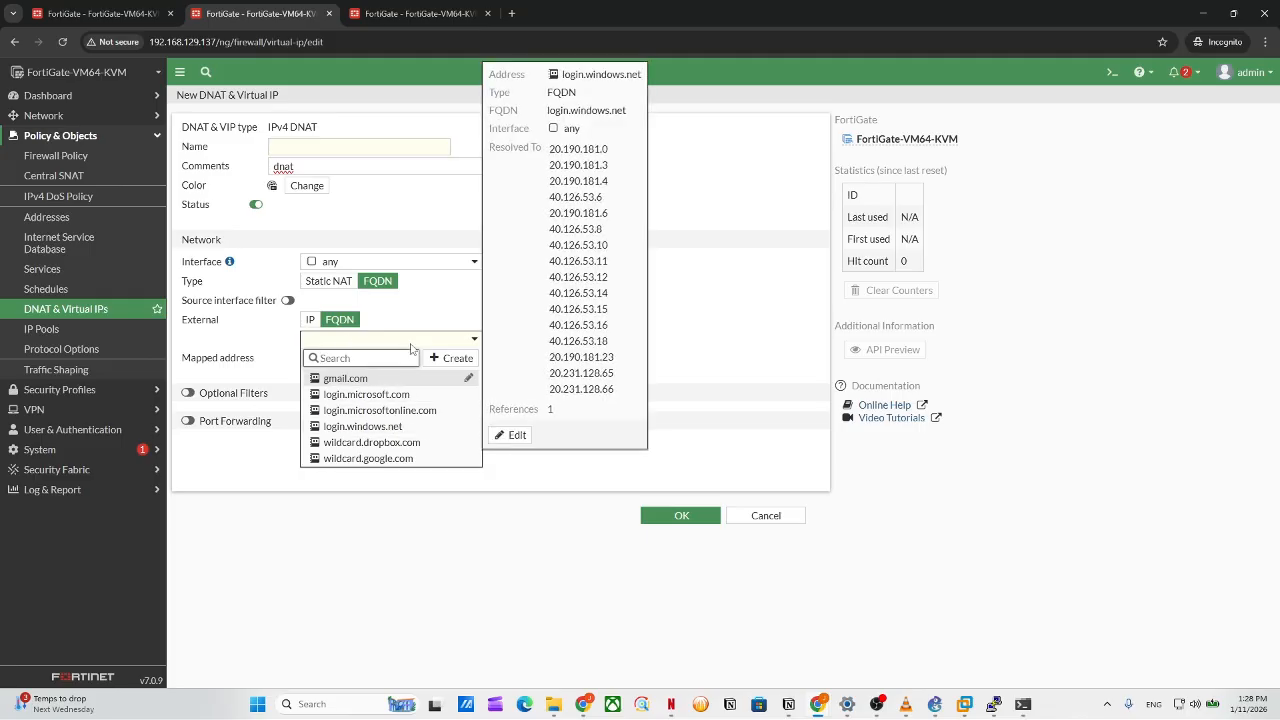
{"action": "left_click", "coordinate": [443, 323]}
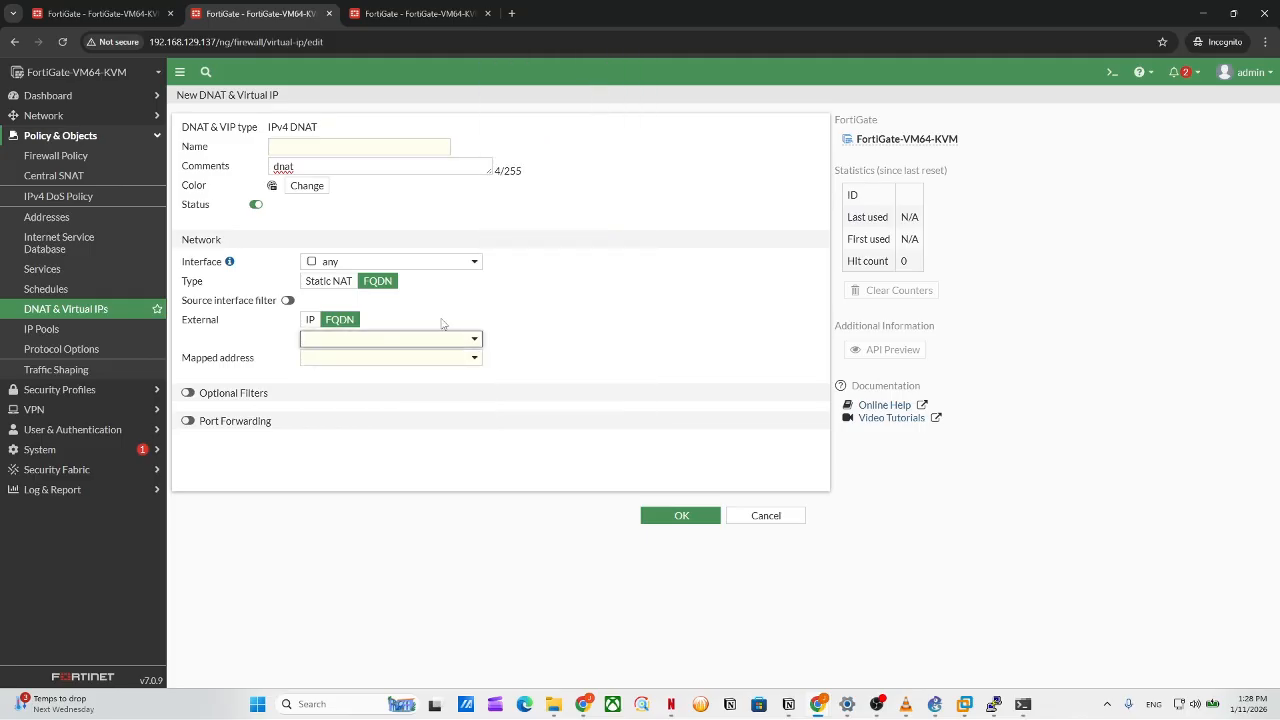
{"action": "left_click", "coordinate": [345, 281]}
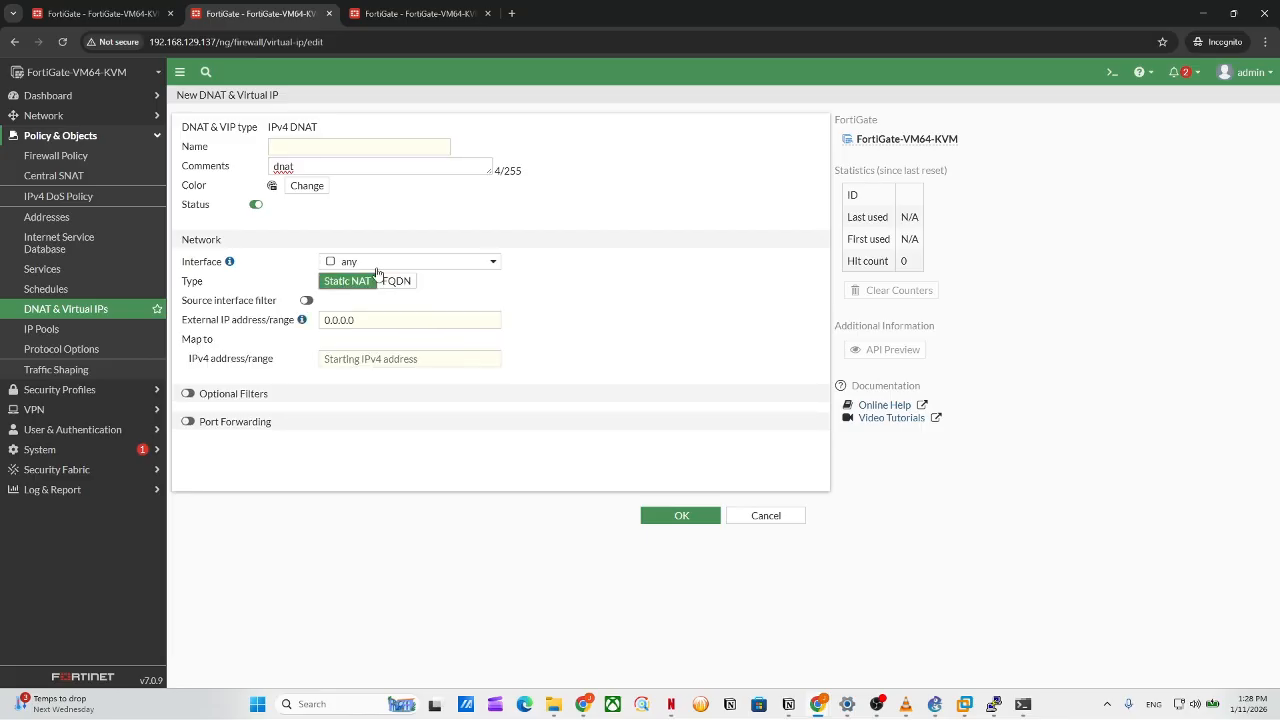
Enter 192.168.129.1 as the external IP address of the DNAT entry.
{"action": "left_click", "coordinate": [368, 325]}
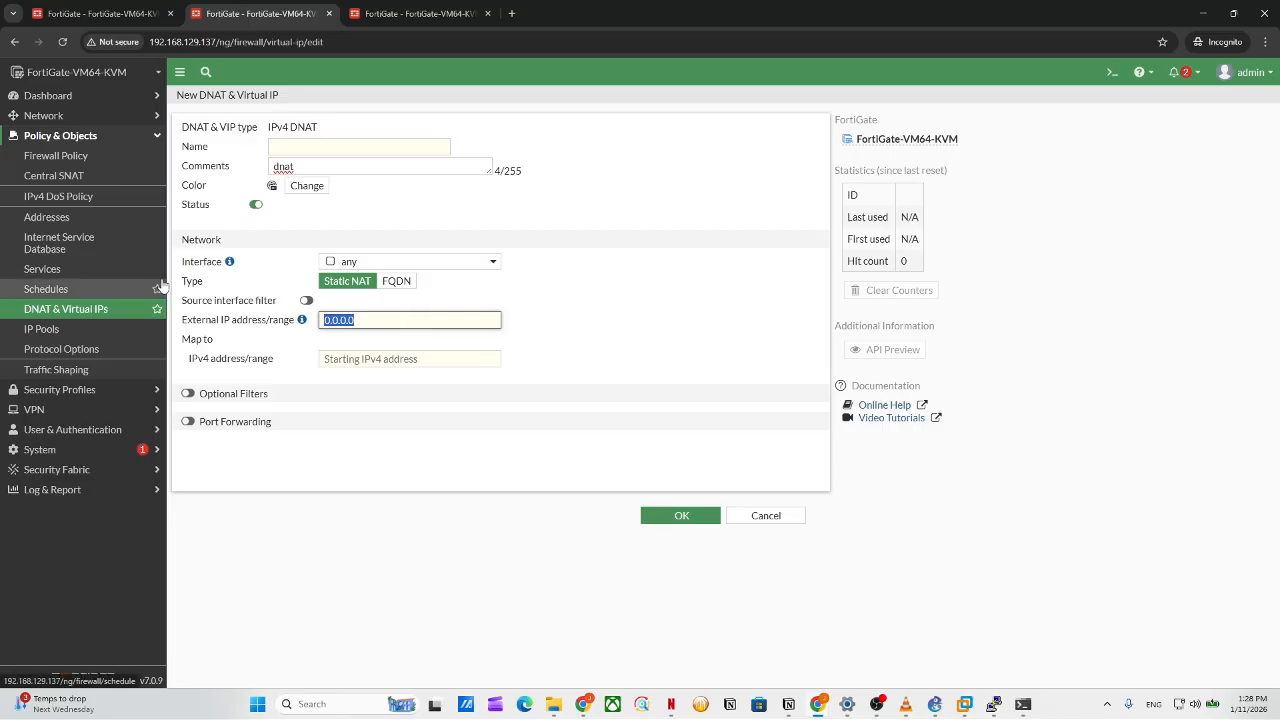
{"action": "type", "text": "192.168.1"}
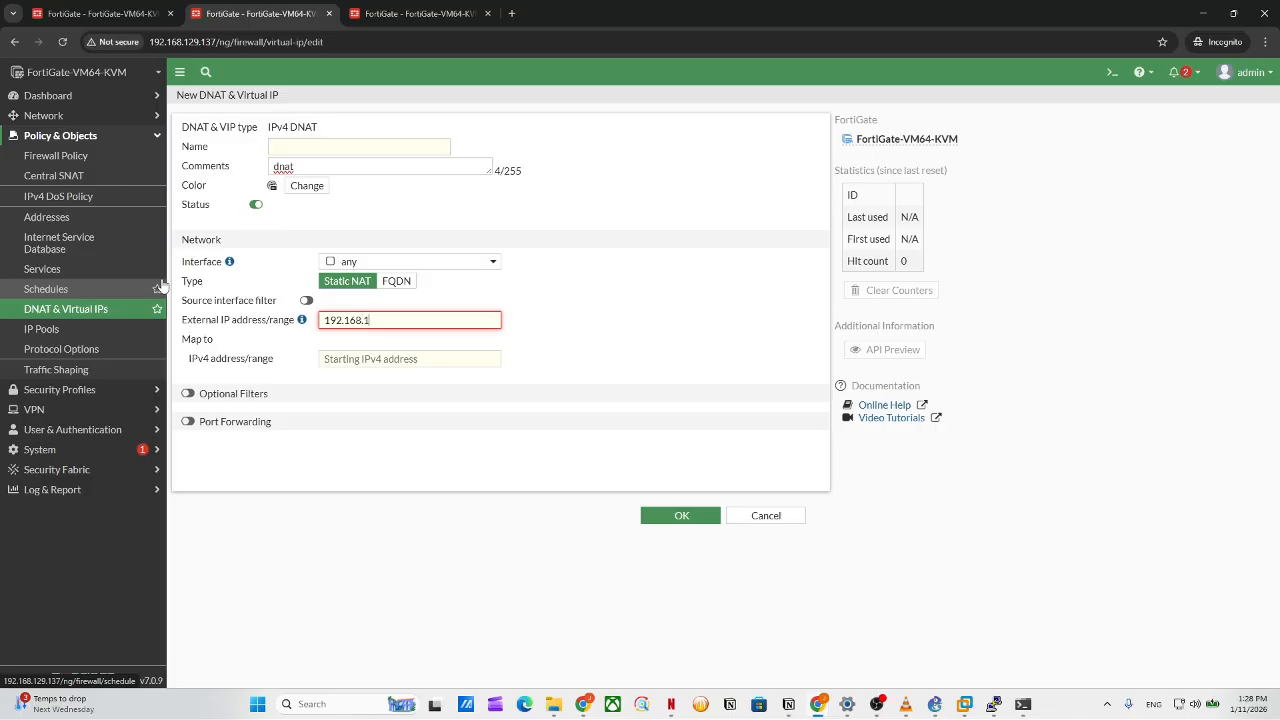
{"action": "type", "text": "29.1"}
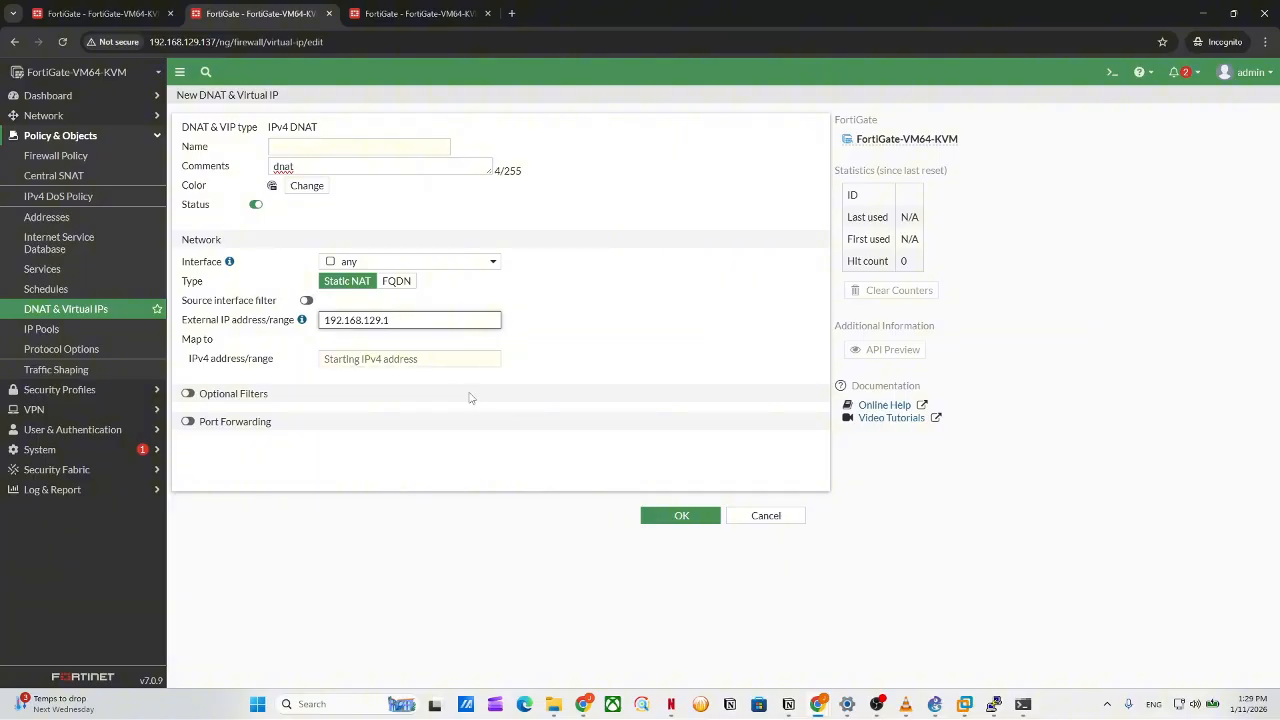
{"action": "left_click", "coordinate": [440, 362]}
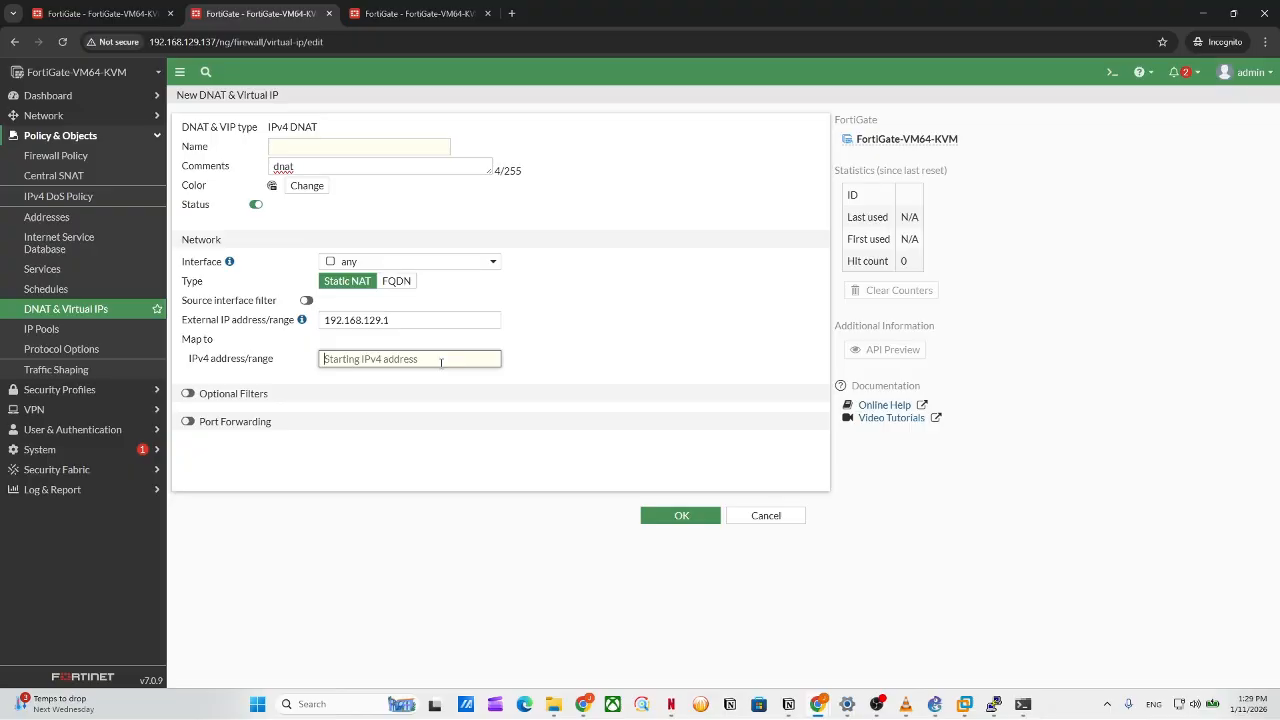
{"action": "left_click_drag", "start_coordinate": [428, 320], "coordinate": [268, 329]}
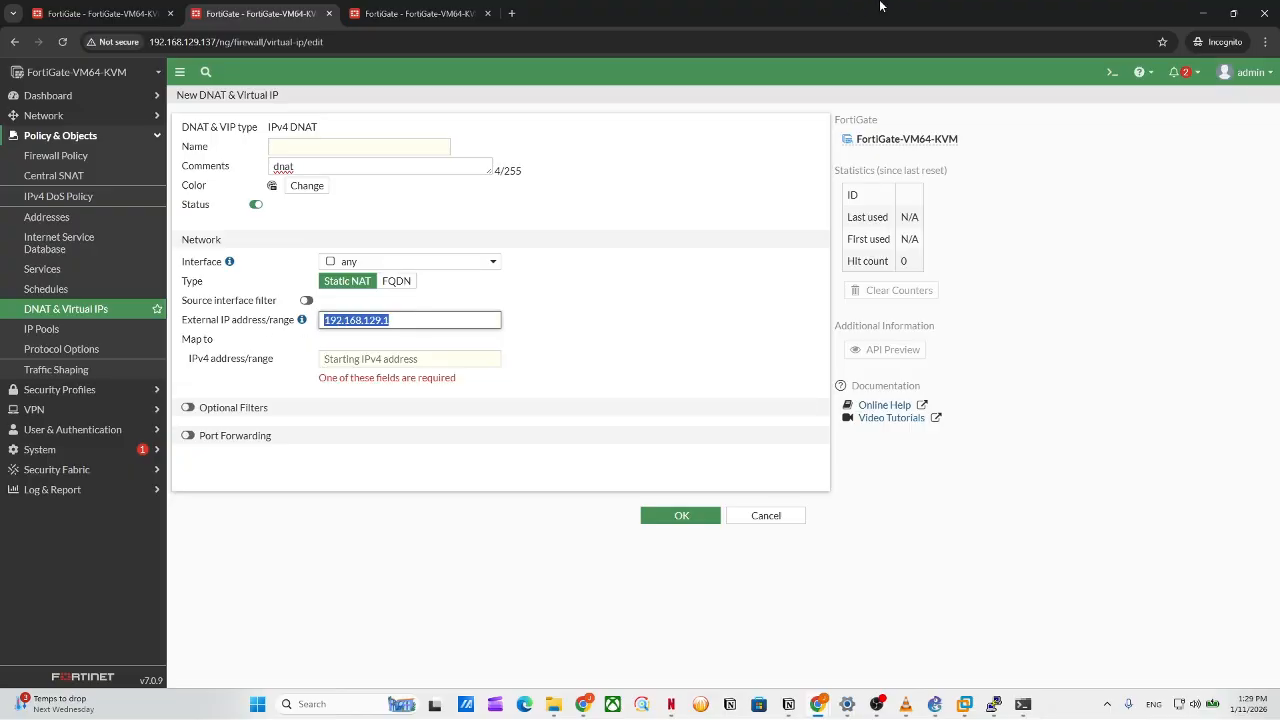
Check the CLI terminal output, then enter 192.168.10.2 as the mapped internal address.
{"action": "left_click_drag", "start_coordinate": [881, 6], "coordinate": [765, 197]}
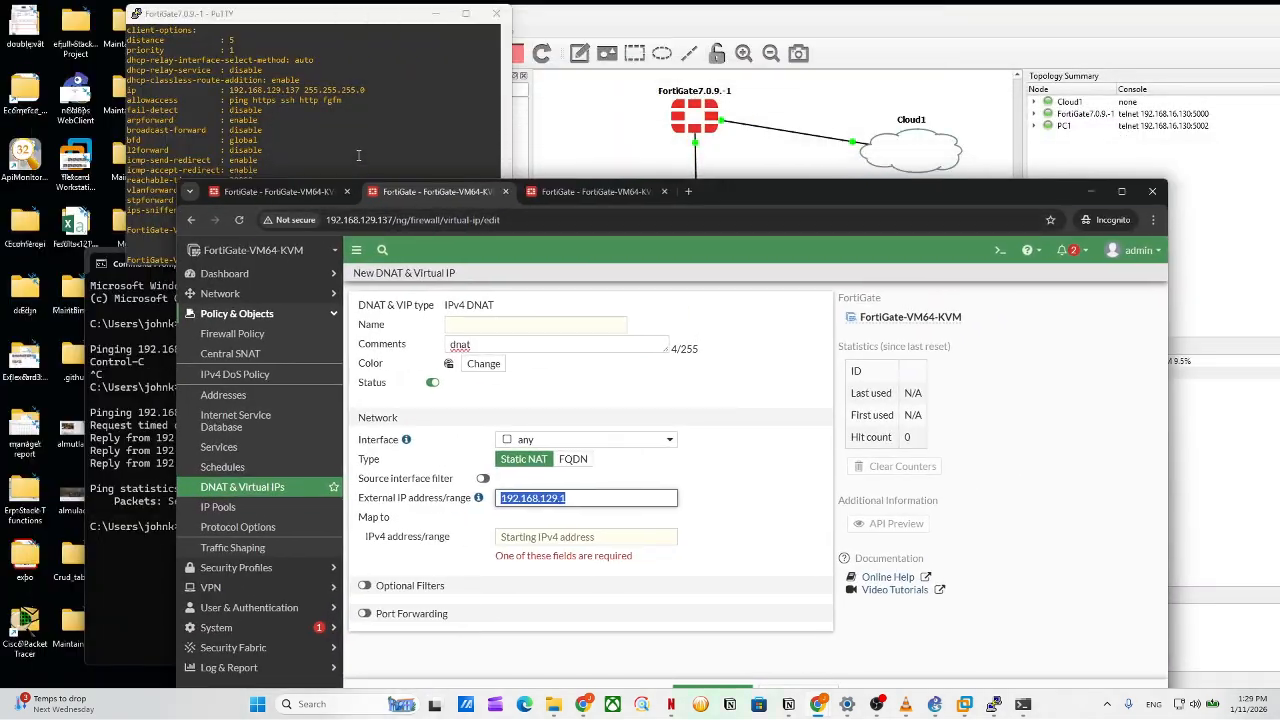
{"action": "left_click", "coordinate": [358, 155]}
{"action": "scroll", "coordinate": [383, 163], "scroll_direction": "up", "scroll_amount": 10}
{"action": "double_click", "coordinate": [756, 198]}
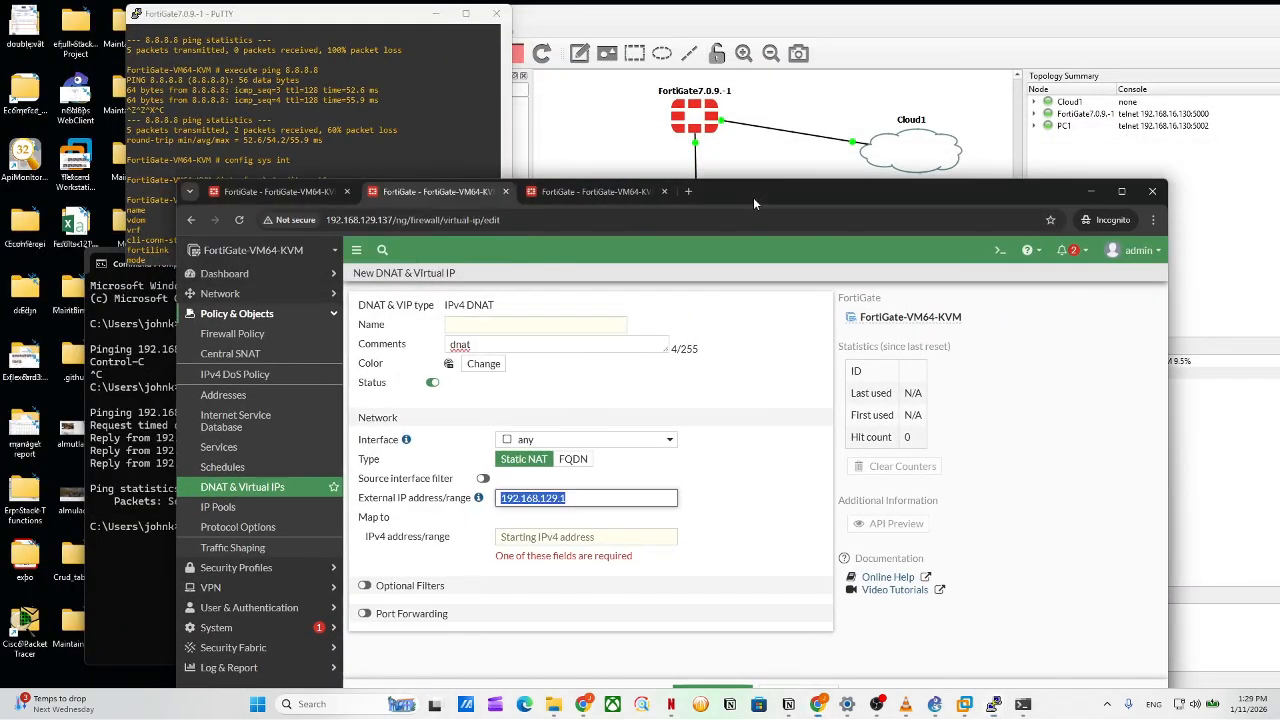
{"action": "left_click", "coordinate": [440, 357]}
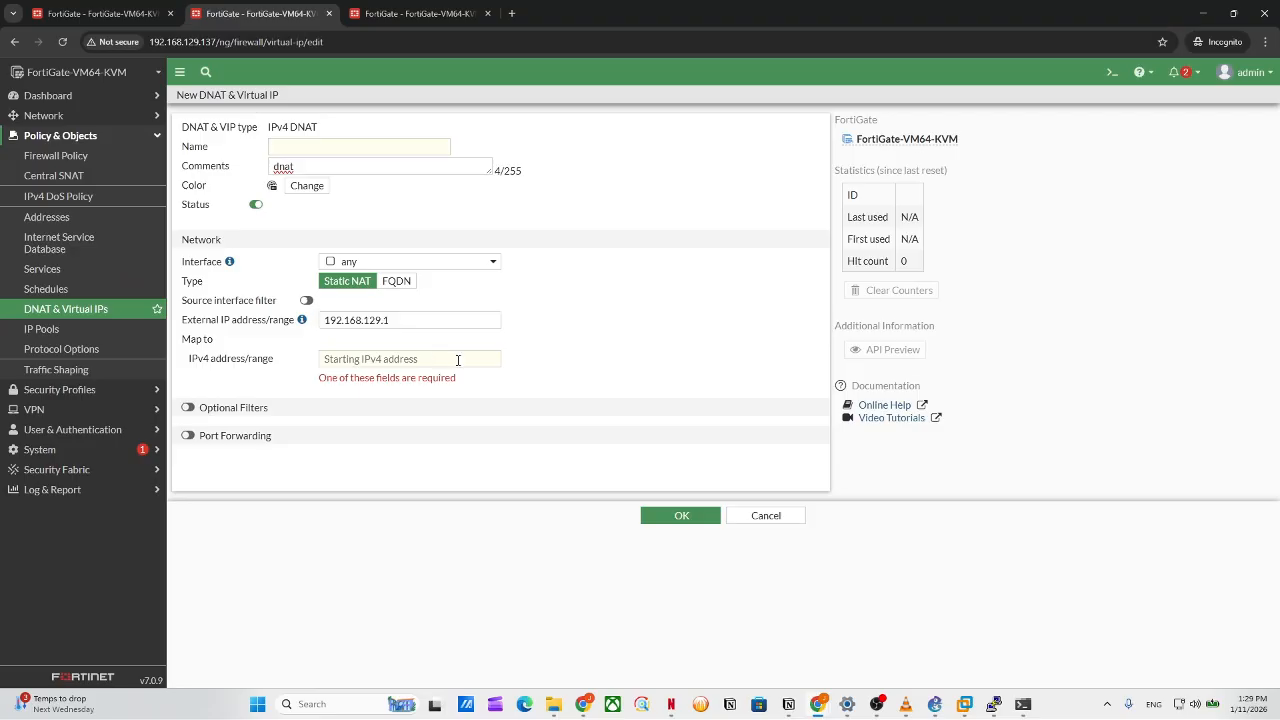
{"action": "type", "text": "192.168.10.2"}
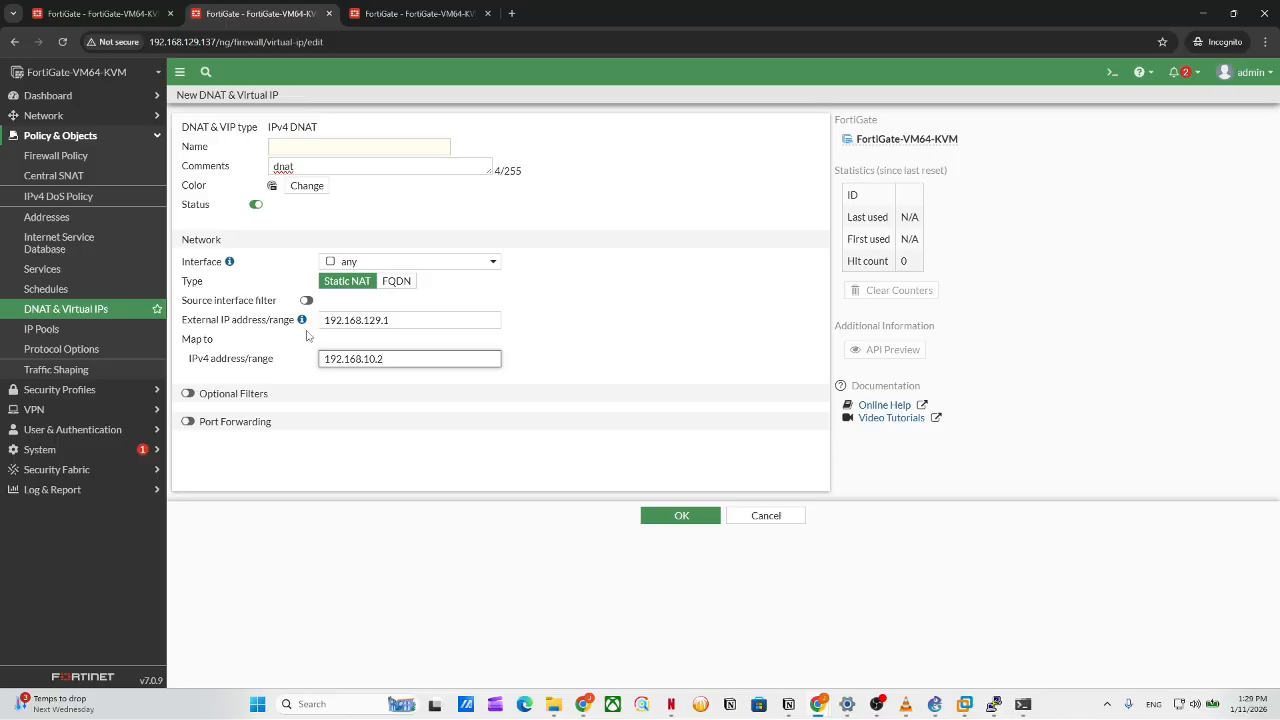
{"action": "mouse_move", "coordinate": [300, 326]}
Name the DNAT entry 'dnat' and try saving it.
{"action": "left_click", "coordinate": [418, 319]}
{"action": "left_click", "coordinate": [685, 520]}
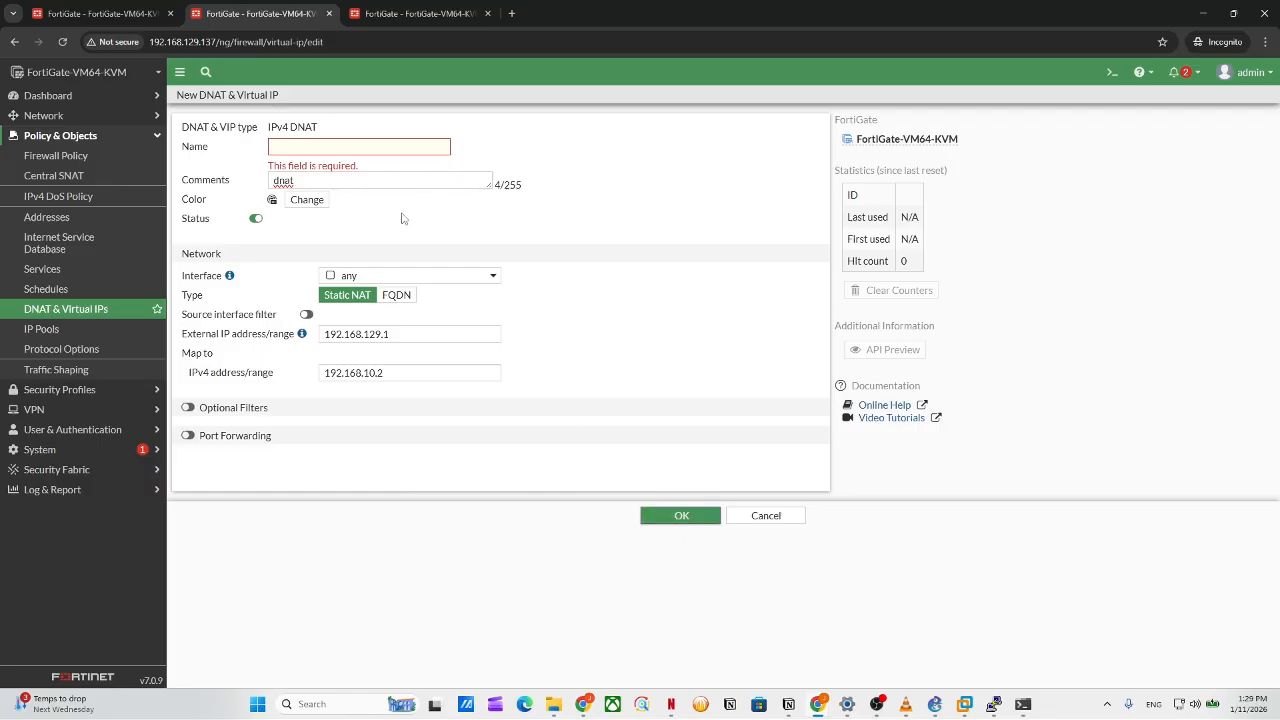
{"action": "left_click", "coordinate": [357, 147]}
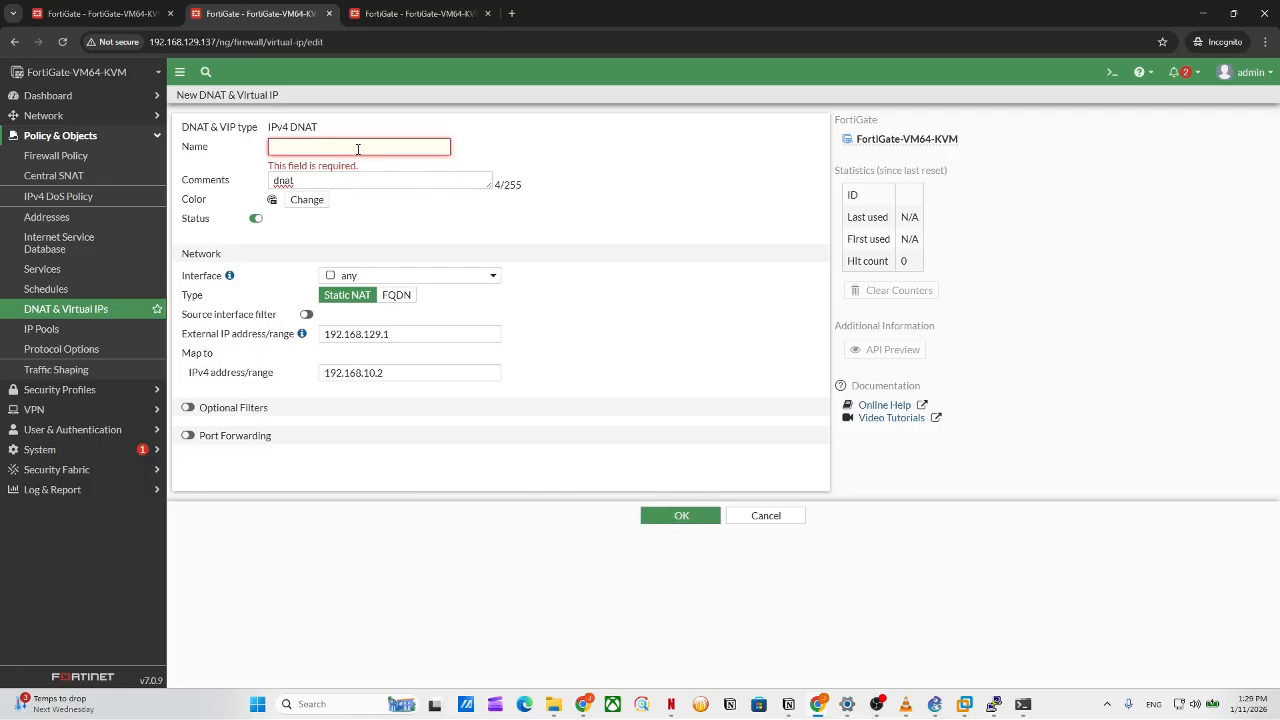
{"action": "type", "text": "dnat"}
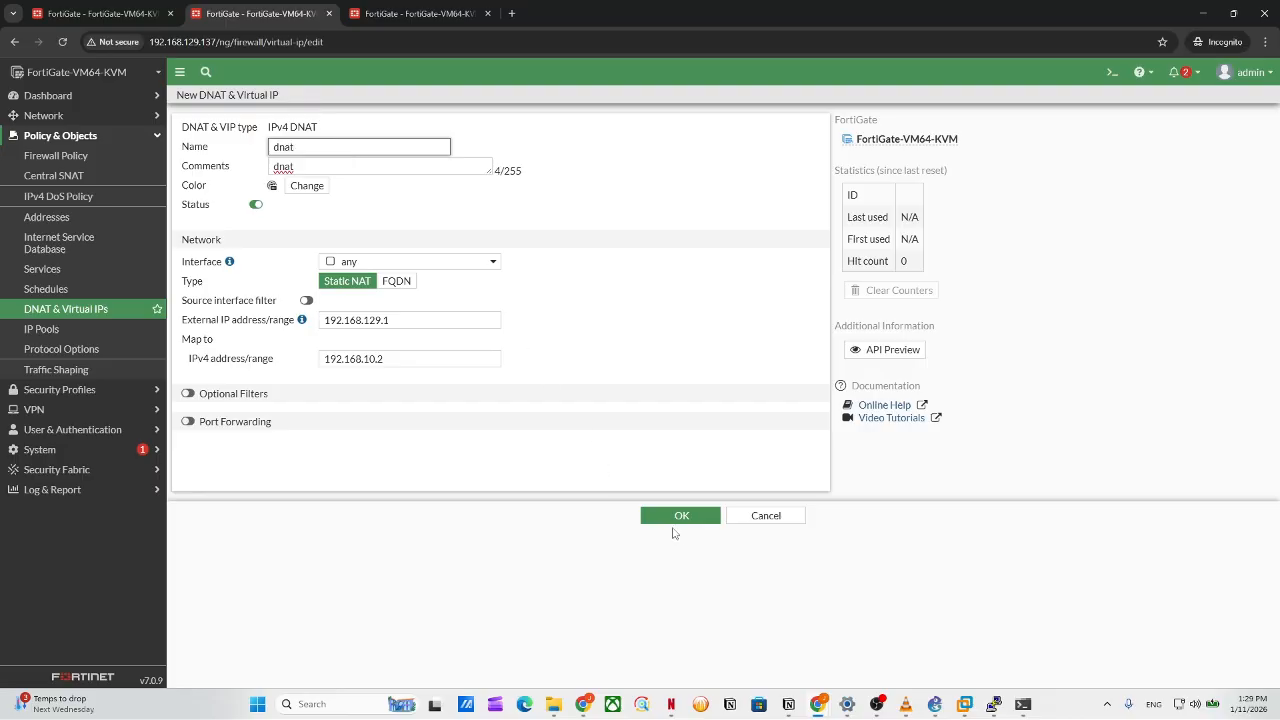
{"action": "left_click", "coordinate": [677, 517]}
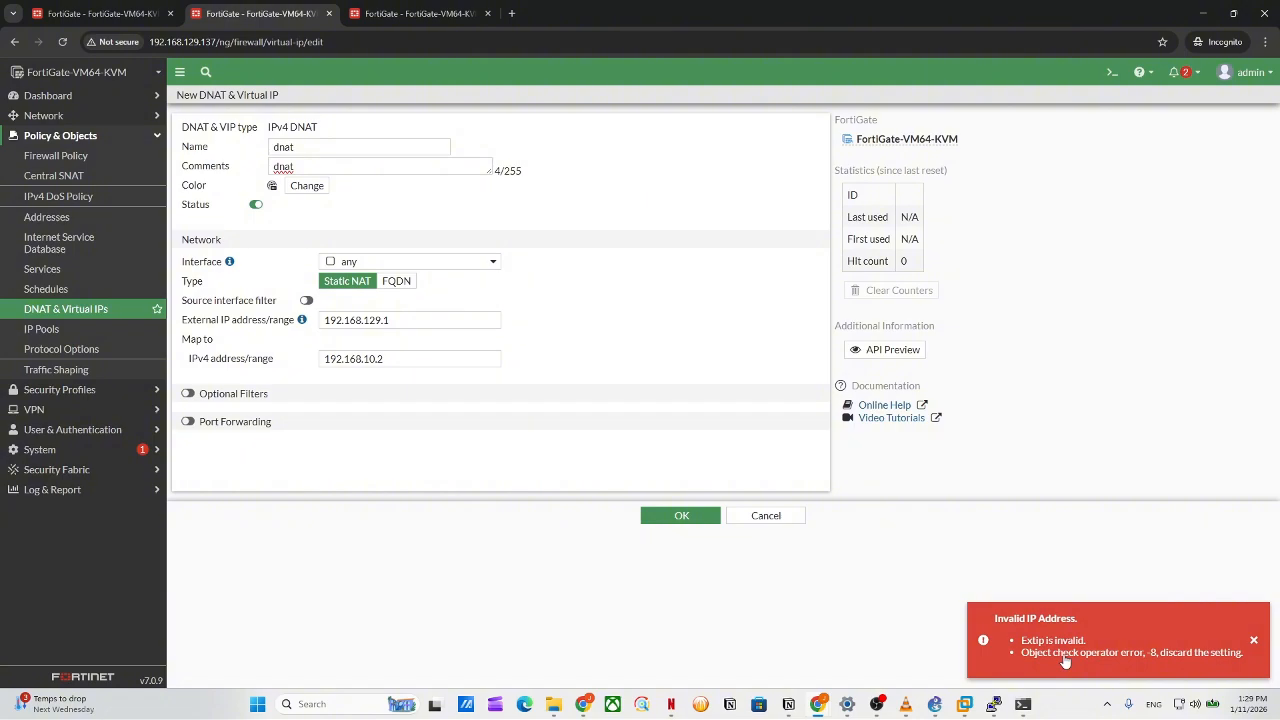
Delete the 'dnat' comment, retry saving, and inspect the external and mapped IP values.
{"action": "left_click", "coordinate": [419, 319]}
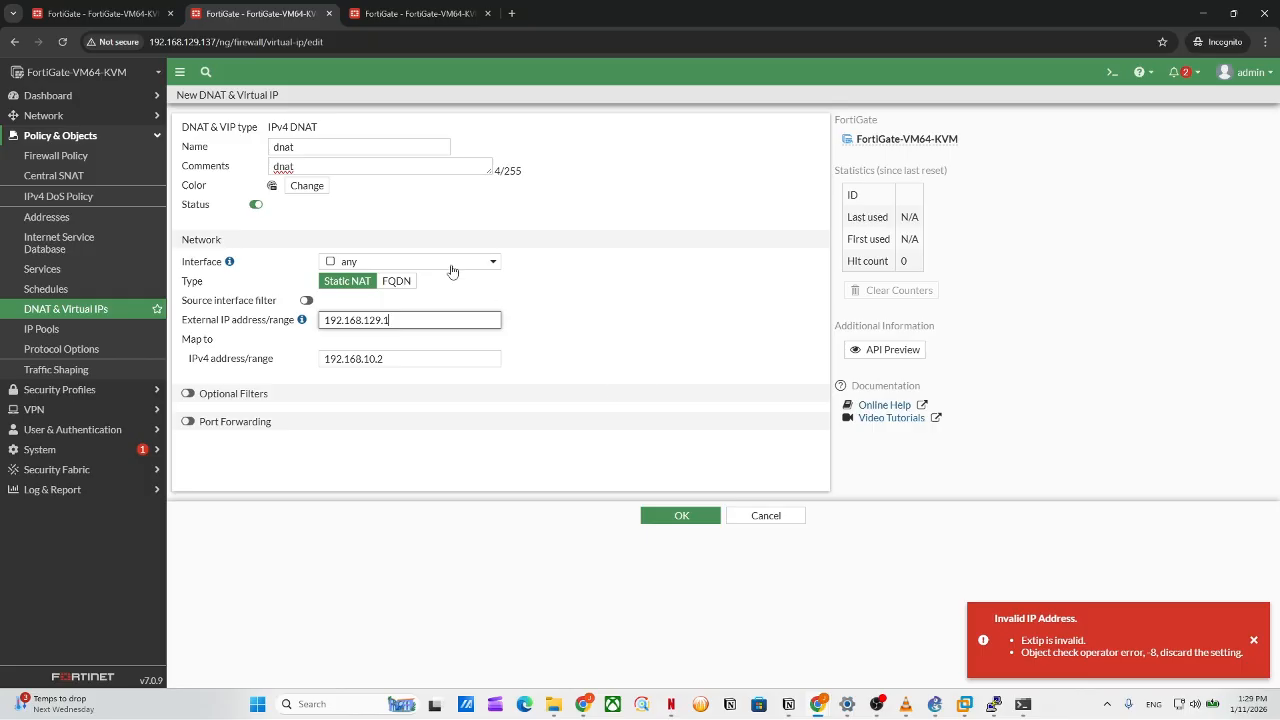
{"action": "double_click", "coordinate": [380, 165]}
{"action": "key", "text": "BackSpace"}
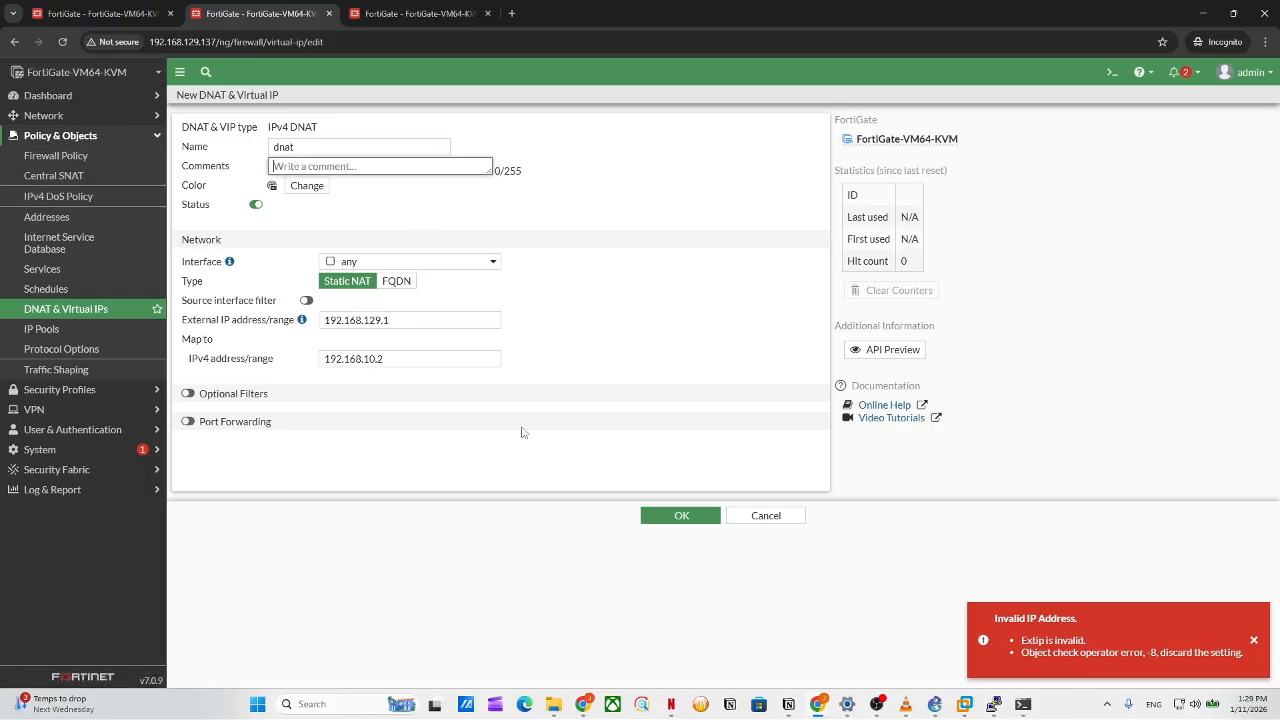
{"action": "left_click", "coordinate": [683, 515]}
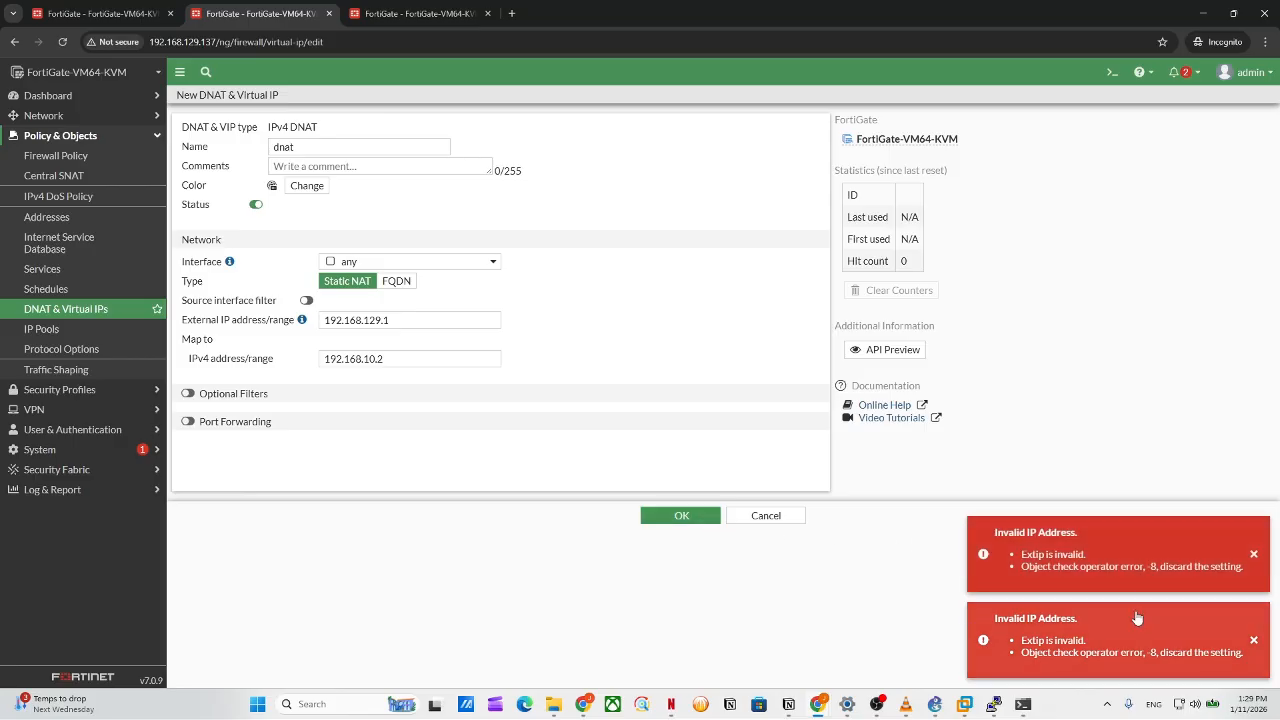
{"action": "left_click", "coordinate": [437, 321]}
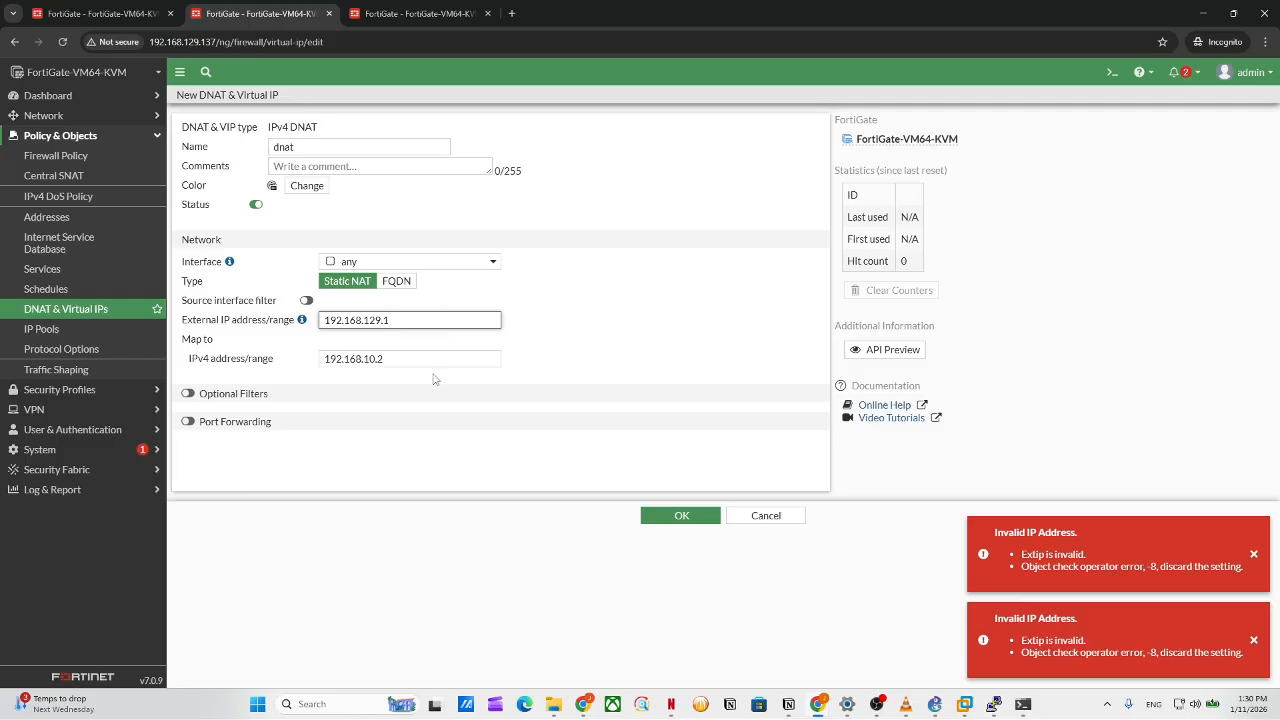
{"action": "left_click", "coordinate": [423, 357]}
Erase the rejected 192.168.129.1 external IP entry, then move to the IP Pools page.
{"action": "left_click", "coordinate": [412, 318]}
{"action": "mouse_move", "coordinate": [302, 320]}
{"action": "type", "text": "/"}
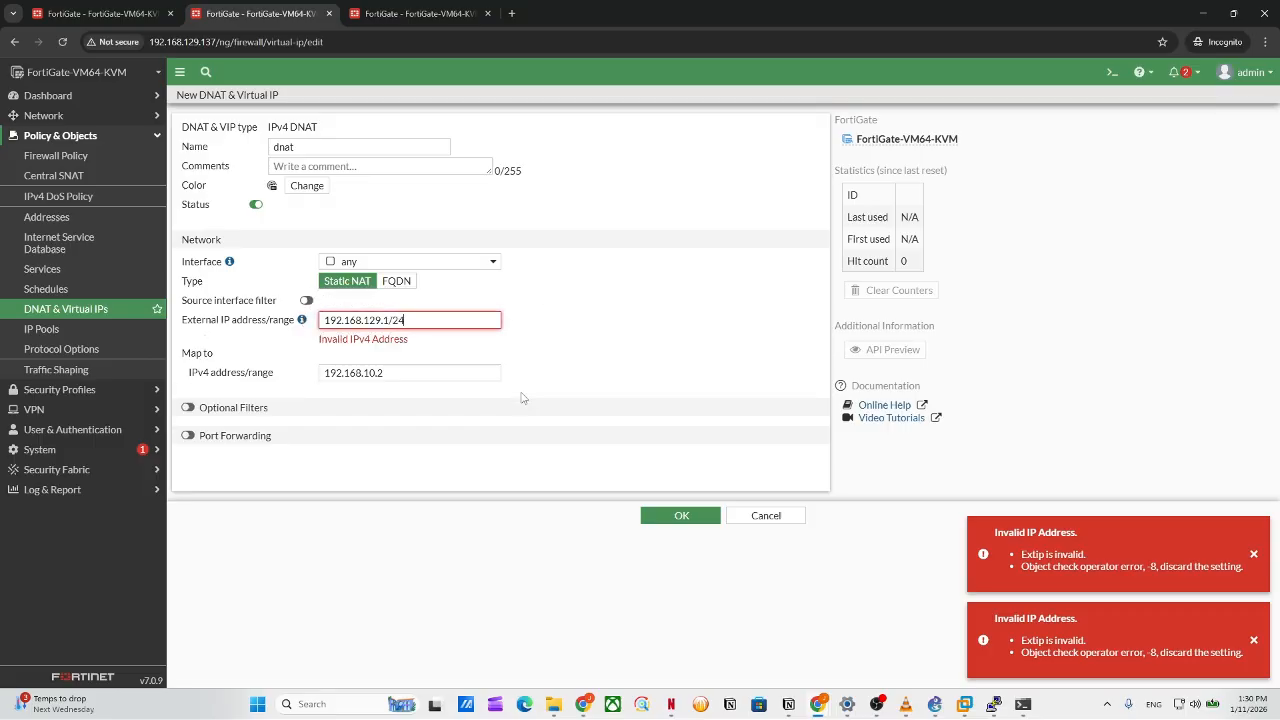
{"action": "key", "text": "BackSpace"}
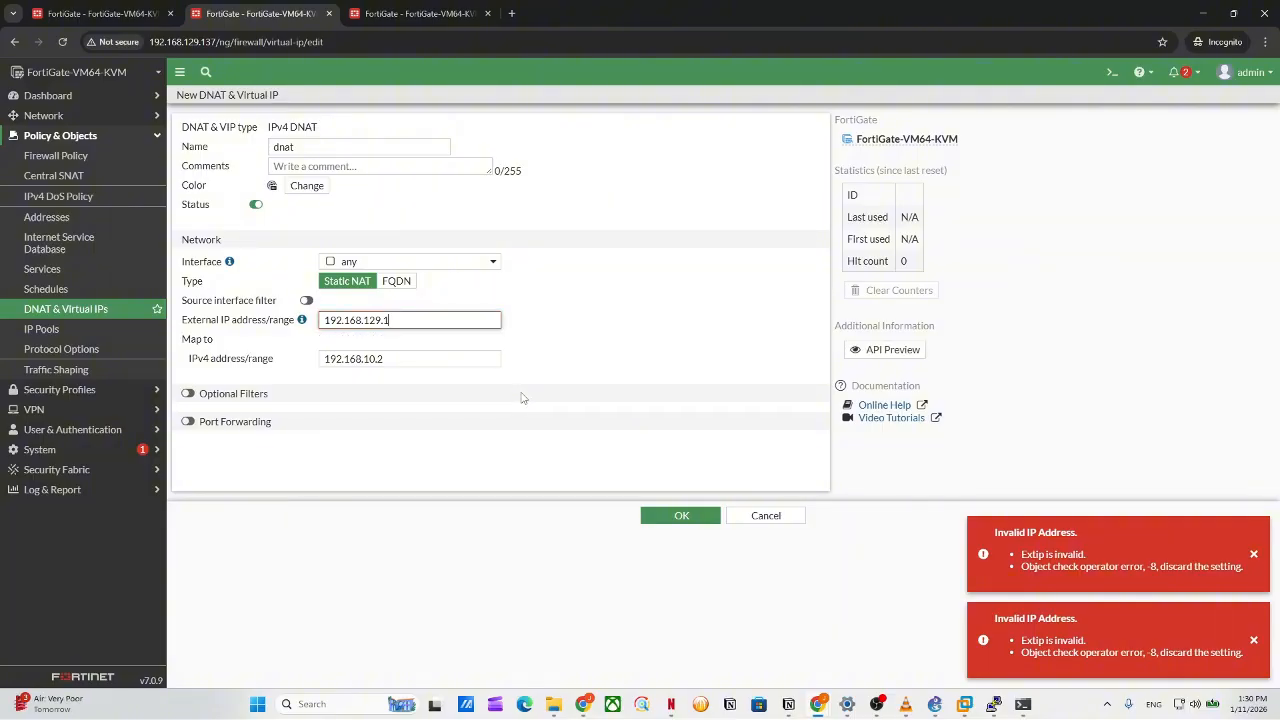
{"action": "key", "text": "BackSpace"}
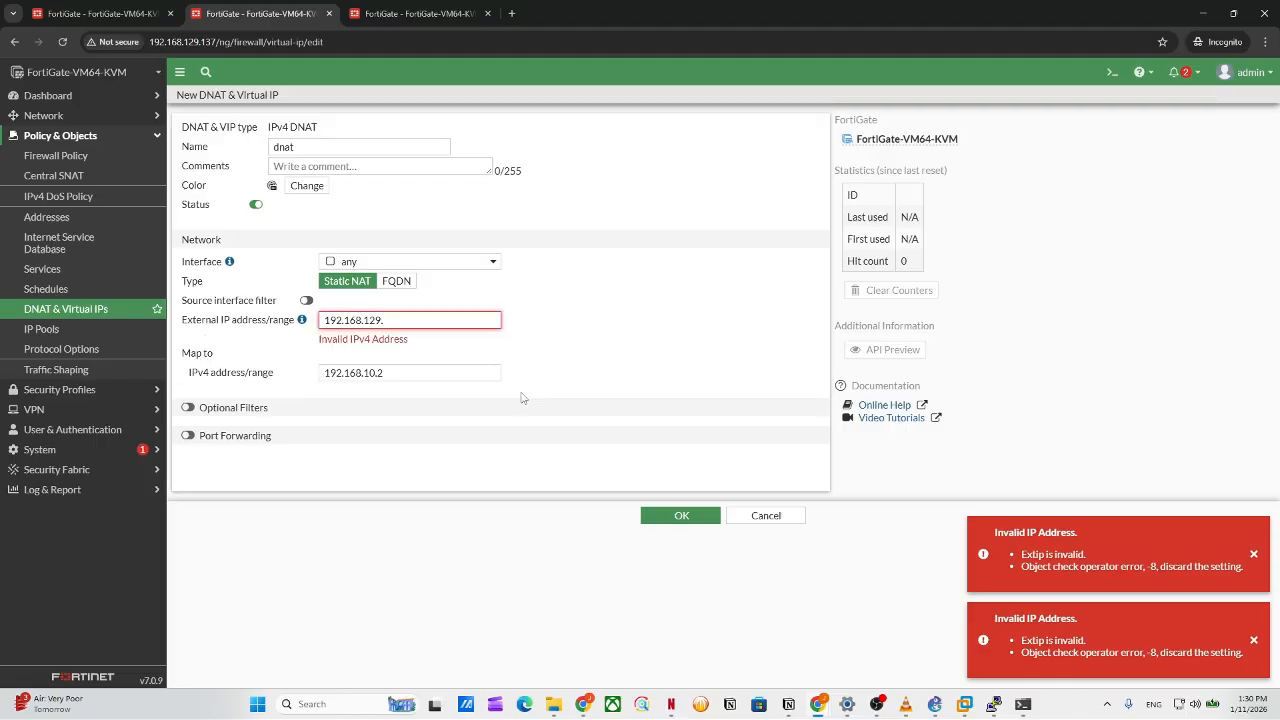
{"action": "type", "text": "0"}
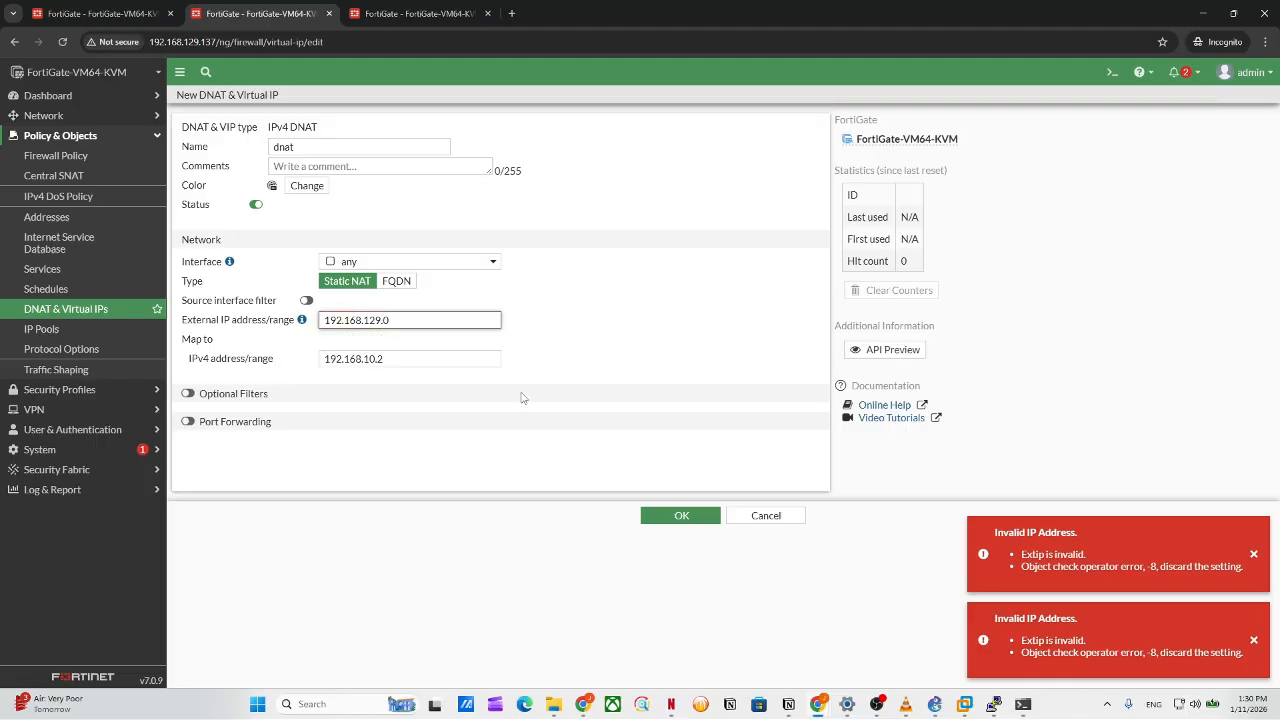
{"action": "key", "text": "BackSpace"}
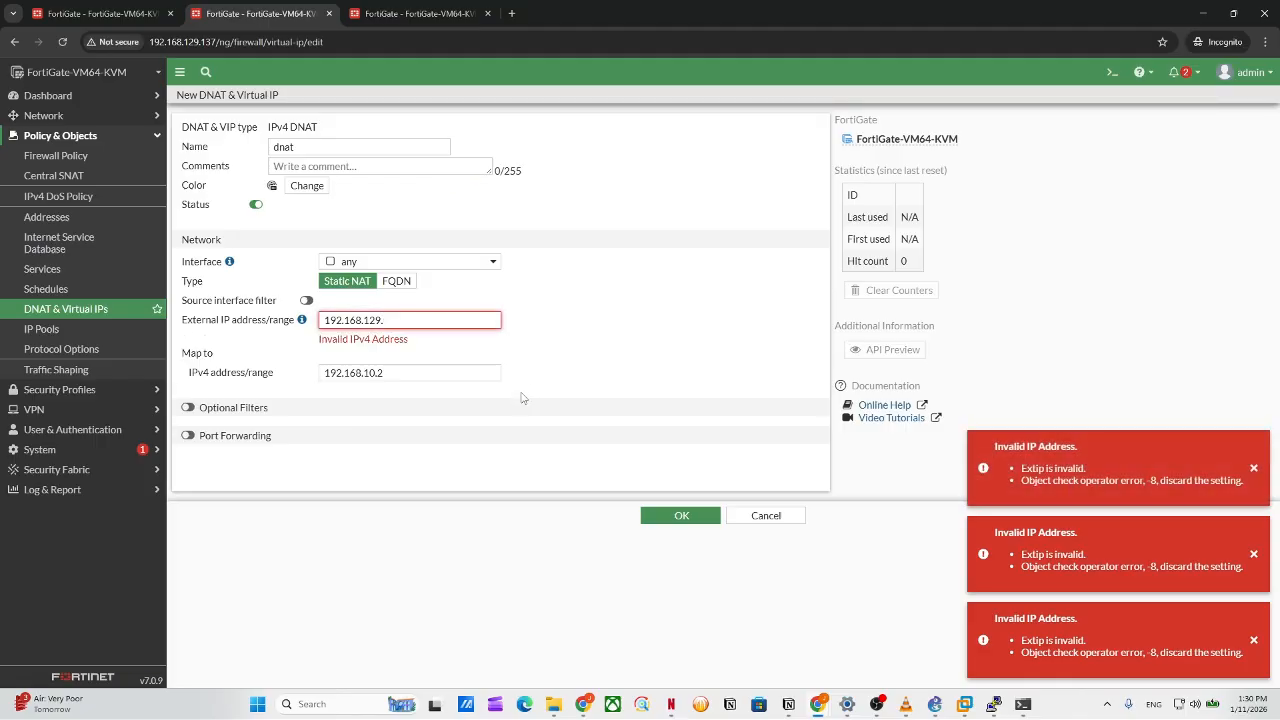
{"action": "key", "text": "BackSpace"}
{"action": "key", "text": "BackSpace"}
{"action": "key", "text": "BackSpace"}
{"action": "key", "text": "BackSpace"}
{"action": "key", "text": "BackSpace"}
{"action": "key", "text": "BackSpace"}
{"action": "key", "text": "BackSpace"}
{"action": "key", "text": "BackSpace"}
{"action": "key", "text": "BackSpace"}
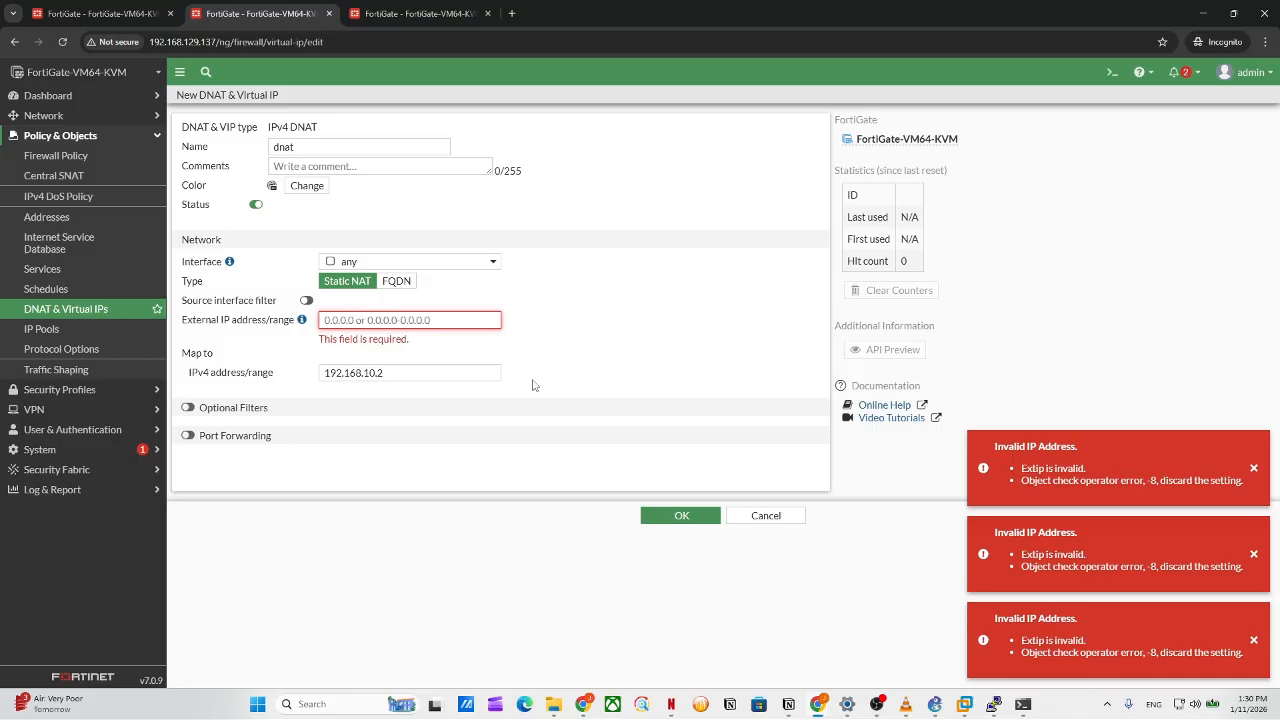
{"action": "left_click", "coordinate": [62, 338]}
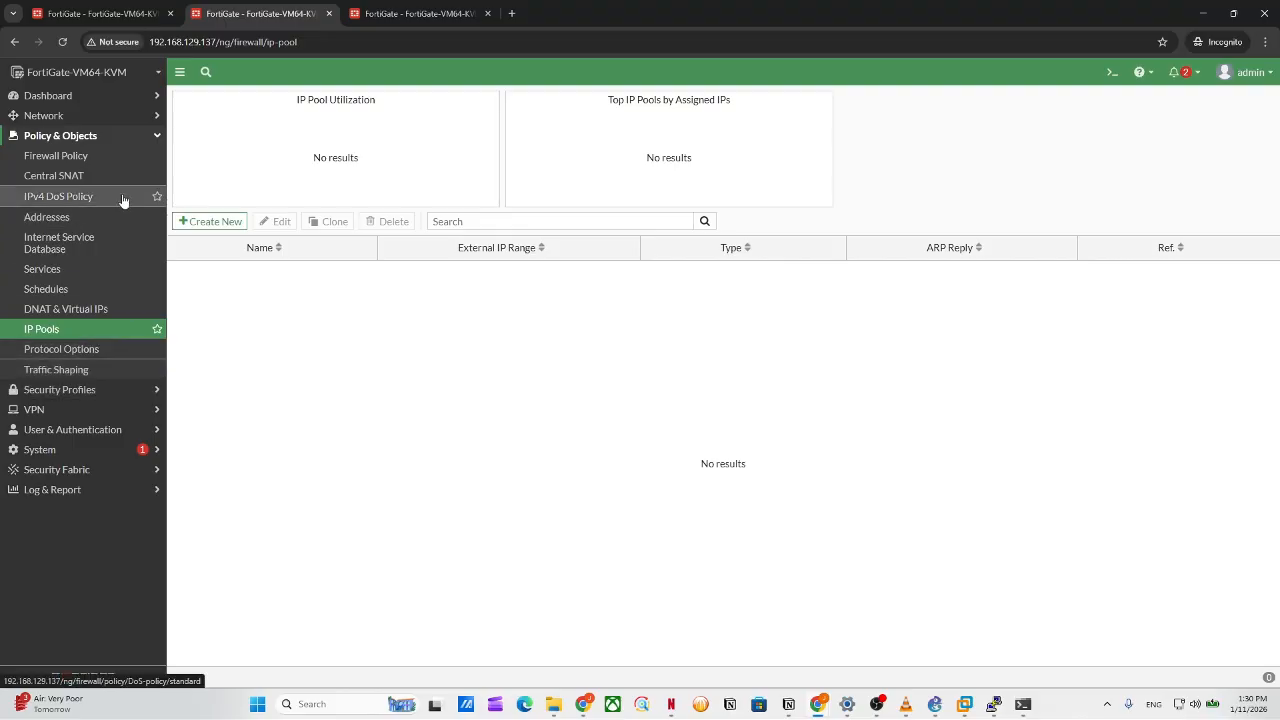
Browse the sidebar sections and reopen the DNAT & Virtual IPs list.
{"action": "left_click", "coordinate": [123, 139]}
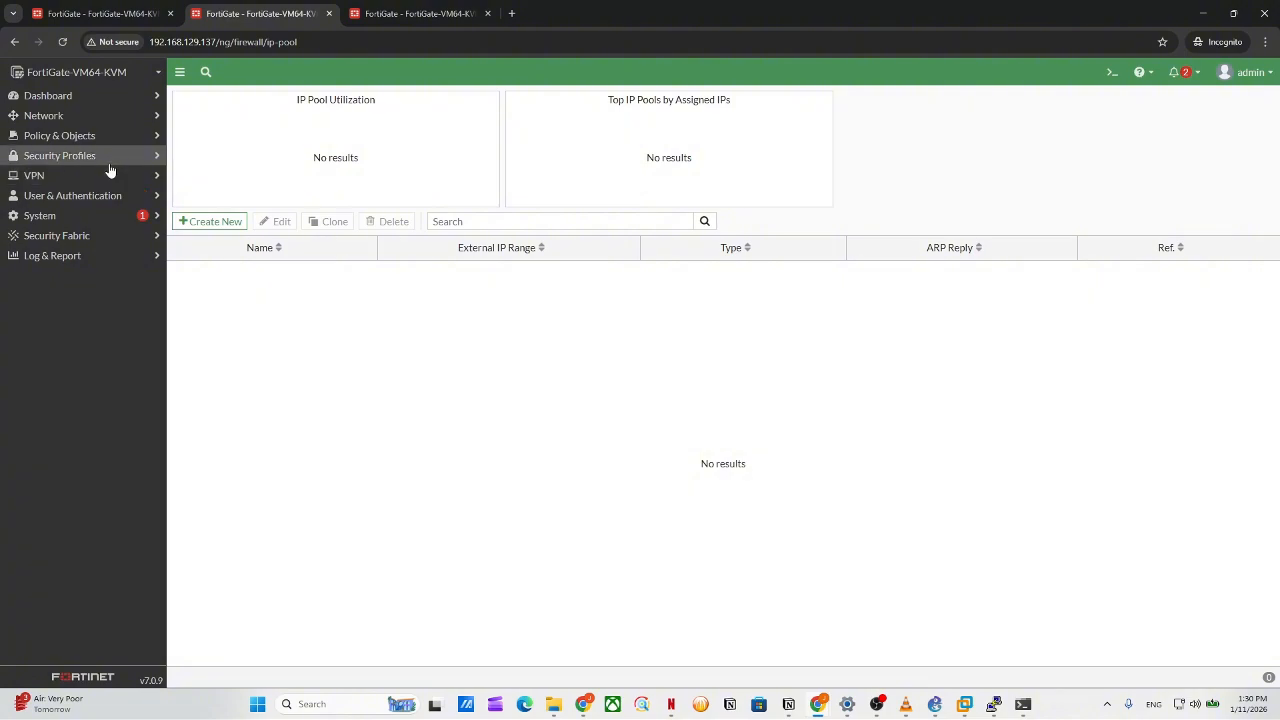
{"action": "left_click", "coordinate": [108, 160]}
{"action": "left_click", "coordinate": [110, 160]}
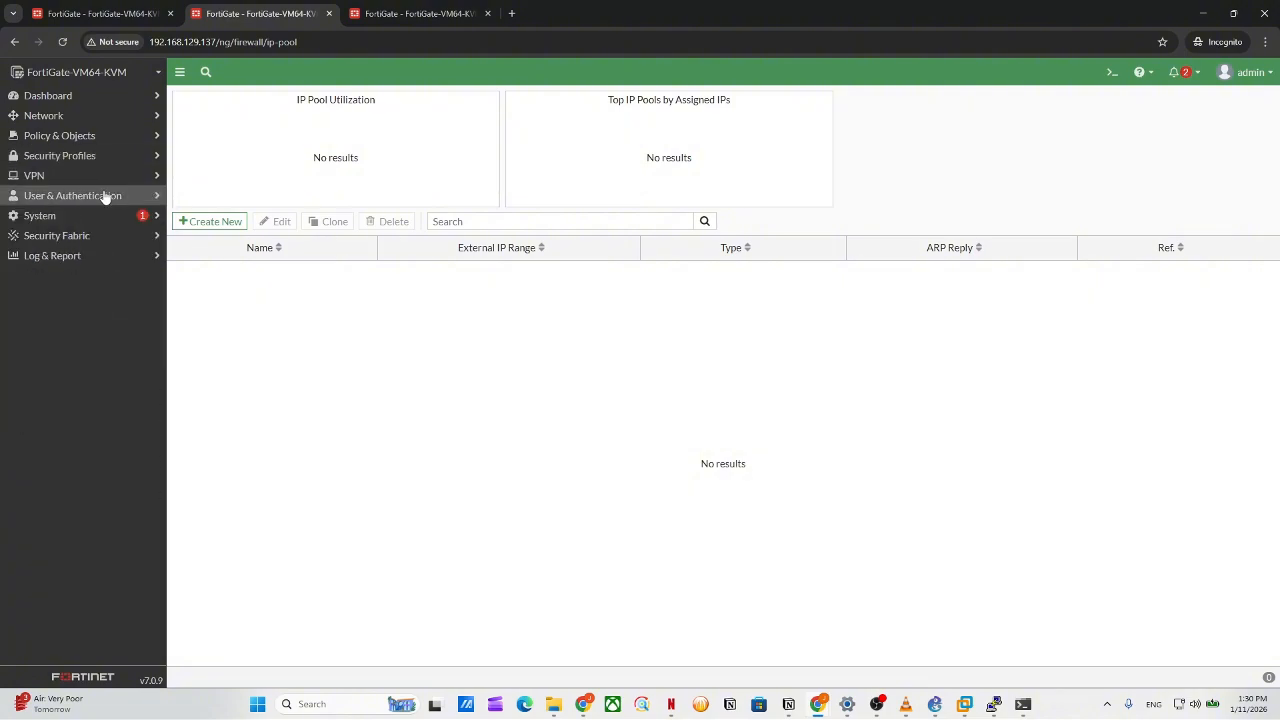
{"action": "left_click", "coordinate": [107, 120]}
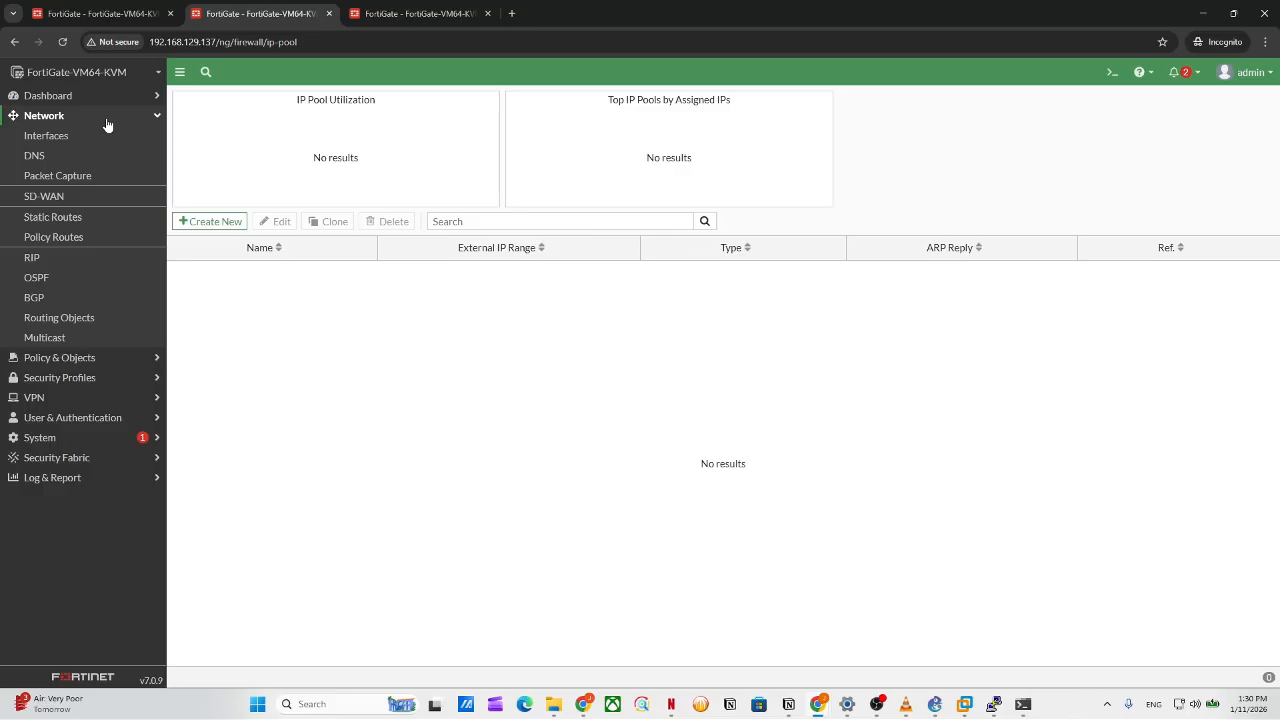
{"action": "left_click", "coordinate": [57, 358]}
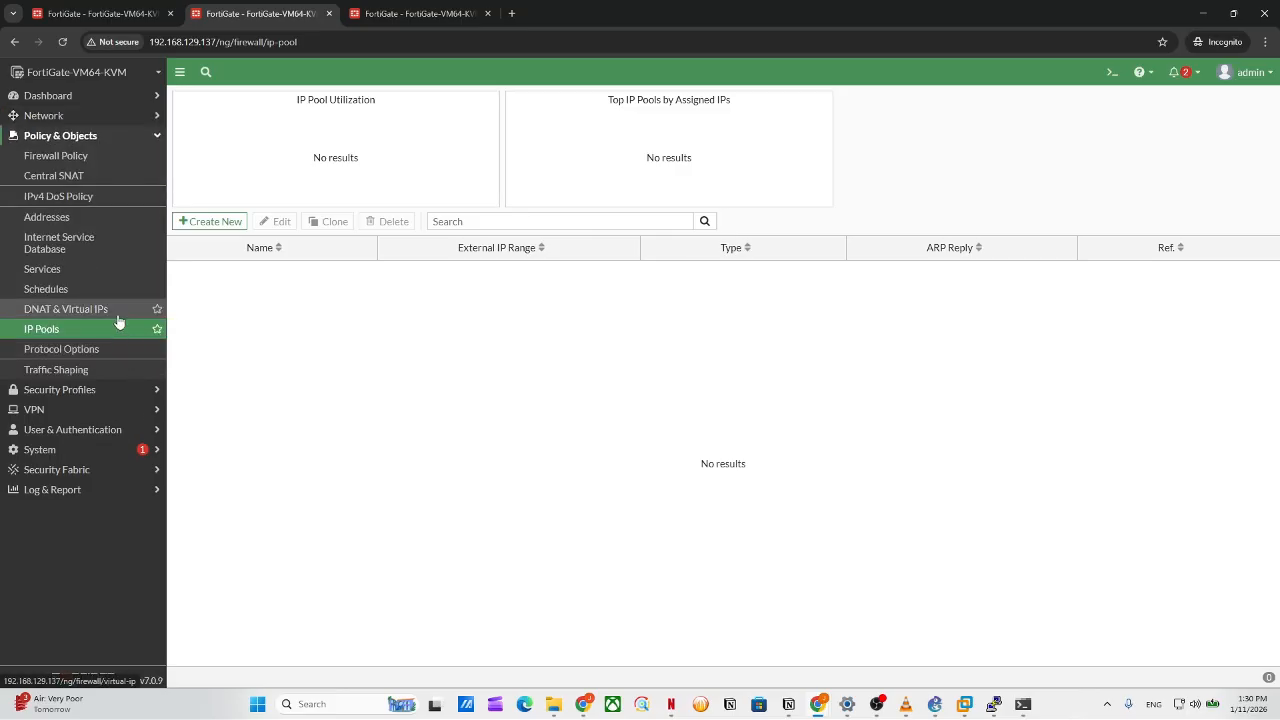
{"action": "left_click", "coordinate": [70, 310]}
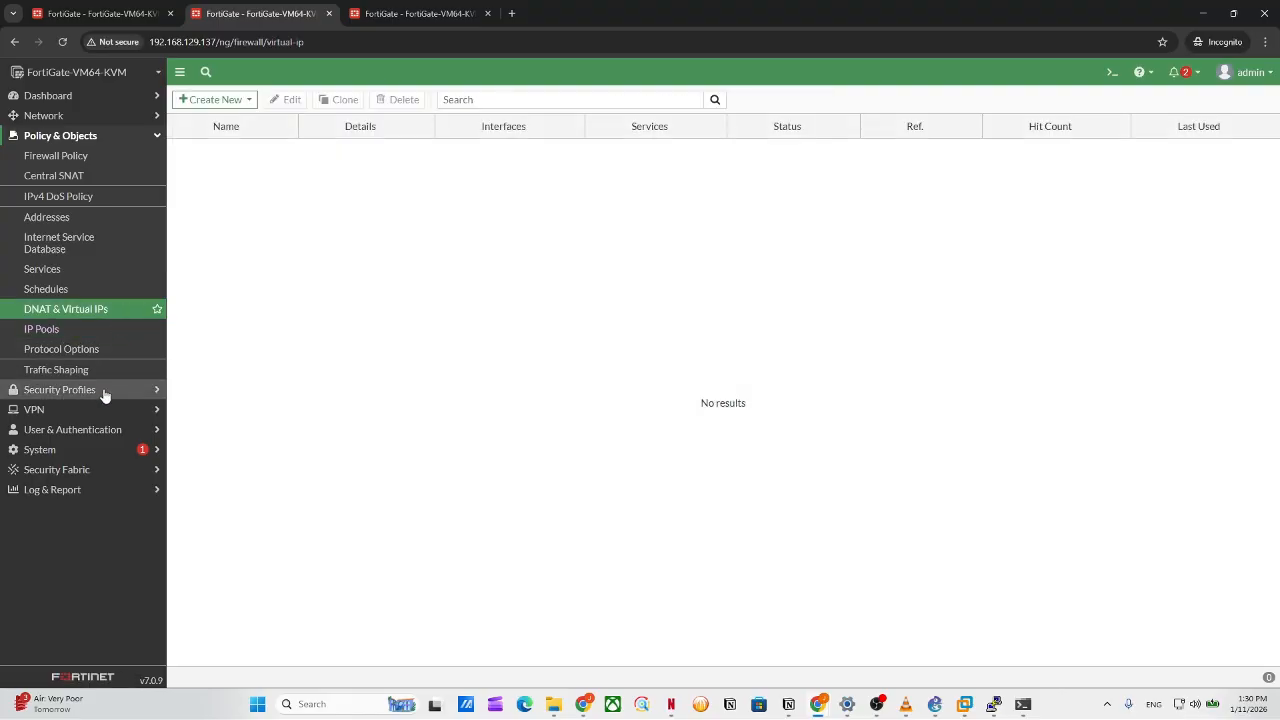
{"action": "left_click", "coordinate": [95, 458]}
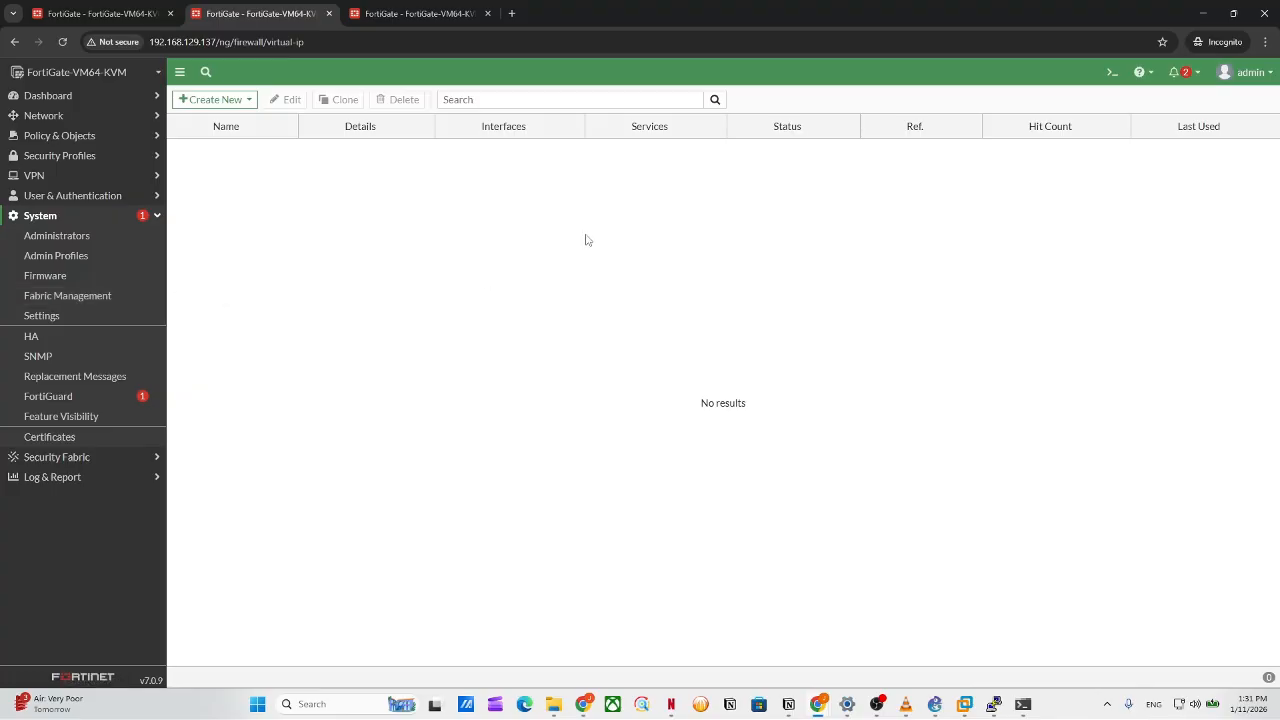
Try a new Virtual IP Group form, abandon it, and return to the virtual IP list.
{"action": "left_click", "coordinate": [212, 100]}
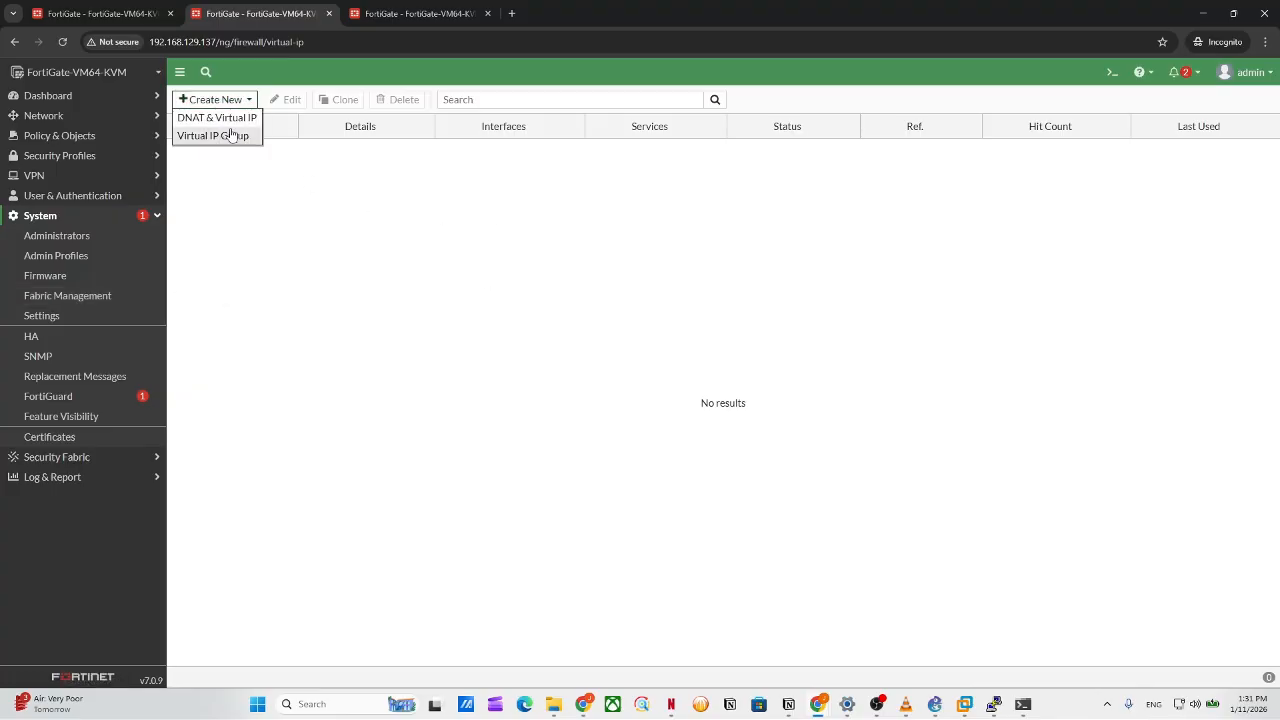
{"action": "left_click", "coordinate": [231, 135]}
{"action": "left_click", "coordinate": [323, 167]}
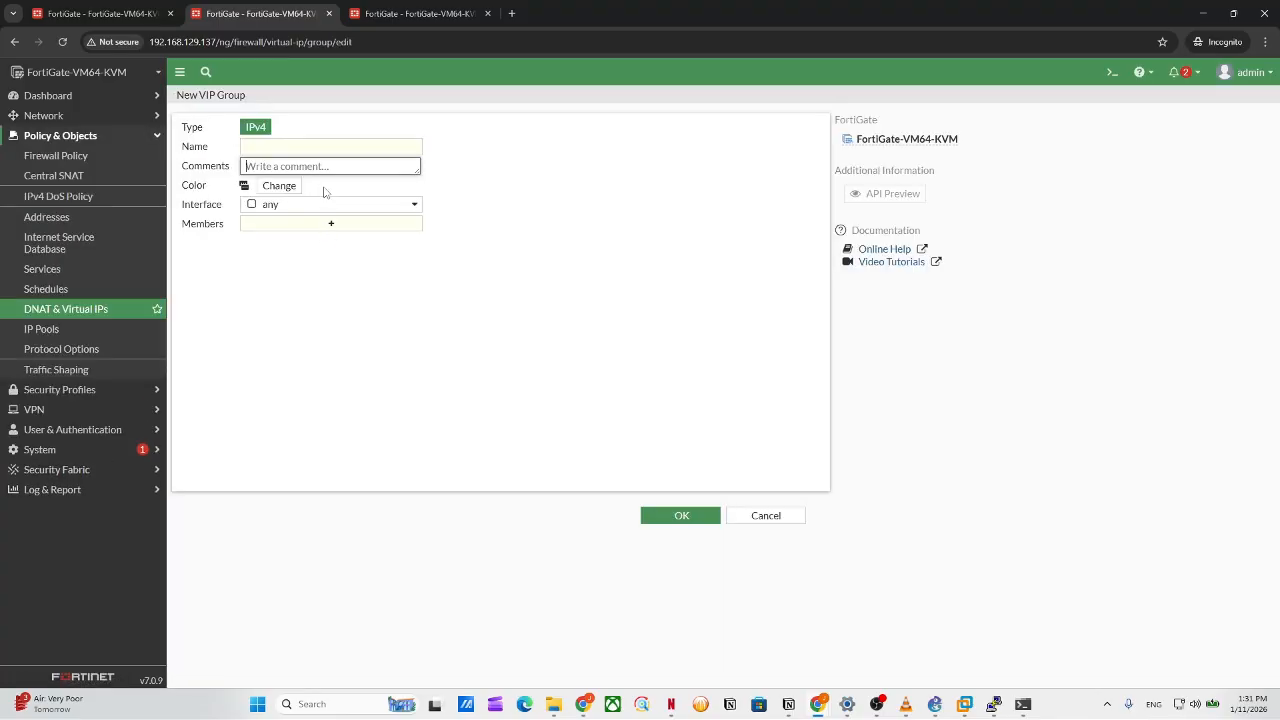
{"action": "left_click", "coordinate": [331, 209]}
{"action": "left_click", "coordinate": [331, 209]}
{"action": "left_click", "coordinate": [176, 74]}
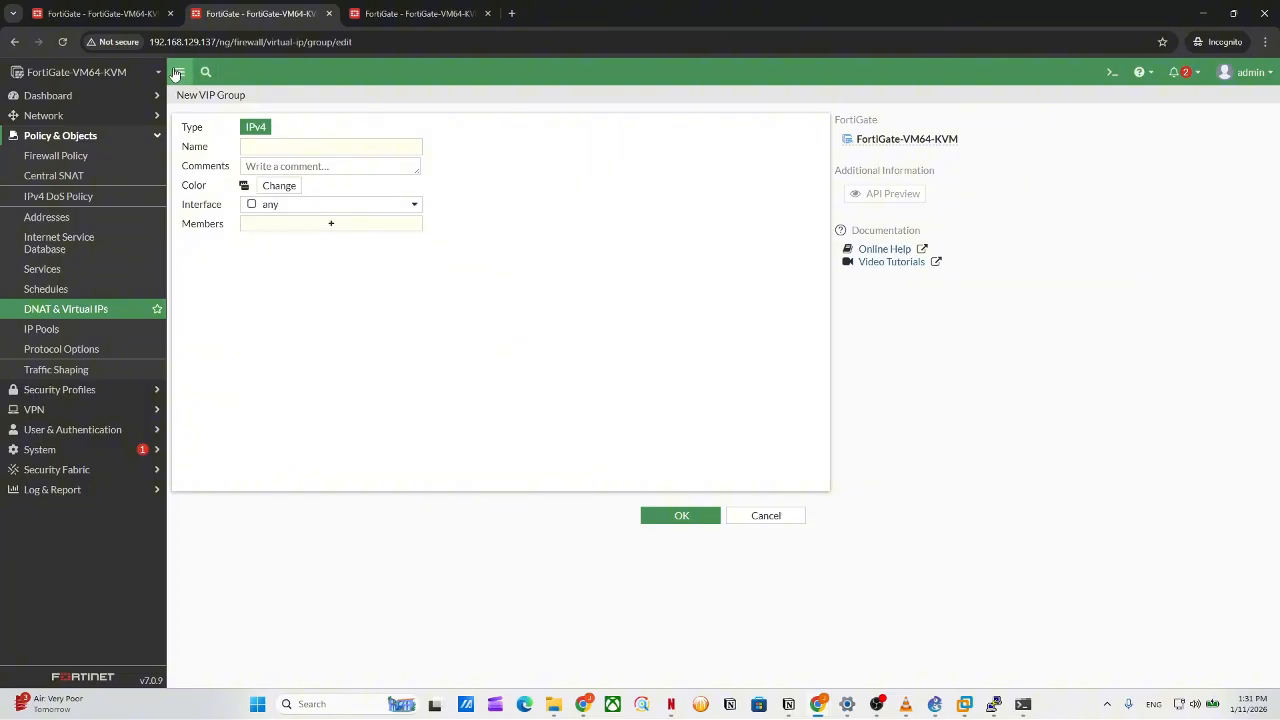
{"action": "left_click", "coordinate": [14, 72]}
{"action": "left_click", "coordinate": [14, 44]}
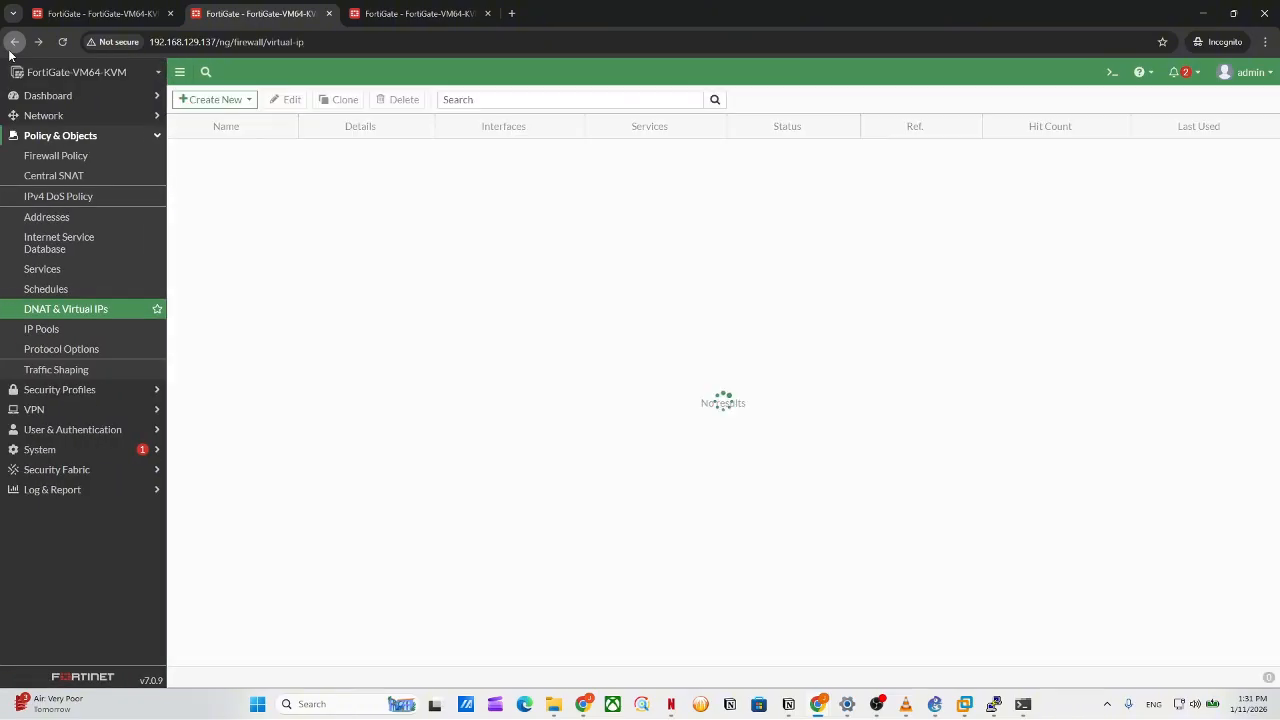
{"action": "left_click", "coordinate": [215, 100]}
Start a new DNAT & Virtual IP entry and try the FQDN type, inspecting external 0.0.0.0.
{"action": "left_click", "coordinate": [240, 118]}
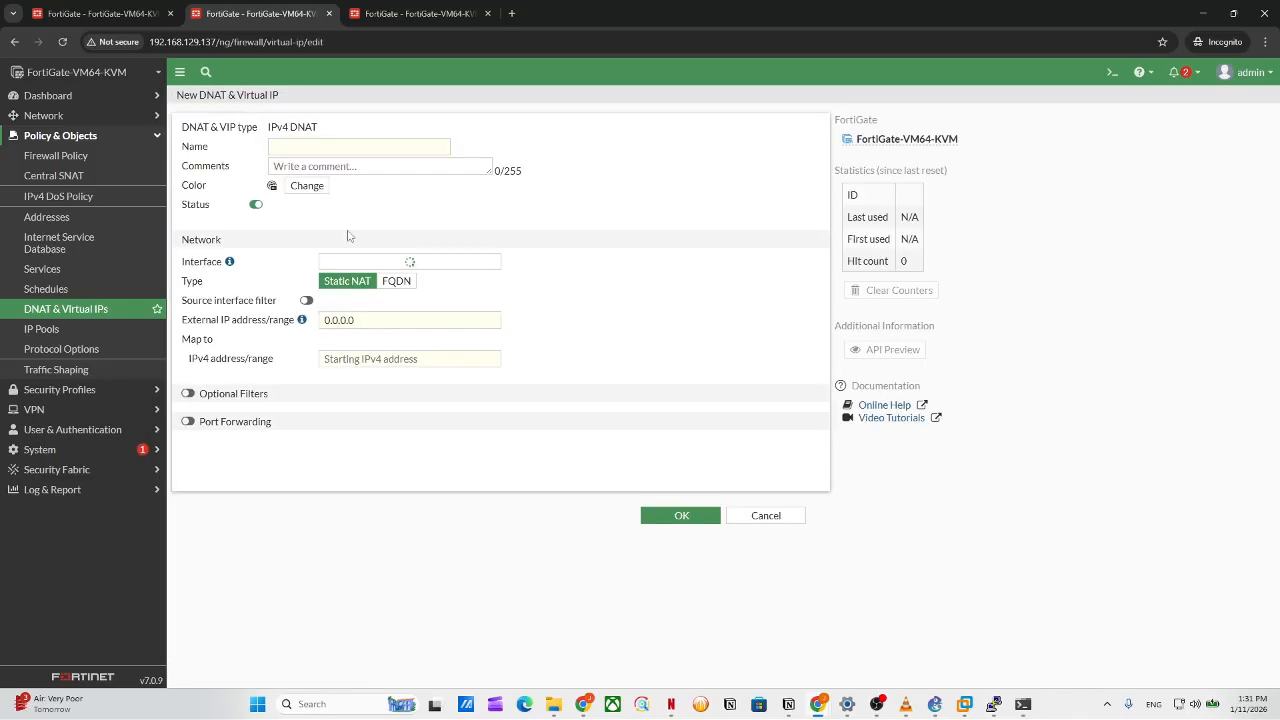
{"action": "left_click", "coordinate": [350, 146]}
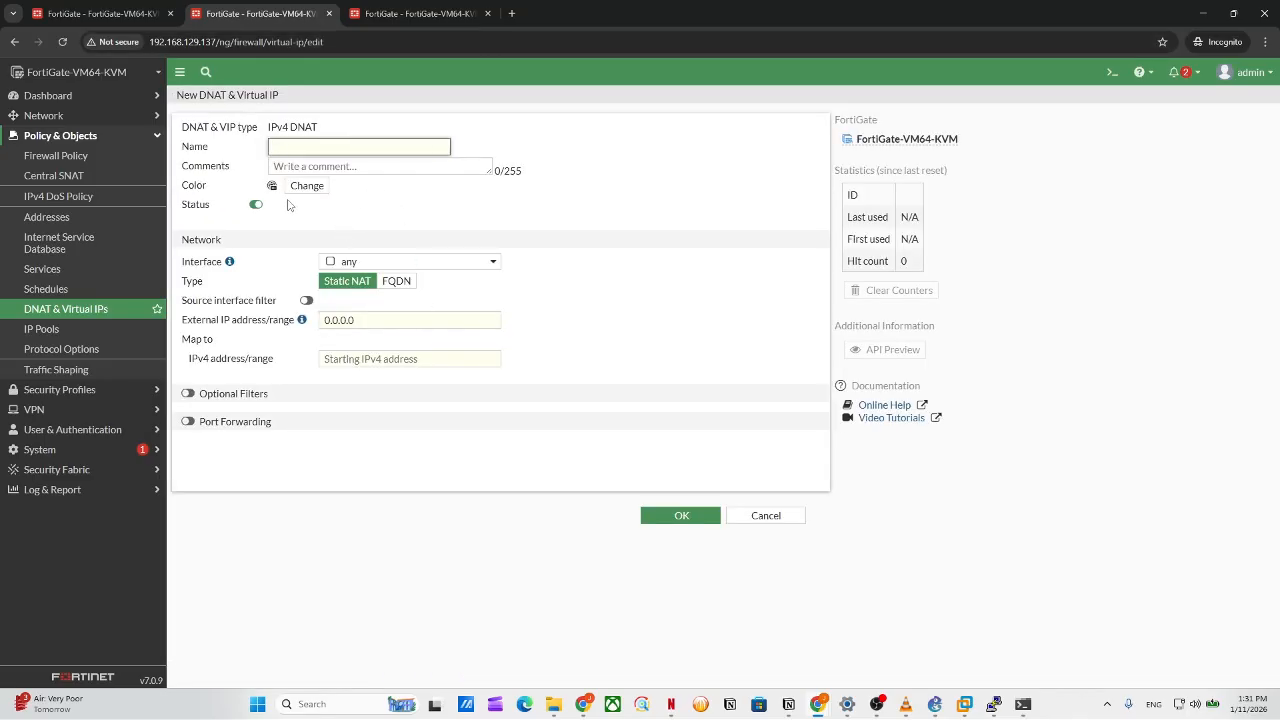
{"action": "left_click", "coordinate": [388, 285]}
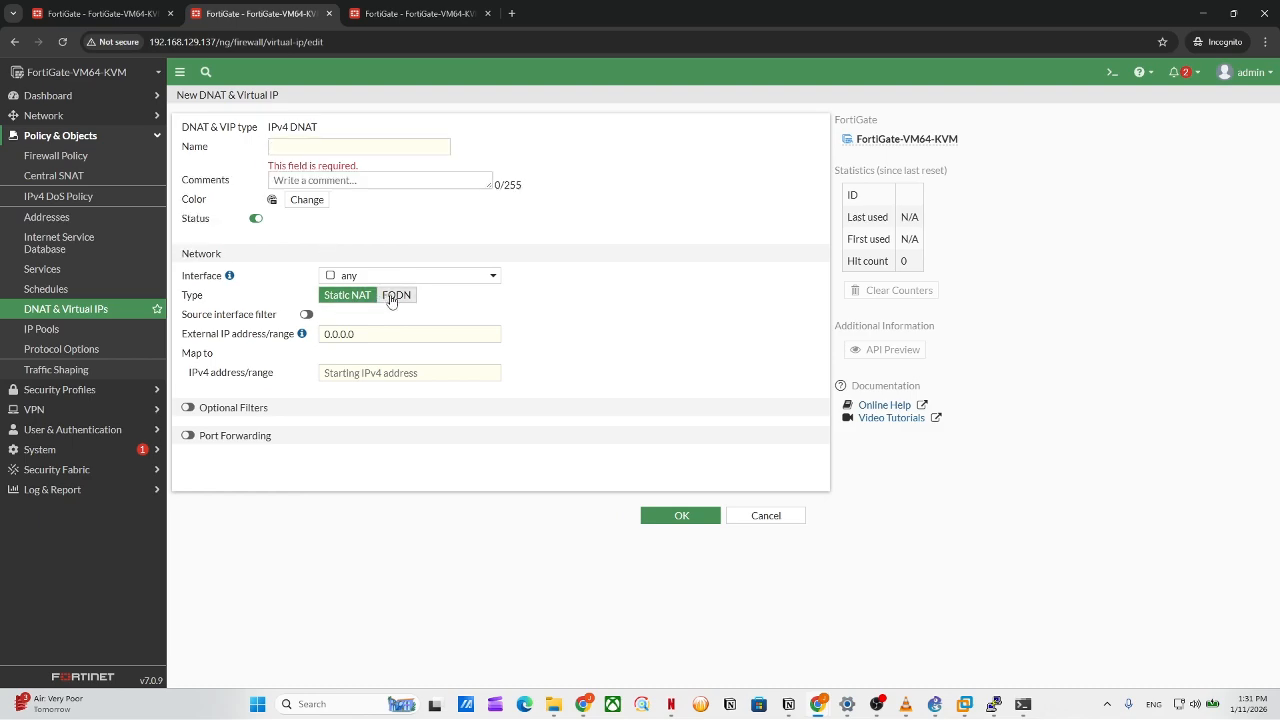
{"action": "left_click", "coordinate": [375, 358]}
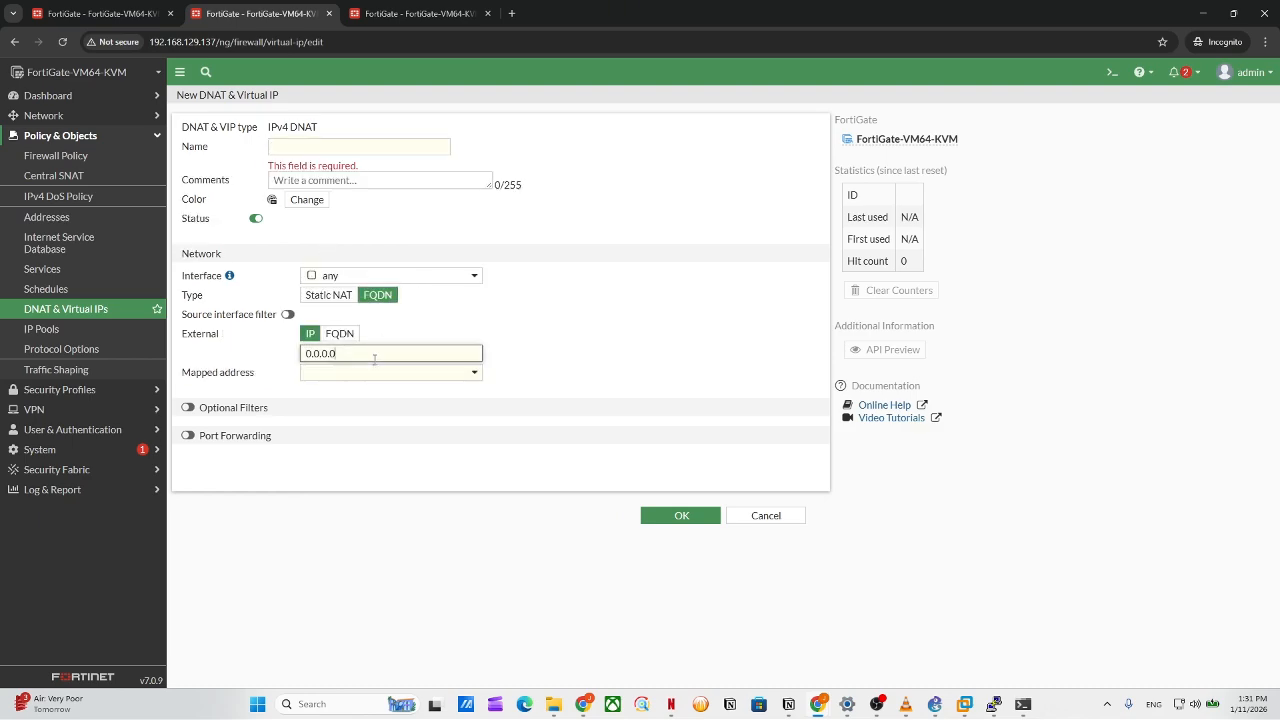
{"action": "left_click_drag", "start_coordinate": [374, 357], "coordinate": [312, 368]}
{"action": "left_click", "coordinate": [362, 354]}
Try the External FQDN option, switch back to Static NAT, and name the entry 'dnat'.
{"action": "left_click", "coordinate": [339, 335]}
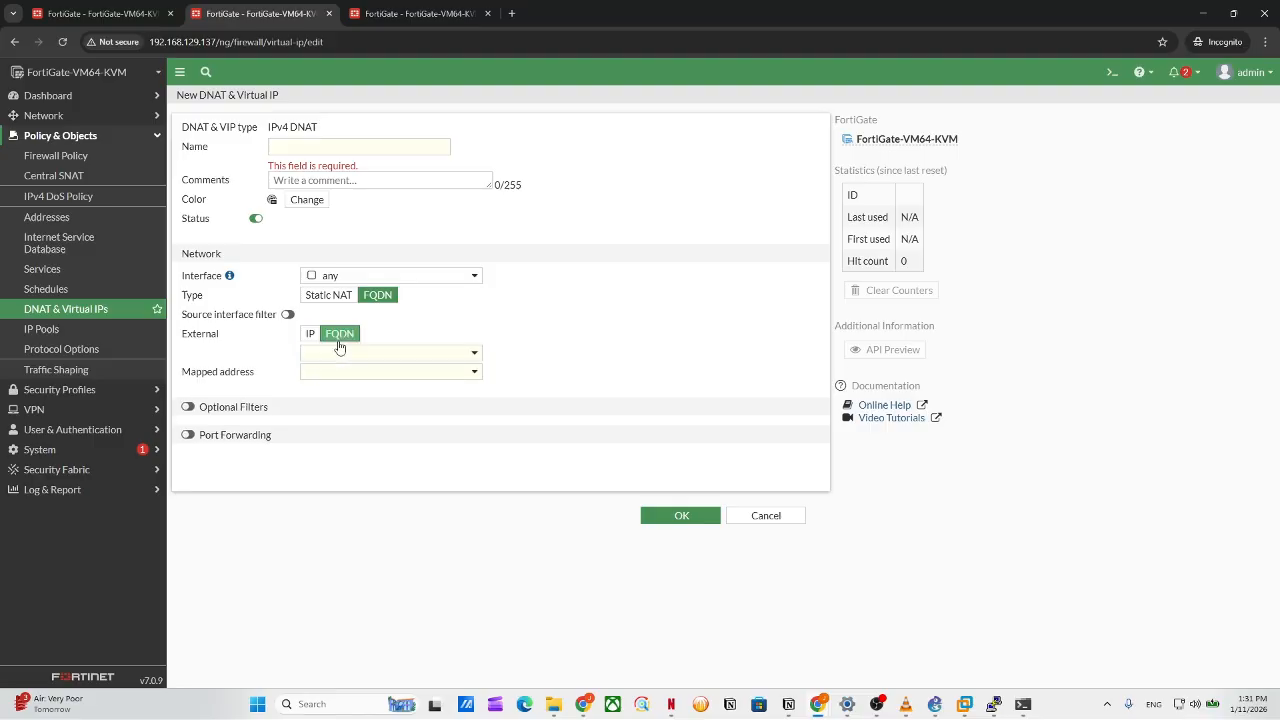
{"action": "left_click", "coordinate": [341, 352]}
{"action": "left_click", "coordinate": [347, 360]}
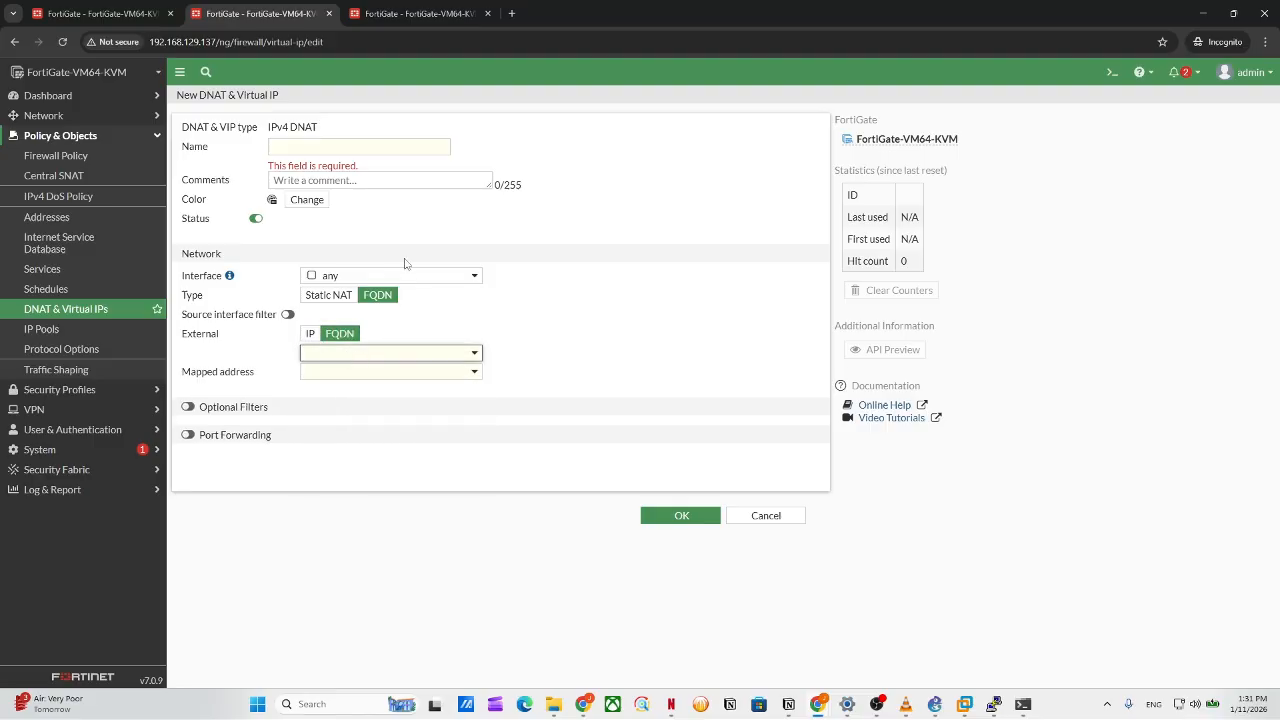
{"action": "left_click", "coordinate": [342, 355]}
{"action": "left_click", "coordinate": [333, 297]}
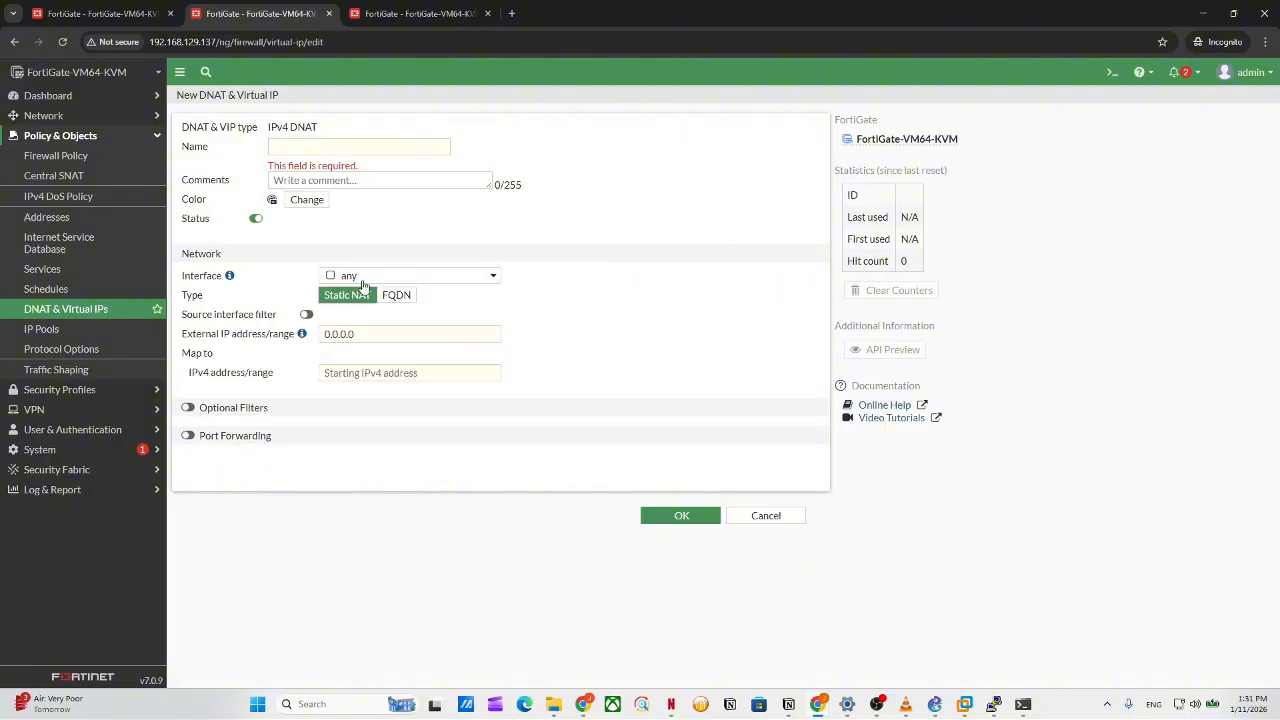
{"action": "left_click_drag", "start_coordinate": [318, 167], "coordinate": [316, 149]}
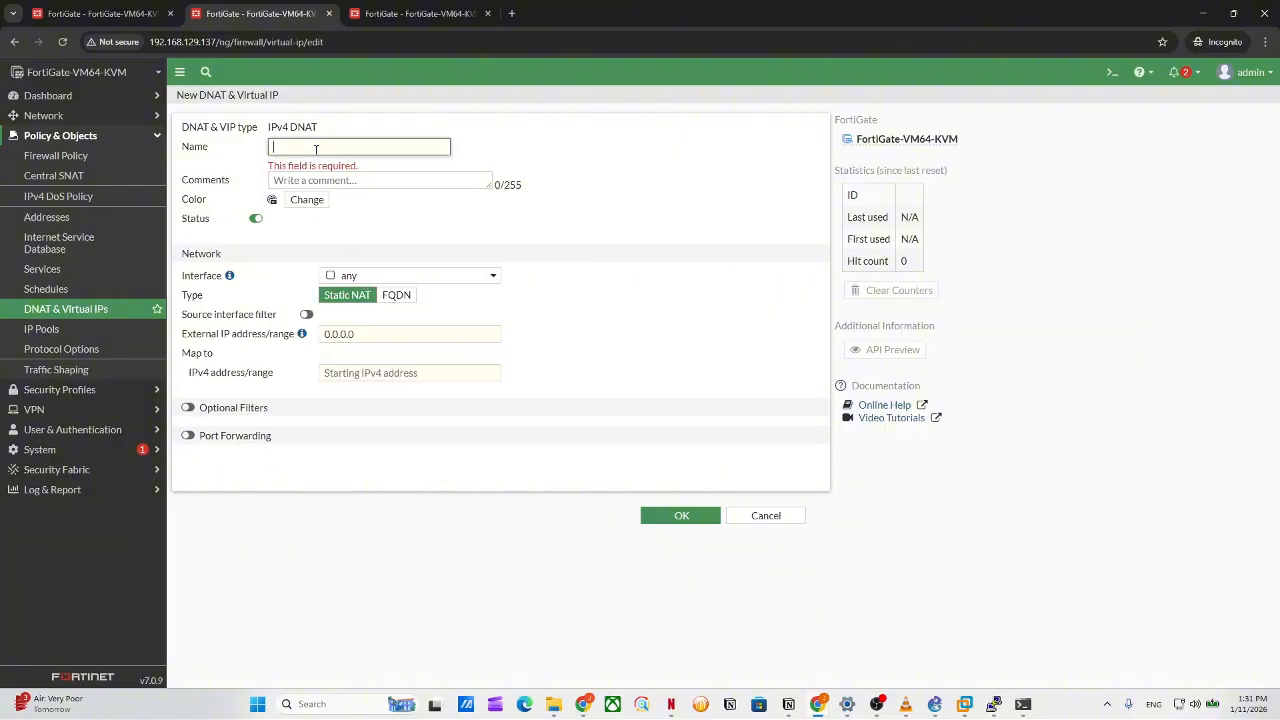
{"action": "type", "text": "dna"}
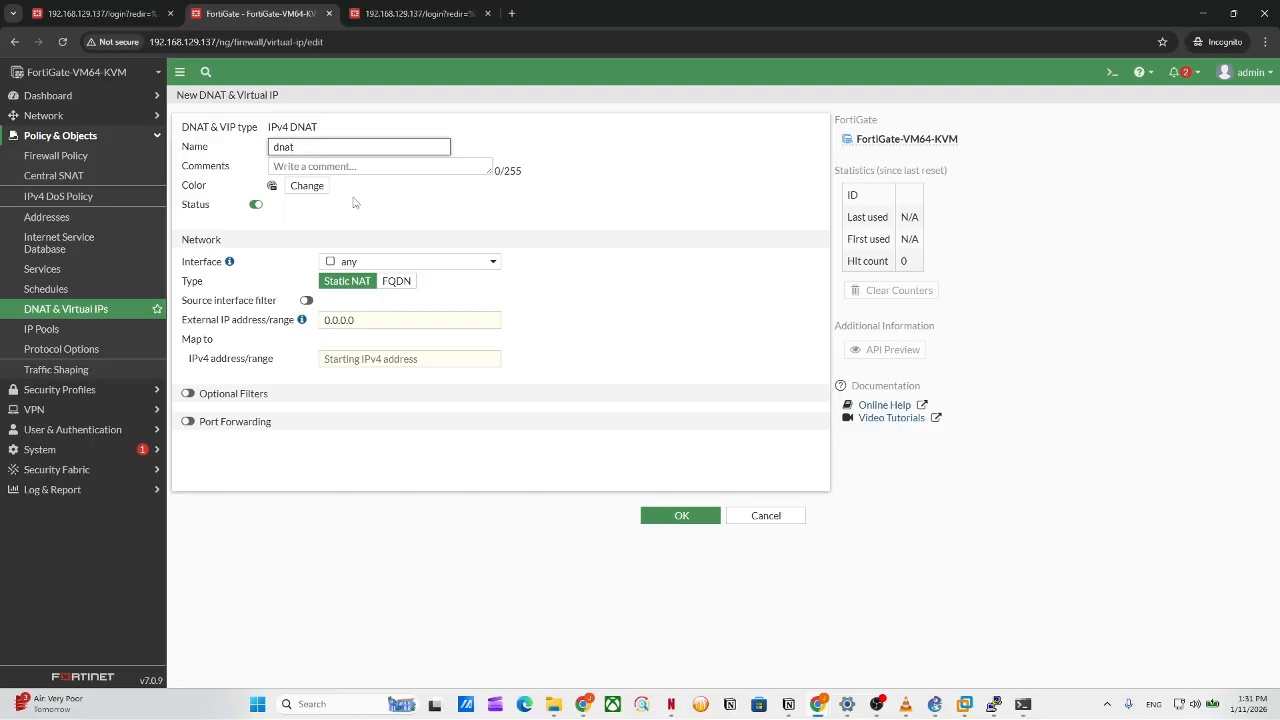
{"action": "type", "text": "t"}
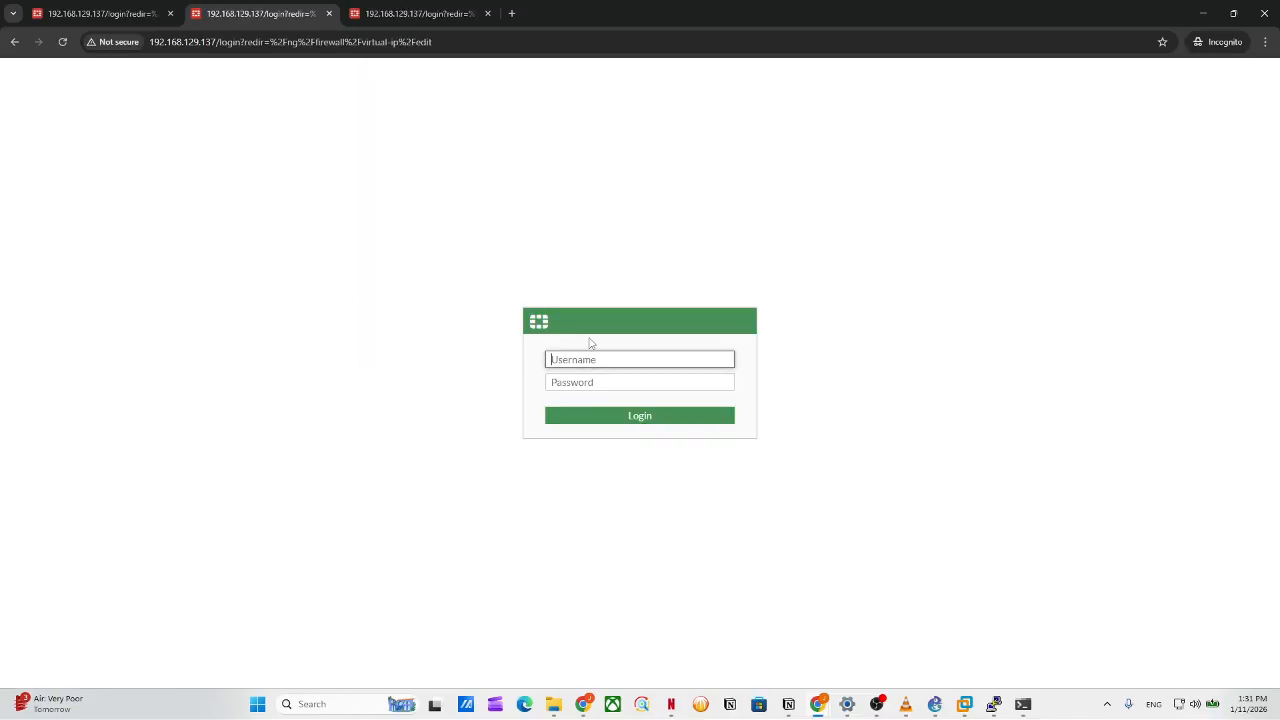
Enter the administrator username and password on the login page.
{"action": "mouse_move", "coordinate": [628, 4]}
{"action": "left_mouse_down"}
{"action": "mouse_move", "coordinate": [700, 534]}
{"action": "mouse_move", "coordinate": [626, 5]}
{"action": "left_mouse_up"}
{"action": "type", "text": "Admin"}
{"action": "left_click", "coordinate": [614, 381]}
{"action": "type", "text": "a"}
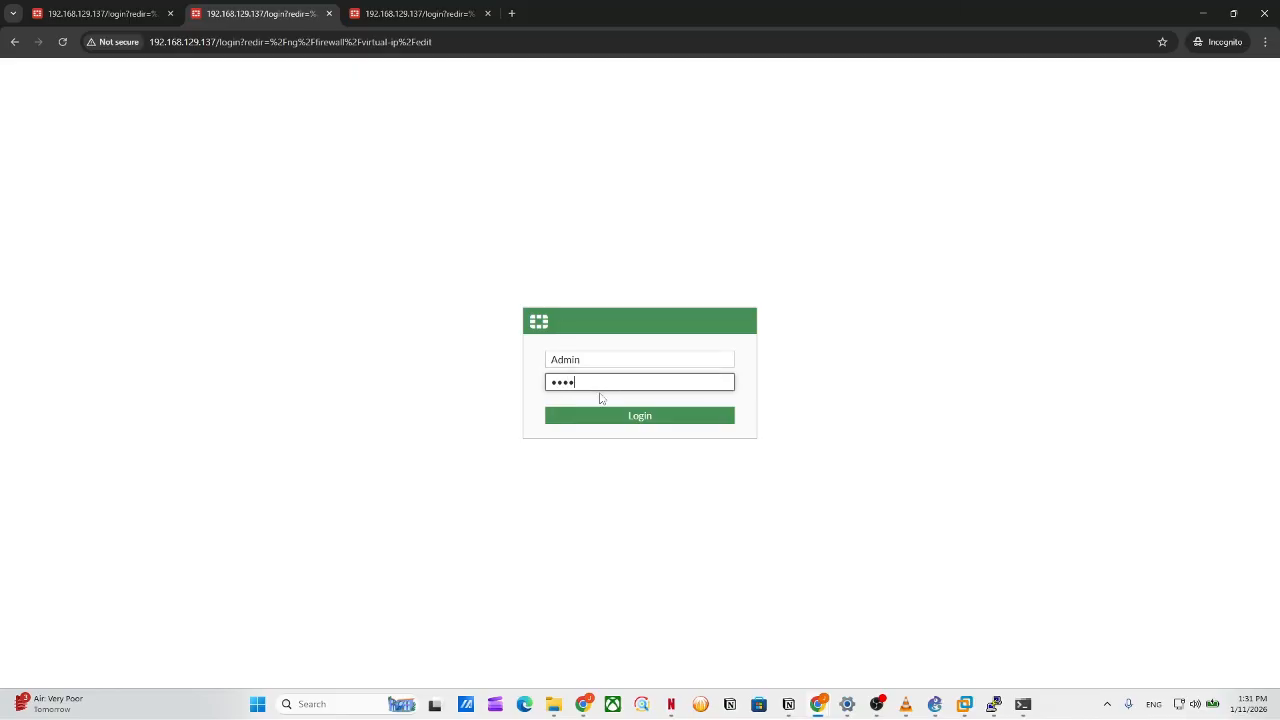
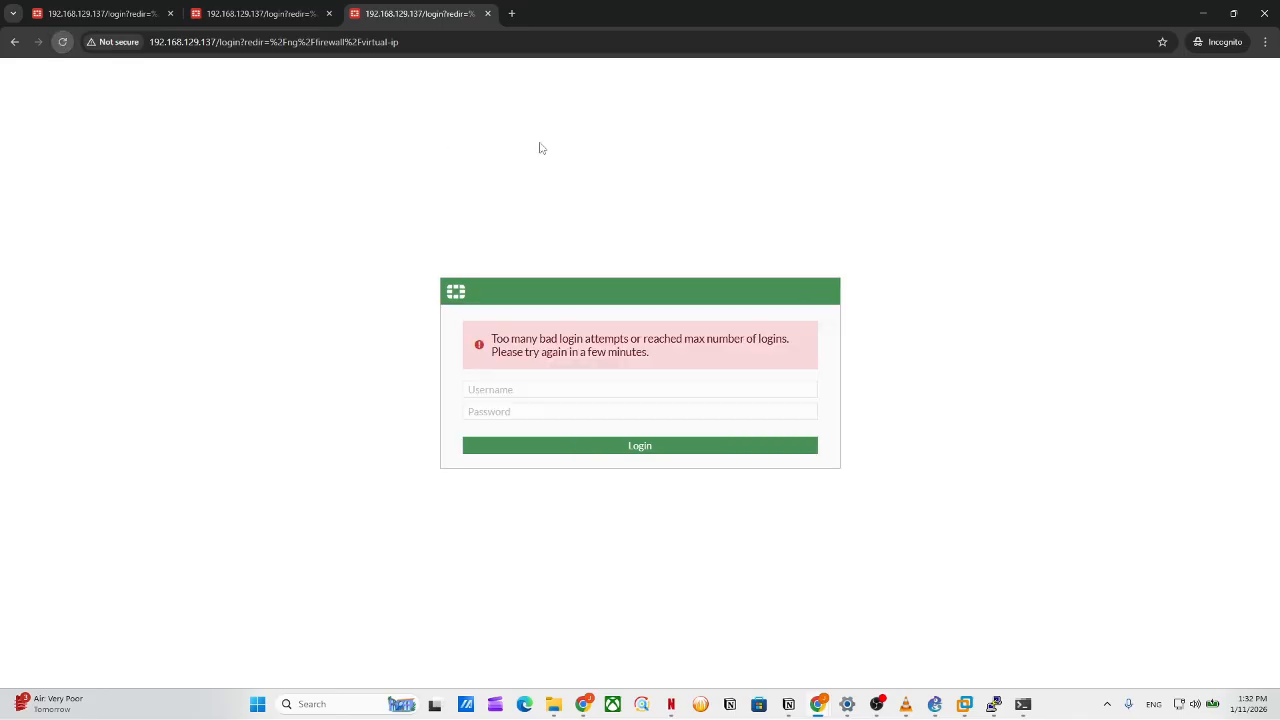
Restore the locked-out Chrome login window from full screen and bring the OBS window forward.
{"action": "left_click_drag", "start_coordinate": [632, 16], "coordinate": [702, 216]}
{"action": "left_click", "coordinate": [882, 700]}
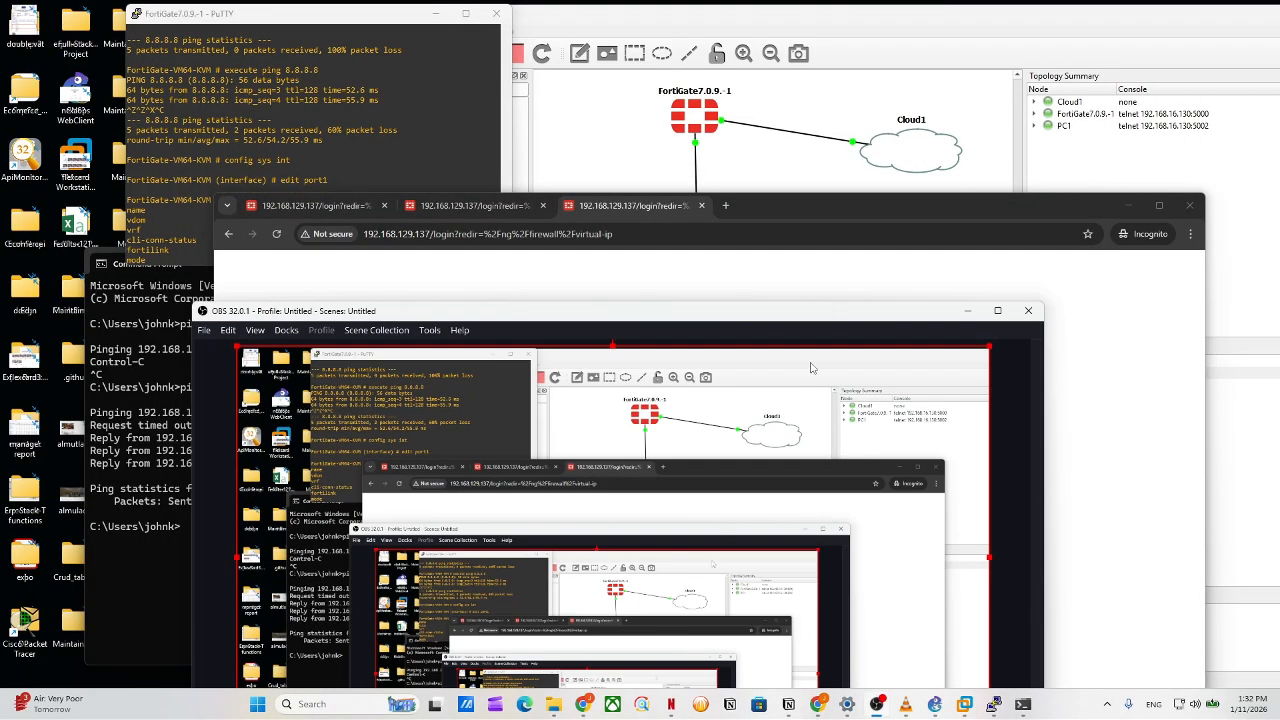